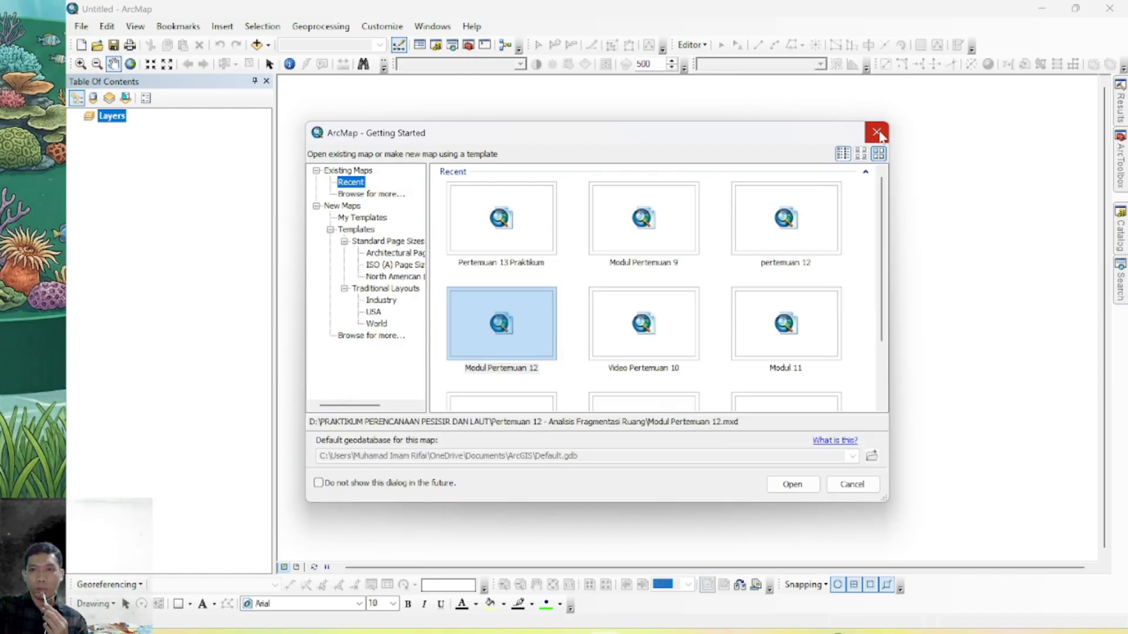
Dismiss the startup dialog and add LULC_GT_2014_N.shp from the LULC Gili folder to the empty map
left_click(876, 133)
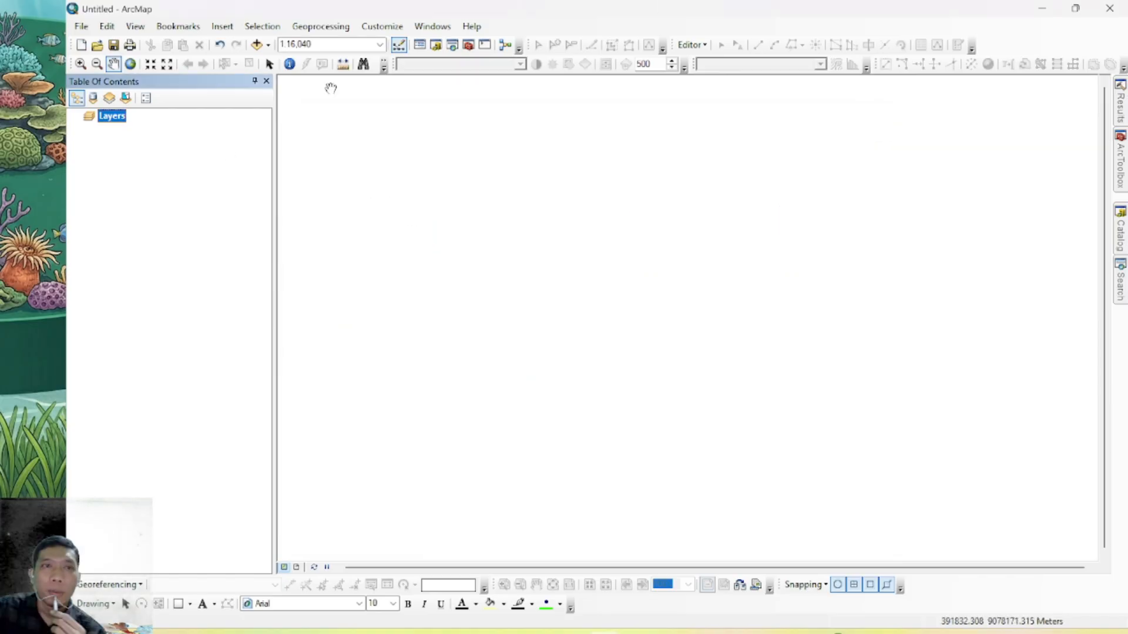
left_click(268, 44)
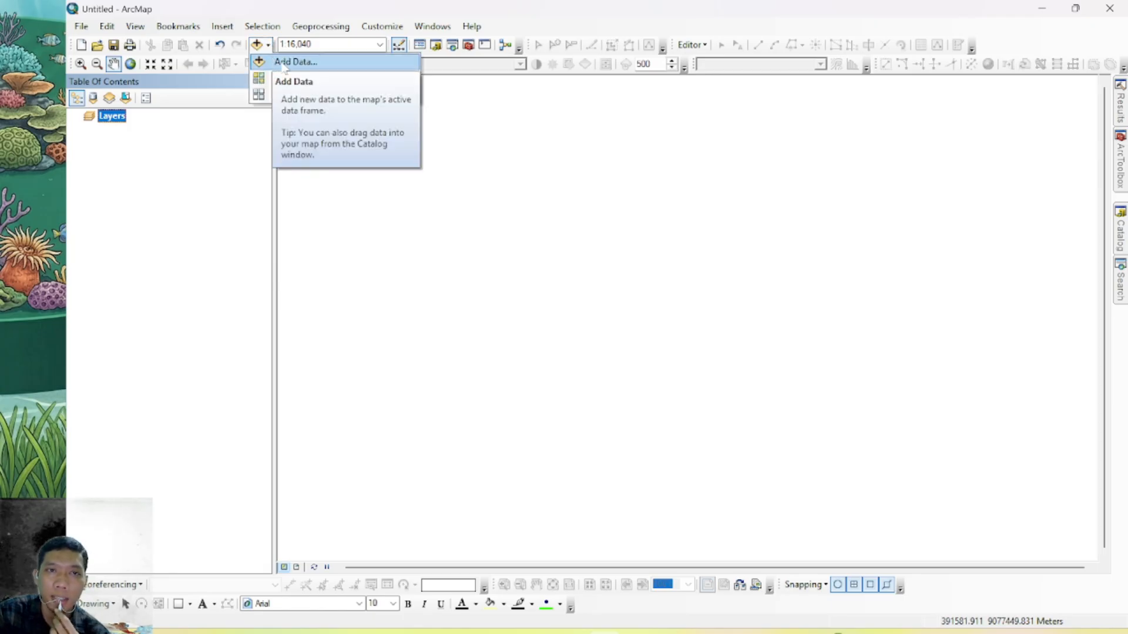
left_click(288, 61)
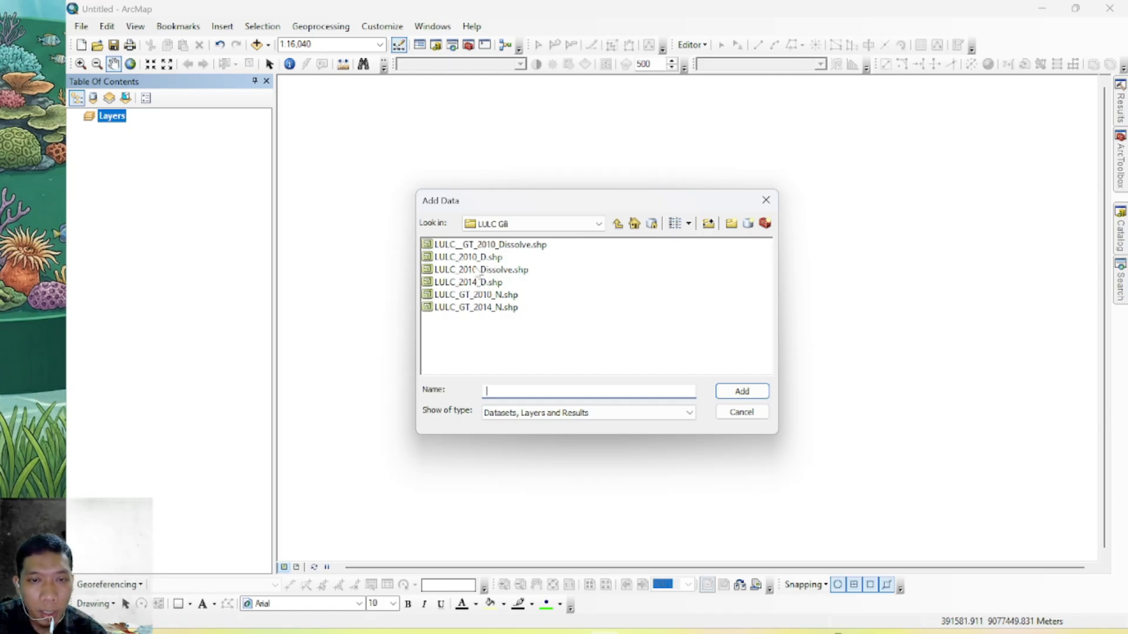
left_click(487, 307)
left_click(742, 391)
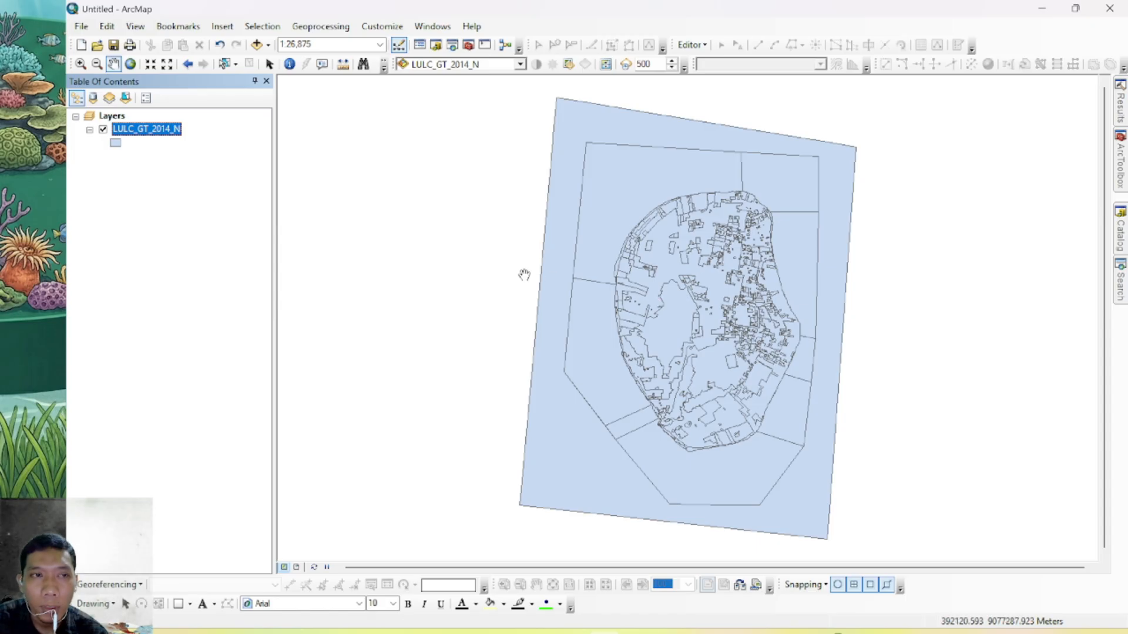
Review the attribute table of LULC_GT_2014_N, close it and re-centre the map on the island
right_click(137, 130)
left_click(176, 173)
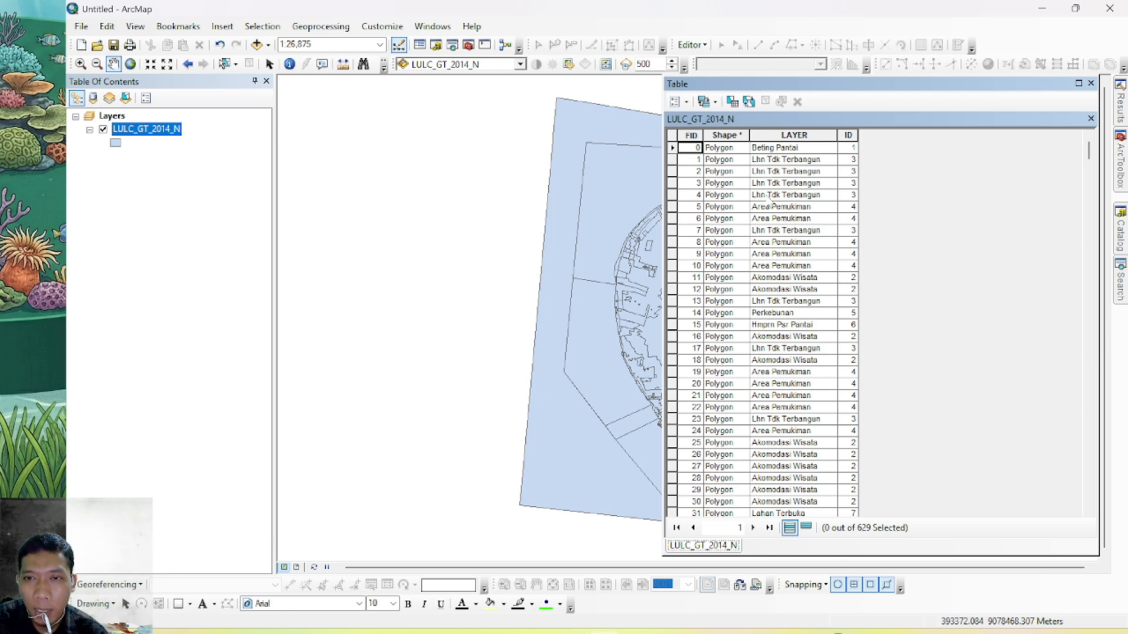
left_click(421, 209)
left_click(1090, 83)
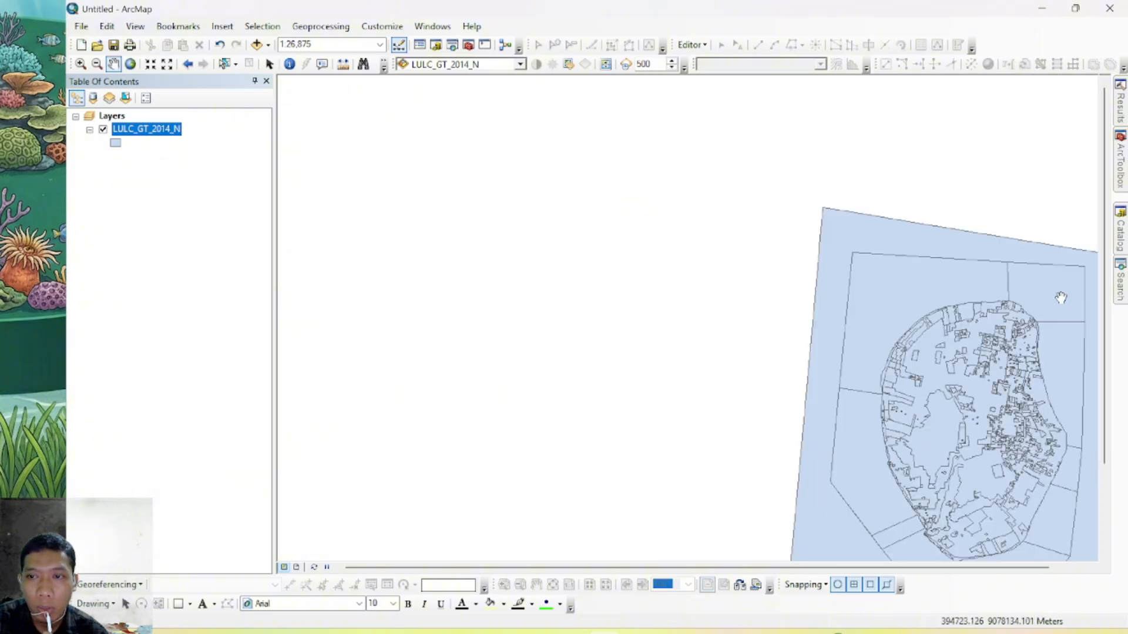
left_click_drag(1061, 297, 706, 235)
left_click(269, 64)
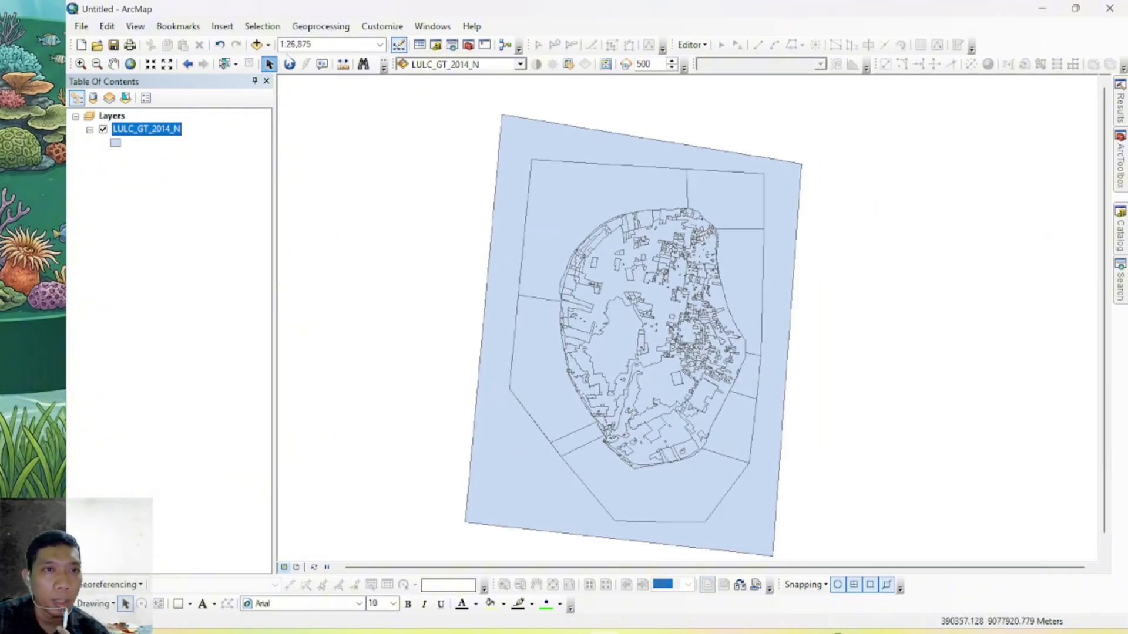
Start the Dissolve geoprocessing tool with LULC_GT_2014_N as the input features
left_click(334, 29)
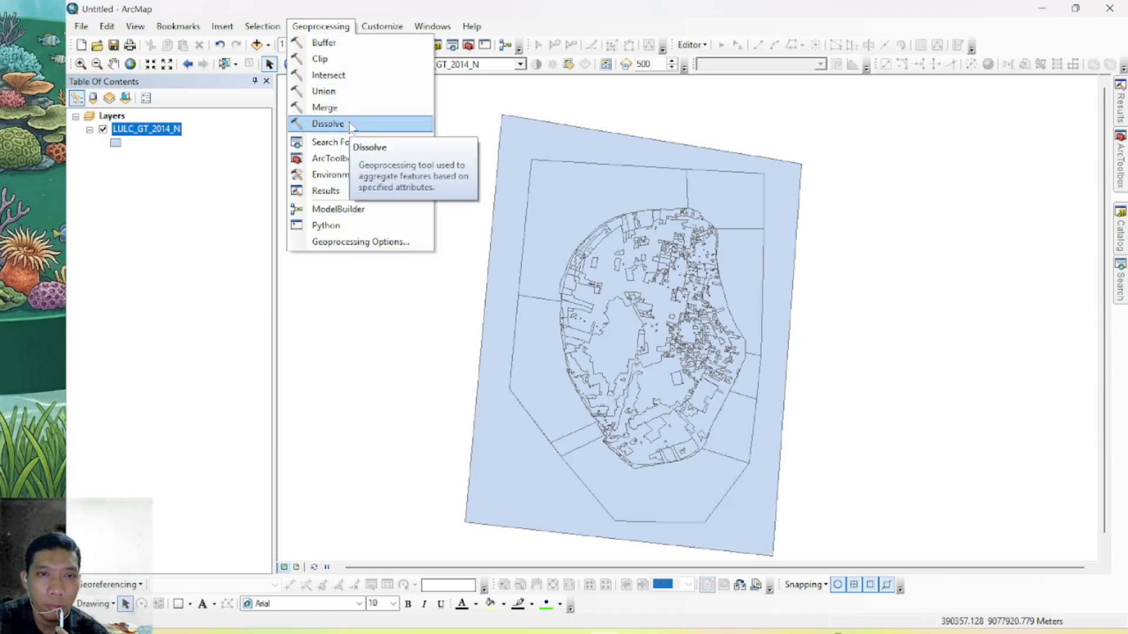
left_click(328, 124)
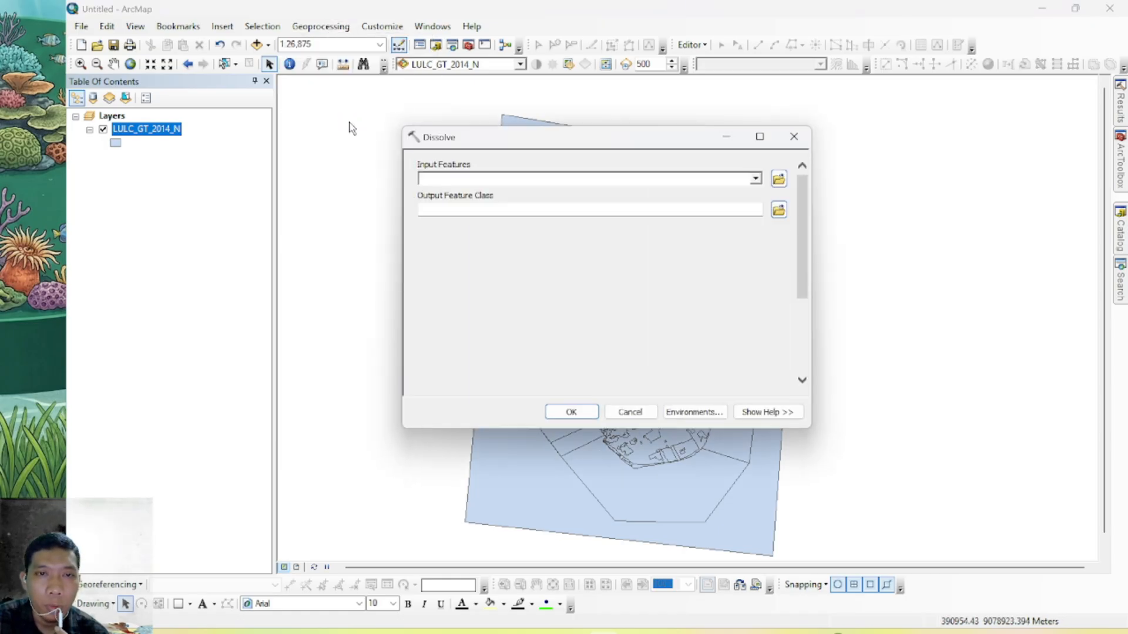
left_click(755, 178)
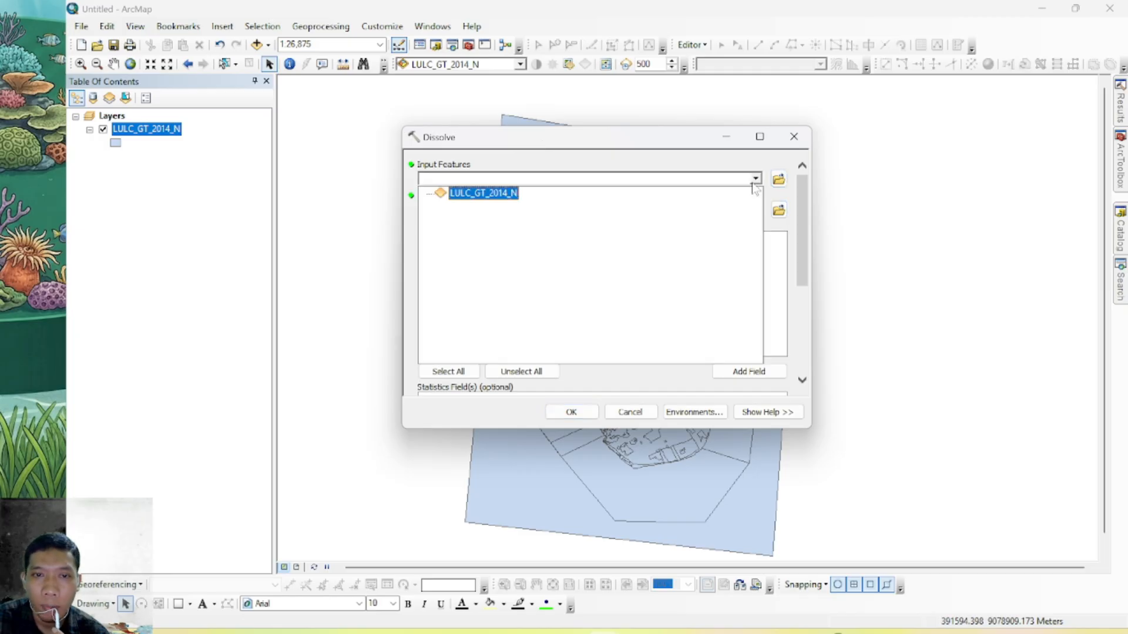
left_click(496, 199)
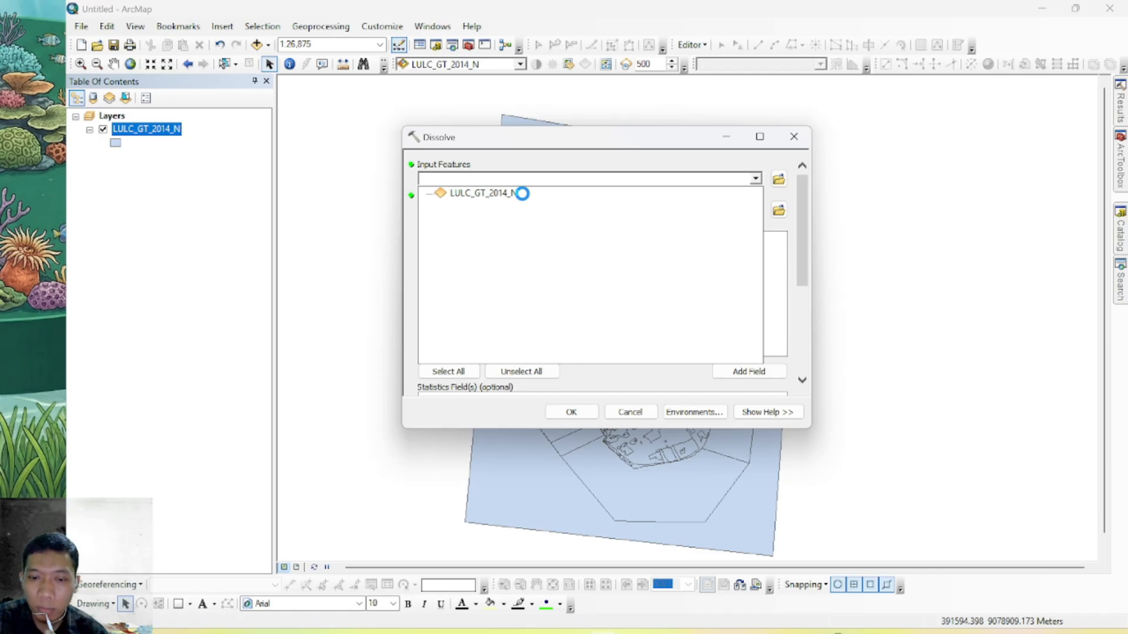
Set the output location to the VIDEO PERTEMUAN 12-FRAGSTAT folder inside Pertemuan 12 - Analisis Fragmentasi Ruang
left_click(777, 209)
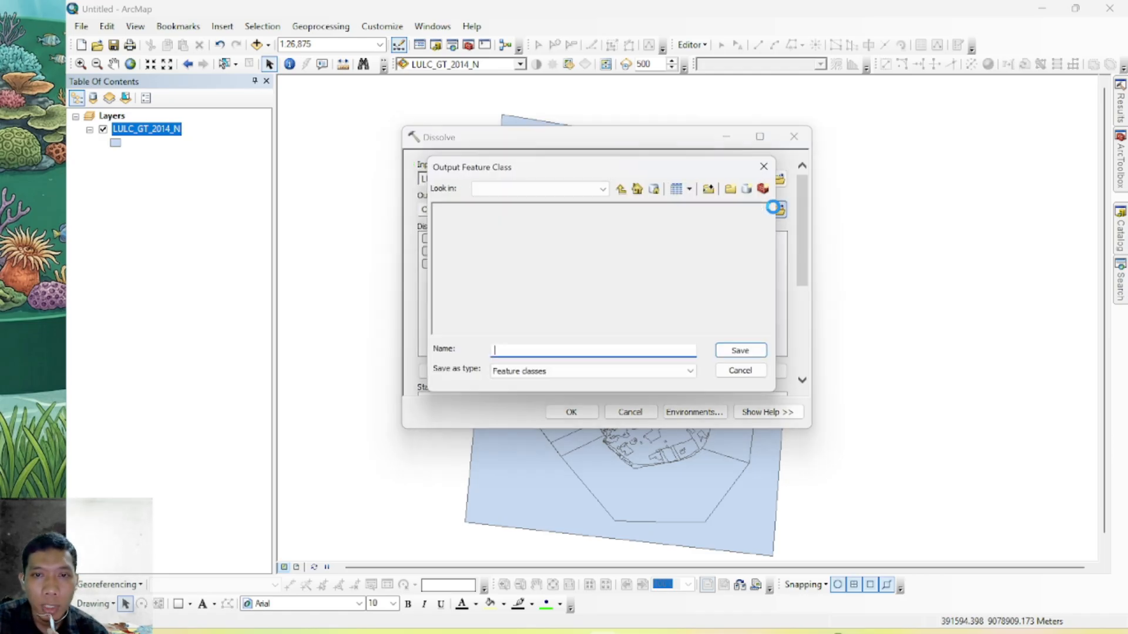
left_click(626, 189)
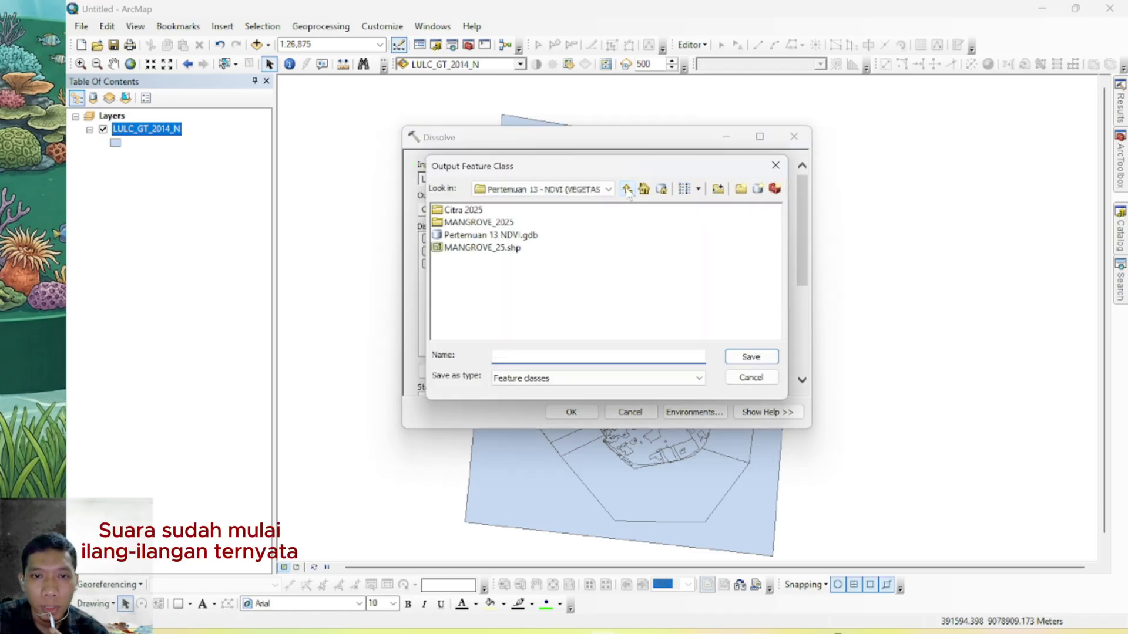
left_click(627, 190)
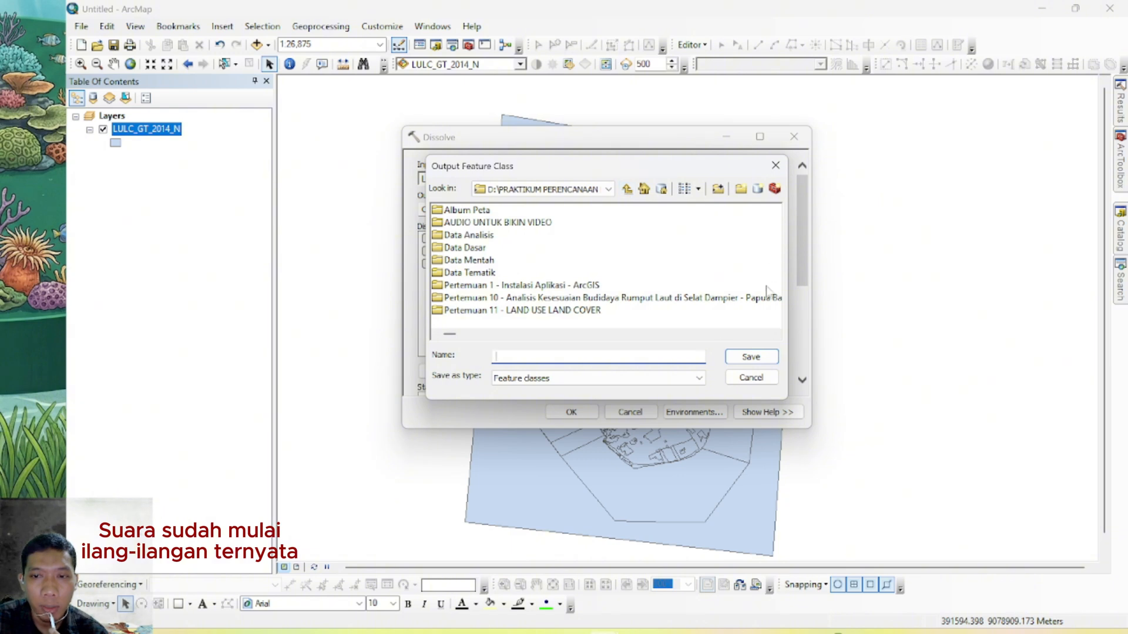
left_click(508, 334)
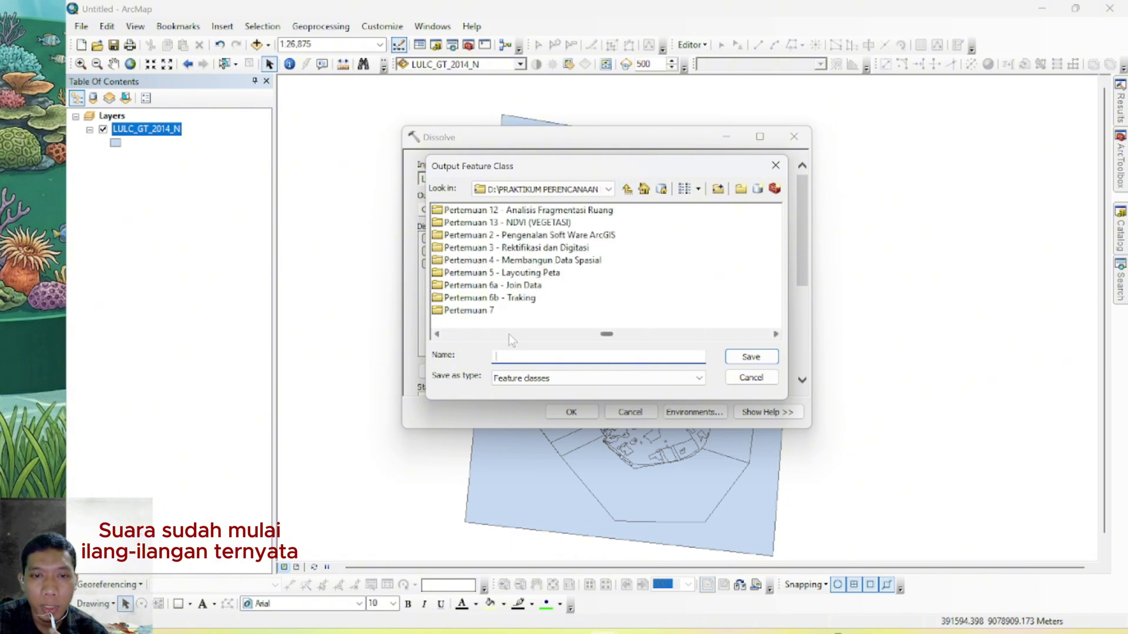
double_click(538, 211)
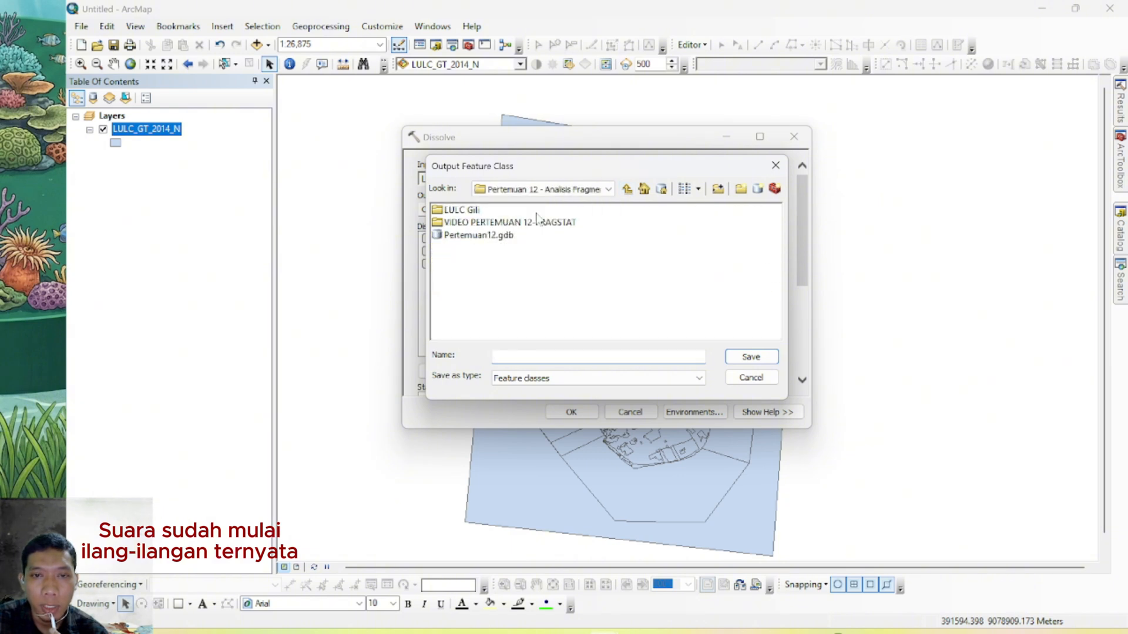
double_click(473, 224)
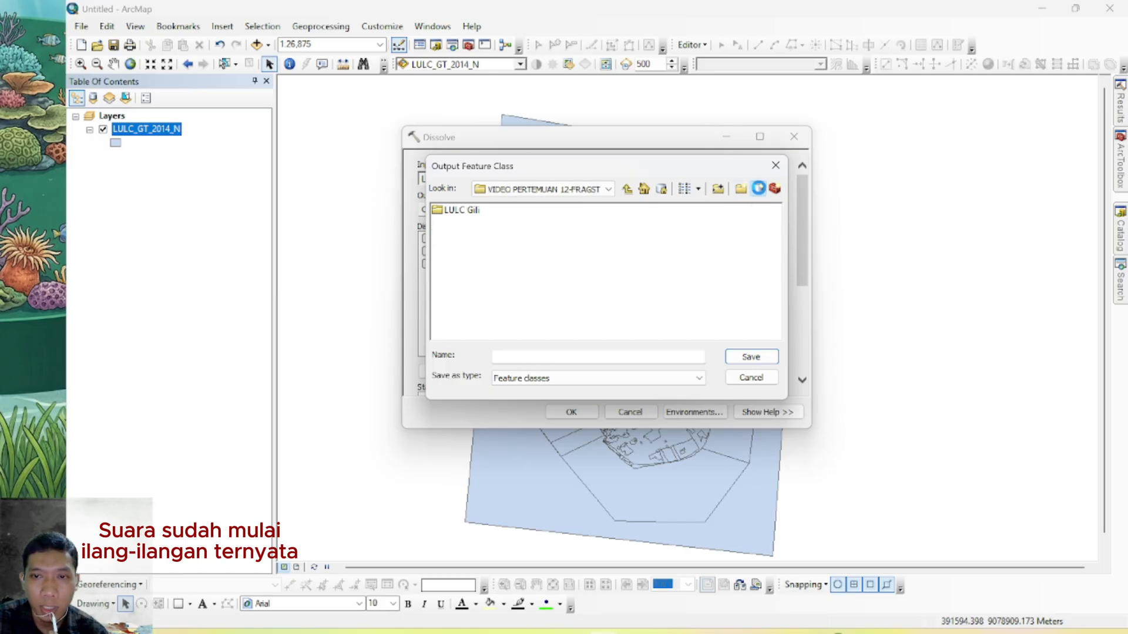
Create a new file geodatabase named Video_Pertemuan12 in the output folder
left_click(758, 188)
type("v")
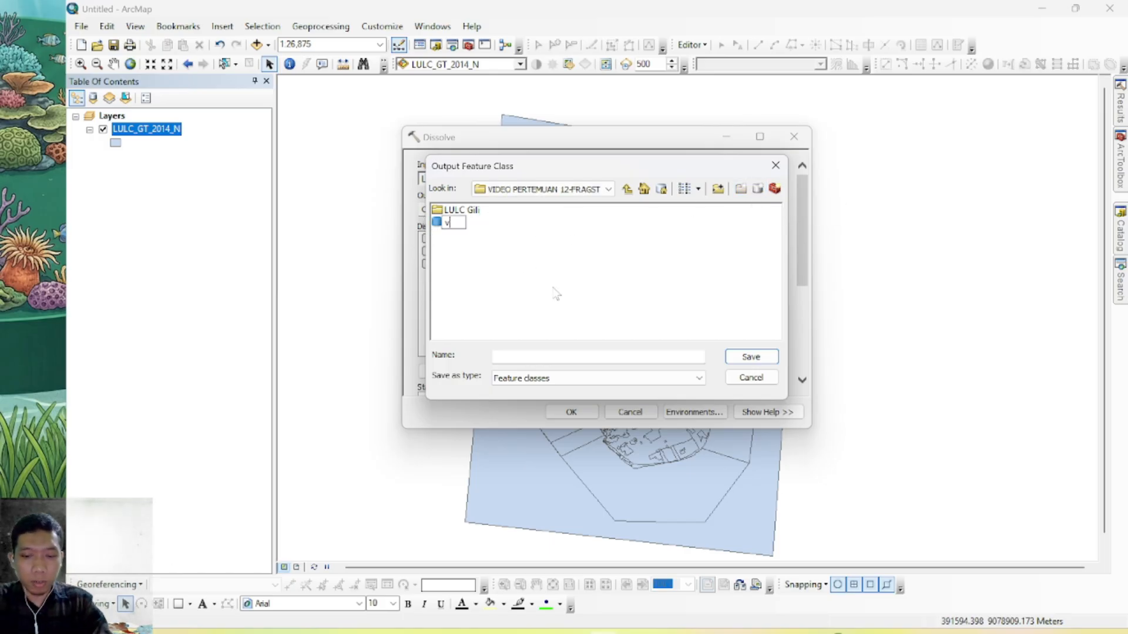
type("IDOE")
key("BackSpace")
key("BackSpace")
key("BackSpace")
key("BackSpace")
key("BackSpace")
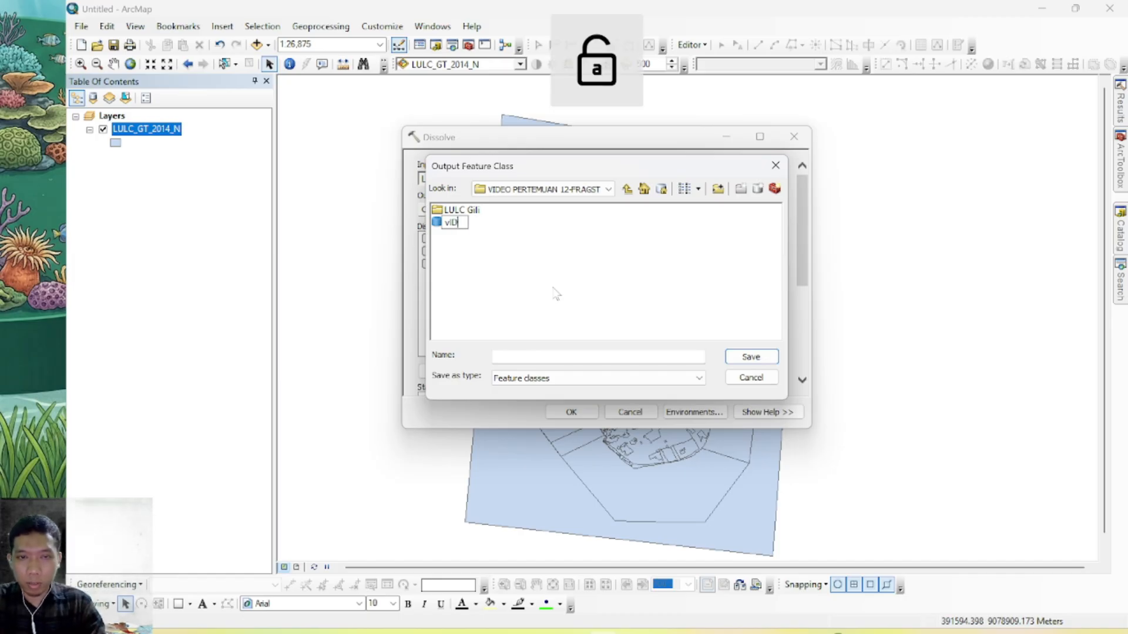
type("Video_")
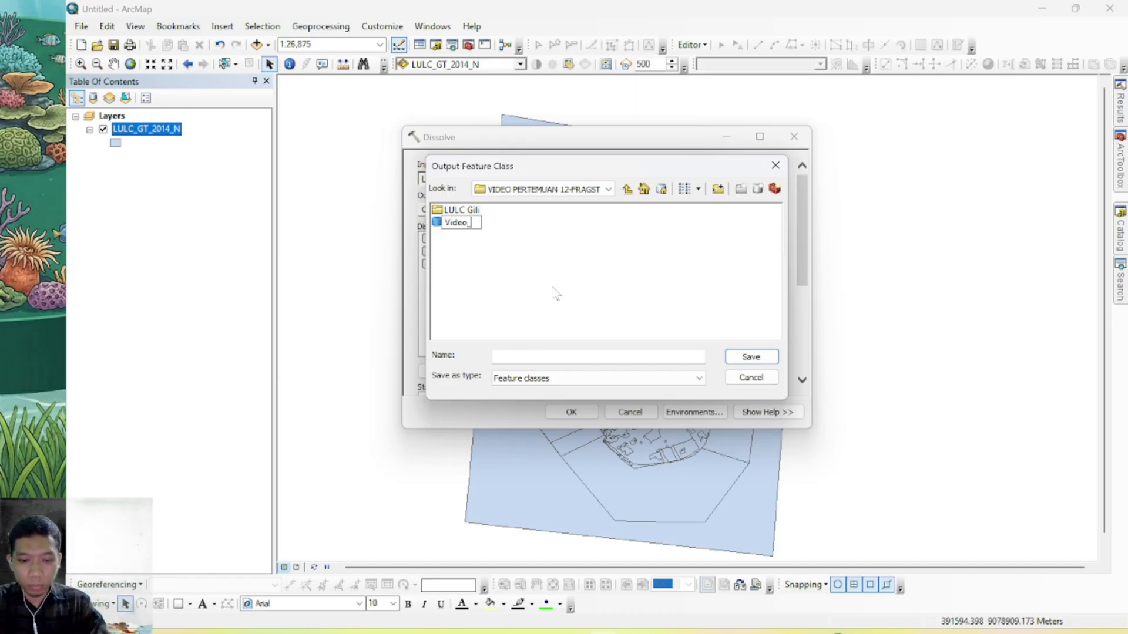
type("Pertemua")
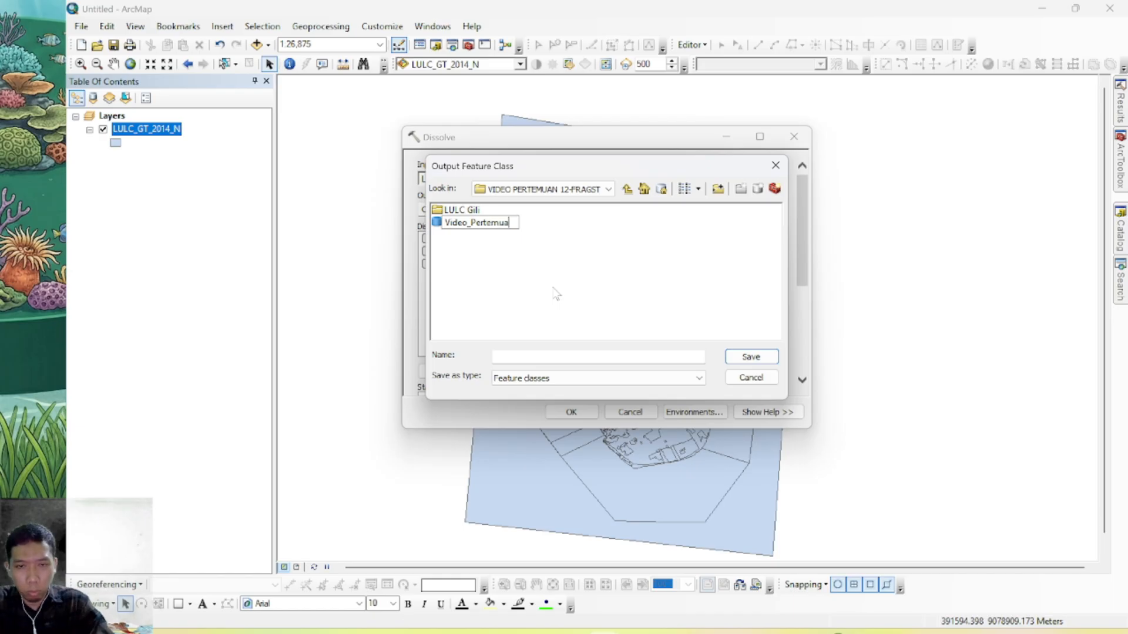
type("n12")
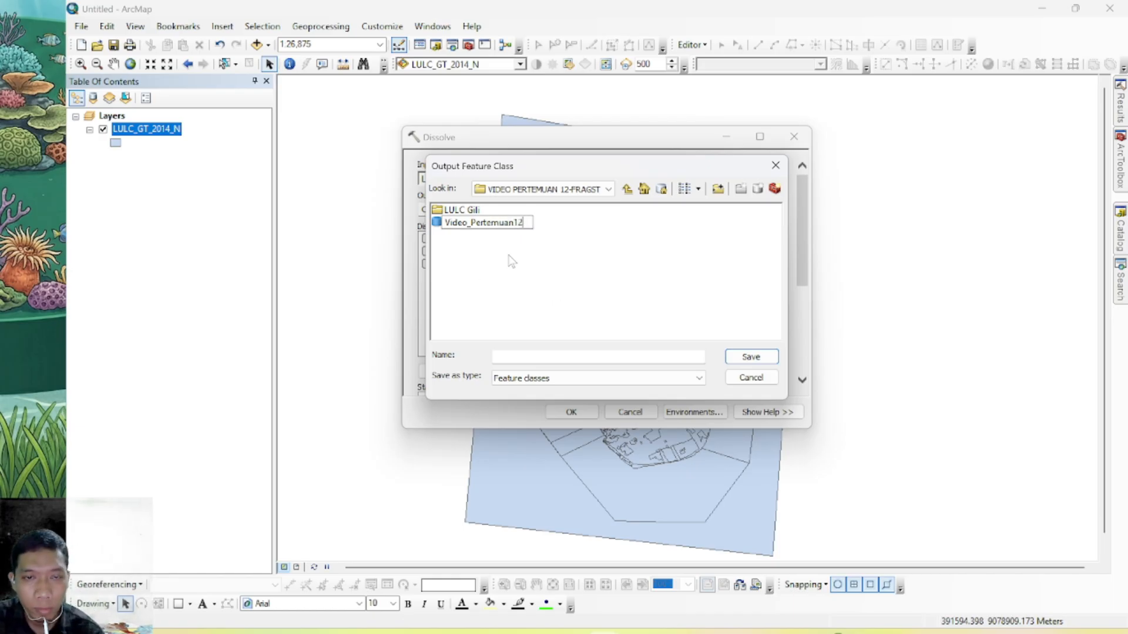
key("Return")
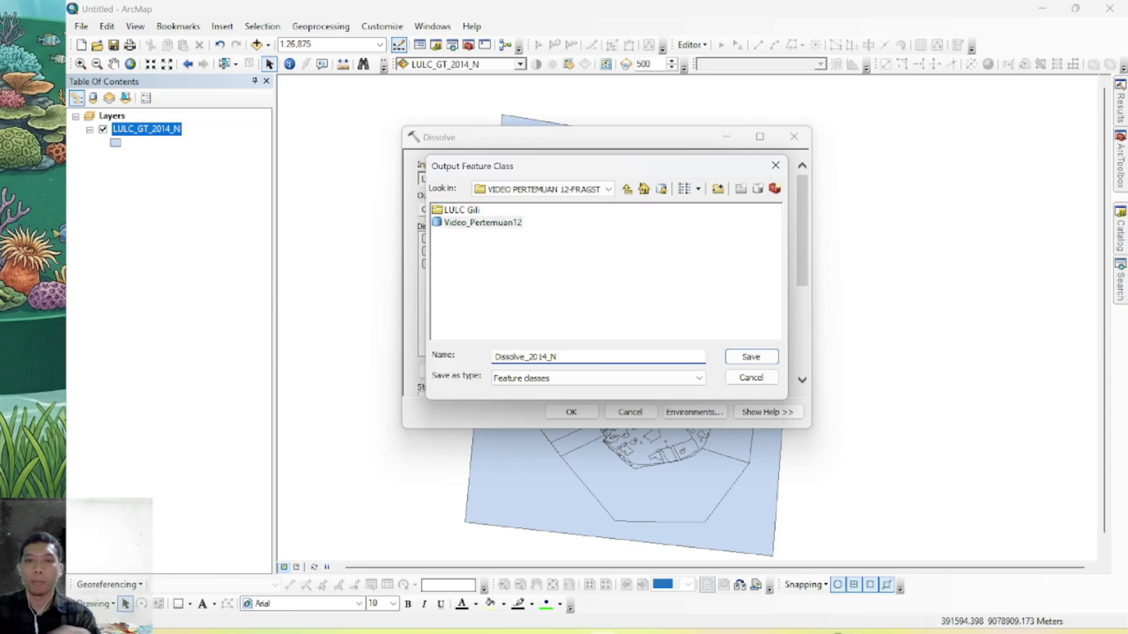
Save the output feature class as Dissolve_2014_N, choose LAYER as the dissolve field and run the Dissolve
left_click(693, 379)
left_click(686, 391)
left_click(751, 356)
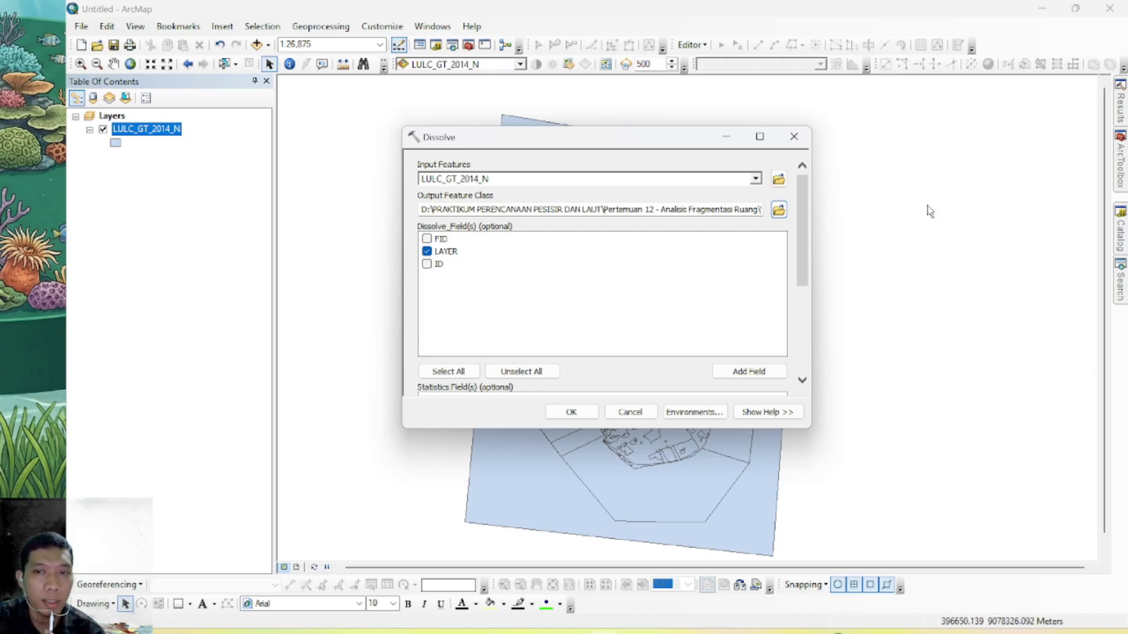
left_click(589, 413)
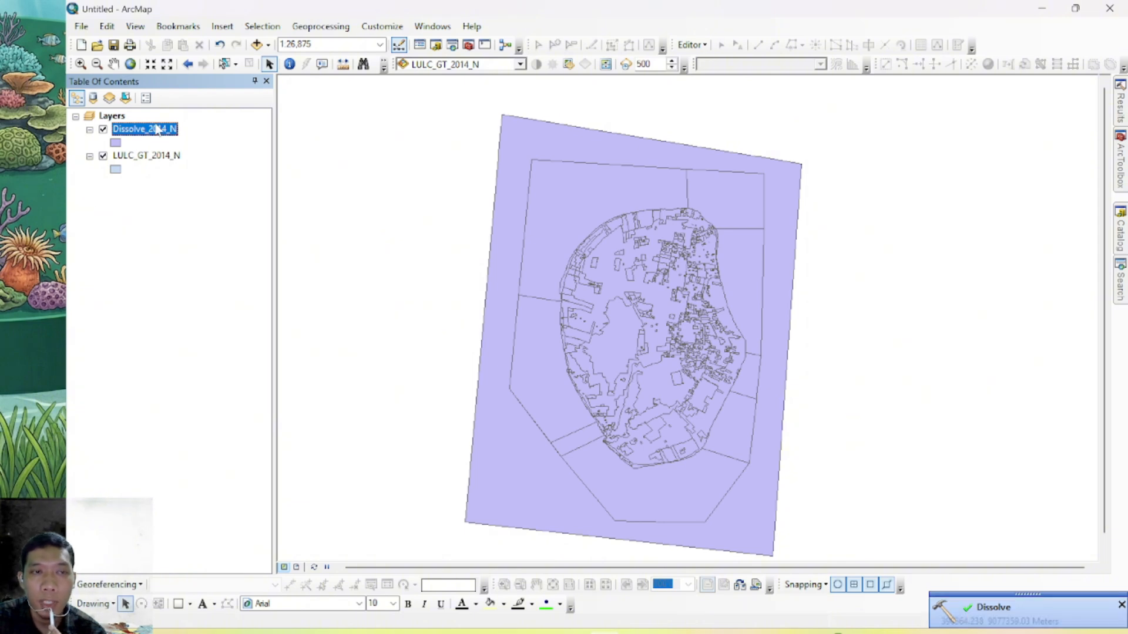
Compare the attribute table of Dissolve_2014_N with that of the original LULC_GT_2014_N layer
left_click(211, 148)
left_click(174, 133)
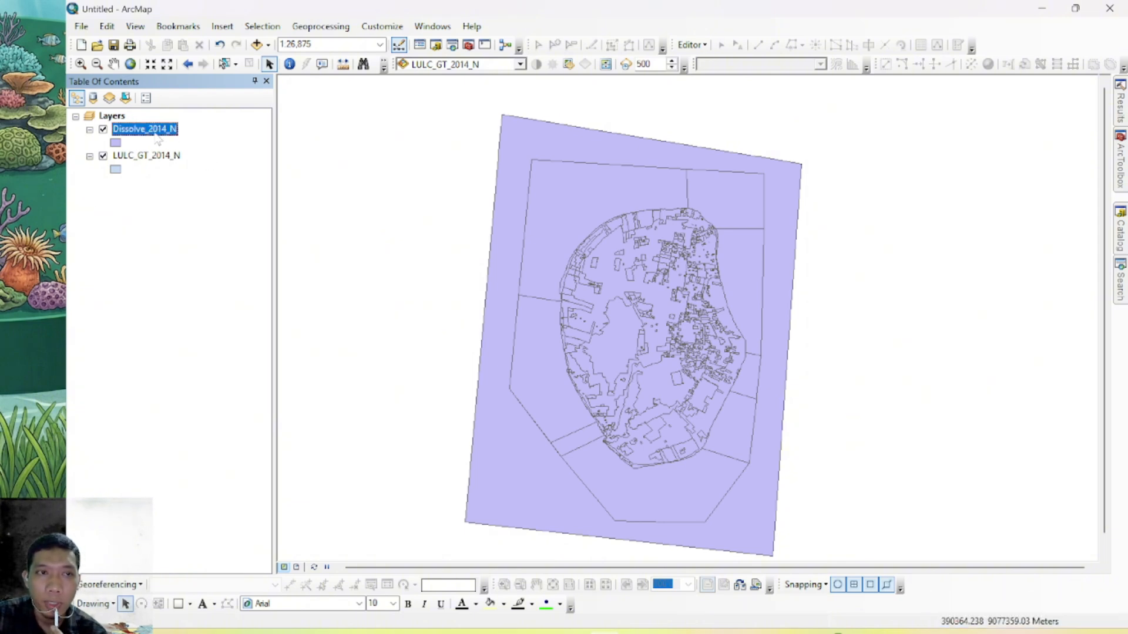
right_click(155, 134)
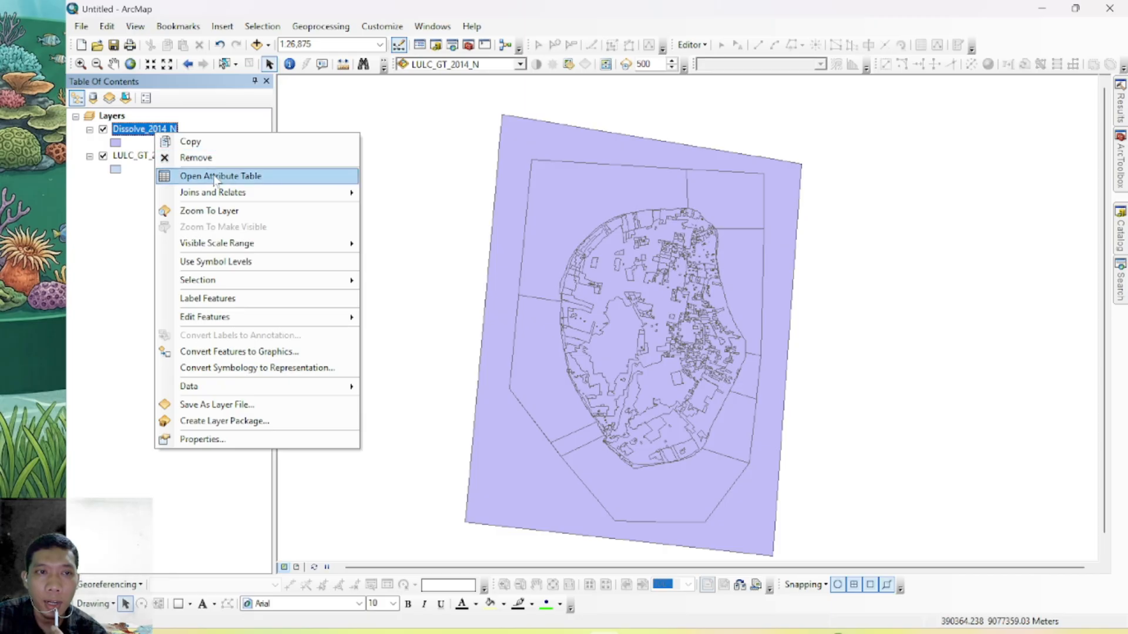
left_click(182, 171)
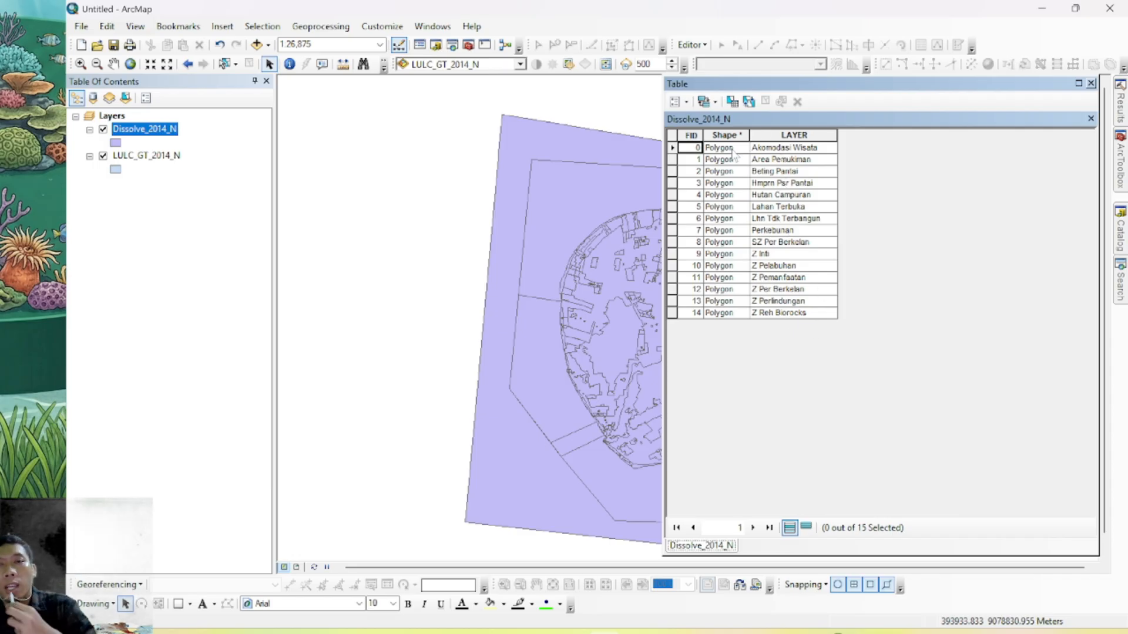
right_click(133, 156)
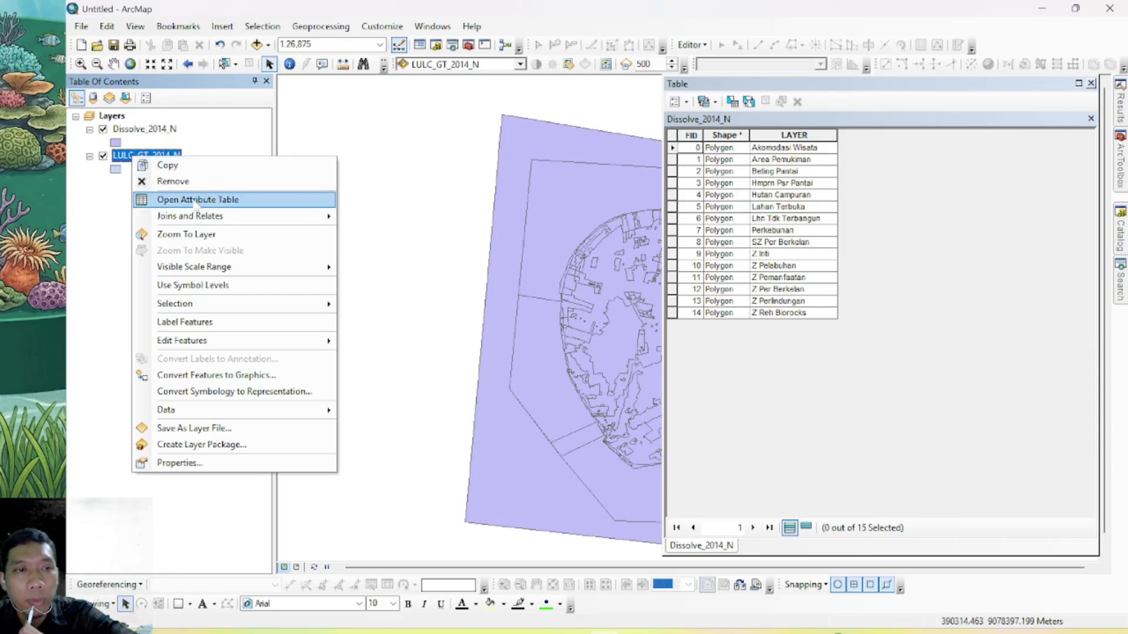
left_click(195, 200)
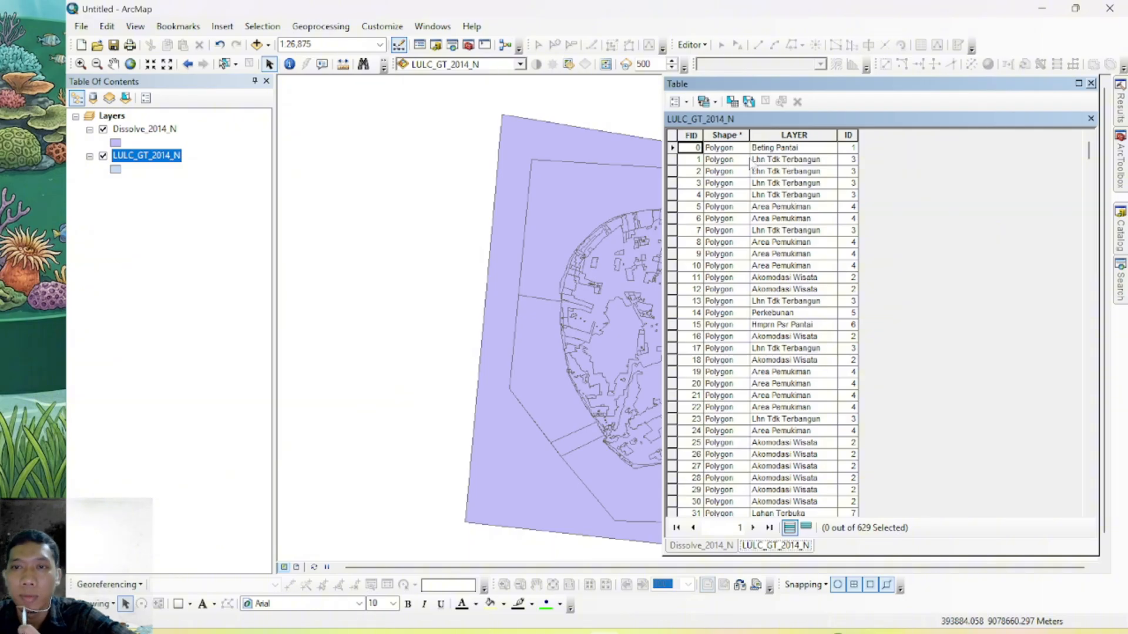
right_click(144, 130)
left_click(183, 173)
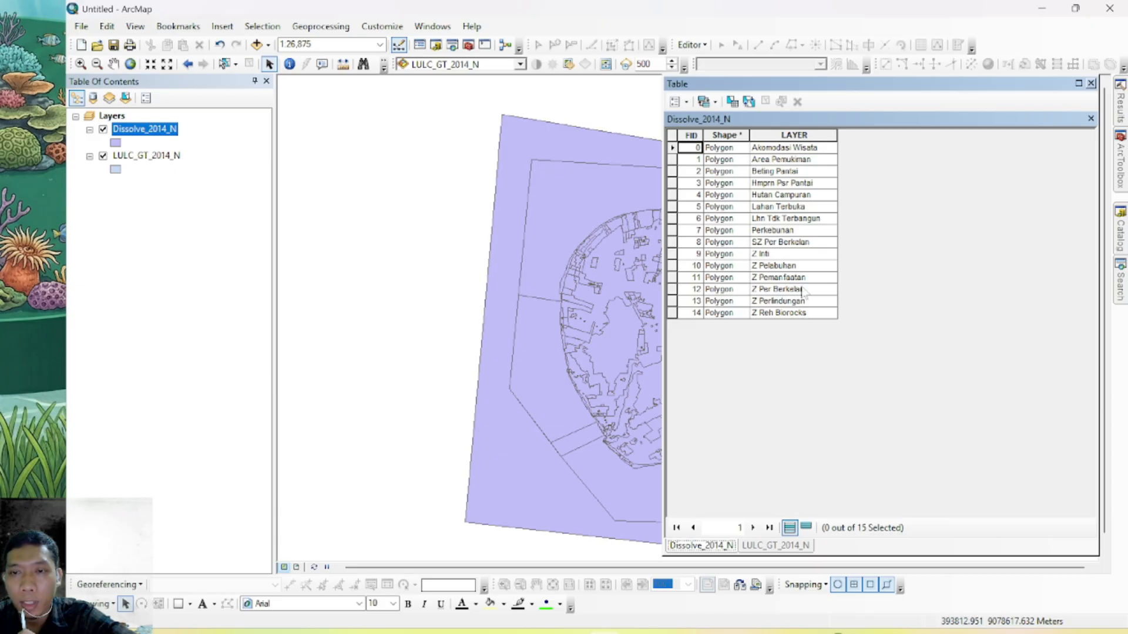
Add a Short Integer field named NID to the Dissolve_2014_N attribute table
left_click(685, 103)
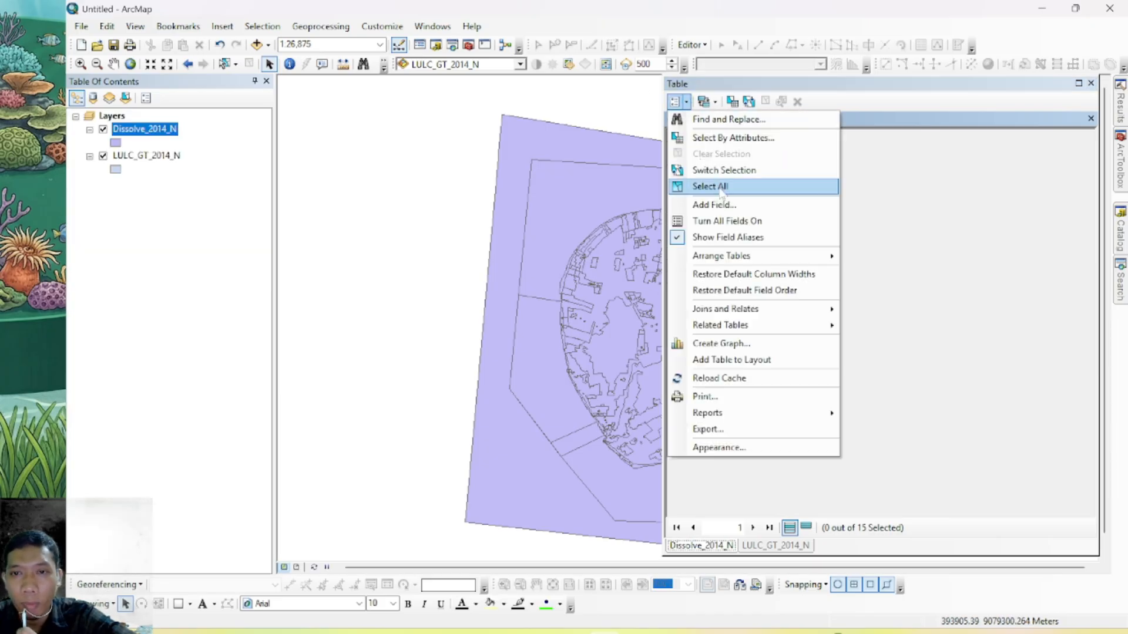
left_click(705, 201)
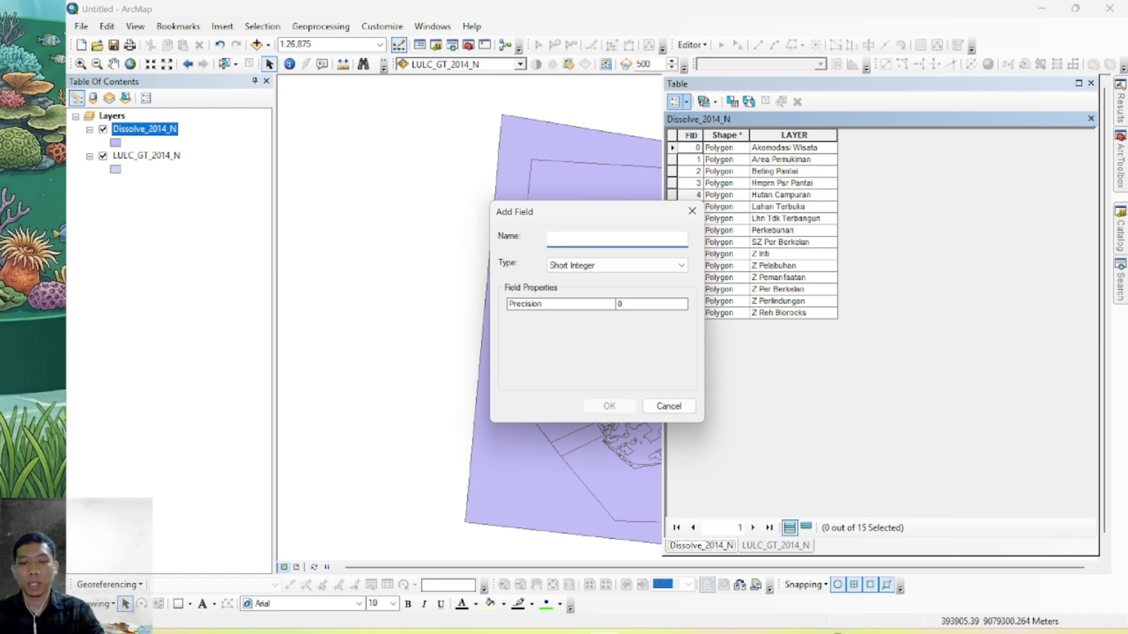
type("NID")
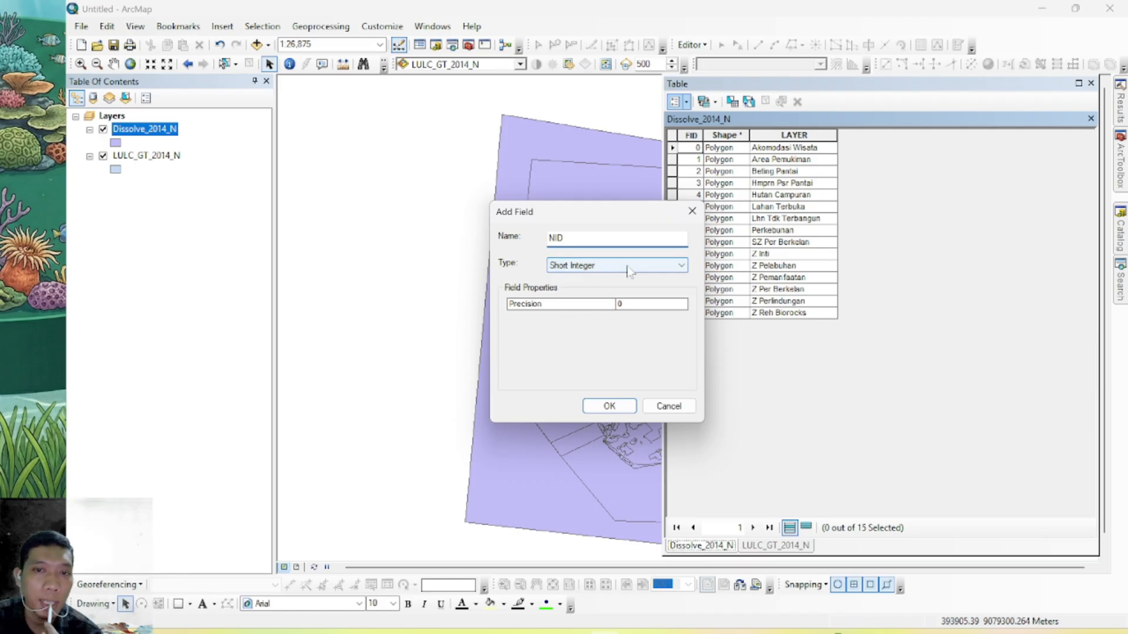
left_click(633, 407)
left_click(863, 148)
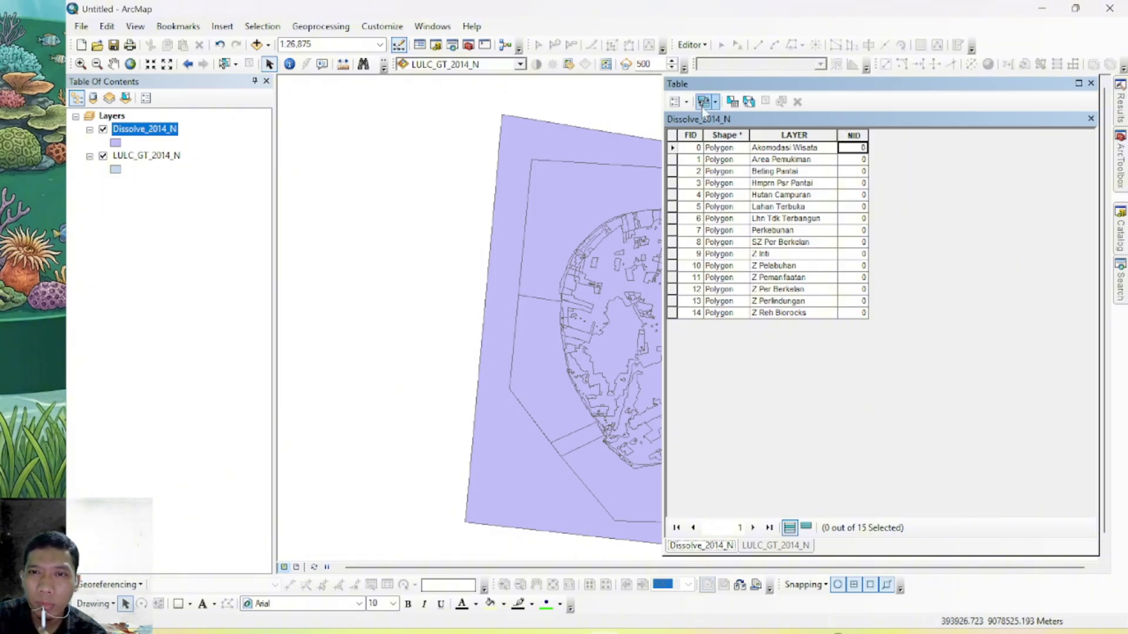
Start an edit session on the Dissolve_2014_N layer
left_click(692, 45)
left_click(717, 66)
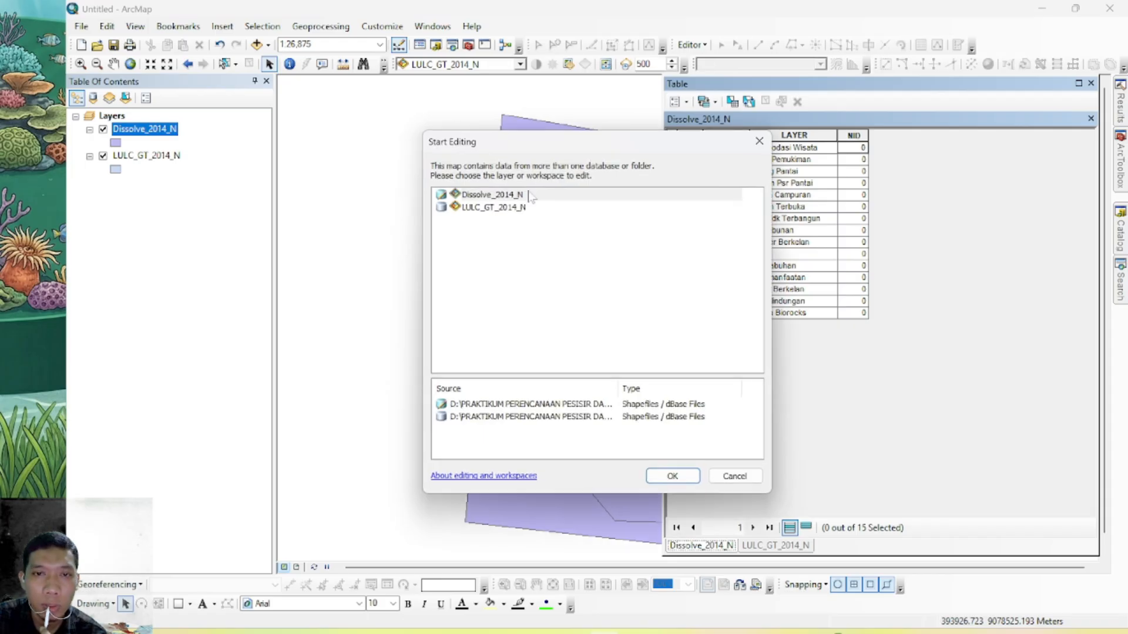
left_click(502, 195)
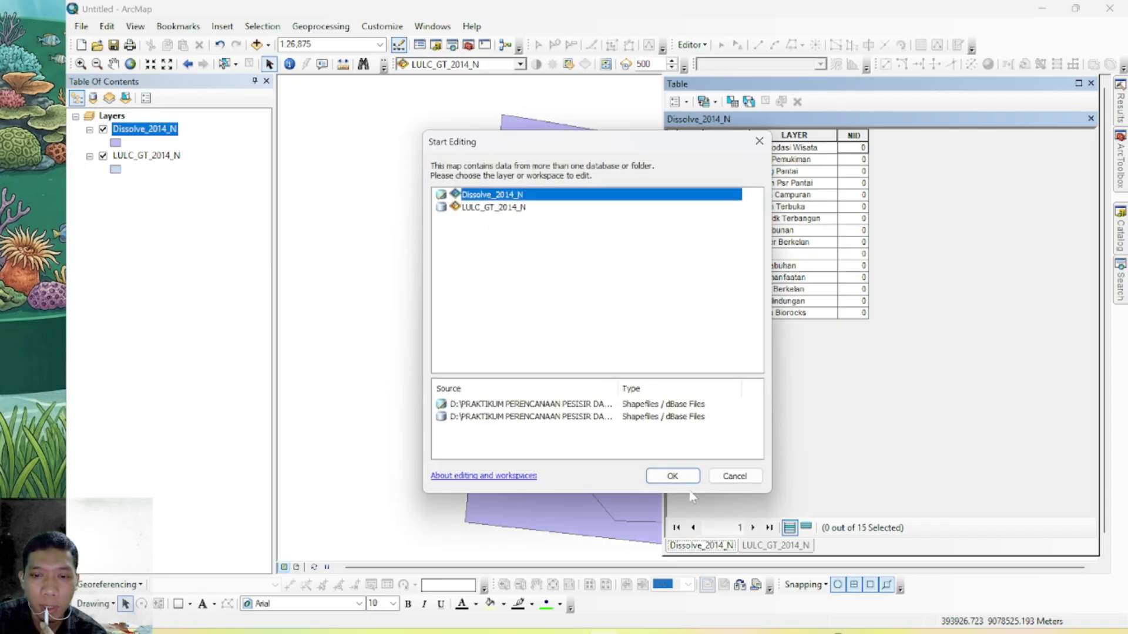
left_click(672, 476)
Number the NID field of the Dissolve_2014_N records from 1 for Akomodasi Wisata through 15 for Z Reh Biorocks, and close the table
left_click(858, 149)
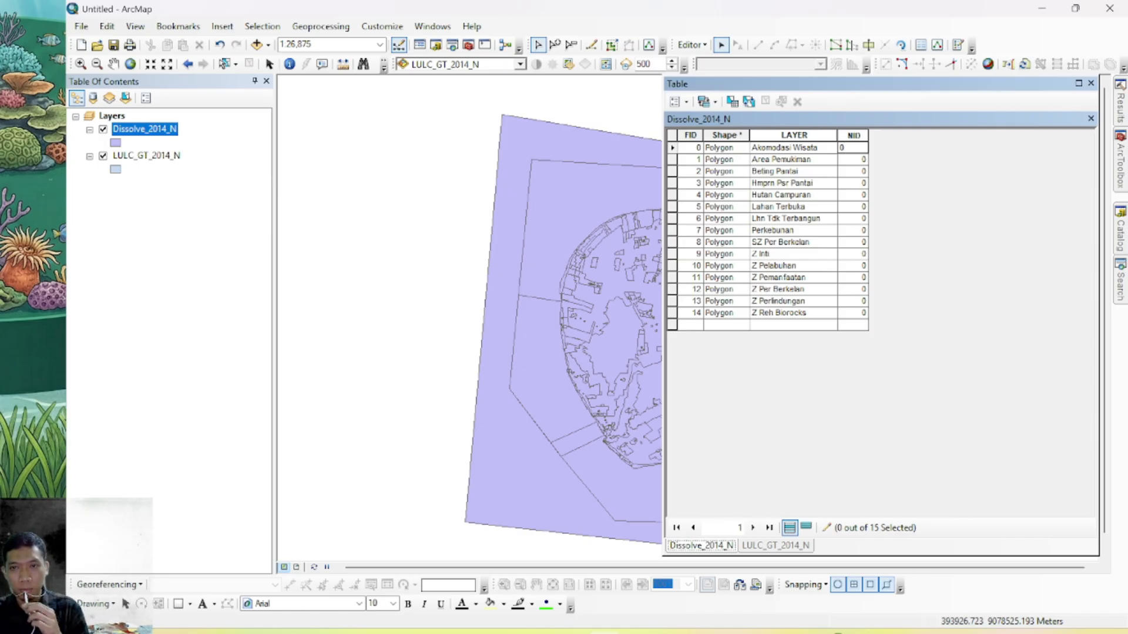
key("Return")
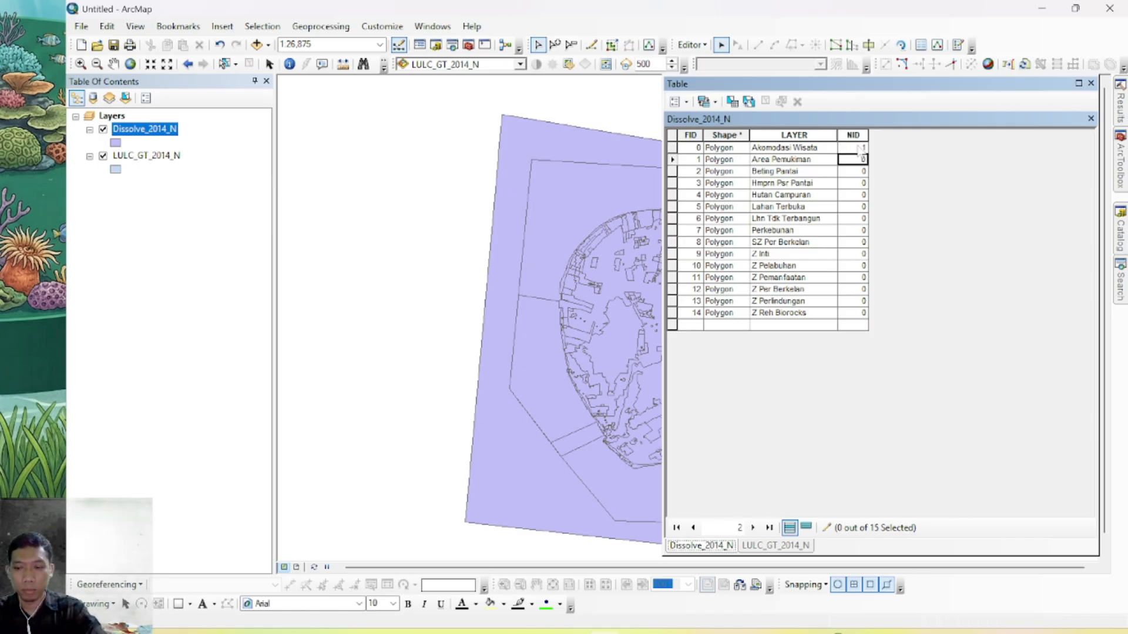
type("2 3 4 5 6 7 8 ")
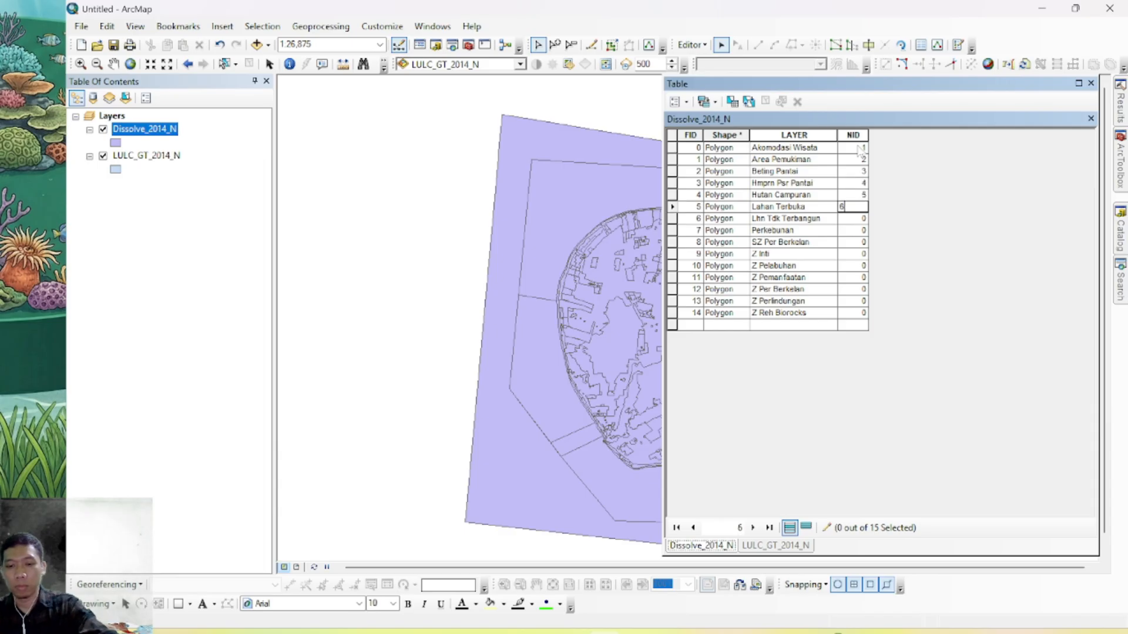
type("9")
key("Return")
type("10")
key("Return")
type("11")
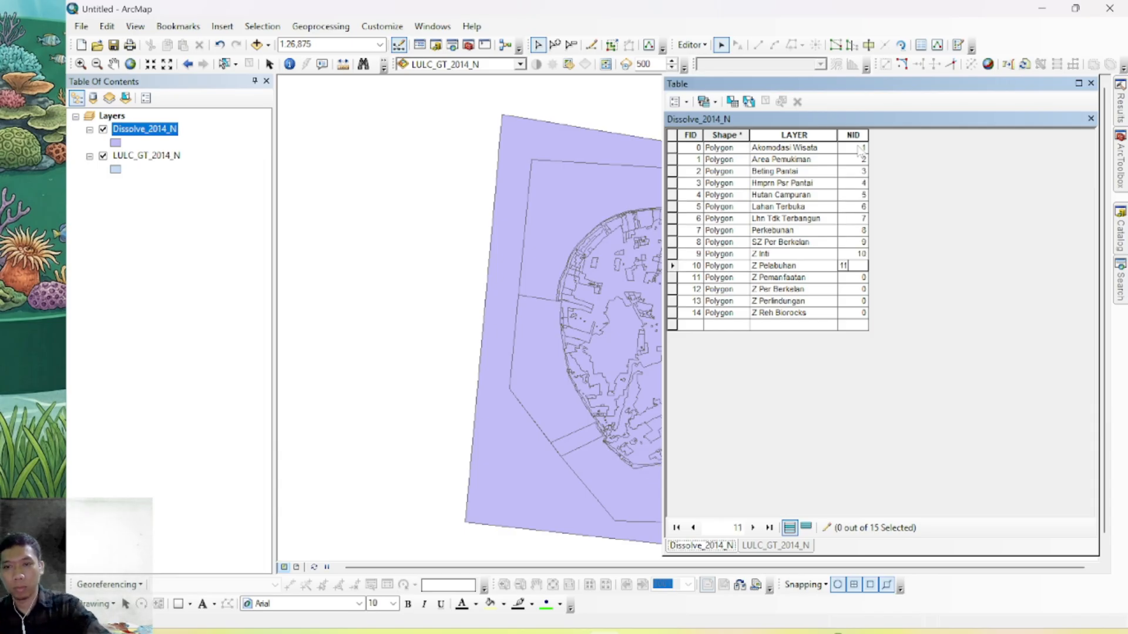
key("Return")
type("12")
key("Return")
type("13")
key("Return")
type("14")
key("Return")
type("15")
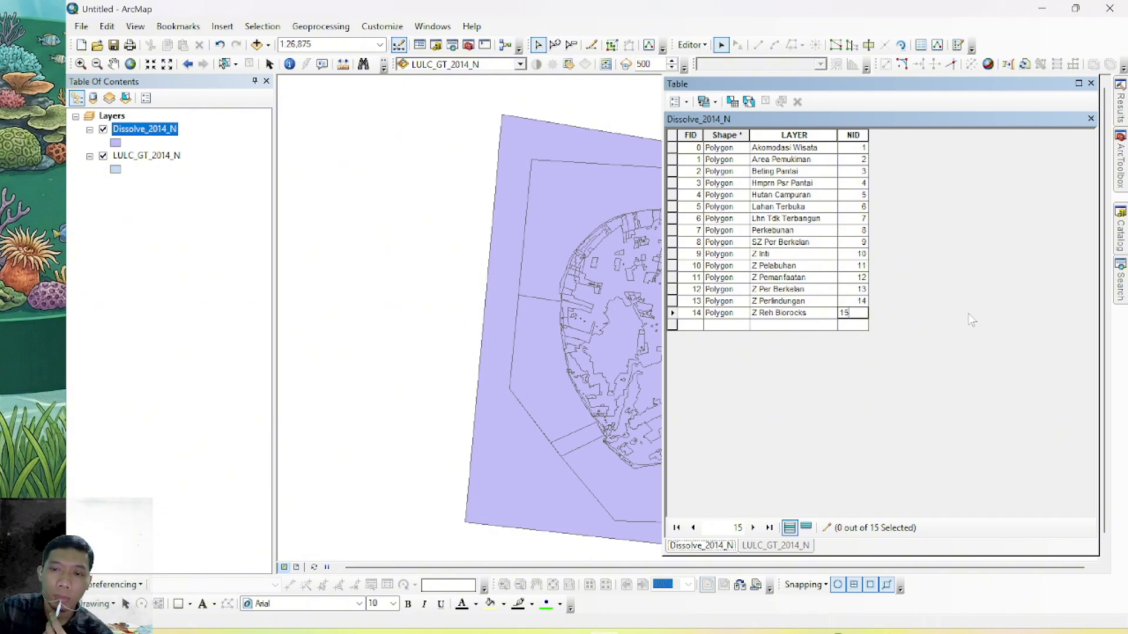
left_click(637, 106)
left_click(1091, 84)
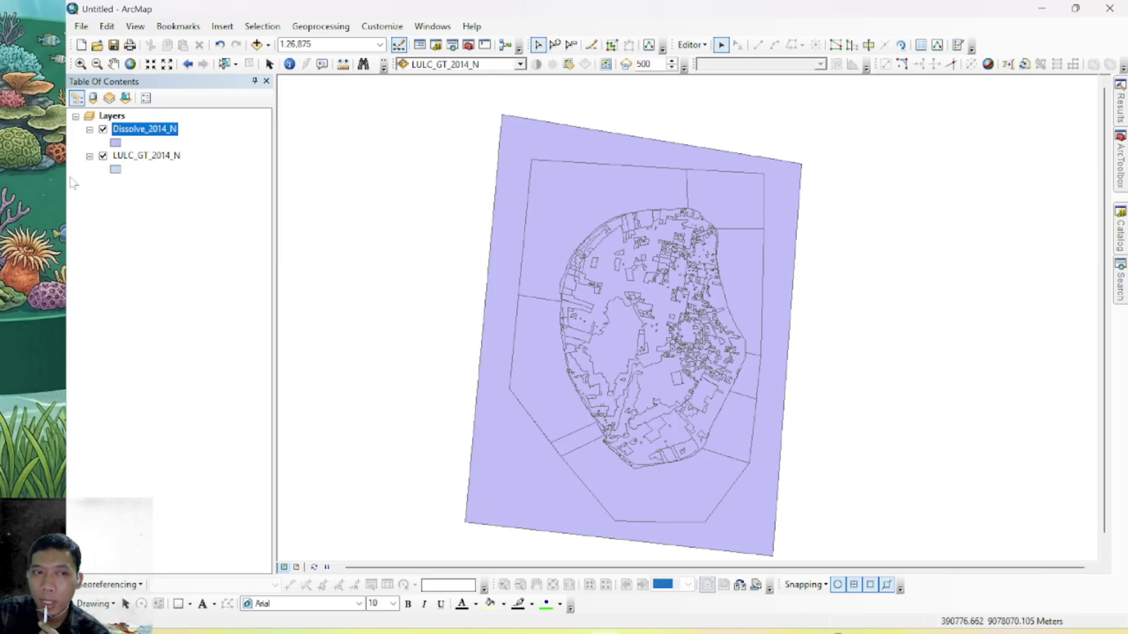
Review the NID values in the Dissolve_2014_N attribute table
right_click(125, 130)
left_click(244, 174)
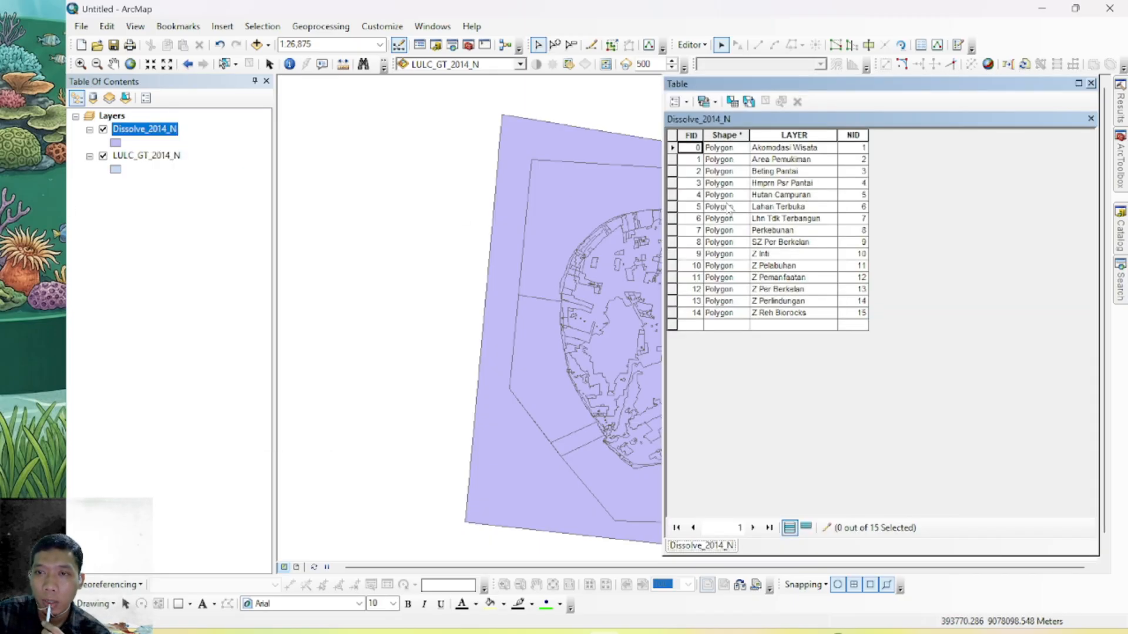
left_click(1091, 83)
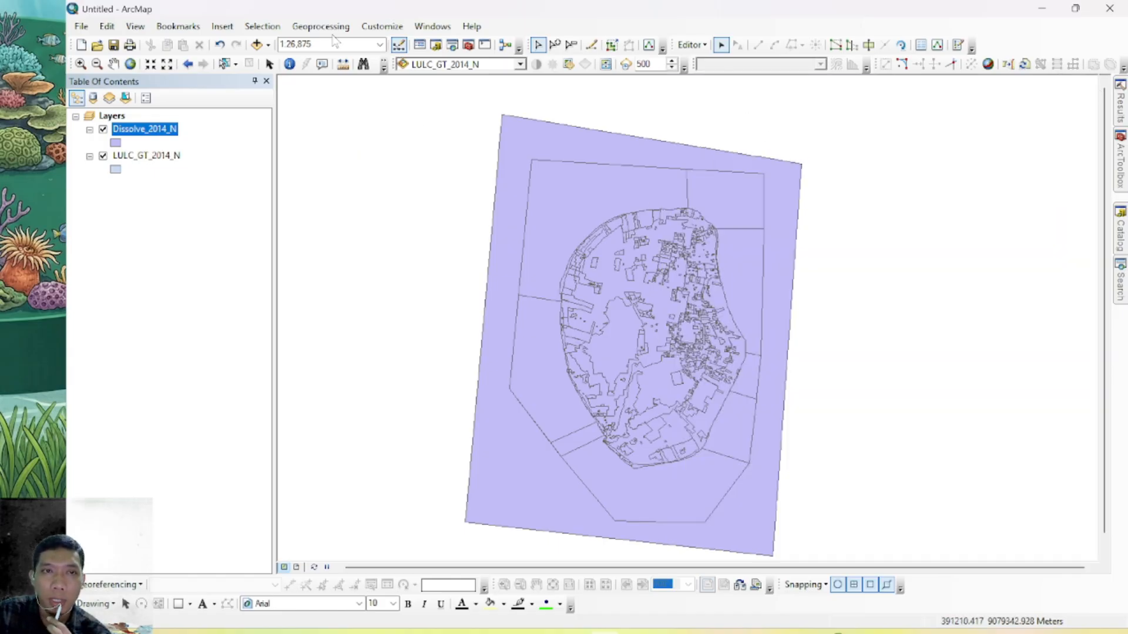
Search for "polygon to raster" and open the Polygon to Raster conversion tool
left_click(1121, 263)
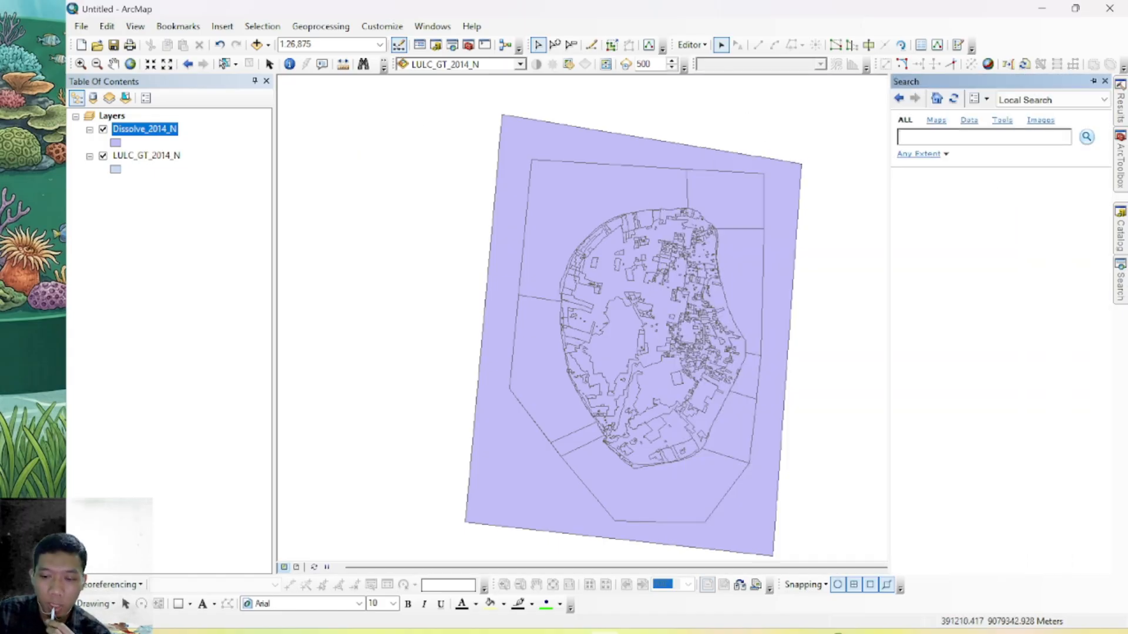
type("pc")
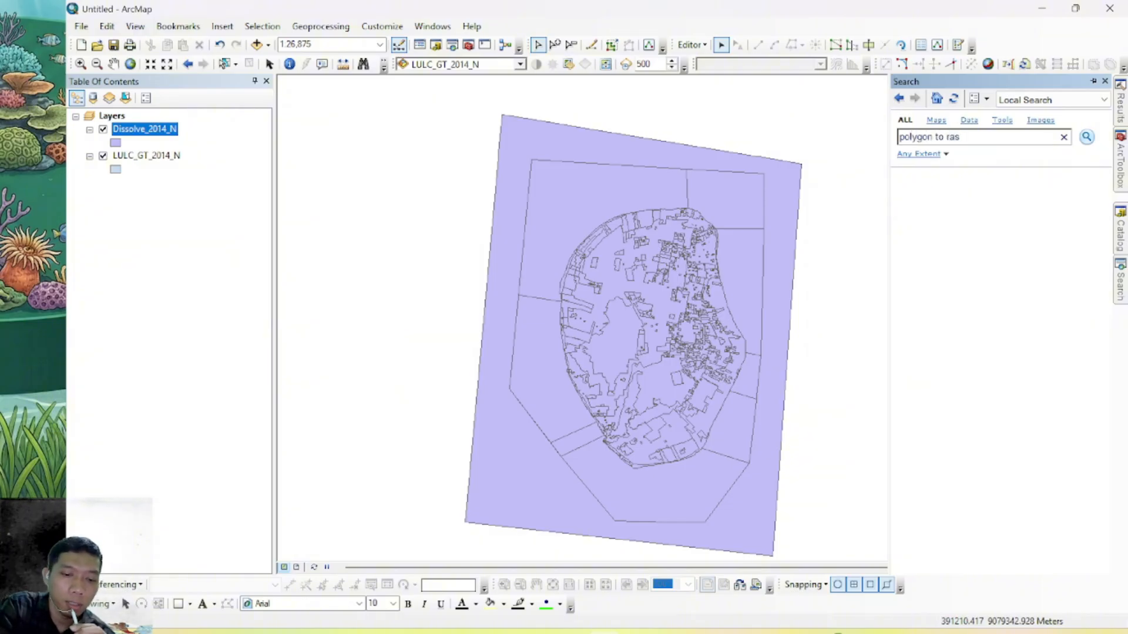
type("lygon to raster")
key("Return")
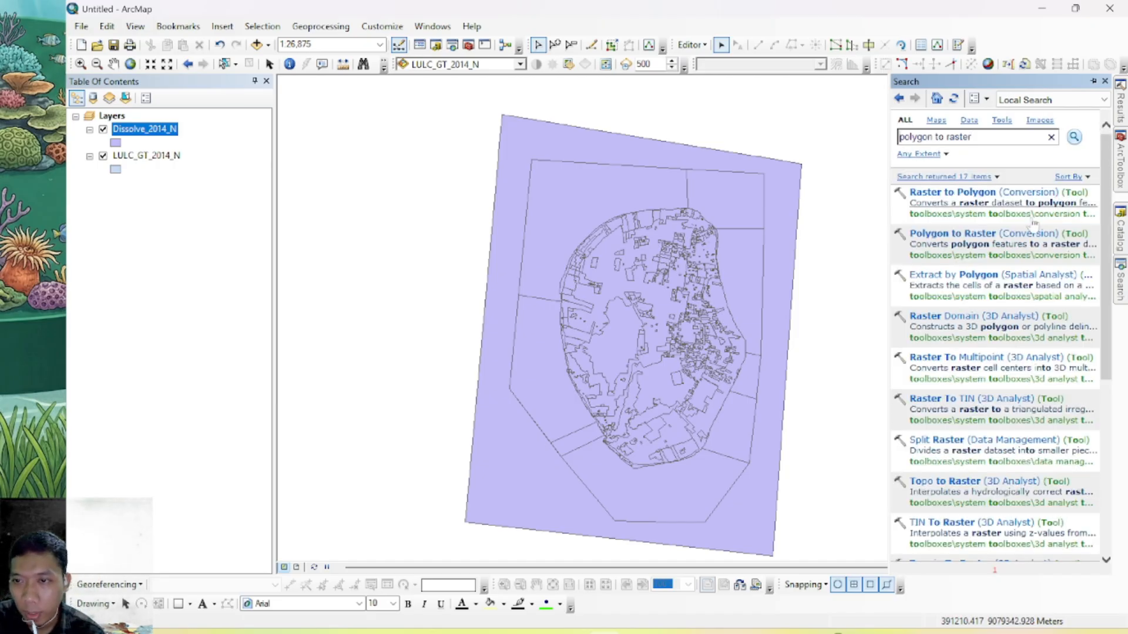
left_click(980, 234)
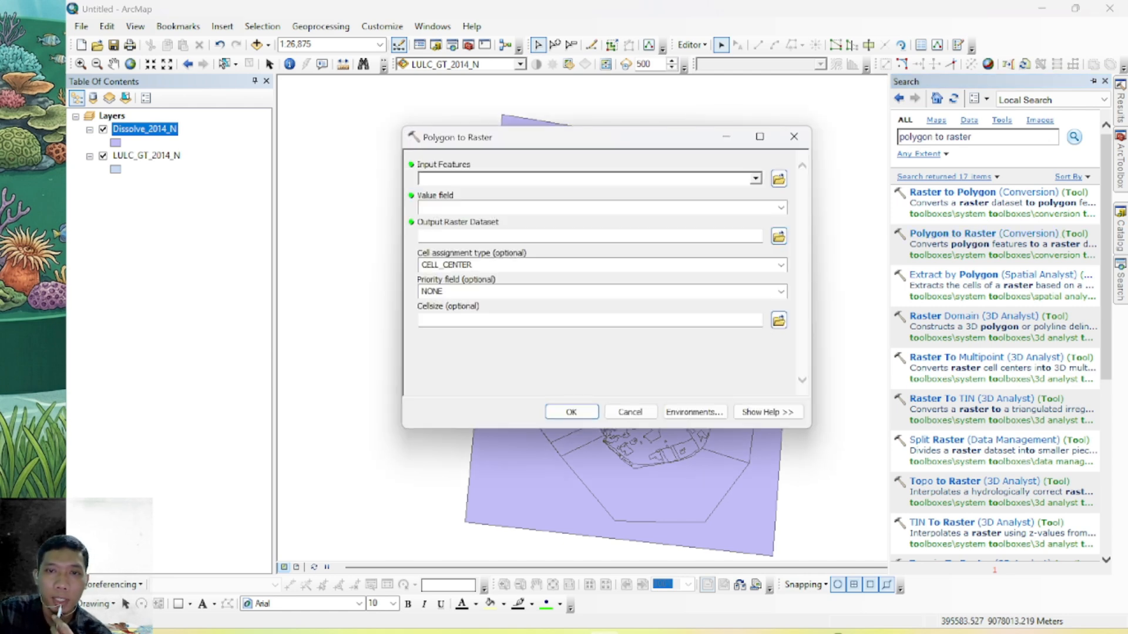
Set Dissolve_2014_N as the input features and LAYER as the value field for the raster conversion
left_click(755, 179)
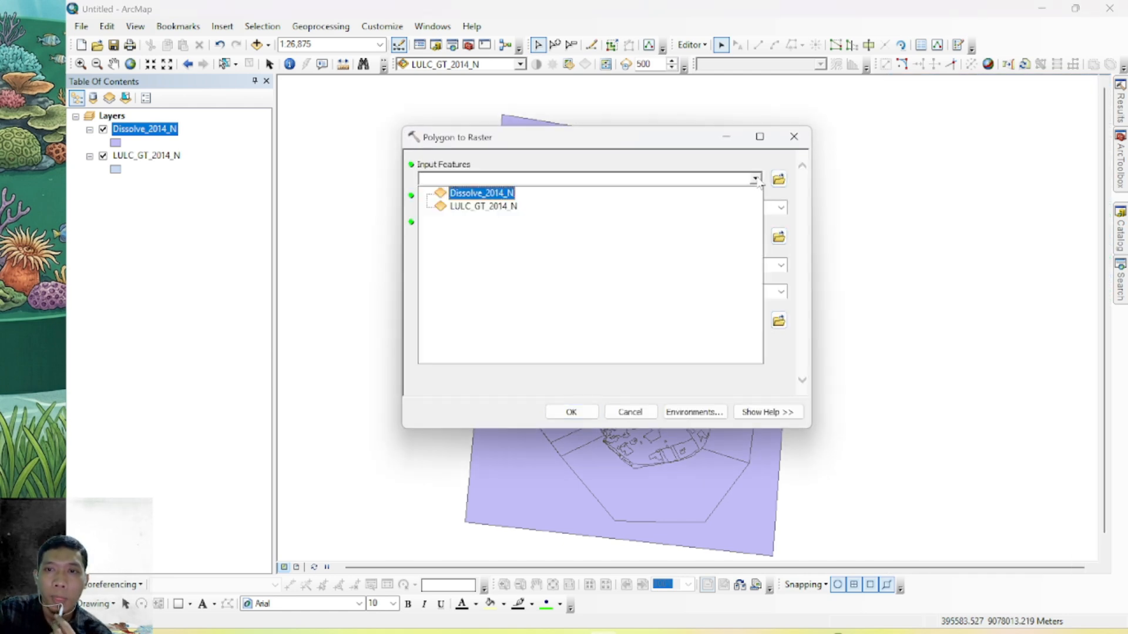
left_click(479, 193)
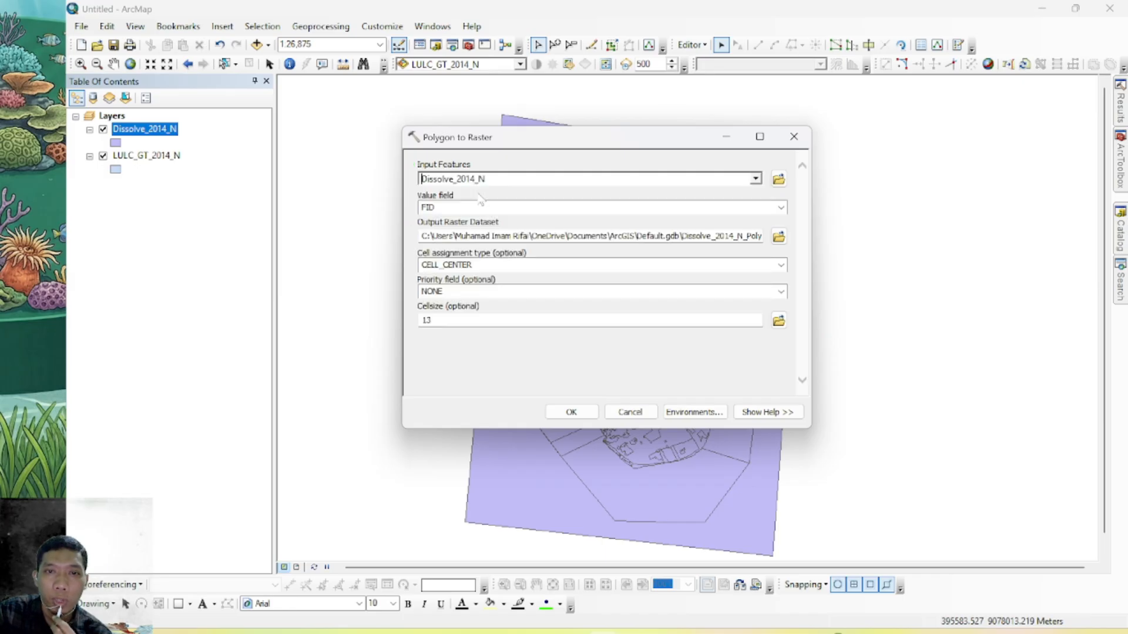
left_click(780, 207)
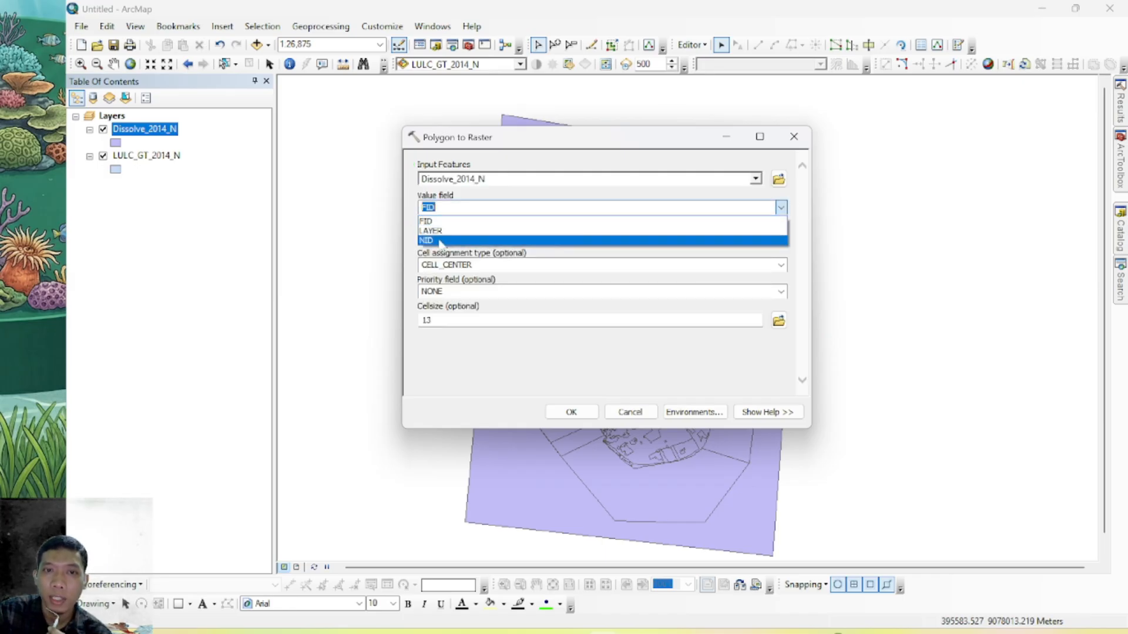
left_click(567, 241)
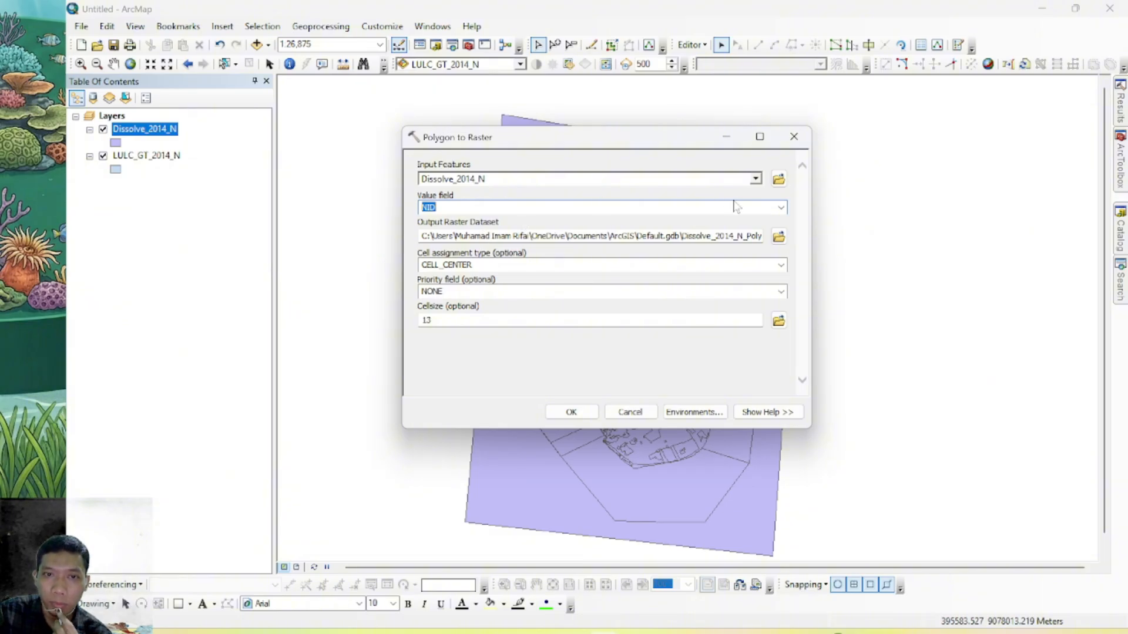
left_click(781, 209)
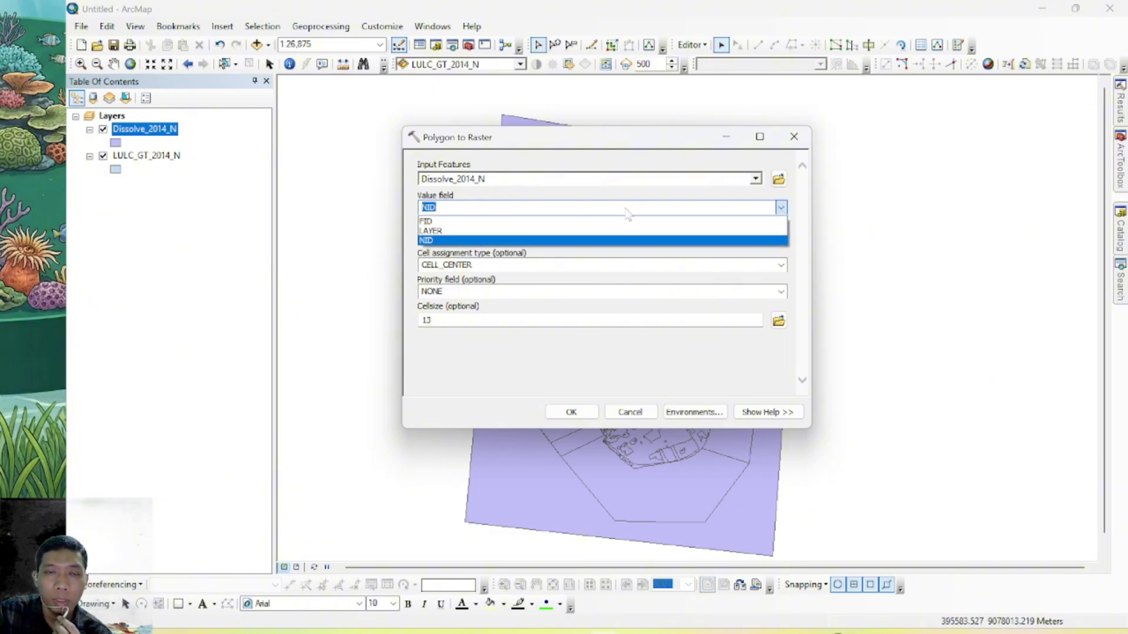
left_click(452, 230)
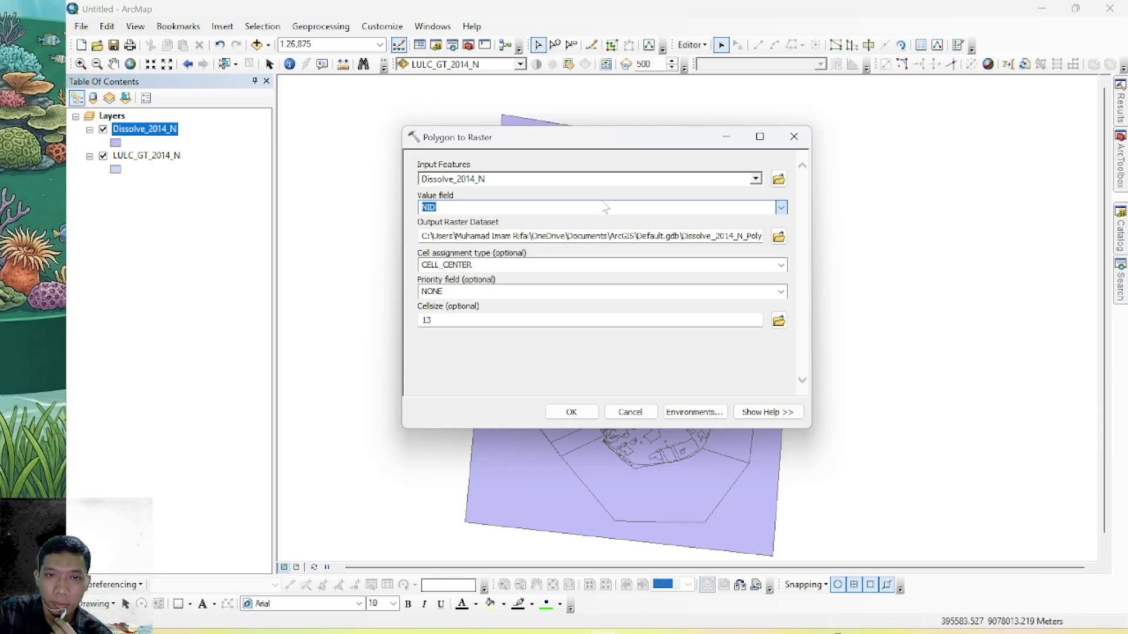
Save the output raster as PolytoRaster_2014N in Video_Pertemuan12.gdb and run the conversion
left_click(779, 236)
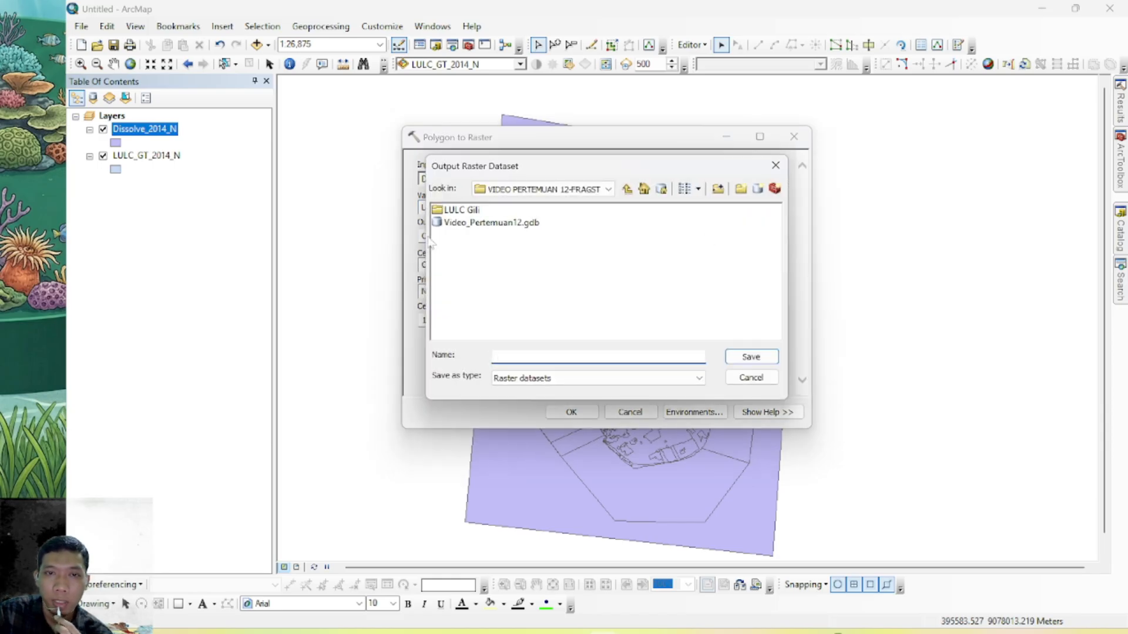
double_click(491, 223)
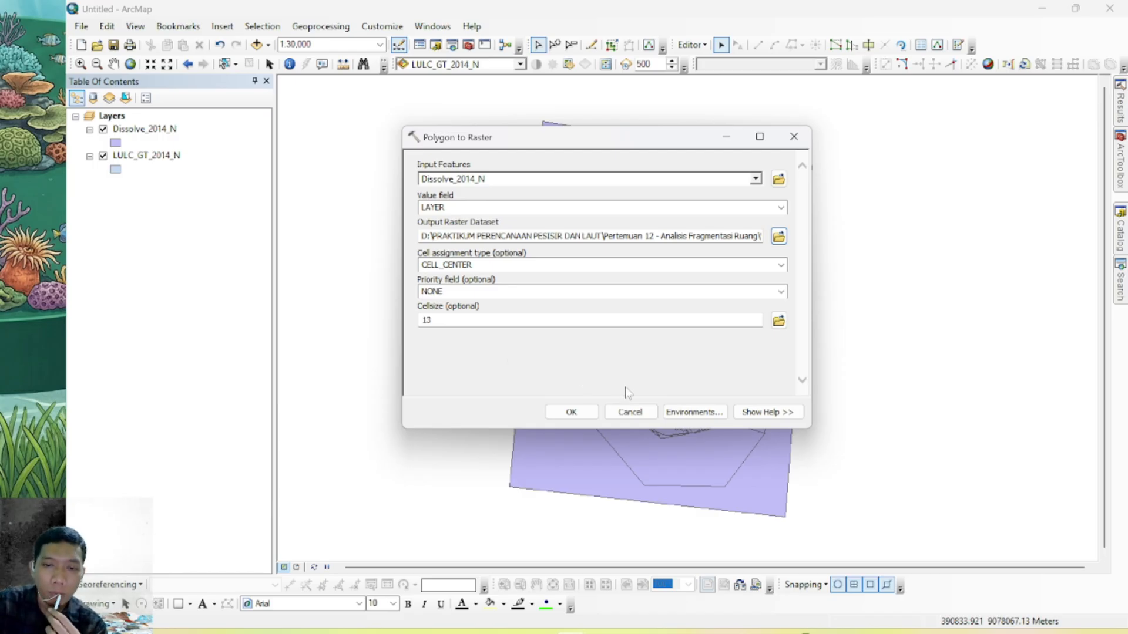
left_click(590, 413)
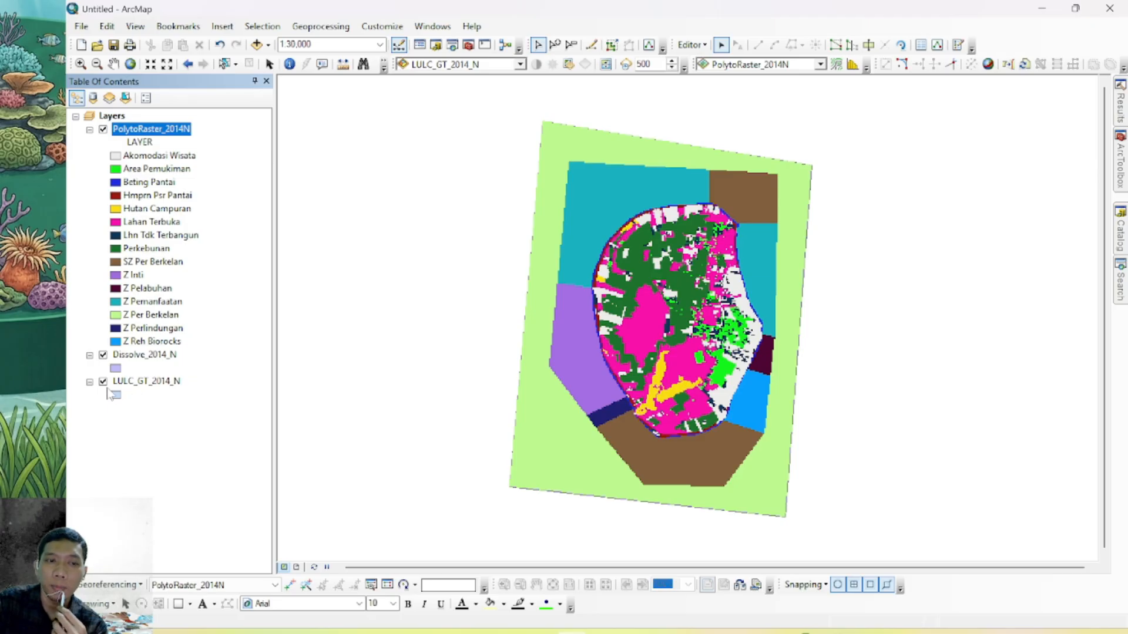
Collapse the legends of Dissolve_2014_N and LULC_GT_2014_N and hide both layers
left_click(89, 383)
left_click(89, 355)
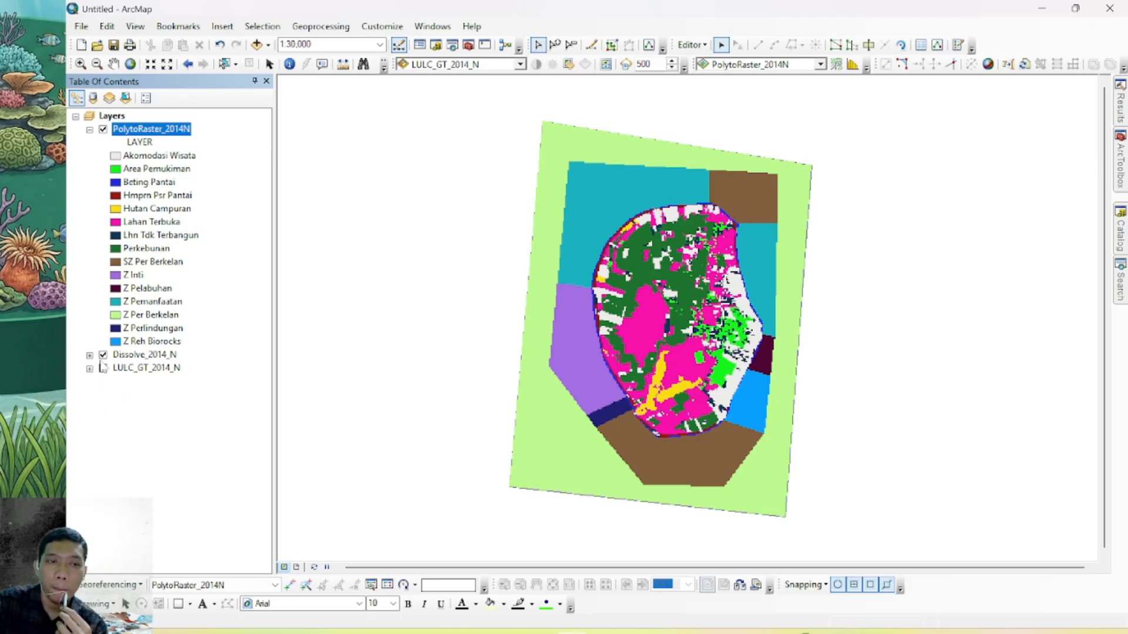
left_click(104, 355)
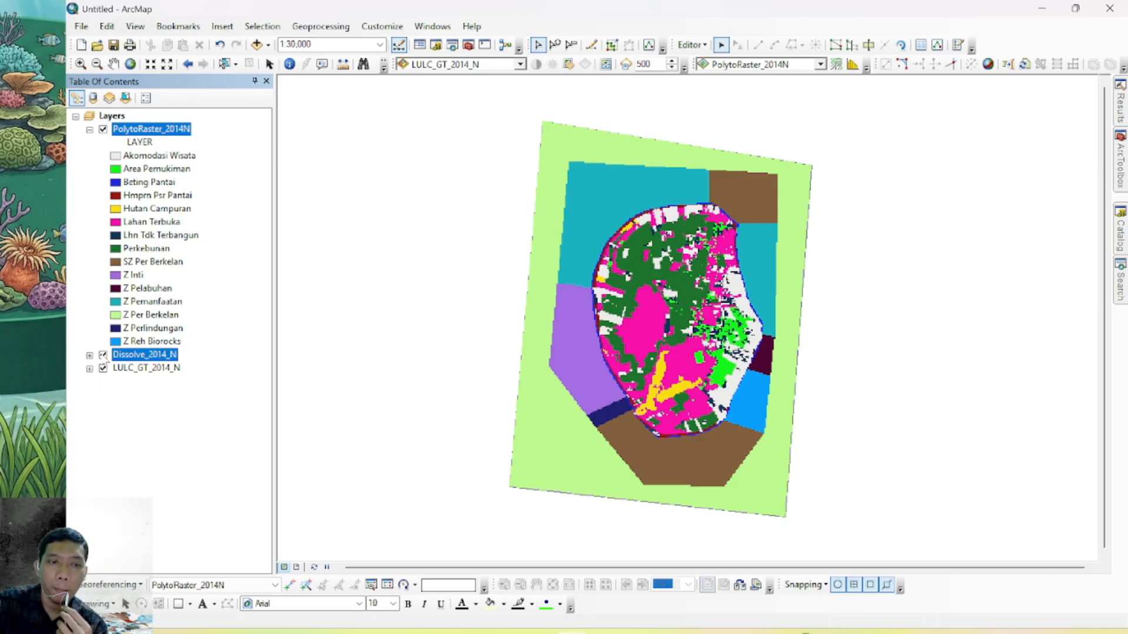
left_click(103, 368)
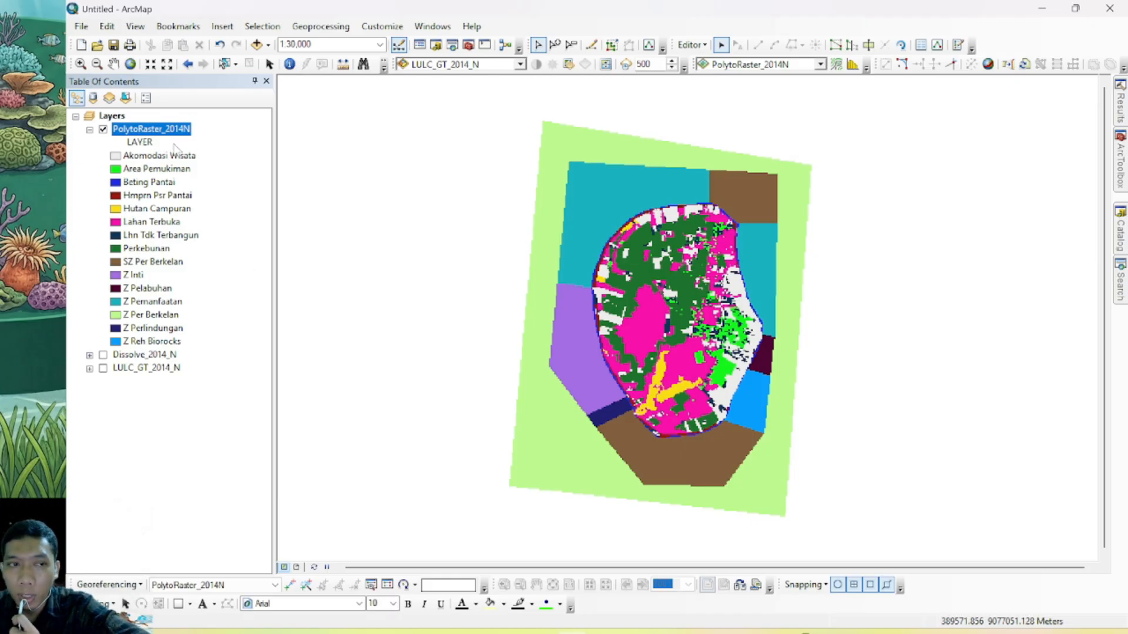
Examine the value, count and LAYER columns in the PolytoRaster_2014N attribute table
right_click(159, 134)
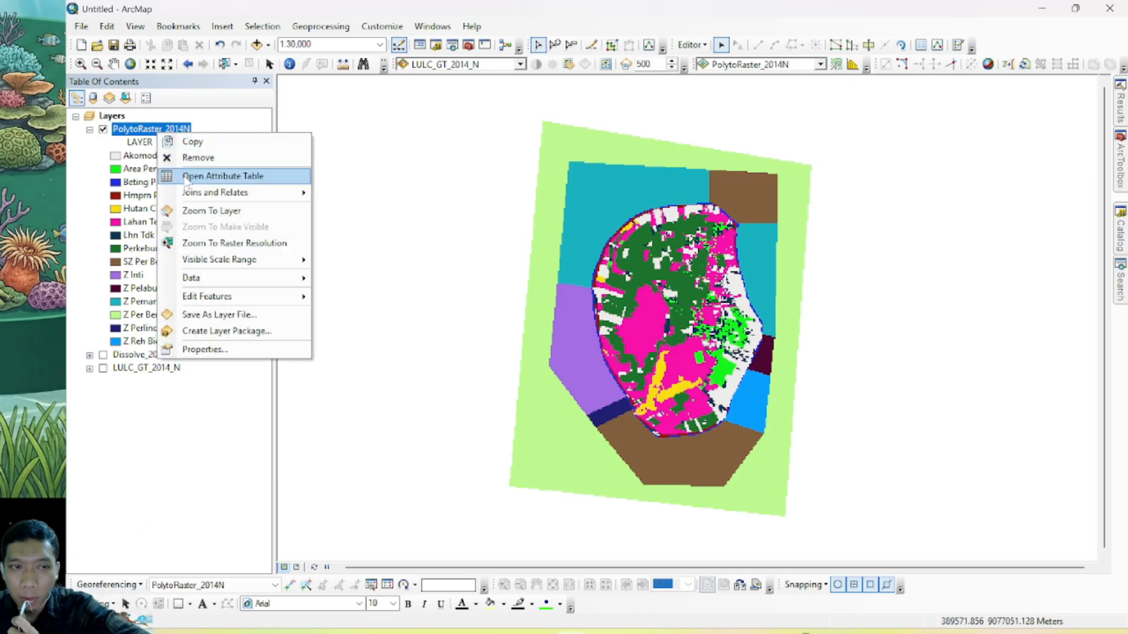
left_click(186, 179)
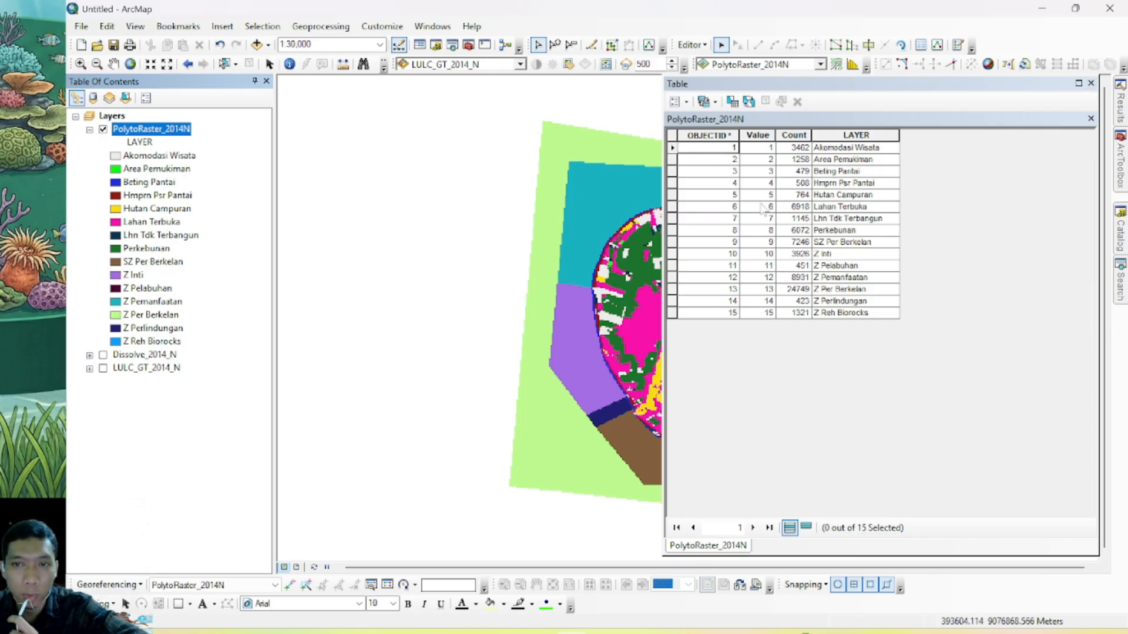
left_click(192, 197)
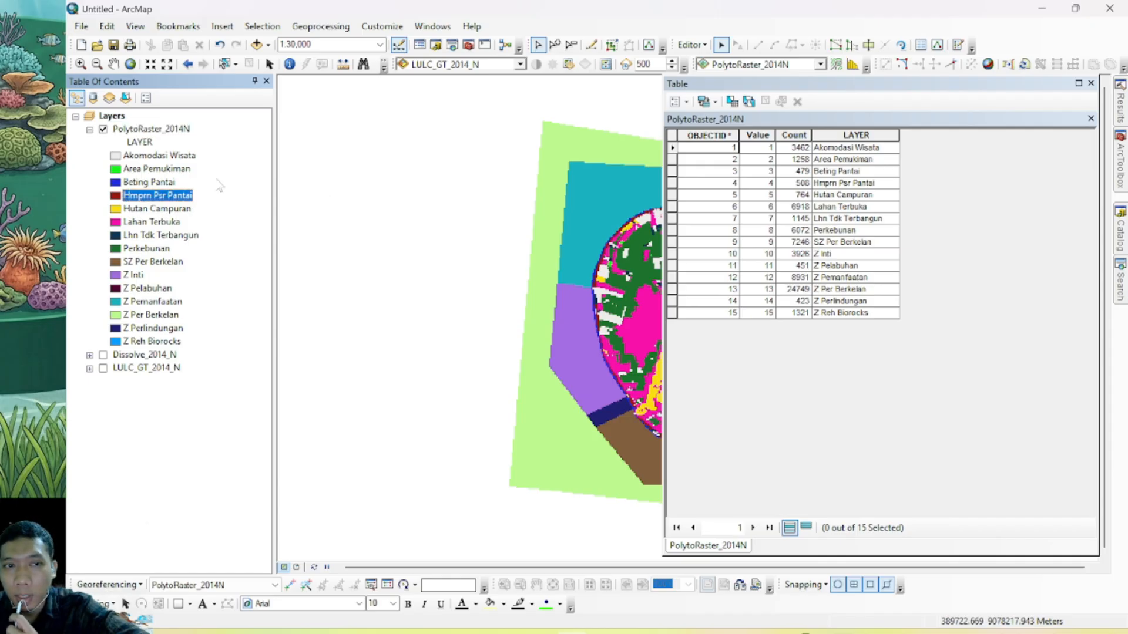
left_click(1091, 83)
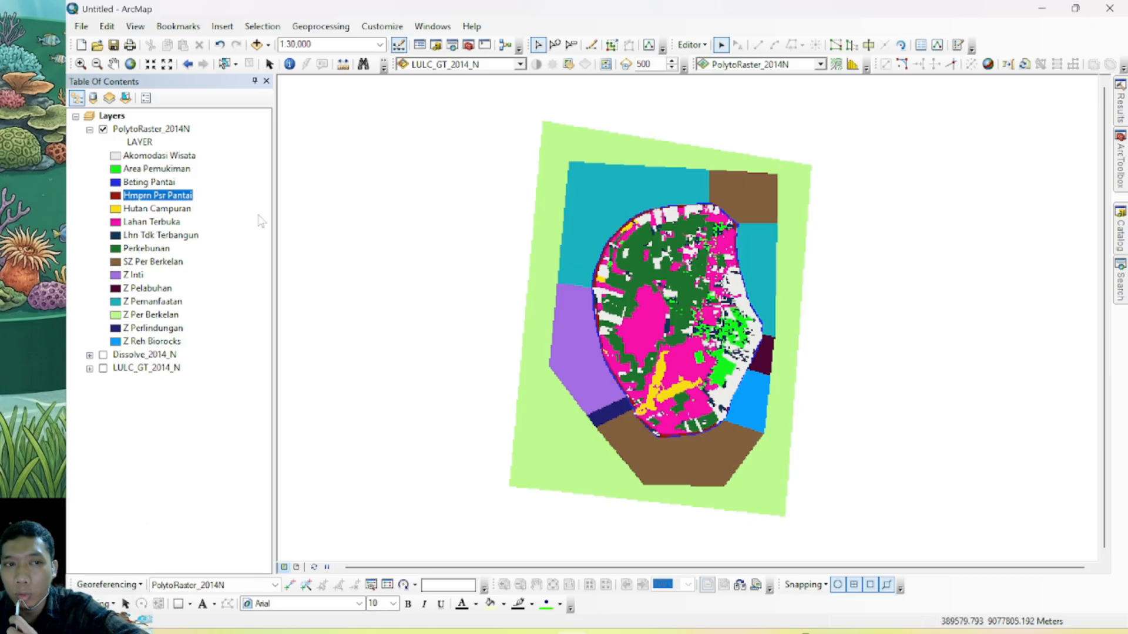
Find the Raster to ASCII conversion tool and set PolytoRaster_2014N as its input raster
left_click(171, 129)
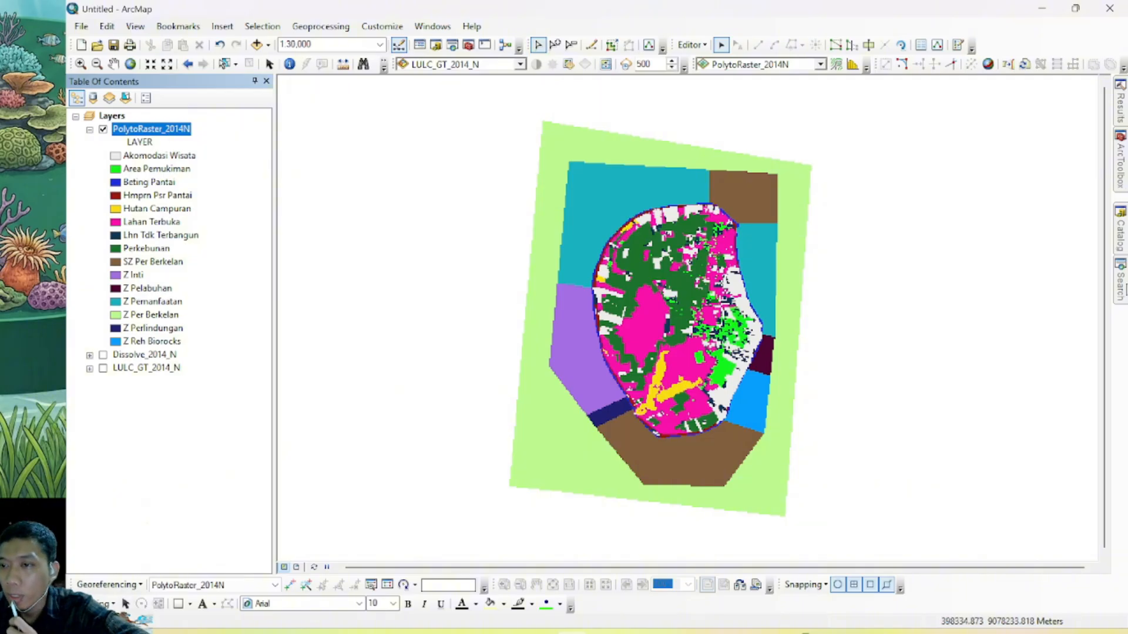
left_click(1120, 285)
left_click_drag(972, 137, 907, 152)
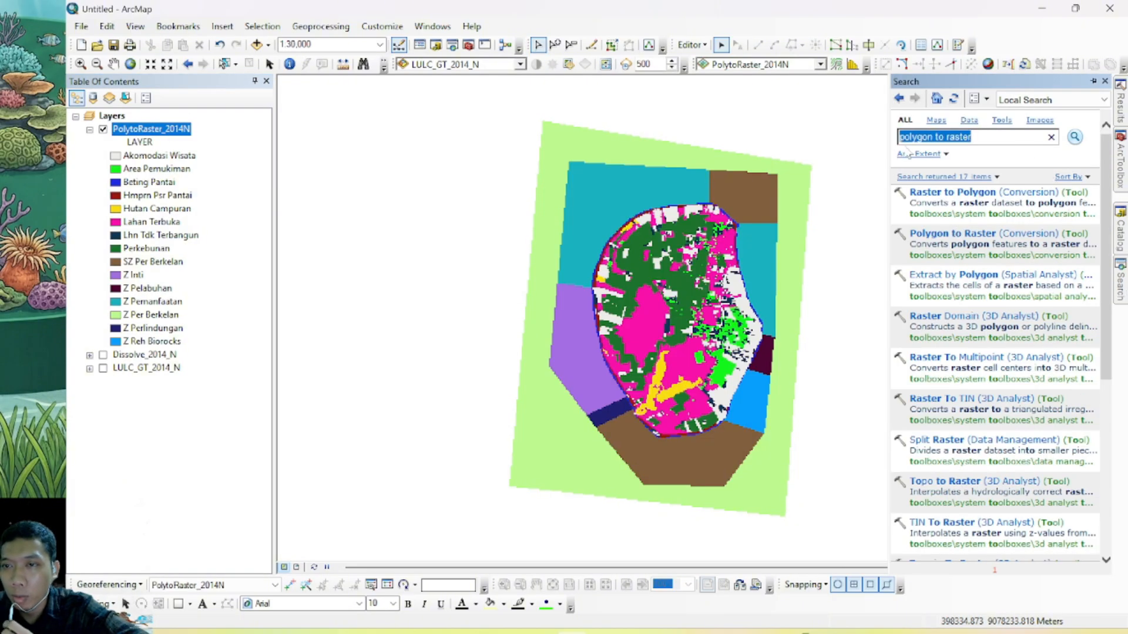
type("raster")
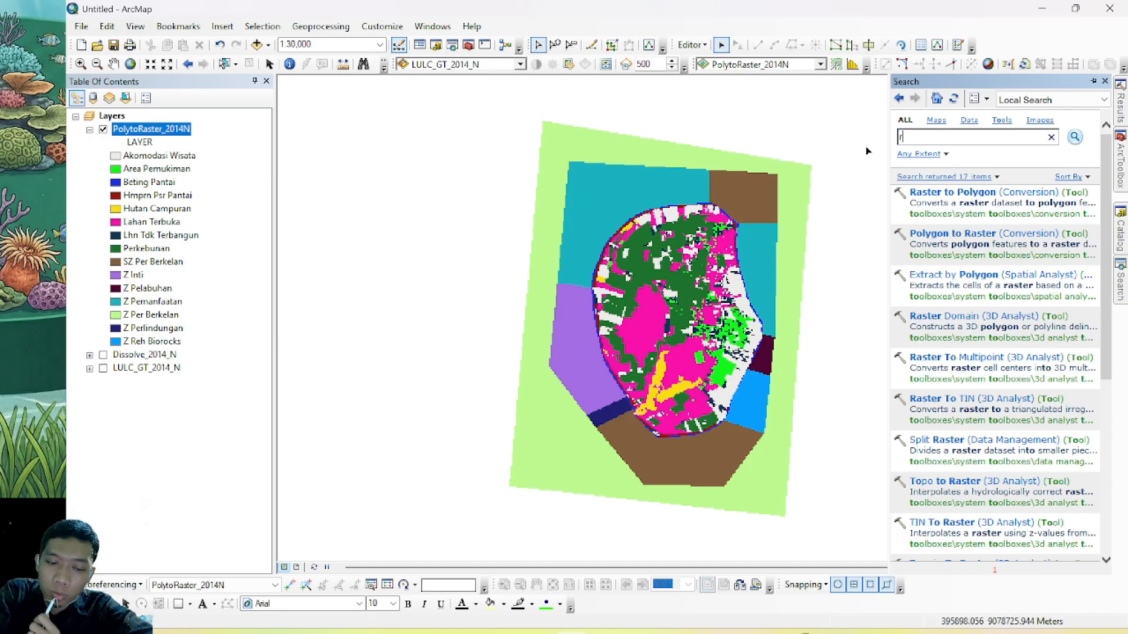
type(" t")
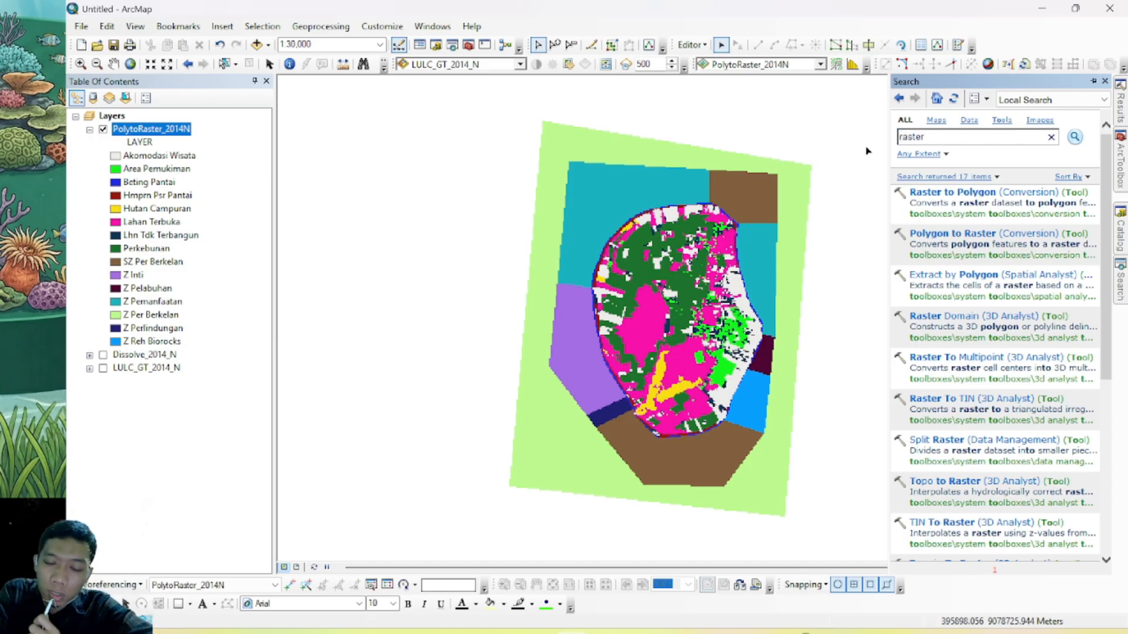
type("o ")
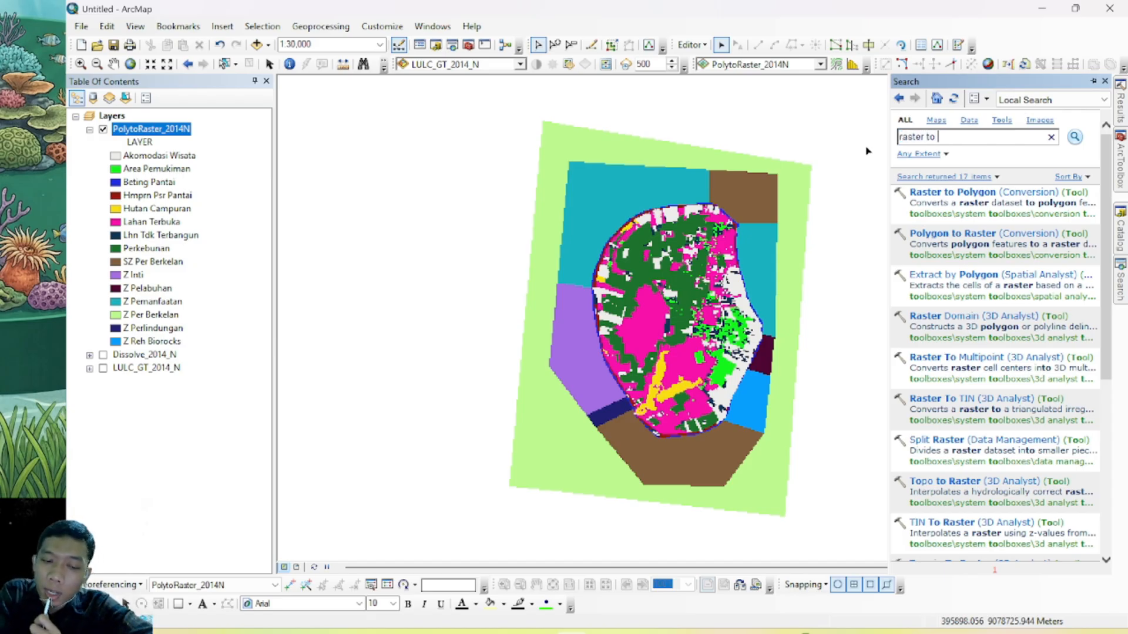
type("ascii")
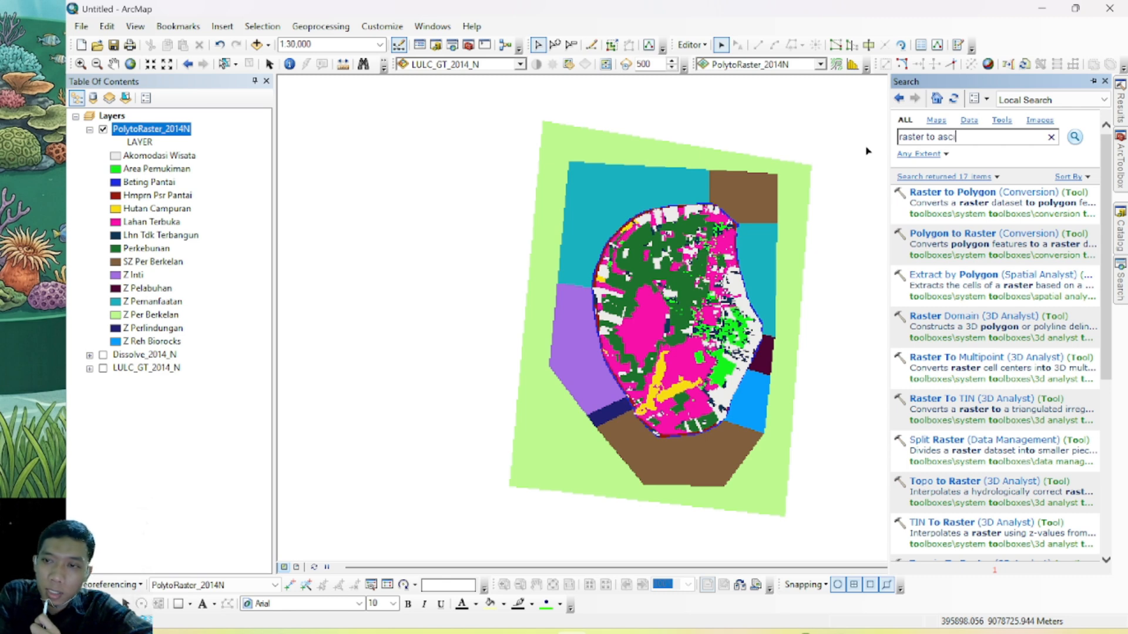
left_click(1075, 138)
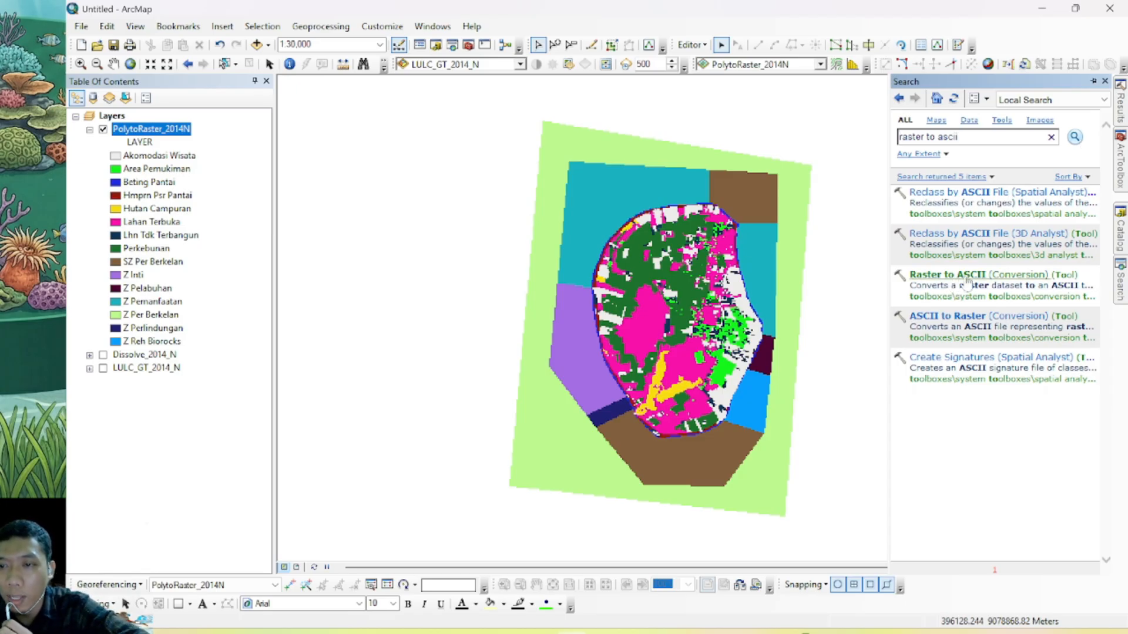
left_click(1042, 282)
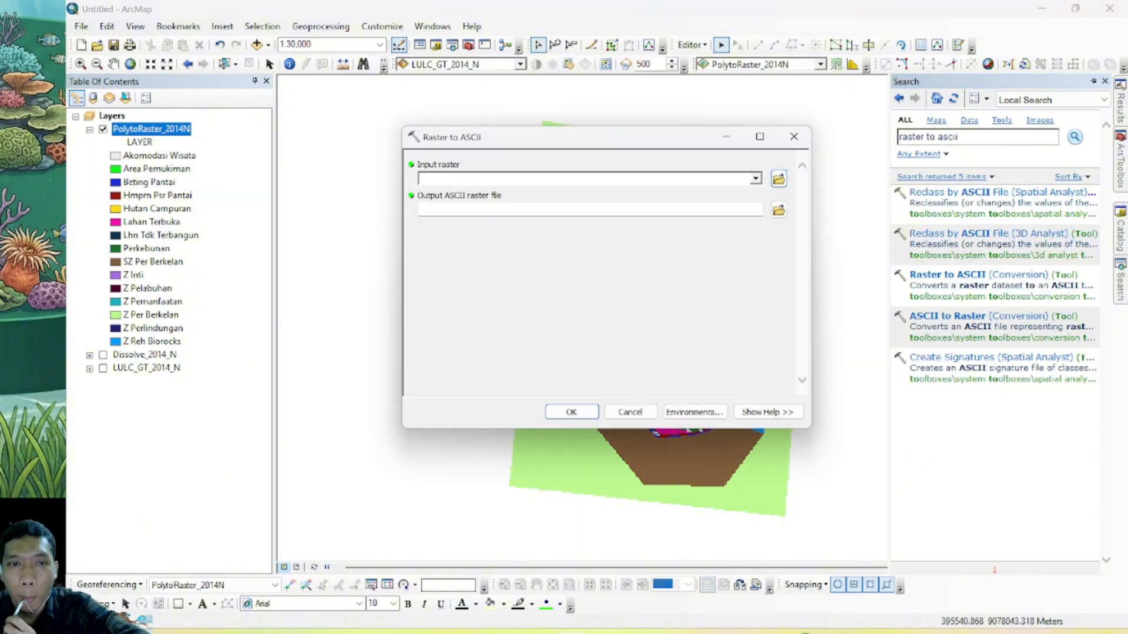
left_click(756, 180)
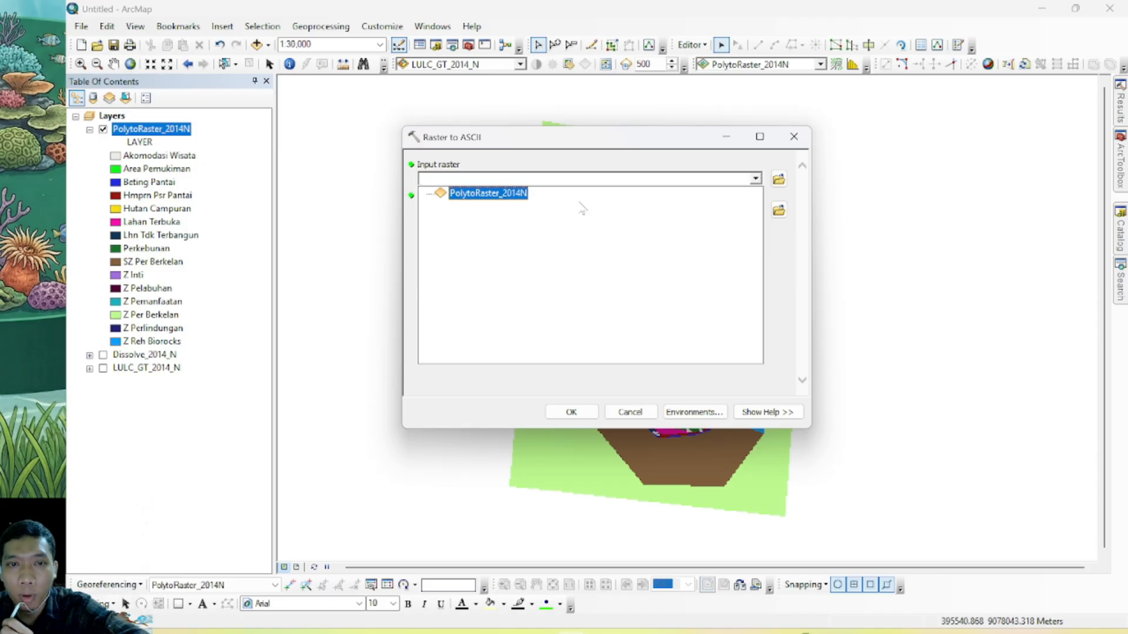
left_click(496, 195)
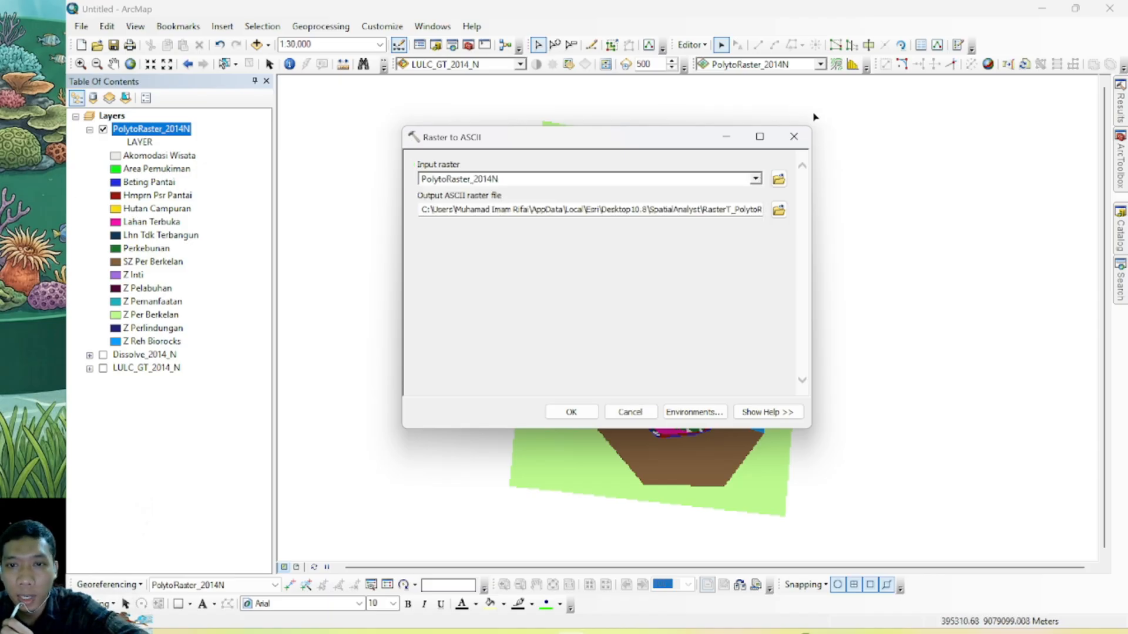
Try to set the ASCII output as a file named Ascii_2014_N inside Video_Pertemuan12.gdb
left_click(779, 210)
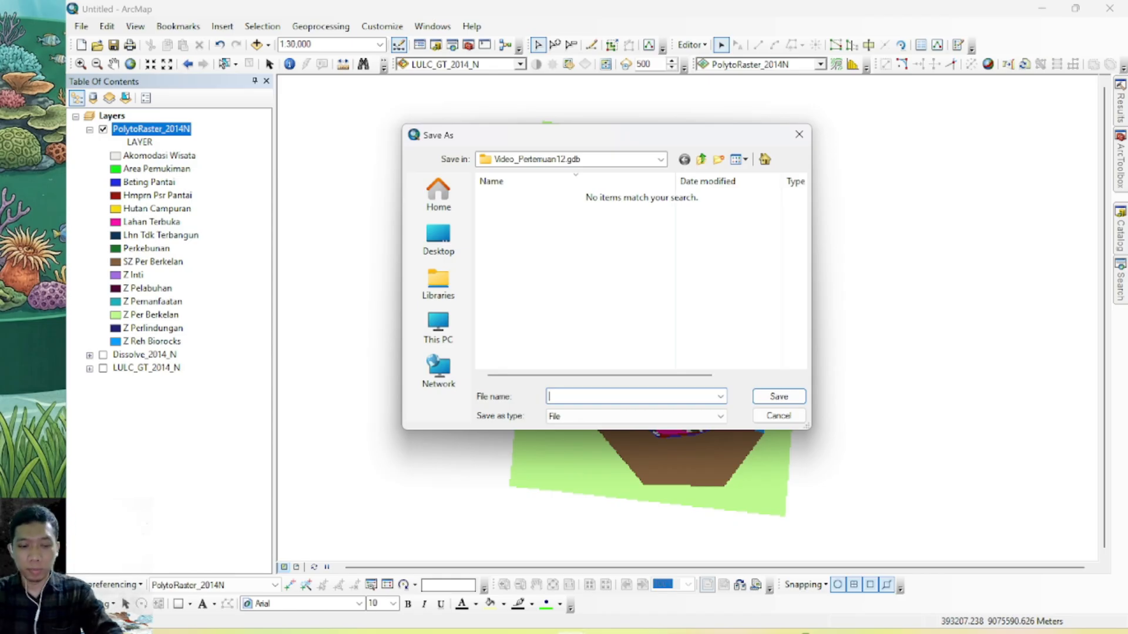
type("A")
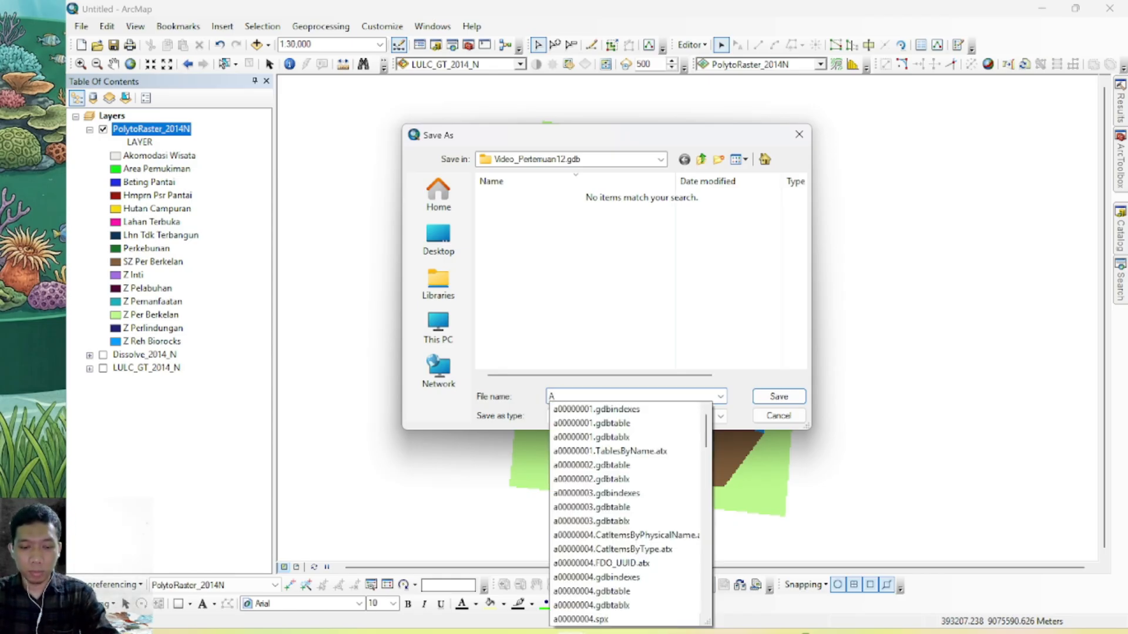
type("scii_2014_N")
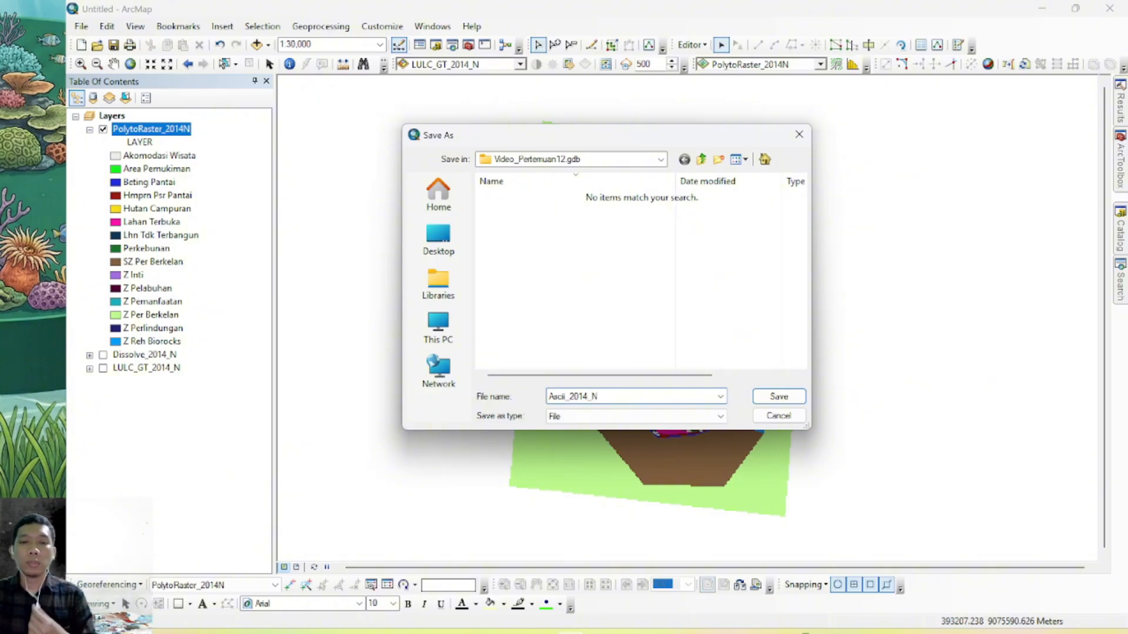
left_click(639, 415)
left_click(640, 427)
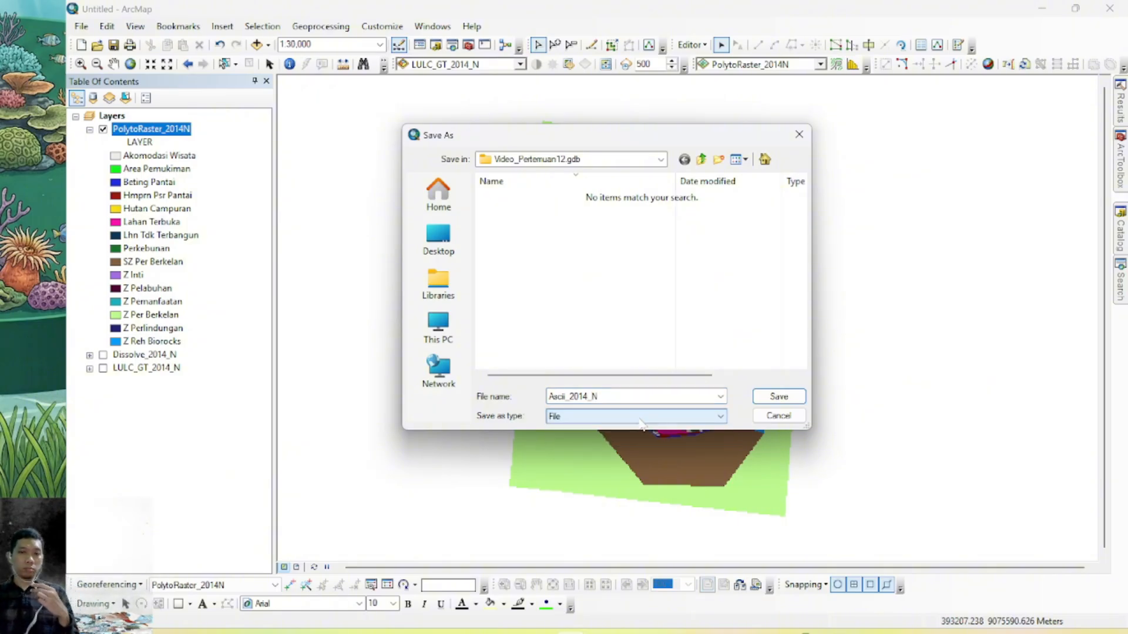
left_click(768, 400)
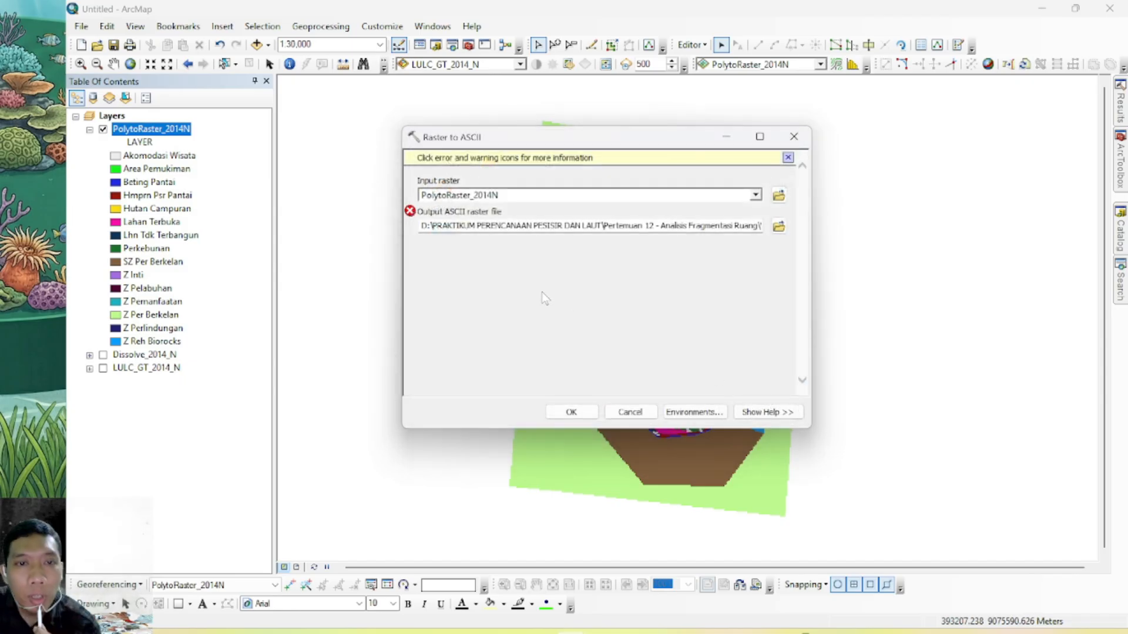
Set the ASCII output to Ascii_2014N_Vid in the Downloads folder and run the conversion
left_click(779, 226)
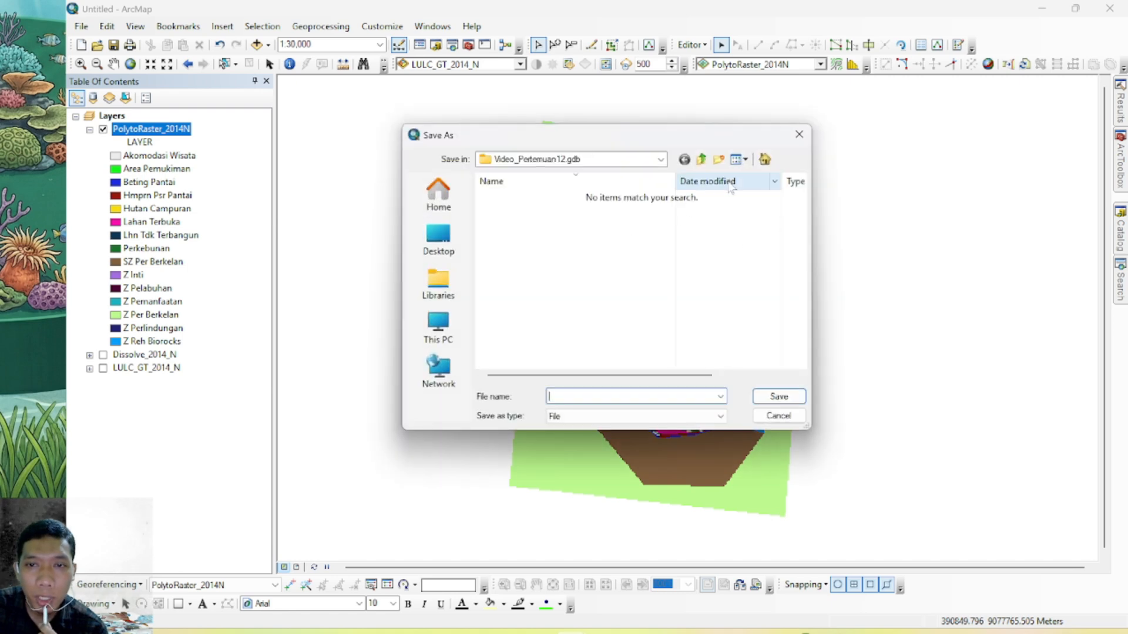
left_click(660, 159)
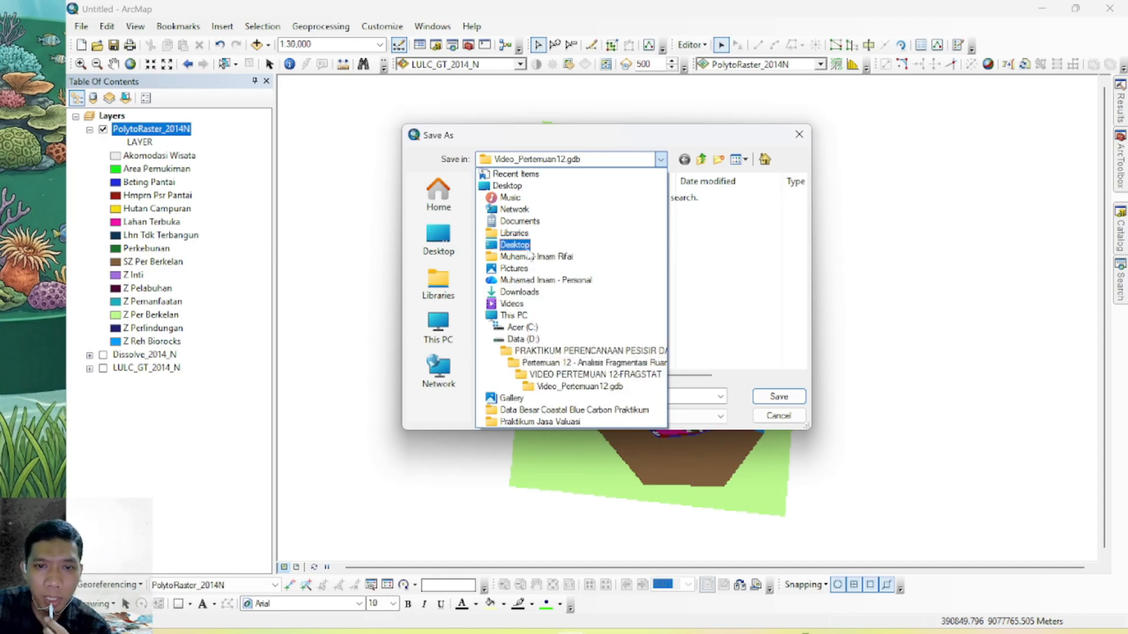
left_click(528, 292)
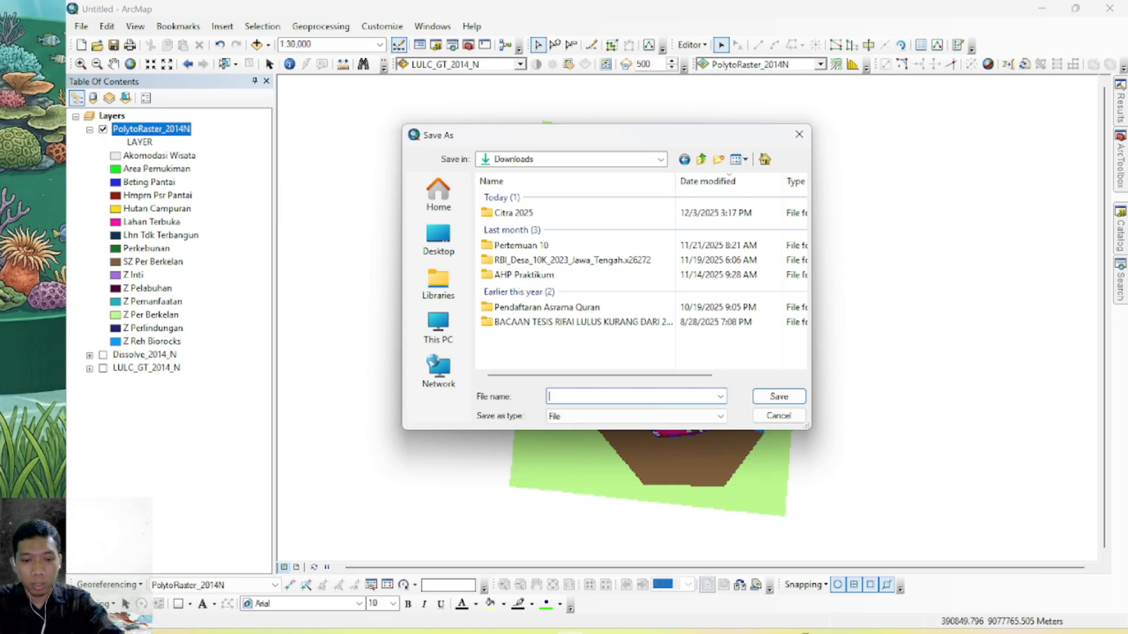
type("Ras")
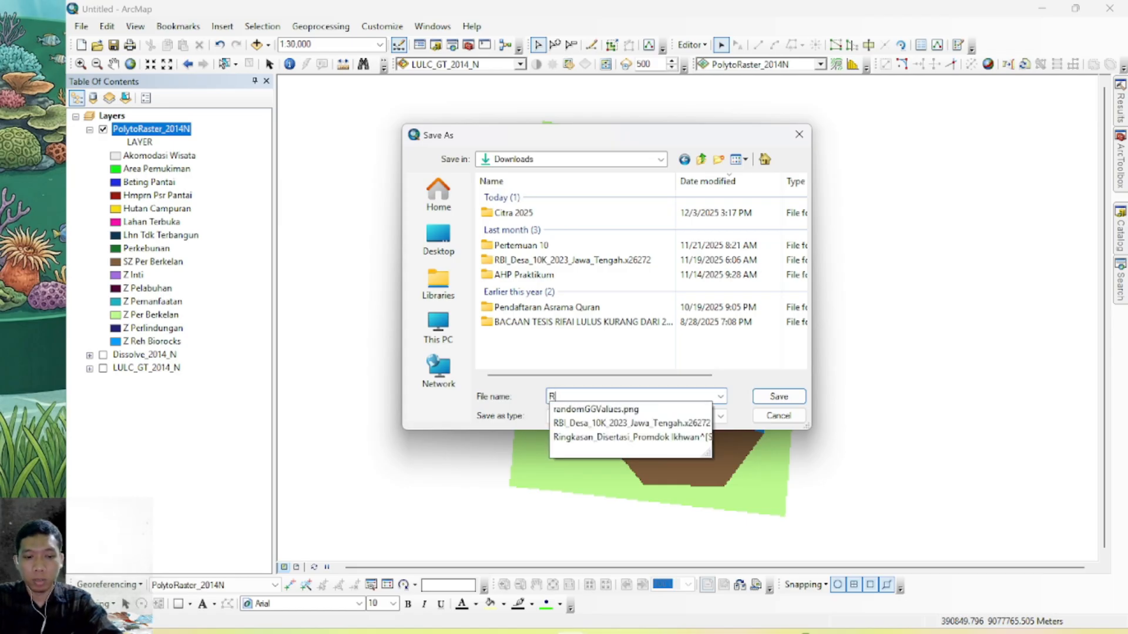
key("BackSpace")
key("BackSpace")
key("BackSpace")
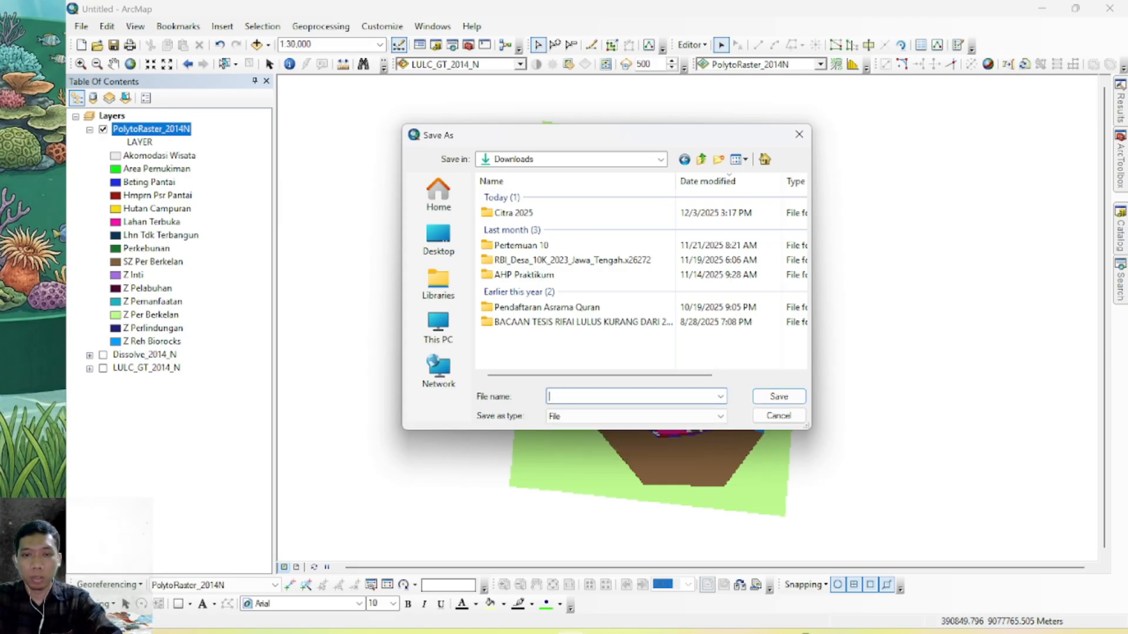
type("Ascii_2014N_Vid")
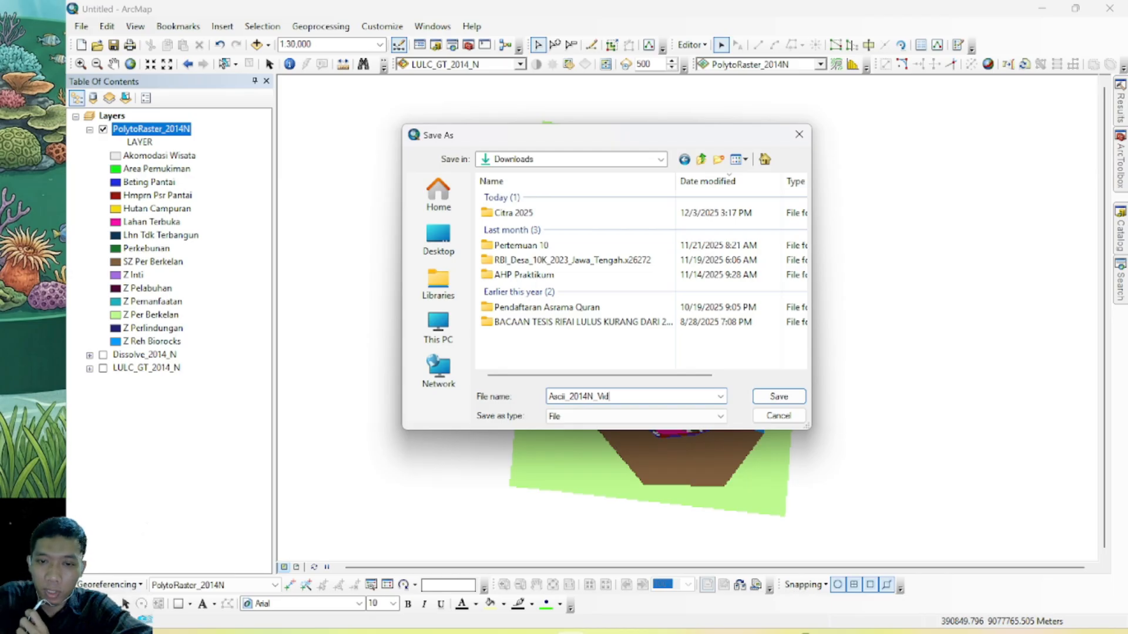
left_click(780, 399)
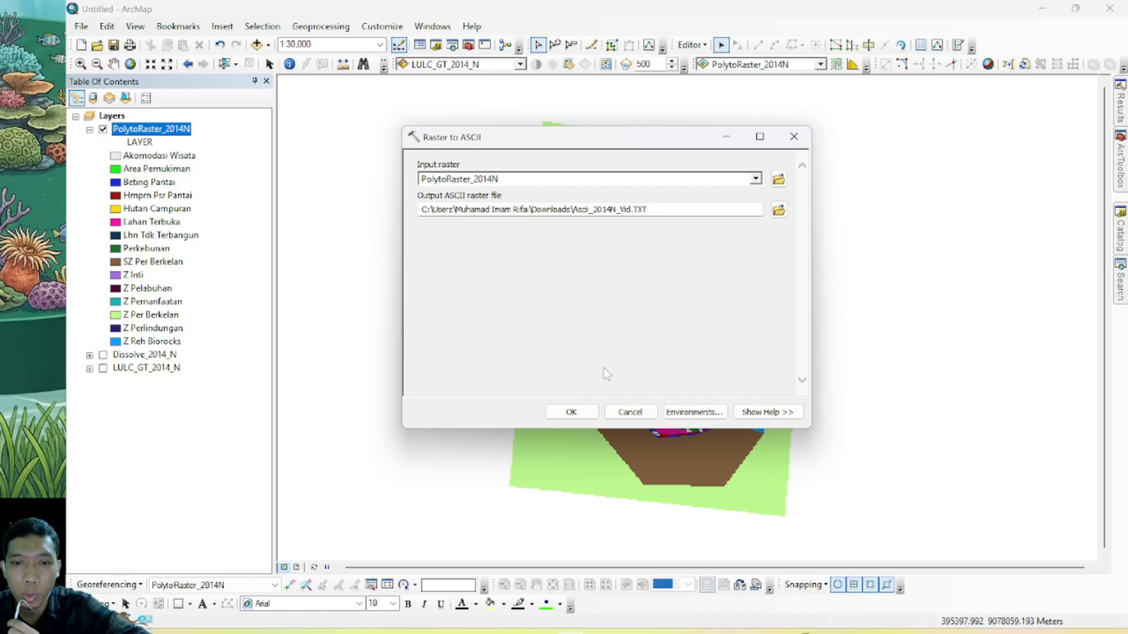
left_click(587, 414)
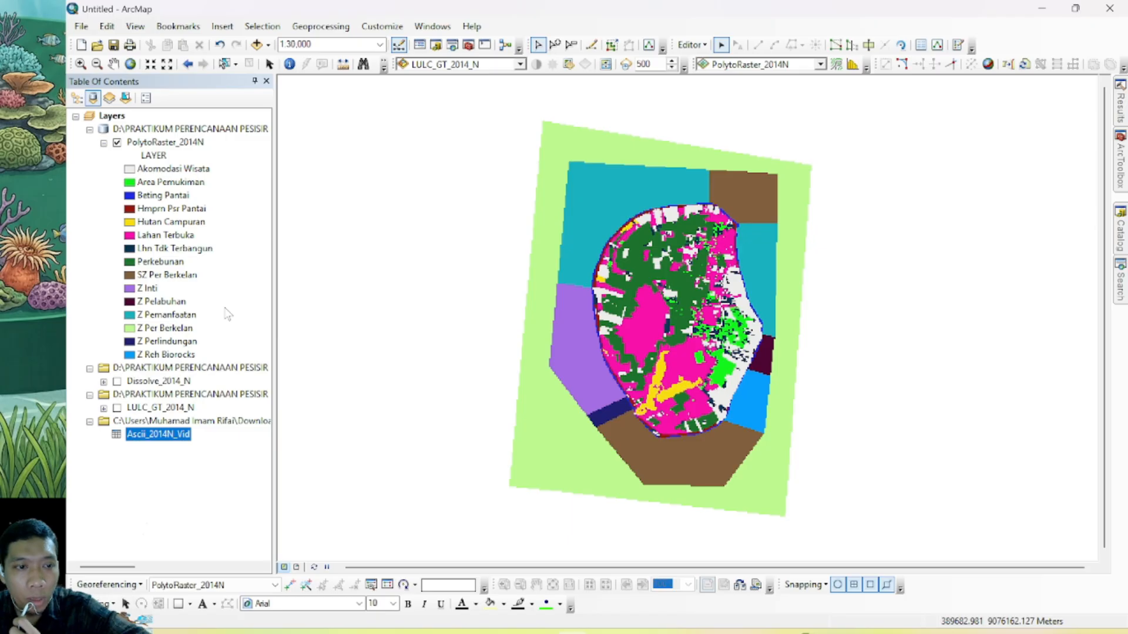
Switch to the Downloads folder in File Explorer and inspect the header and cell values of the ascii_2014n_vid text file
left_click(155, 434)
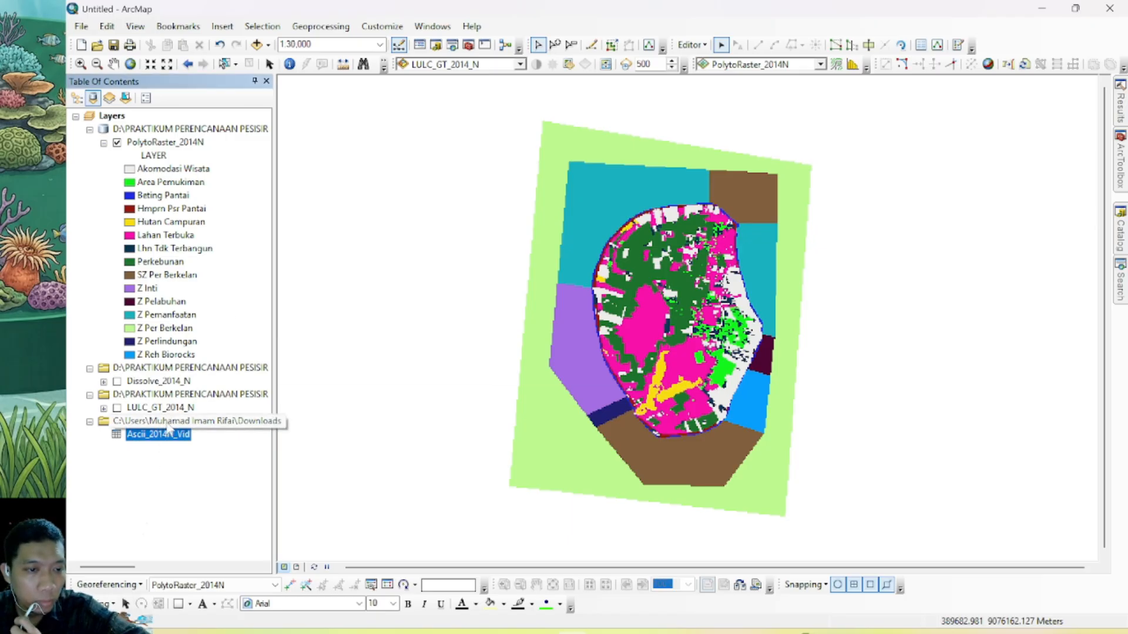
key("alt+Tab")
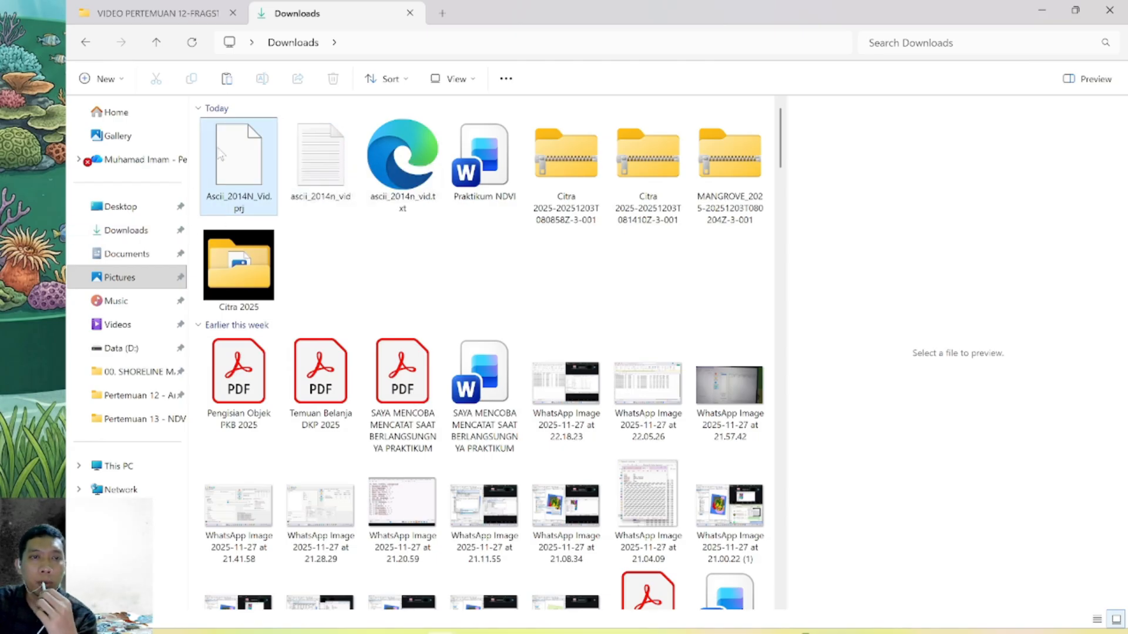
left_click(328, 165)
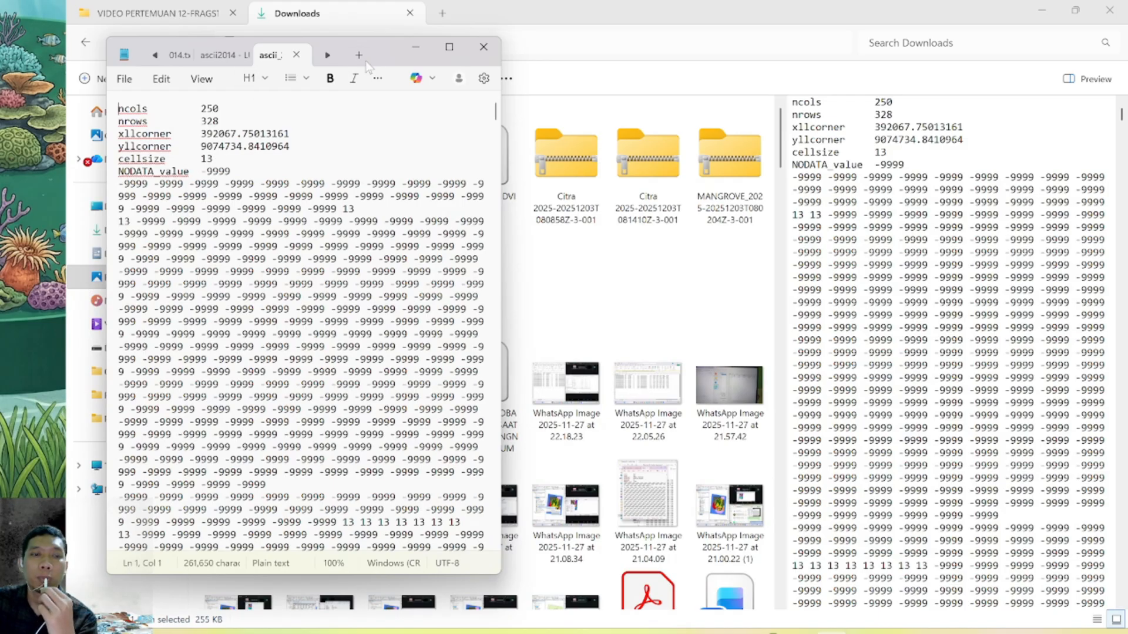
left_click(449, 48)
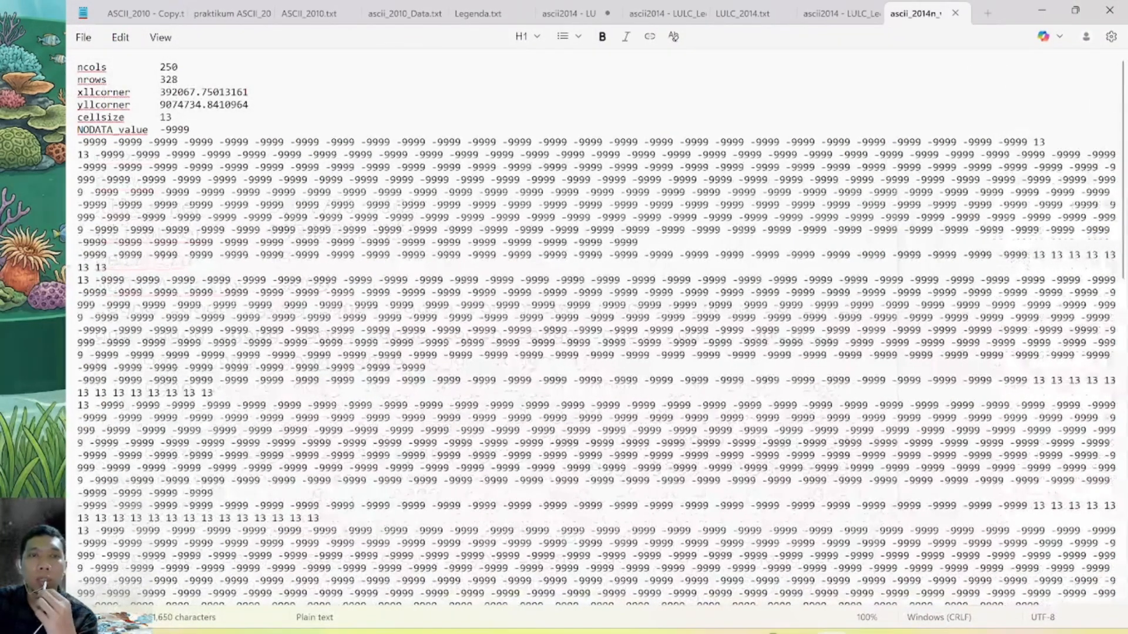
left_click(1110, 11)
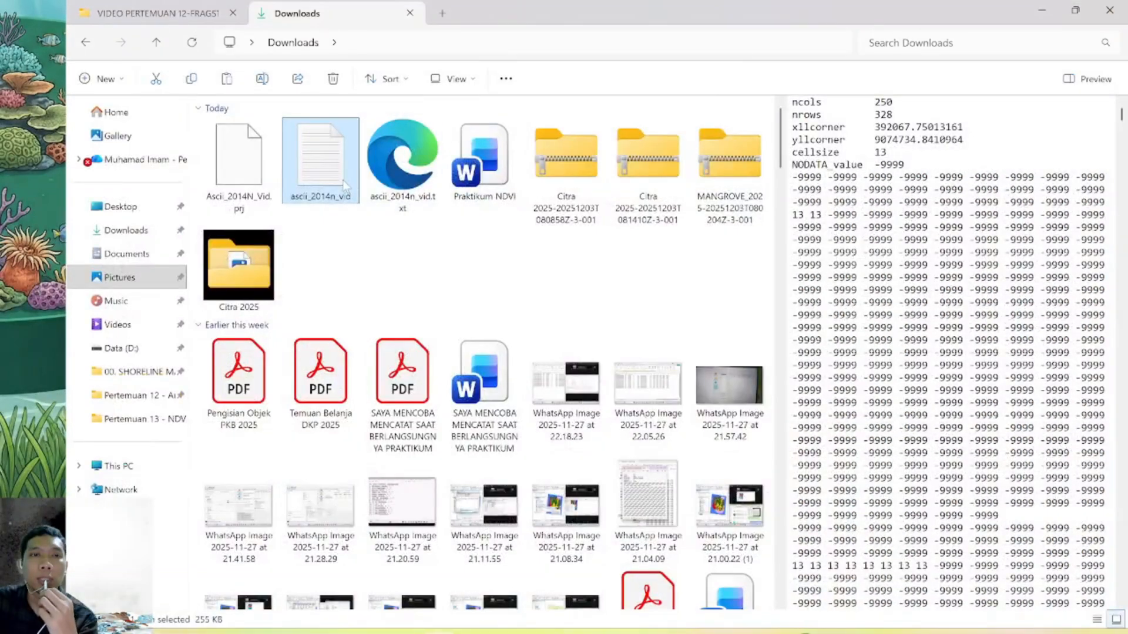
Duplicate the ascii_2014n_vid text file in the Downloads folder and rename the copy as ascii_2014n_Data
left_click(192, 83)
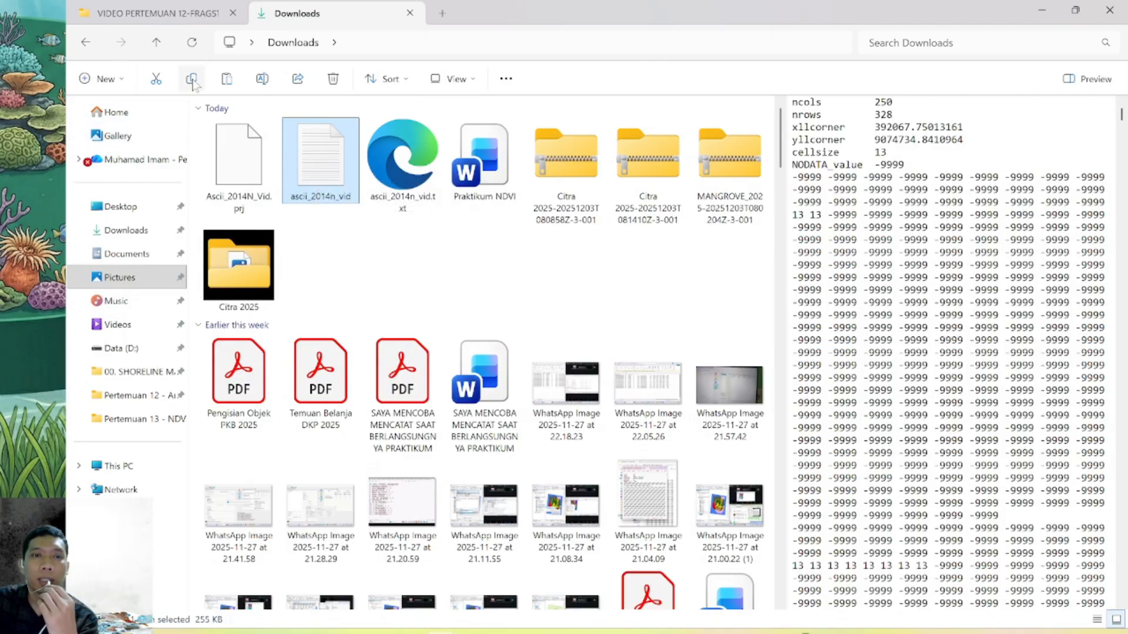
left_click(228, 79)
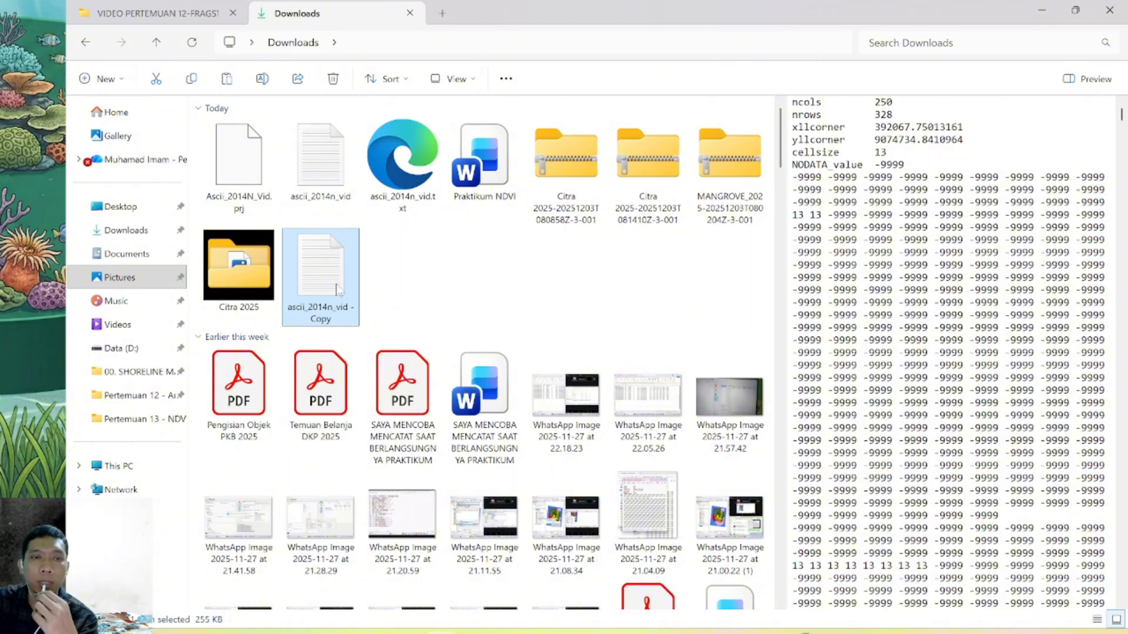
left_click(339, 318)
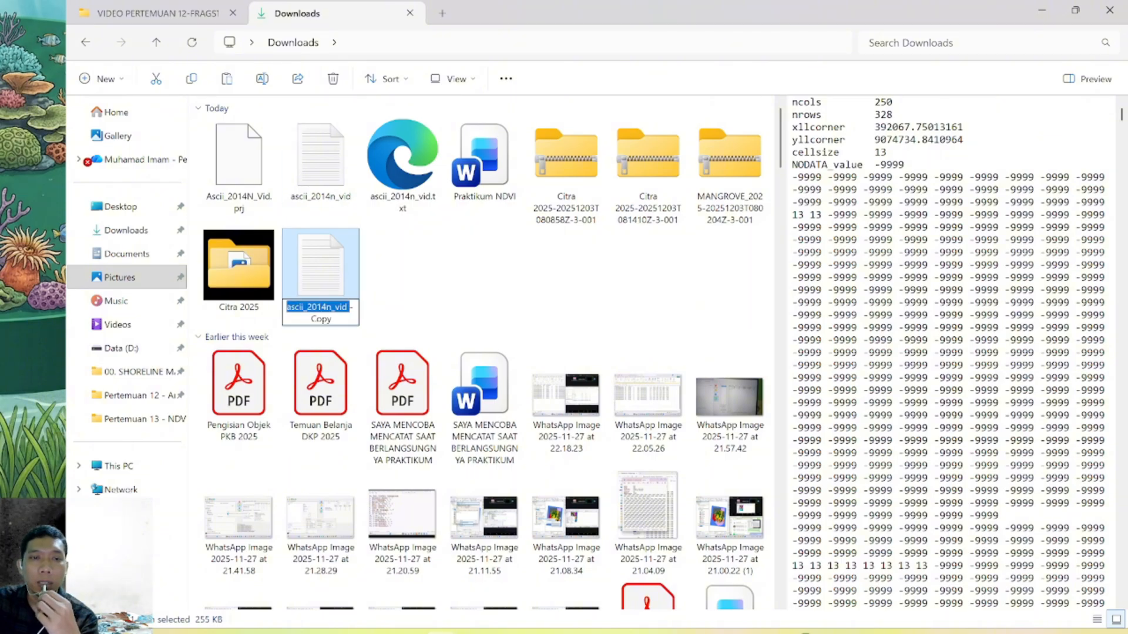
double_click(322, 319)
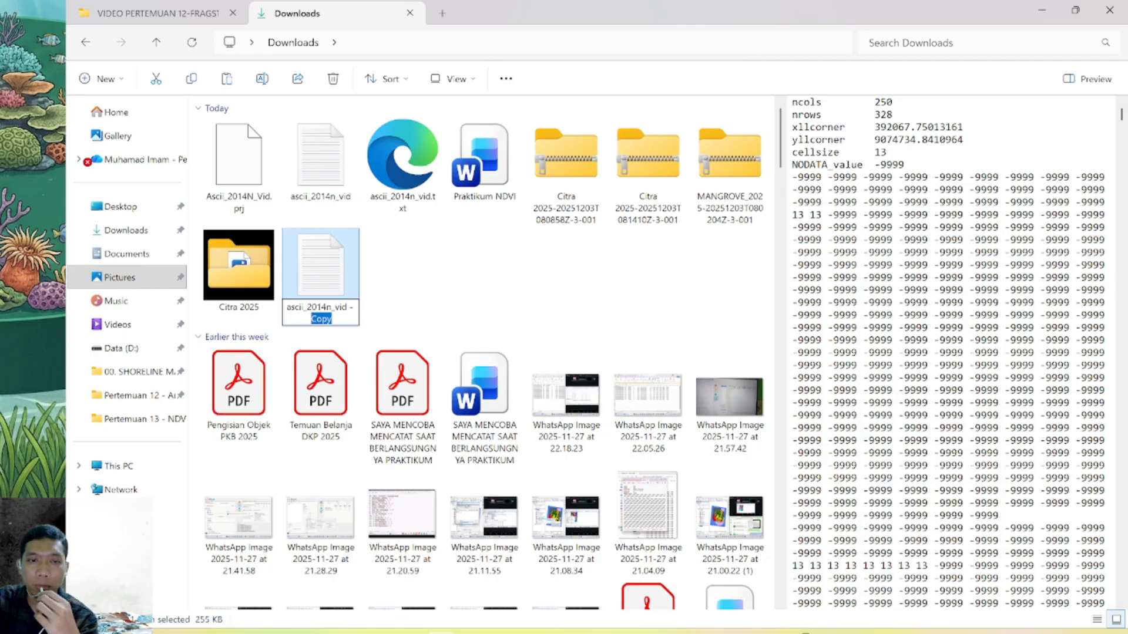
key("shift+Left")
key("shift+Left")
key("shift+Left")
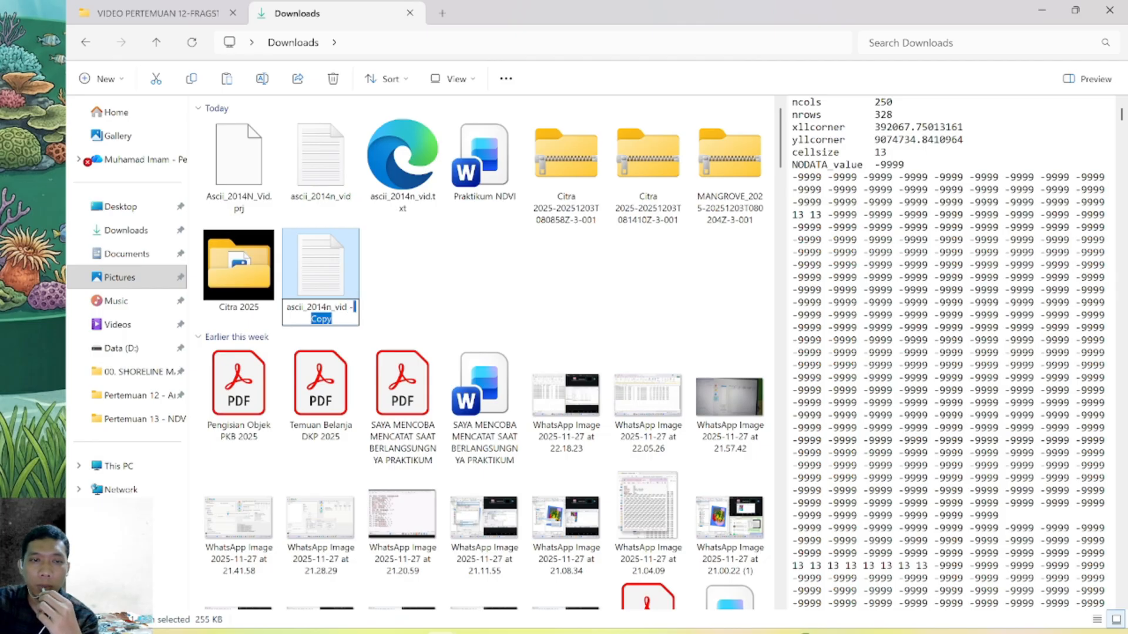
key("shift+Left")
key("shift+Left")
key("shift+Left")
key("shift+Left")
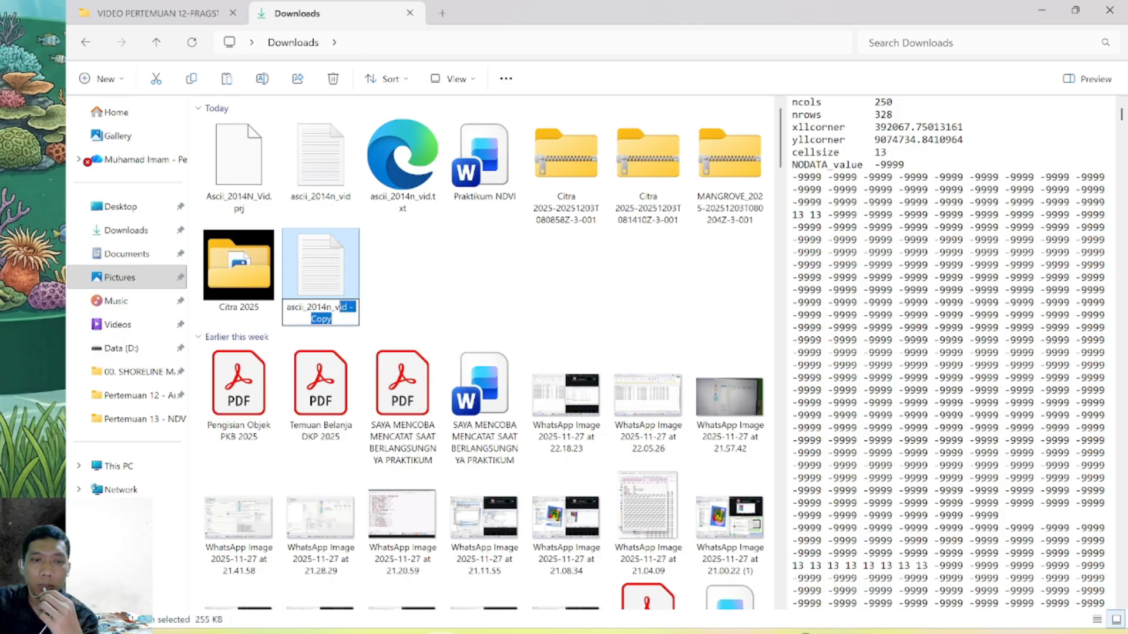
key("shift+Left")
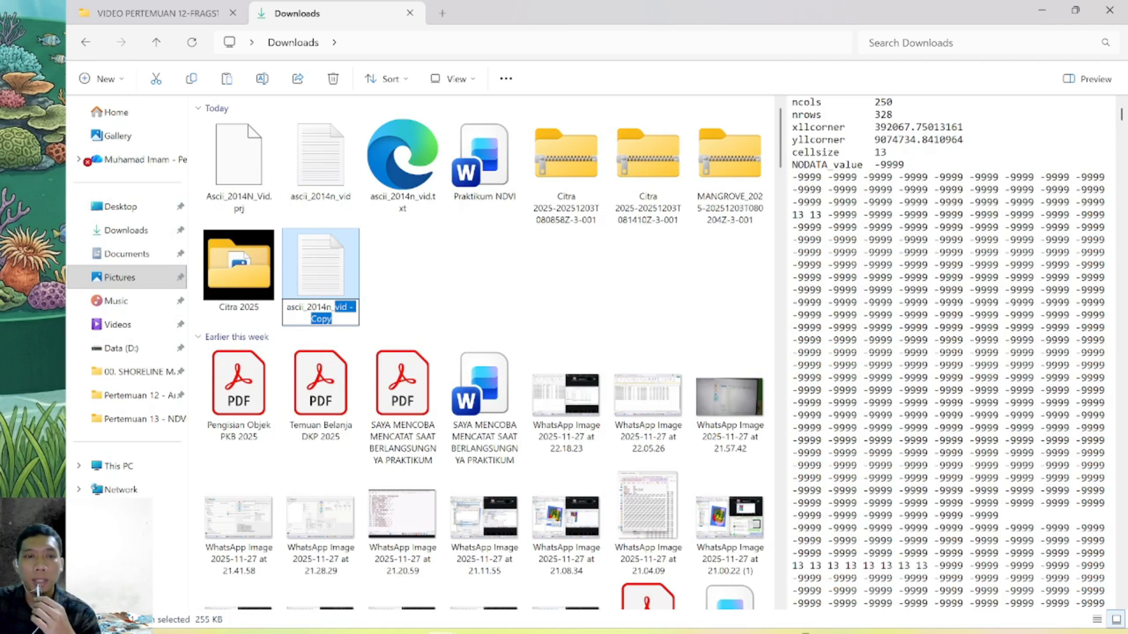
type("Data")
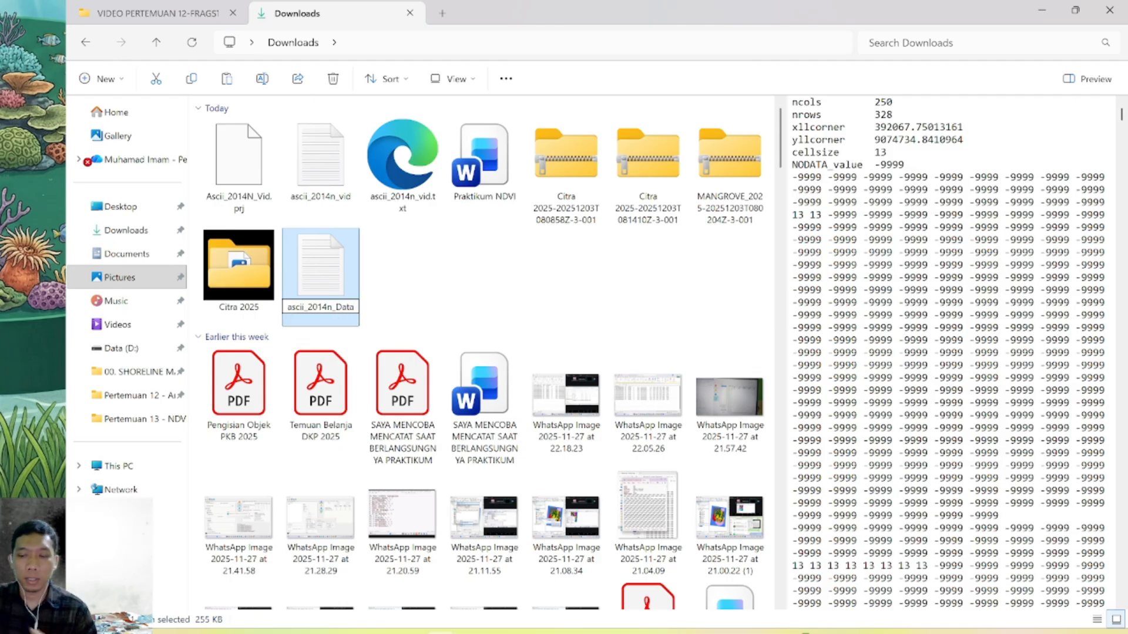
key("Return")
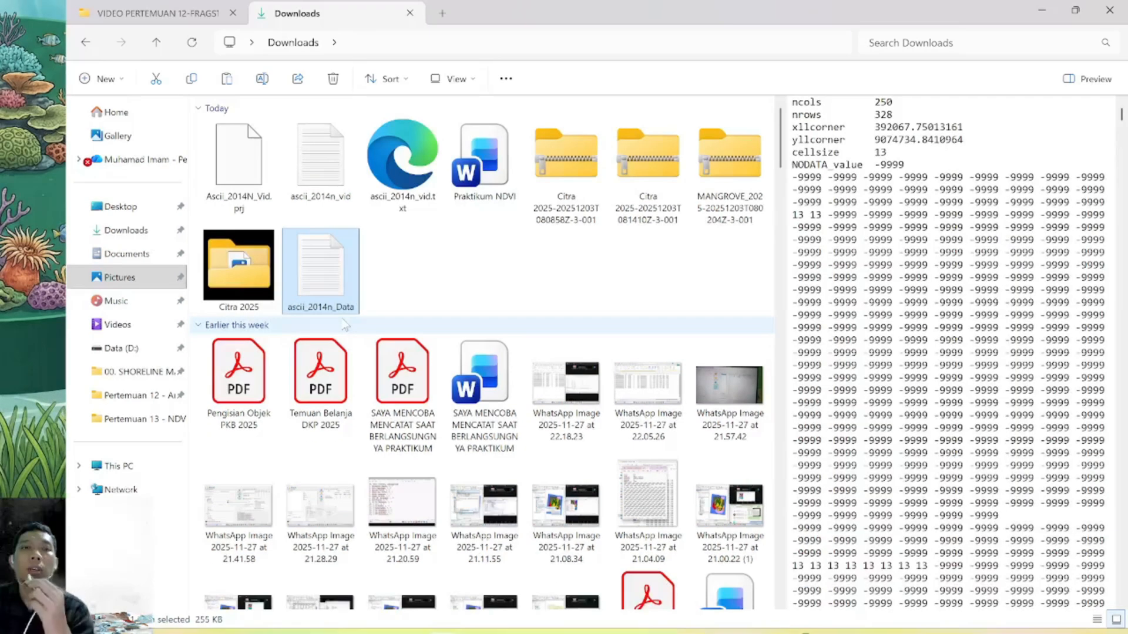
Rename the original ascii_2014n_vid text file as ascii_2014n_Legenda
left_click(329, 185)
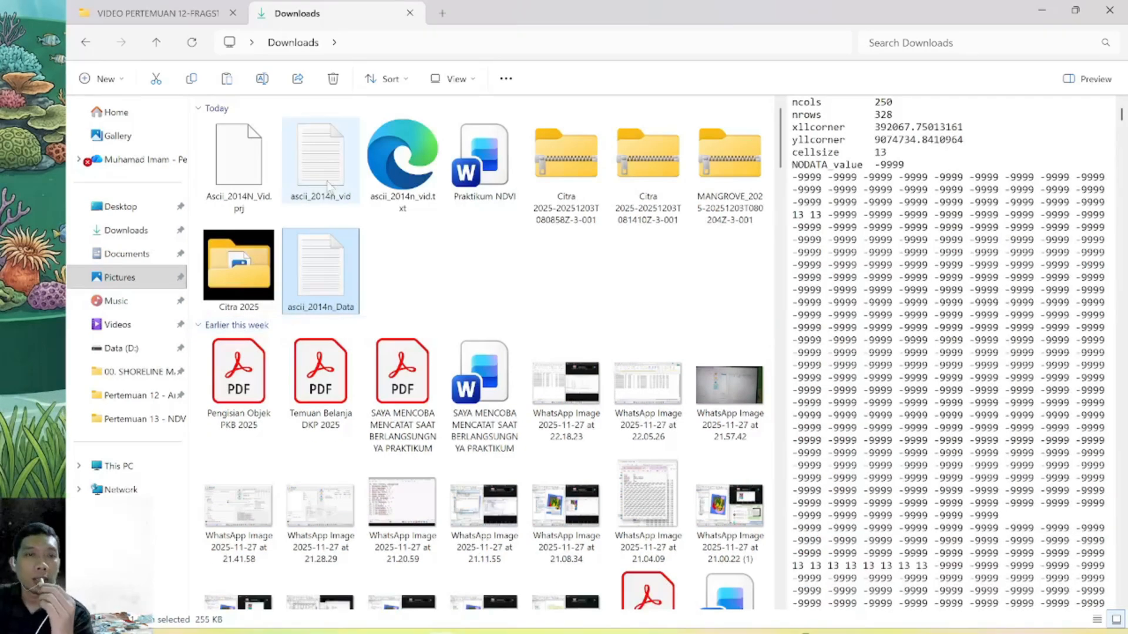
left_click(263, 80)
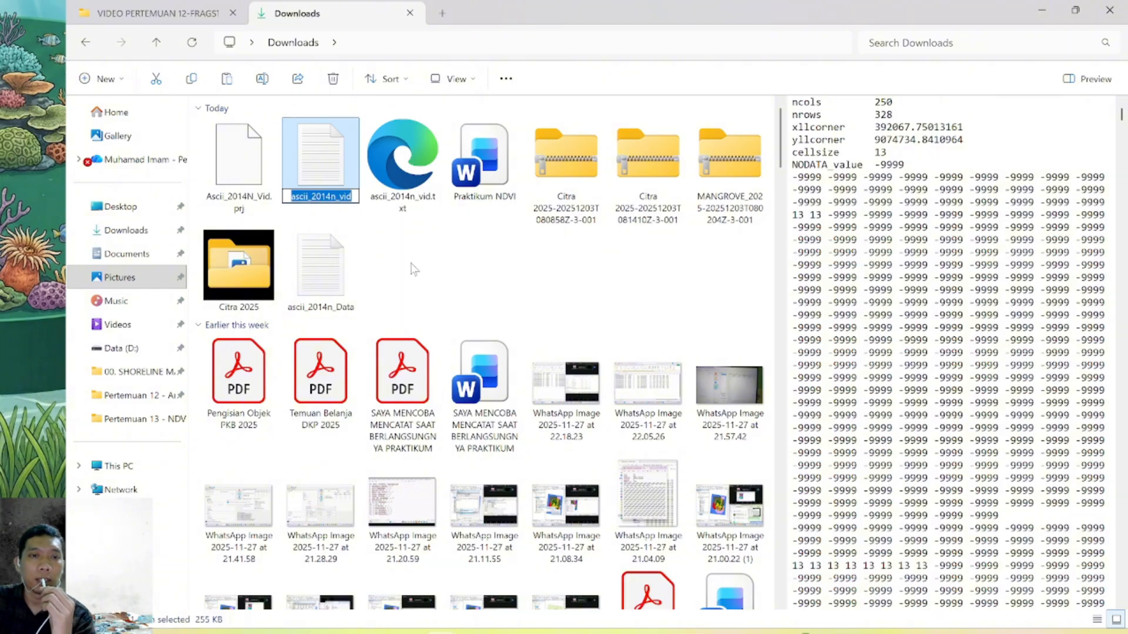
key("Right")
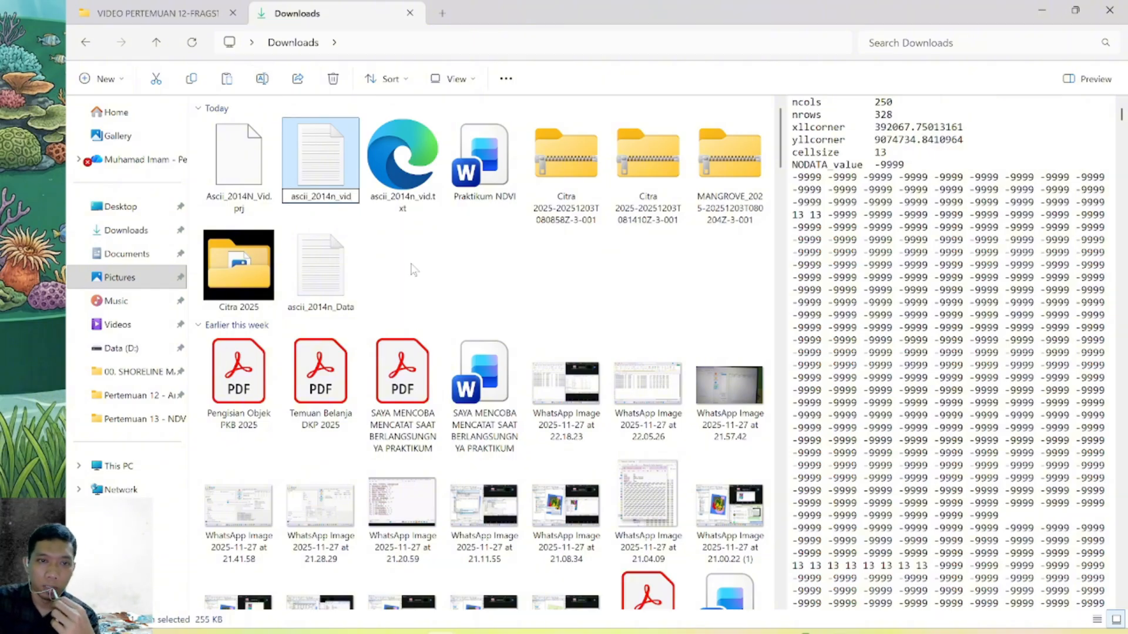
key("BackSpace")
key("BackSpace")
key("BackSpace")
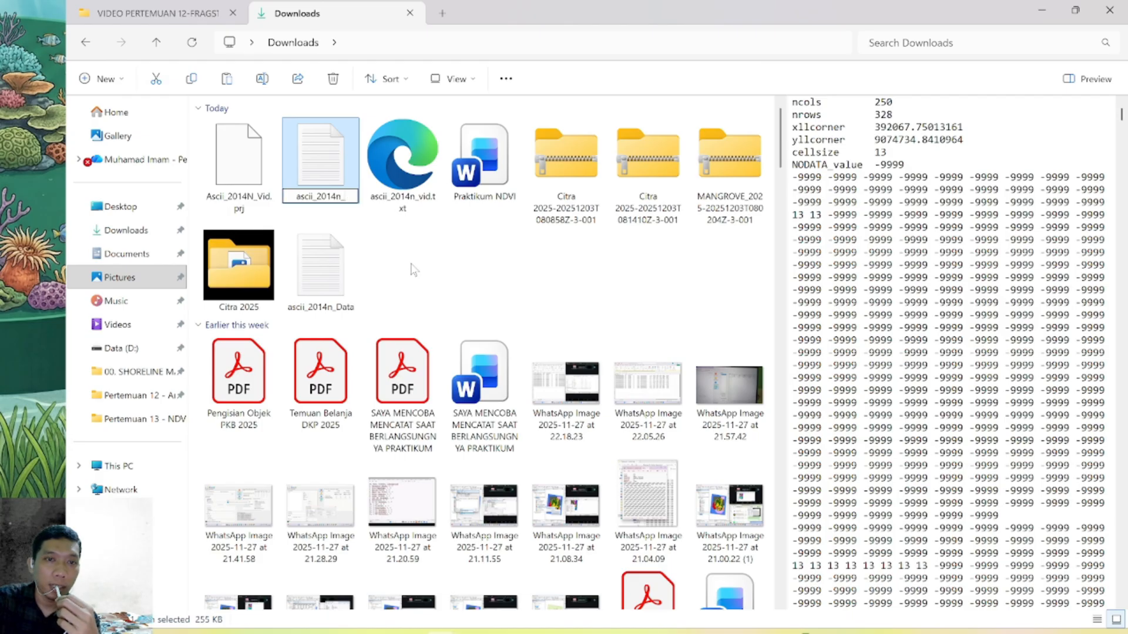
type("Legenda")
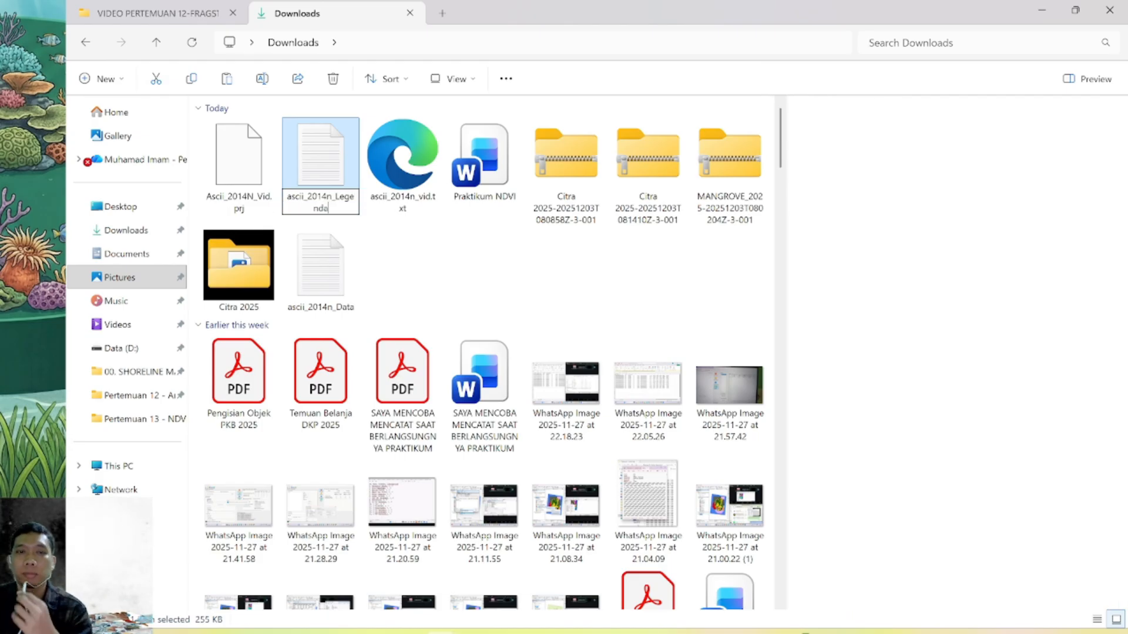
key("Return")
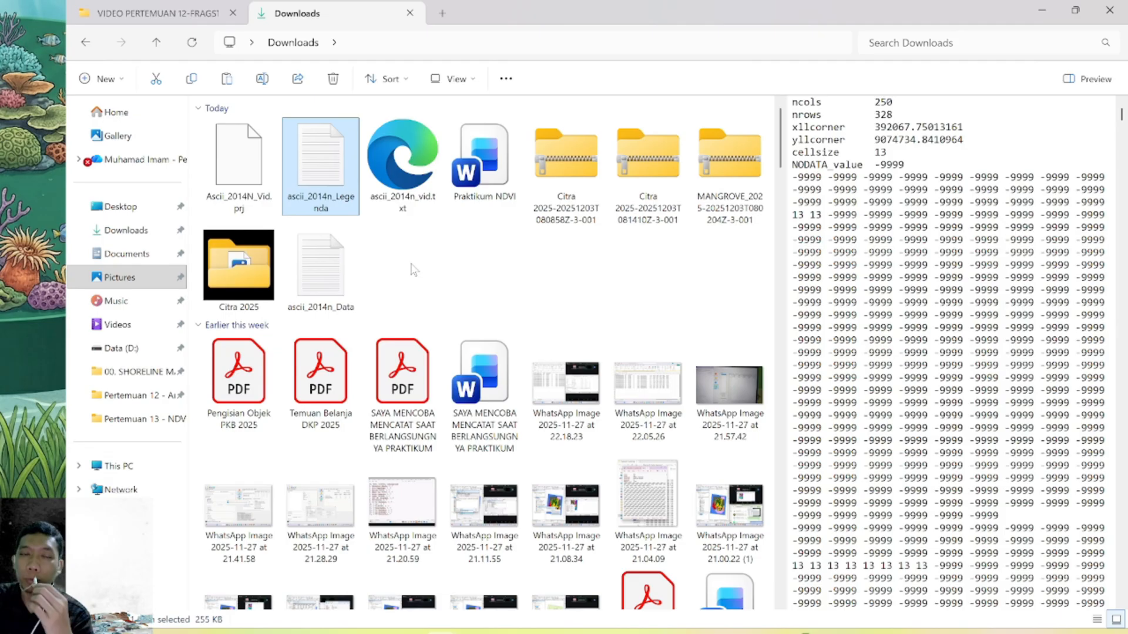
Open ascii_2014n_Legenda in Notepad and delete all cell values below the NODATA_value line, keeping only the header
double_click(330, 170)
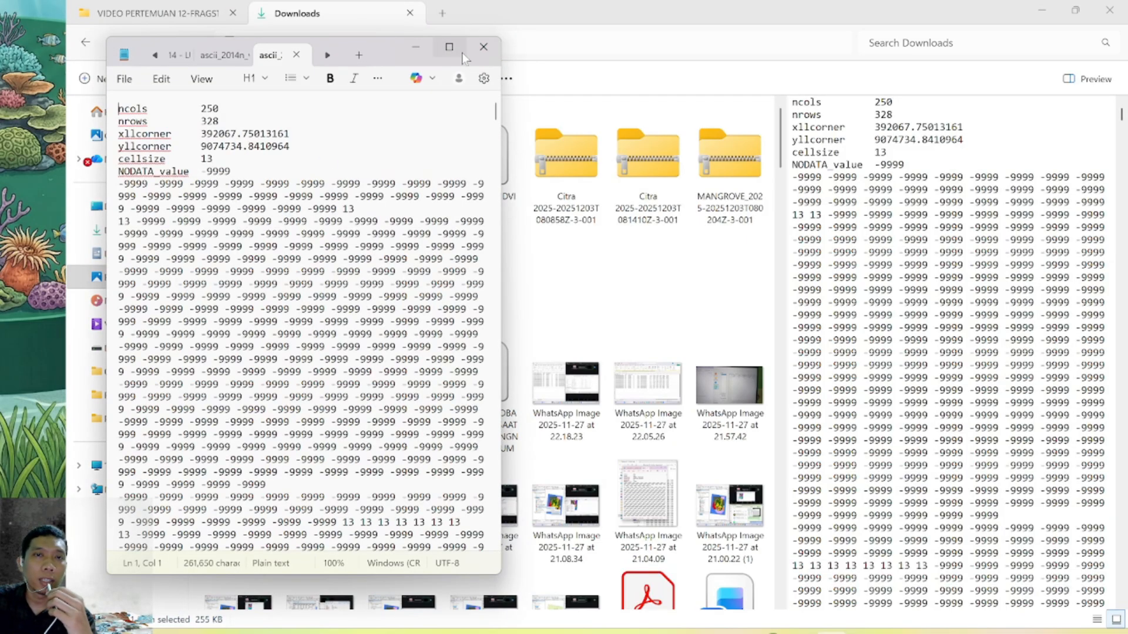
left_click(460, 49)
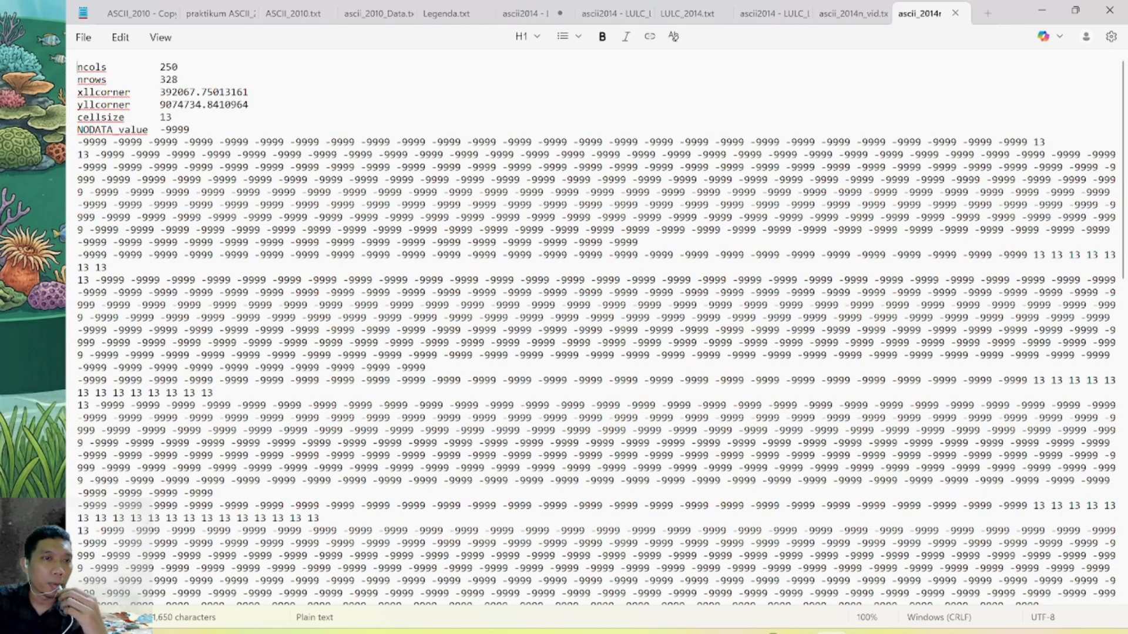
left_click_drag(79, 142, 587, 611)
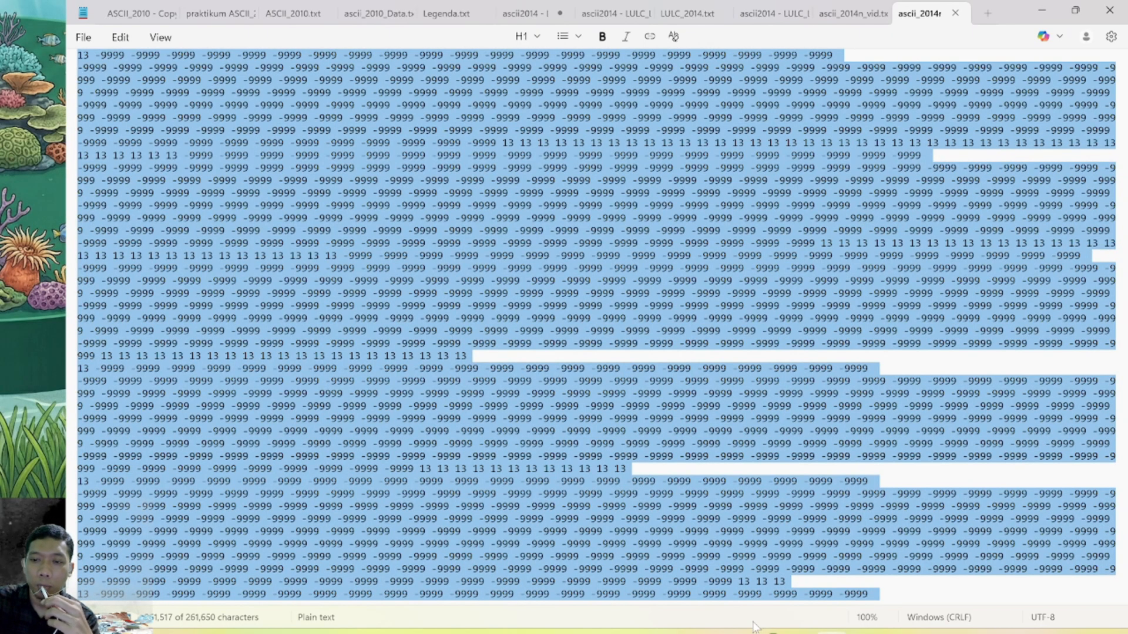
key("Delete")
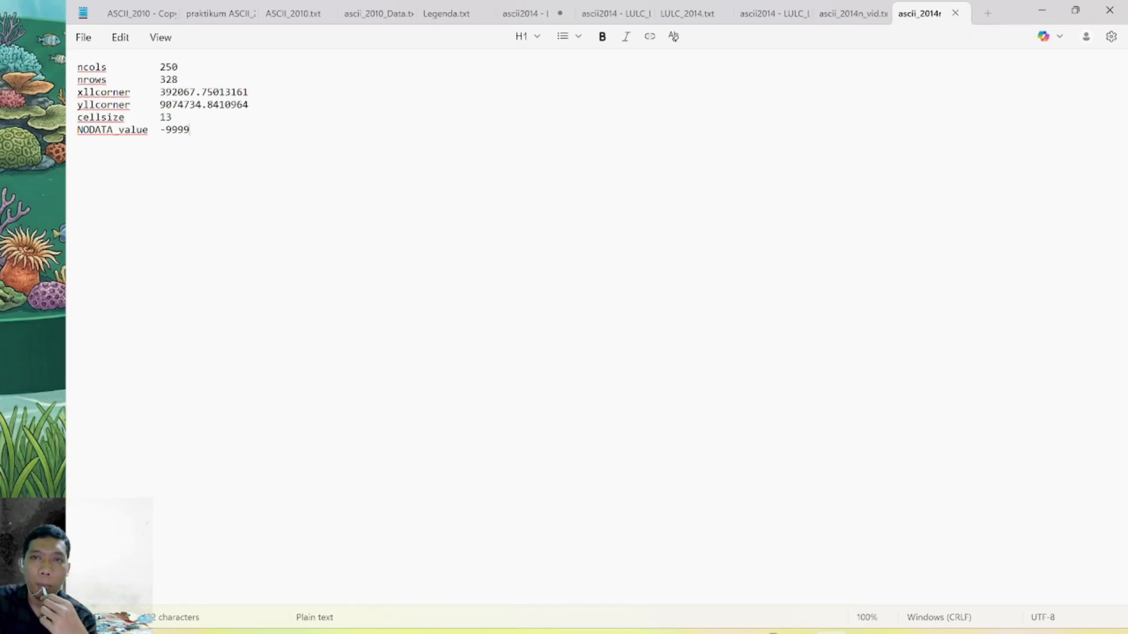
Close the leftover 2010 ASCII text files and Legenda.txt that are open in Notepad
left_click(165, 13)
left_click(167, 14)
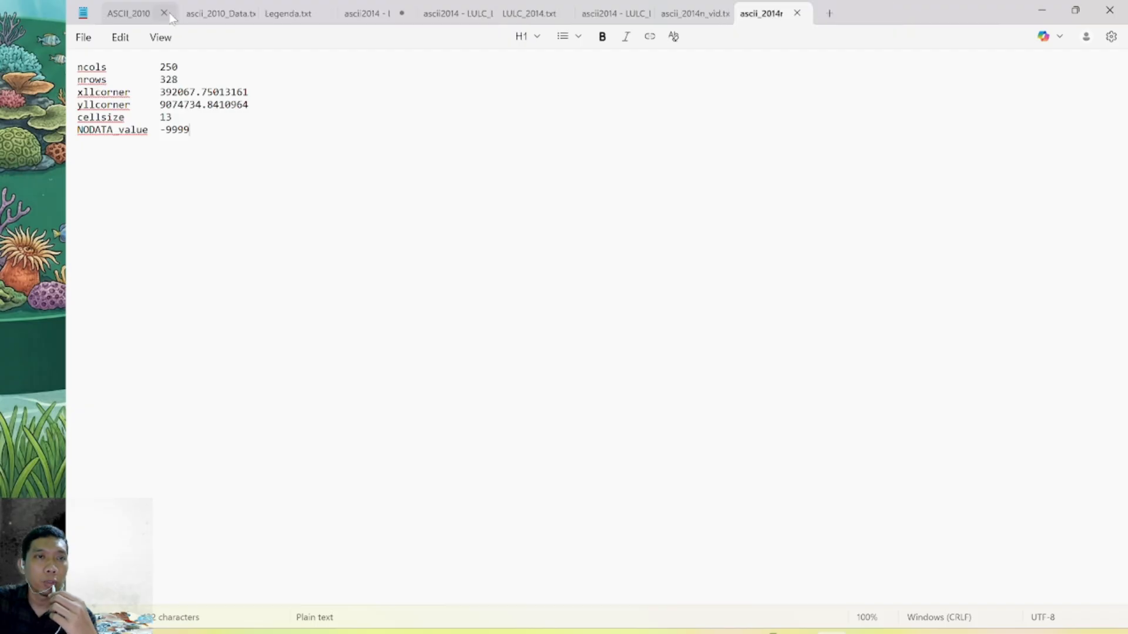
left_click(167, 15)
left_click(167, 14)
left_click(167, 14)
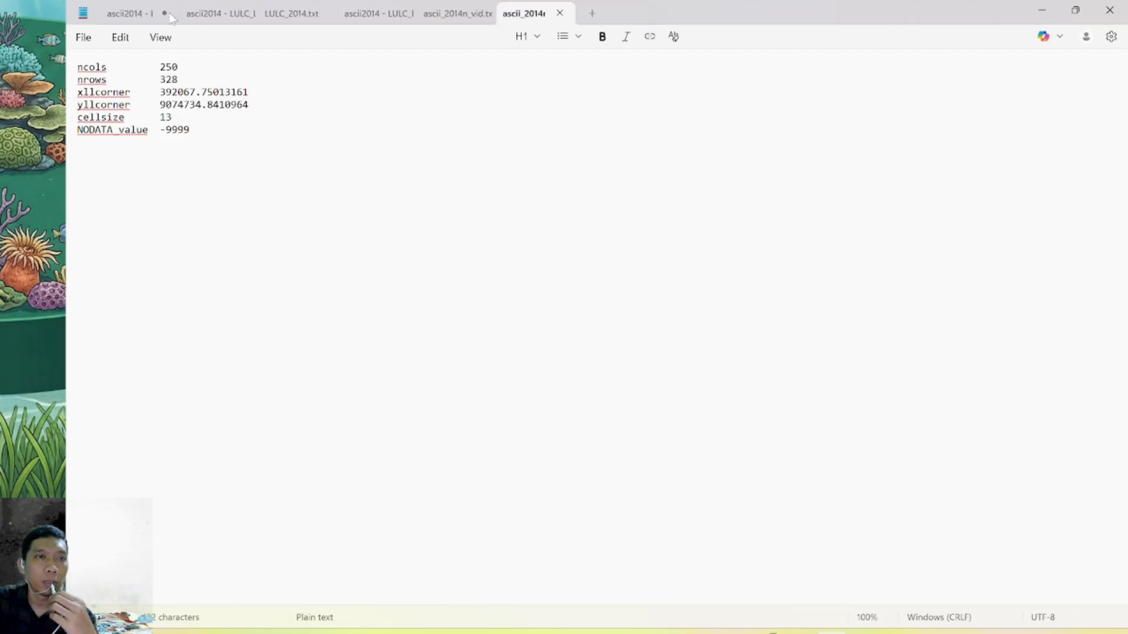
Close ascii2014 - LULC_Data.txt in Notepad and save its changes
left_click(170, 16)
left_click(165, 13)
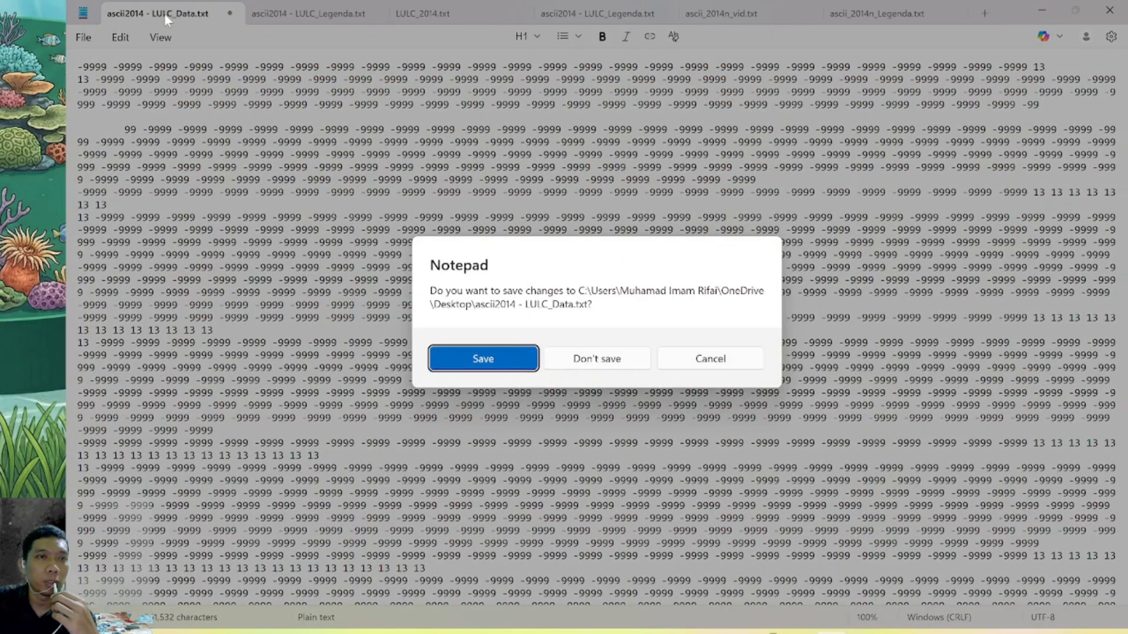
left_click(742, 363)
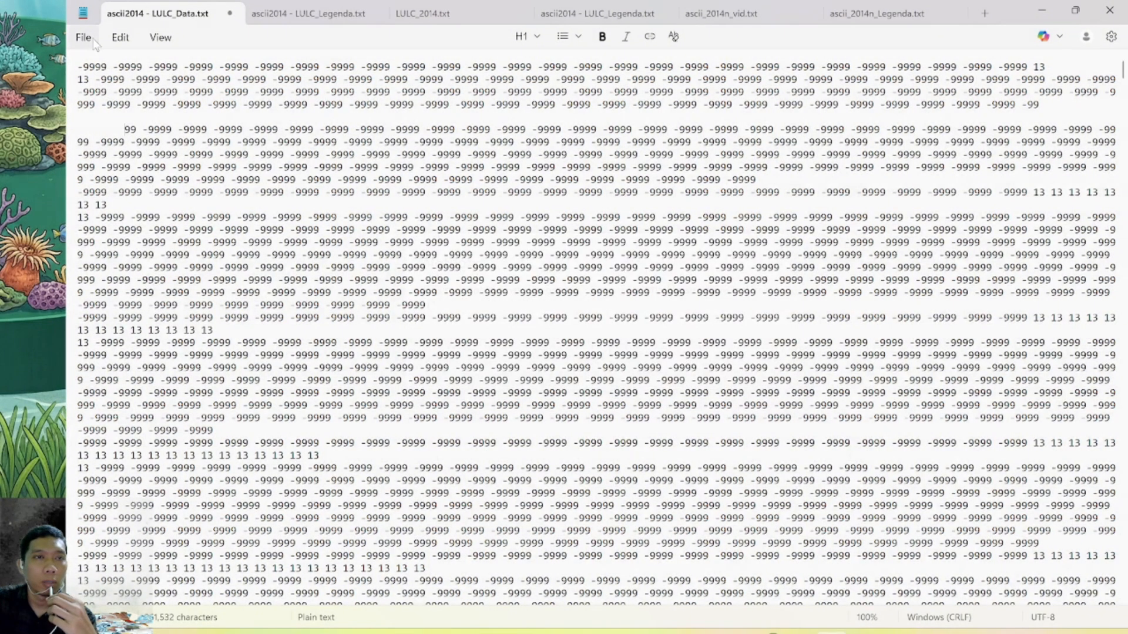
left_click(230, 12)
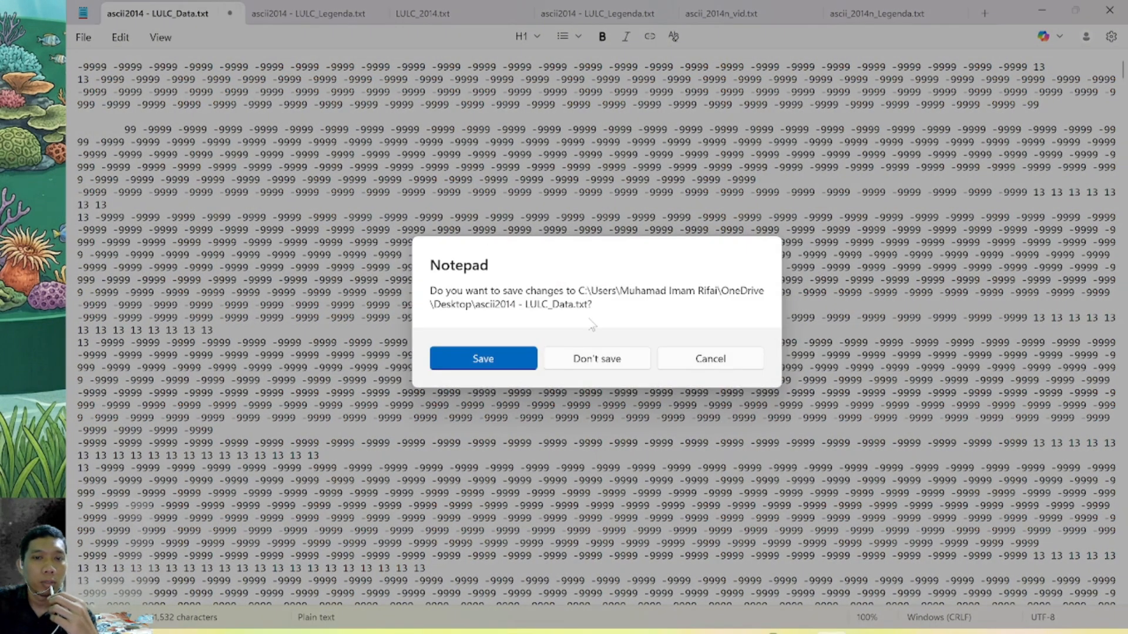
left_click(517, 356)
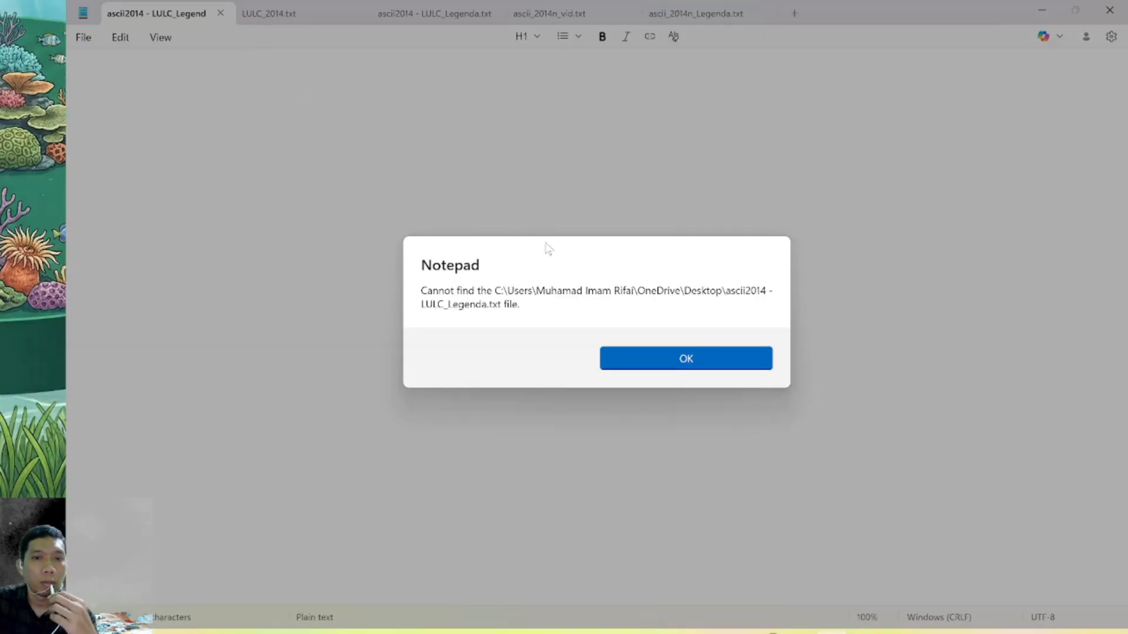
Close the remaining older text files, including LULC_2014.txt and ascii_2014n_vid.txt, dismiss the missing-file notices, and exit Notepad
left_click(683, 355)
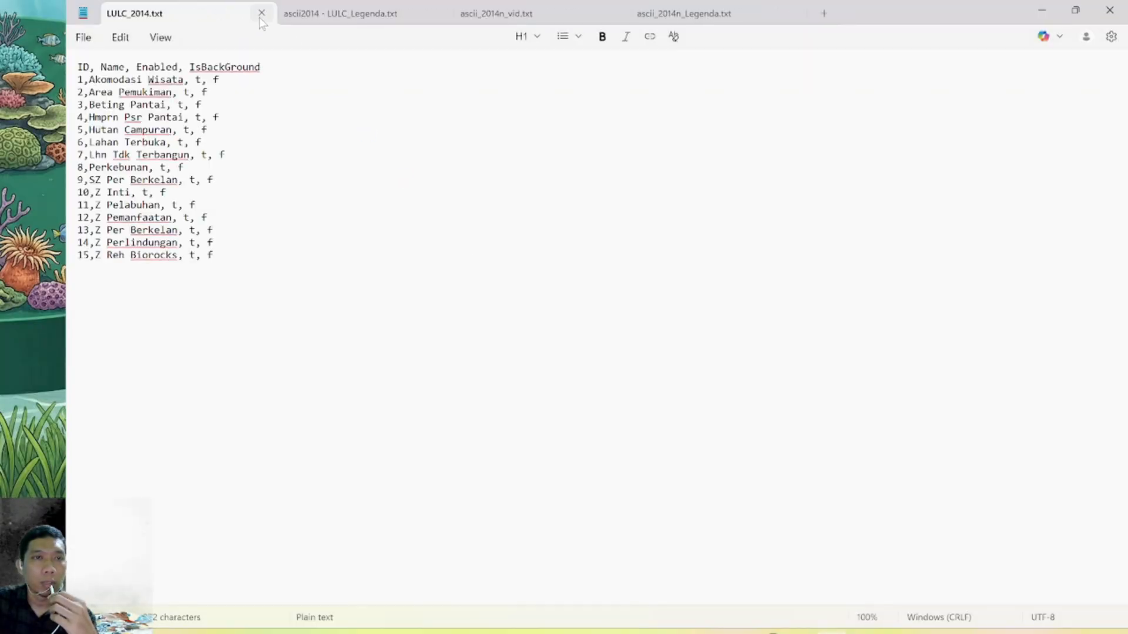
left_click(260, 14)
left_click(259, 13)
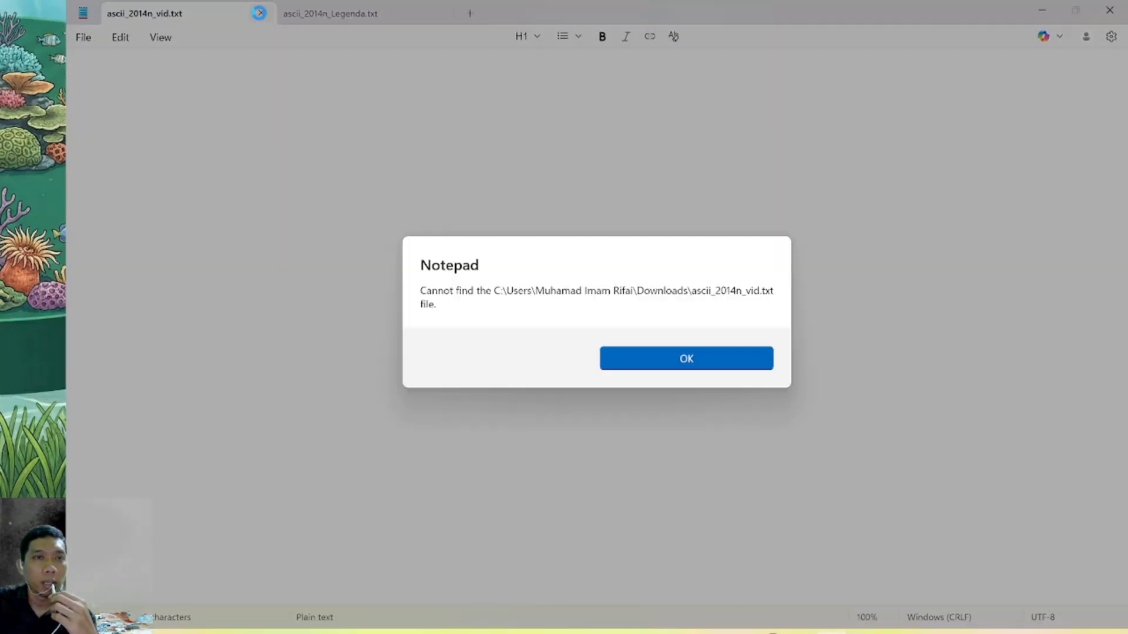
left_click(686, 359)
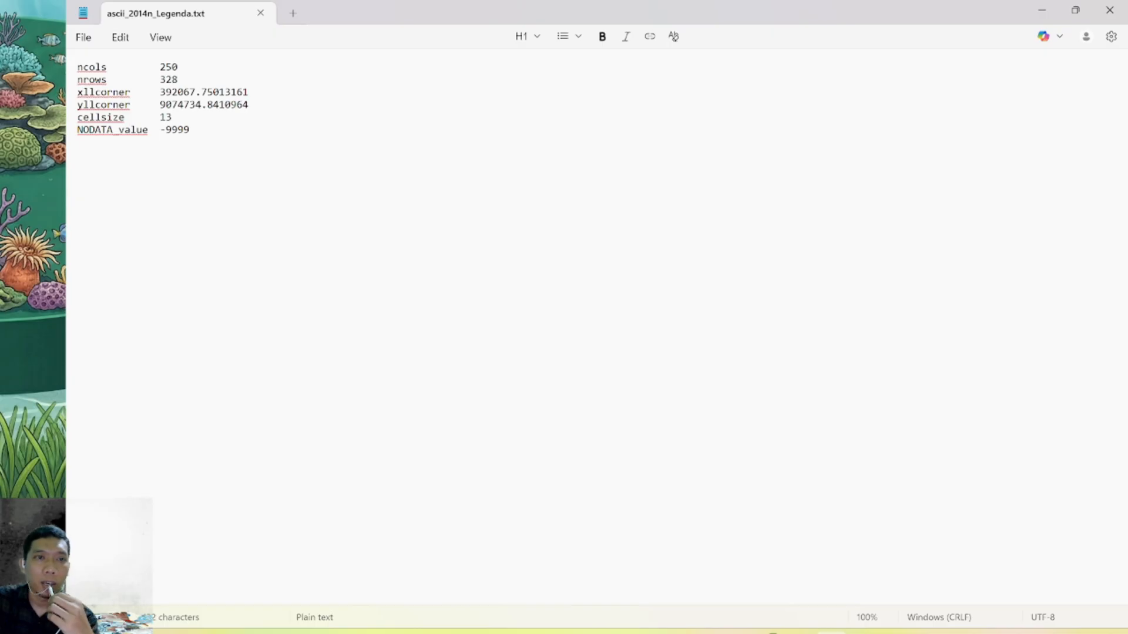
left_click(1109, 10)
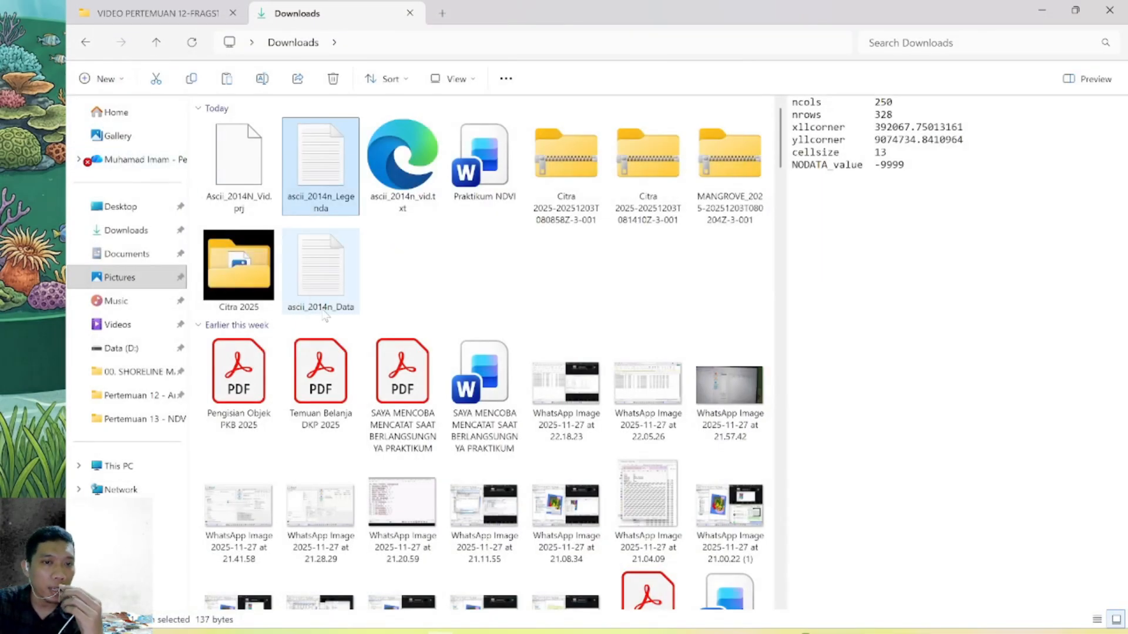
Open the ascii_2014n_Data text file in a maximized Notepad window and examine its header and cell values
double_click(320, 275)
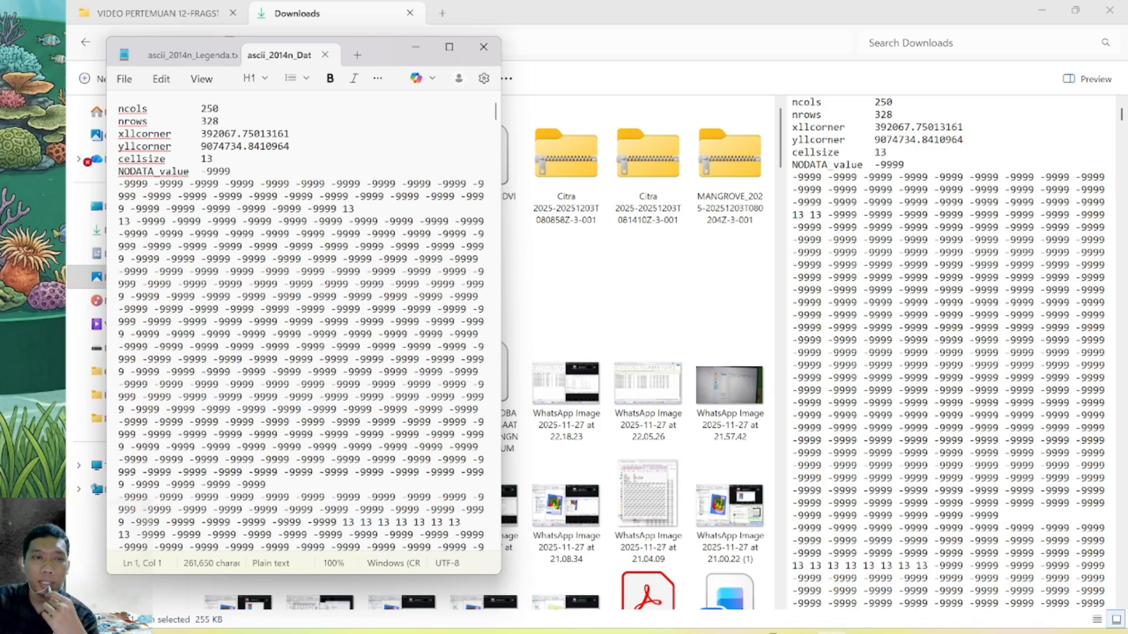
left_click(449, 47)
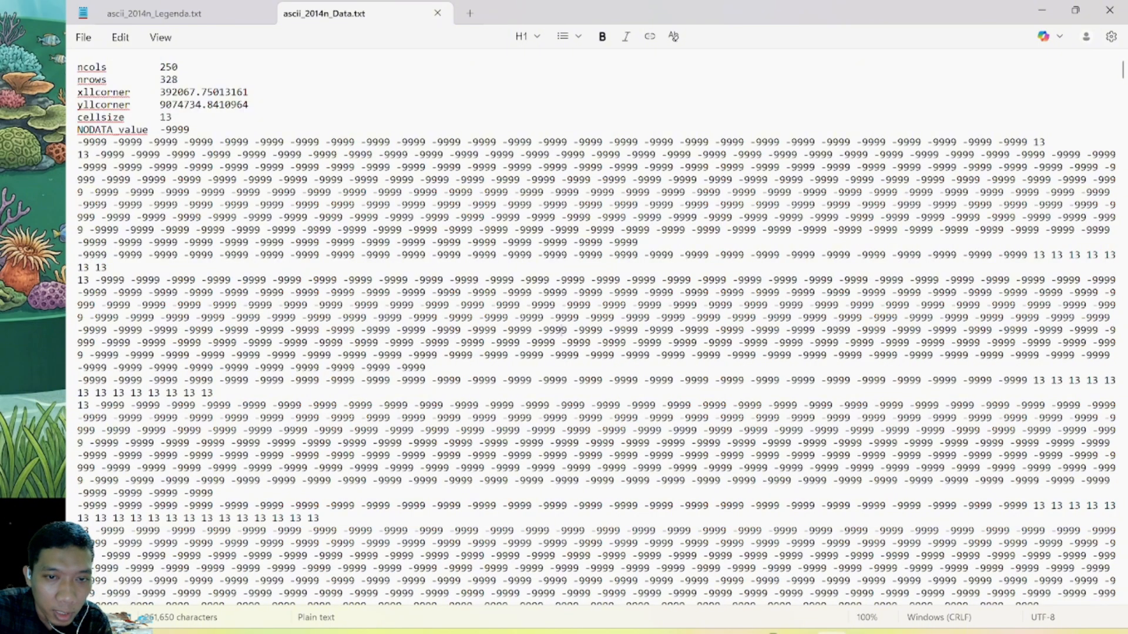
scroll(562, 330, "down", 10)
scroll(562, 330, "up", 10)
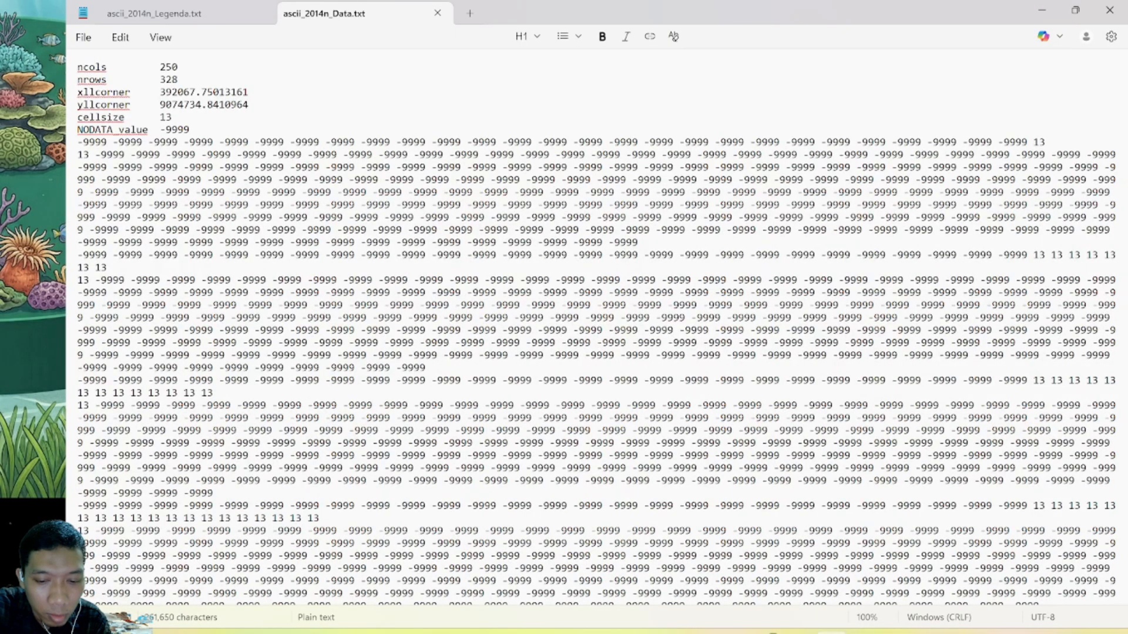
key("ctrl+i")
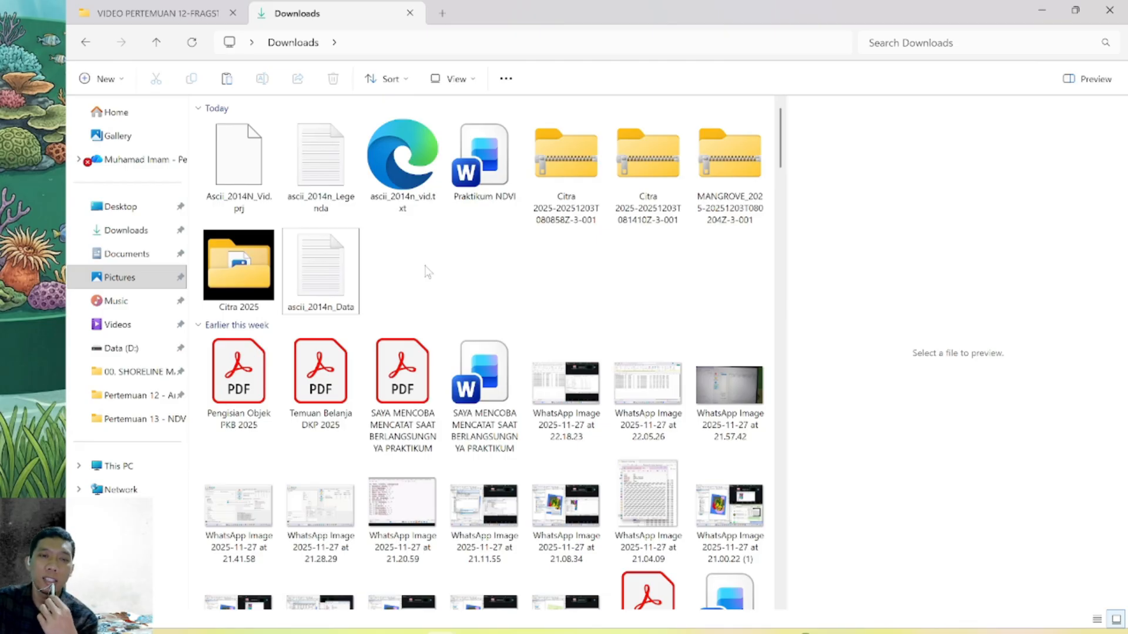
Open ascii_2014n_Data, delete the six header lines from ncols to NODATA_value, and save it as a plain text file
left_click(322, 276)
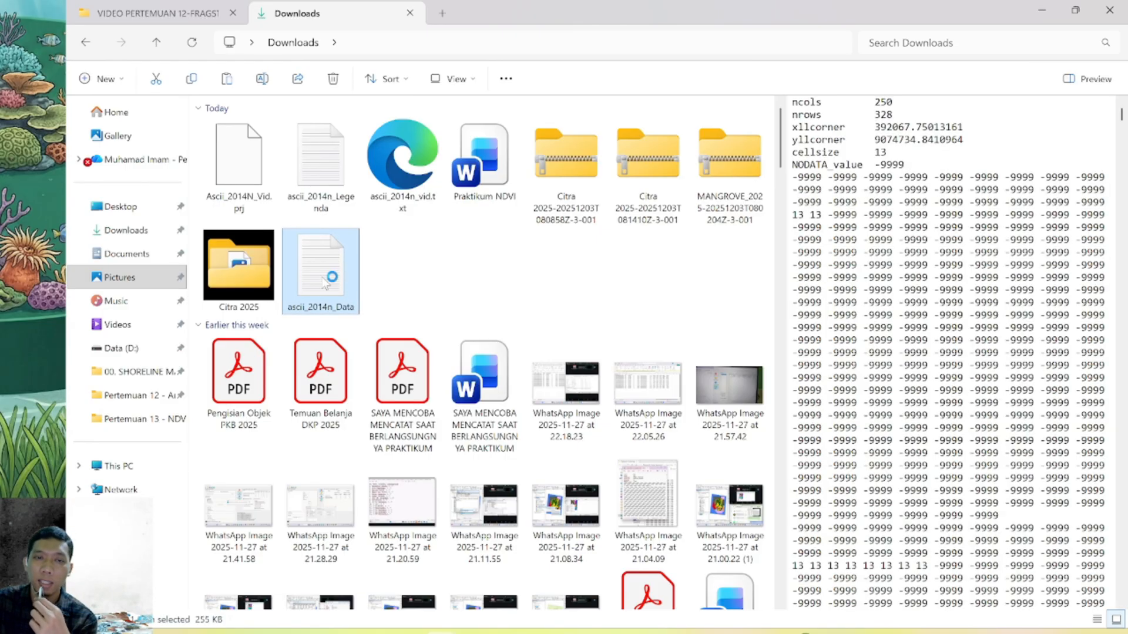
double_click(325, 284)
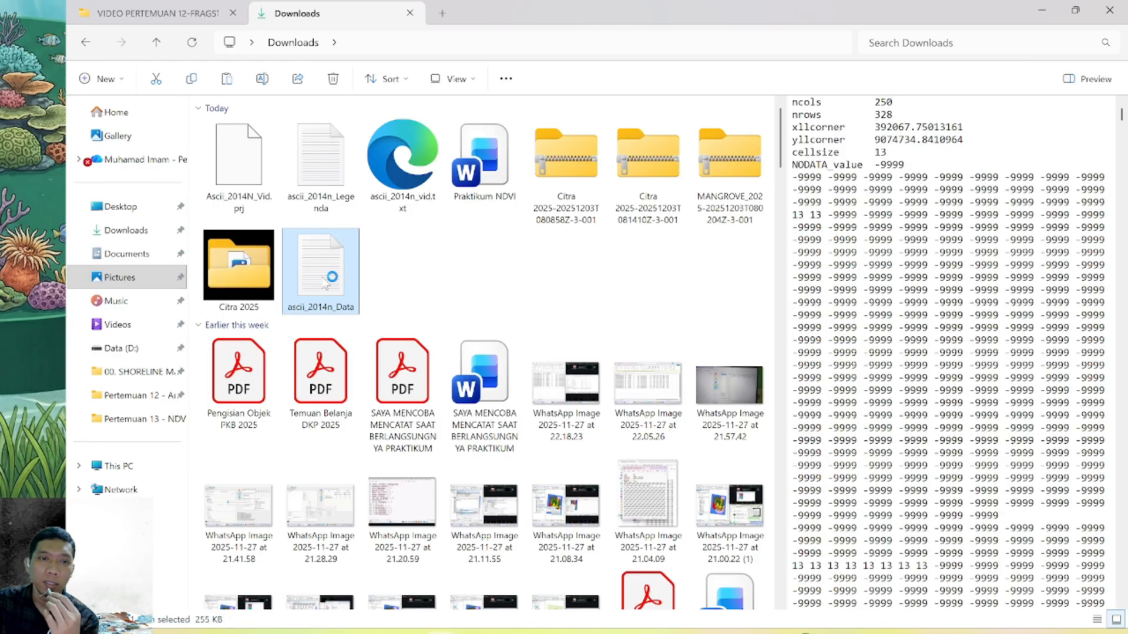
left_click(450, 52)
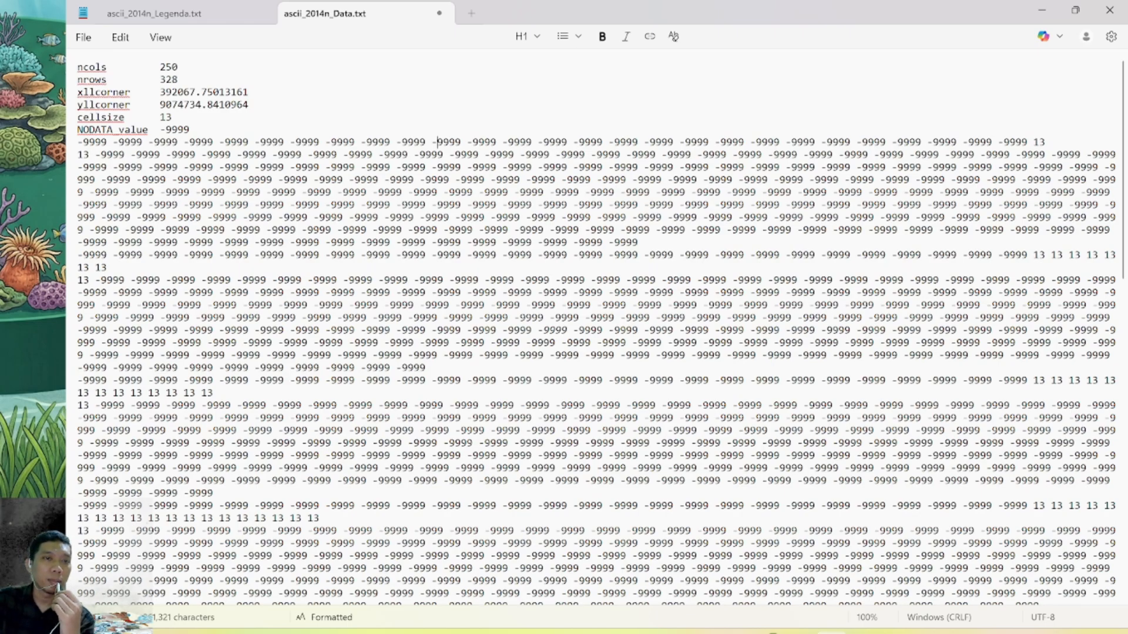
left_click_drag(190, 129, 61, 64)
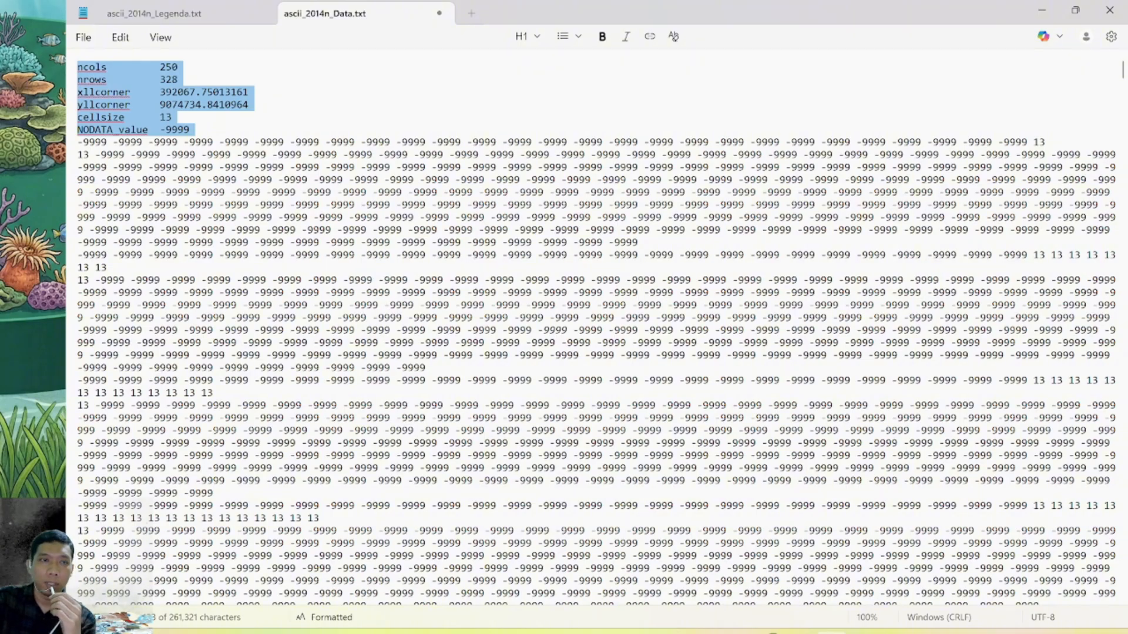
key("Delete")
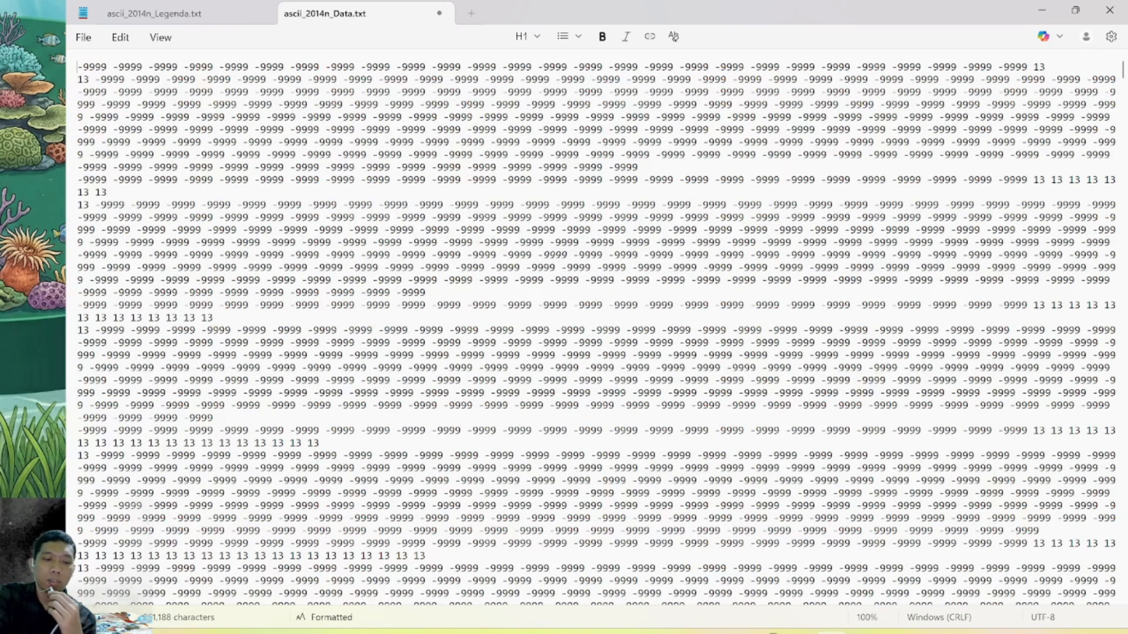
key("ctrl+s")
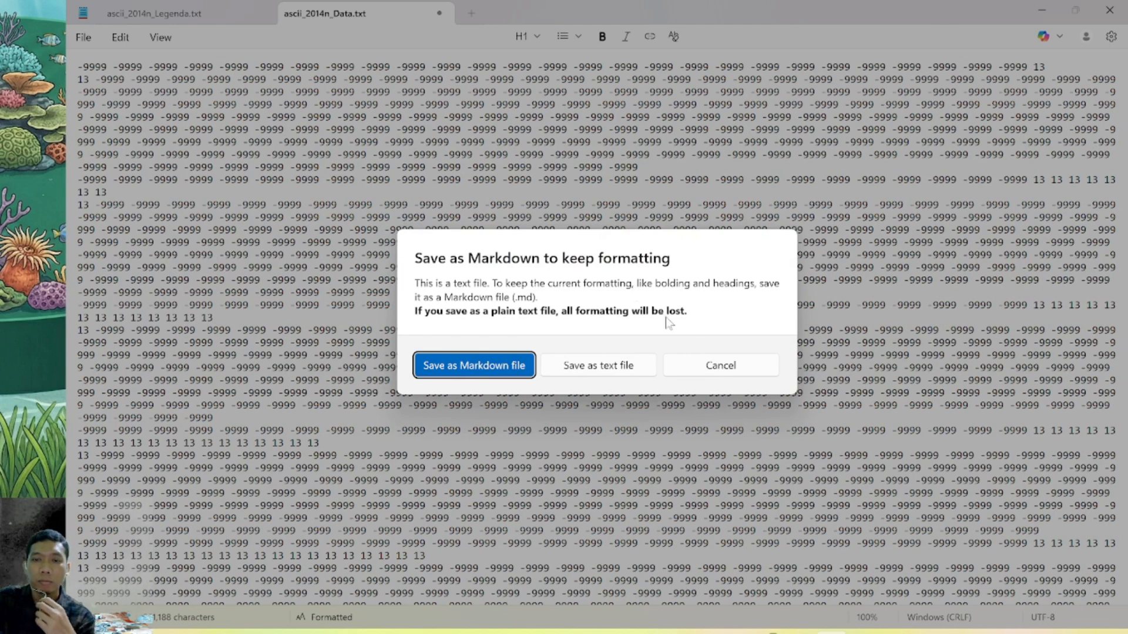
left_click(598, 377)
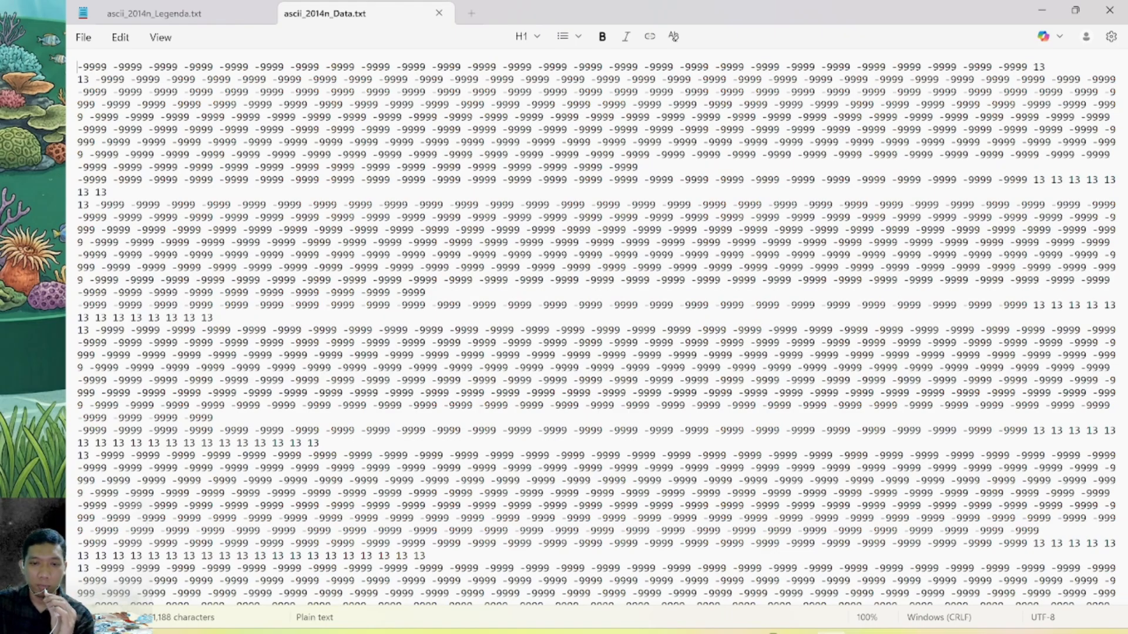
Examine the overall pattern of cell values in ascii_2014n_Data.txt against the raster map in ArcMap, and close Notepad
key("ctrl+minus")
key("ctrl+minus")
key("ctrl+minus")
key("ctrl+minus")
key("ctrl+minus")
key("ctrl+minus")
key("ctrl+minus")
key("ctrl+minus")
key("ctrl+minus")
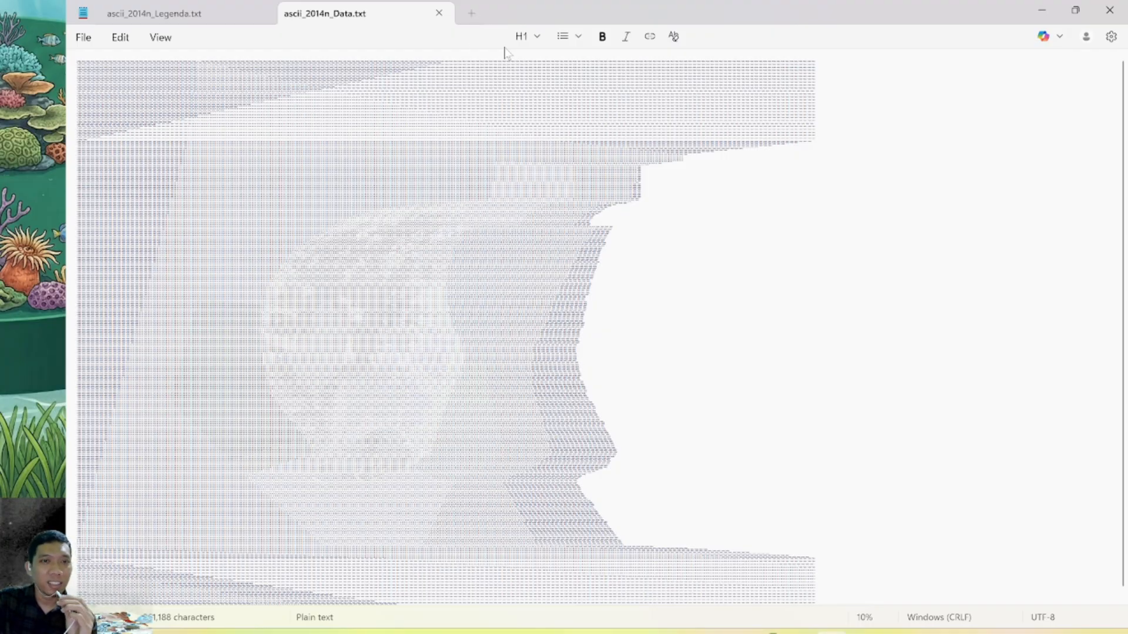
scroll(593, 333, "up", 2)
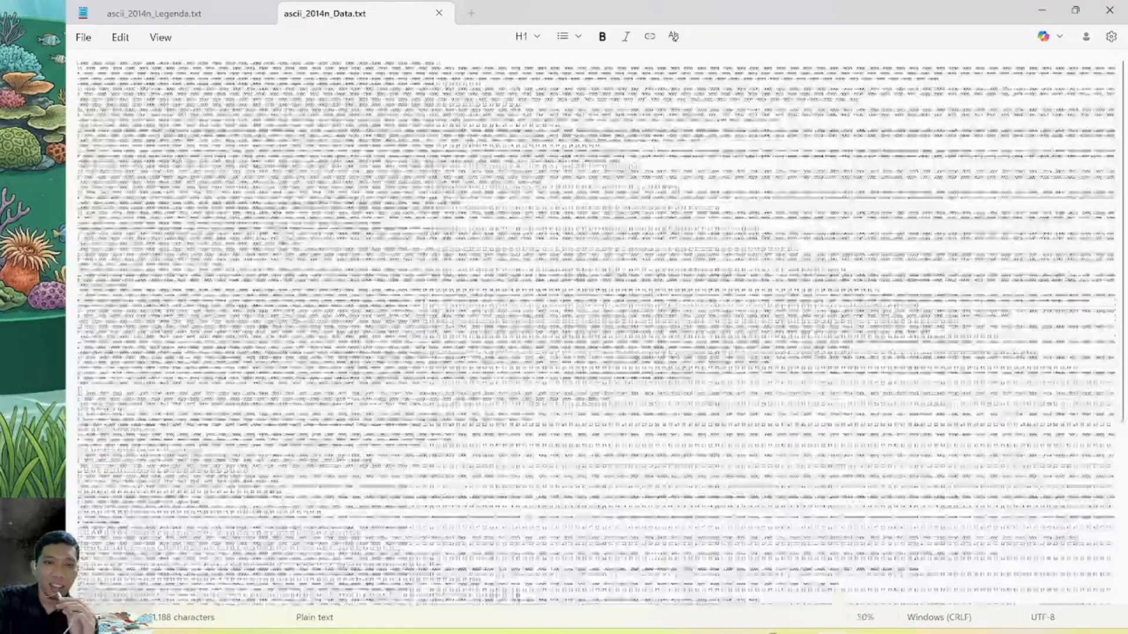
scroll(594, 333, "down", 2)
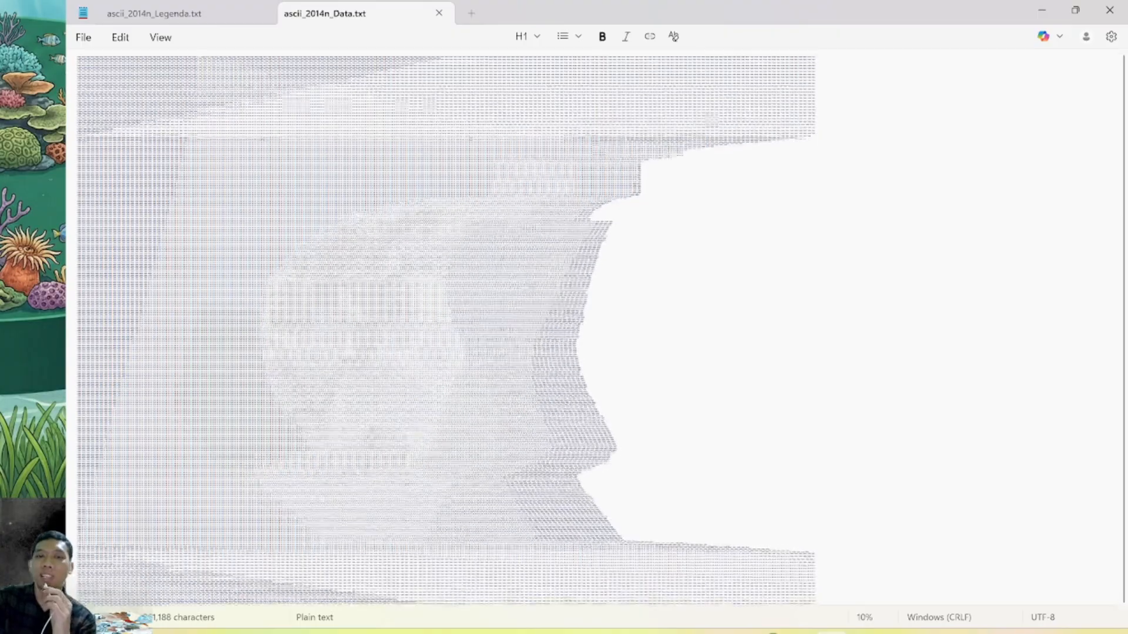
scroll(594, 333, "down", 1)
mouse_move(534, 632)
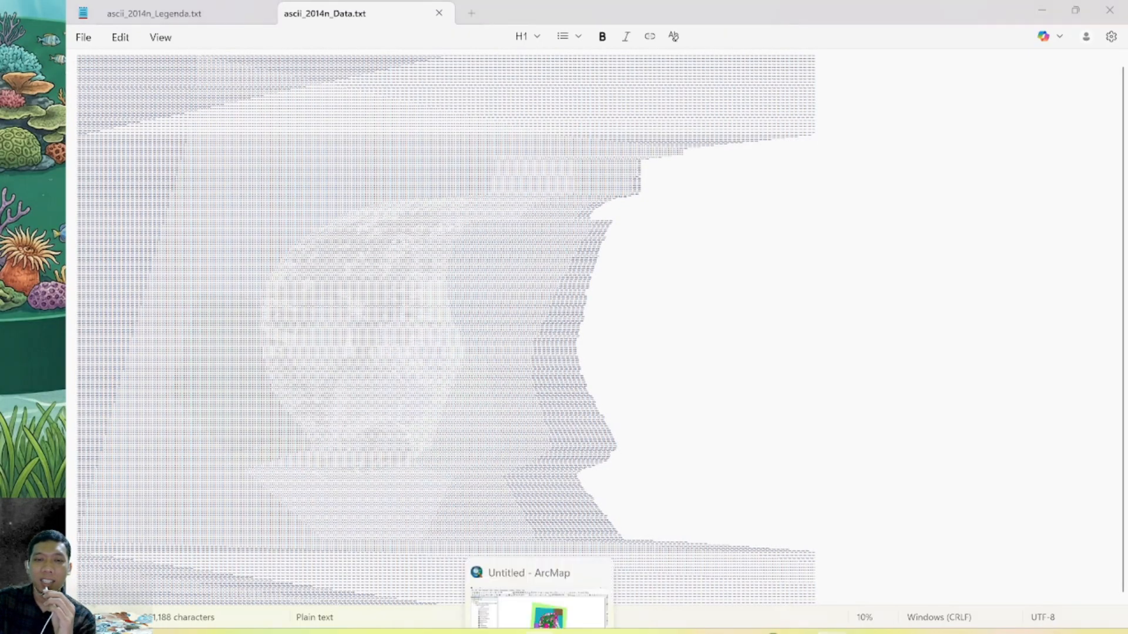
left_click(537, 594)
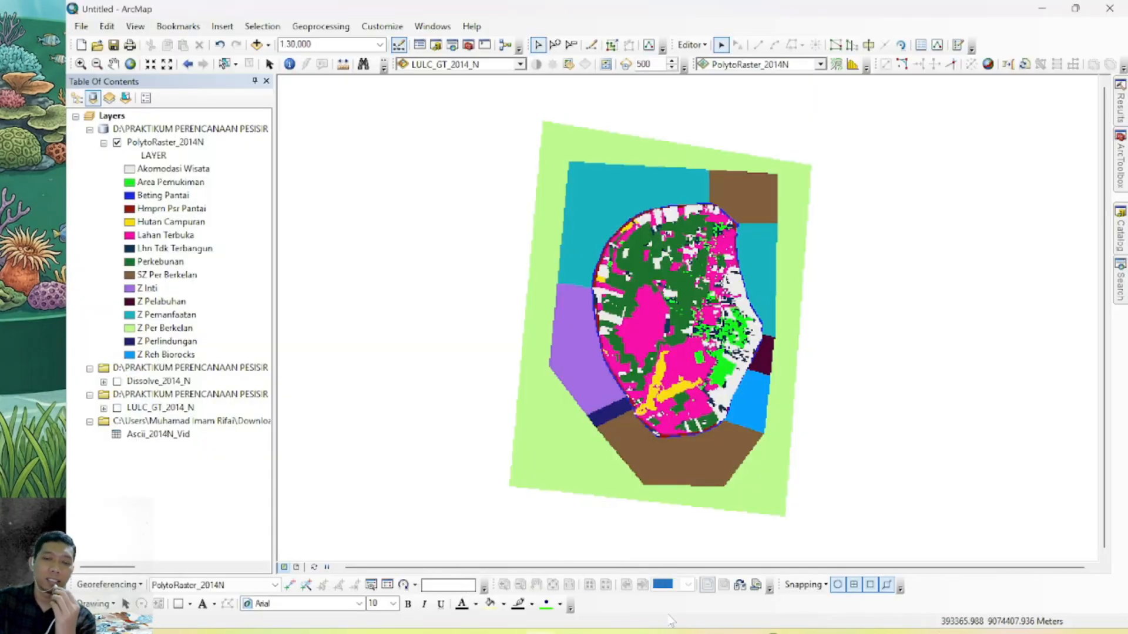
left_click(831, 631)
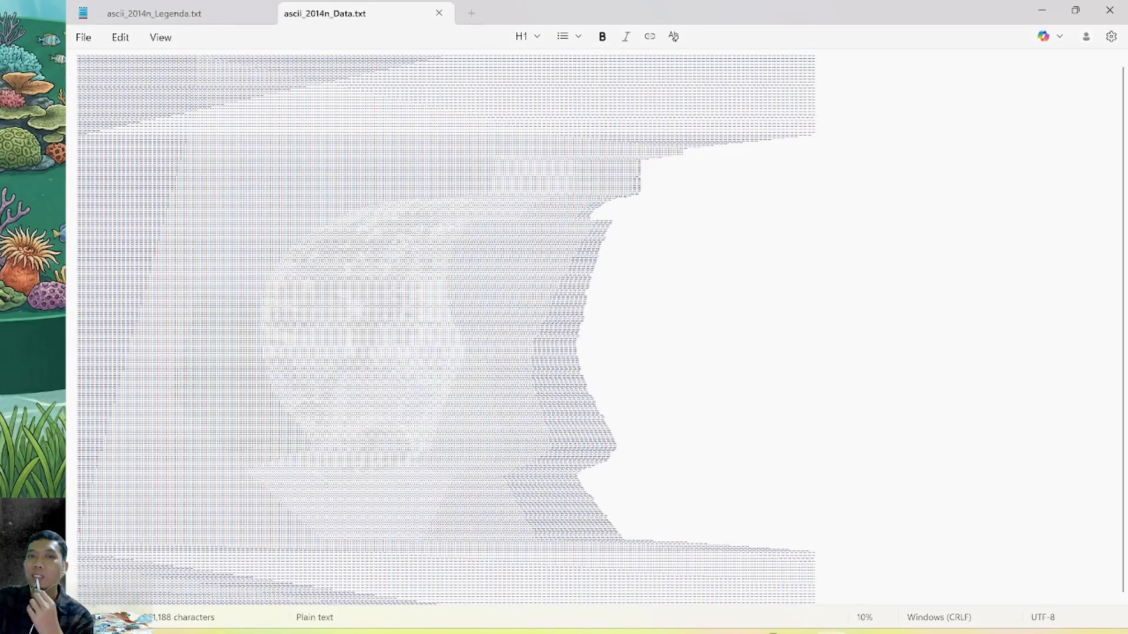
left_click(1109, 12)
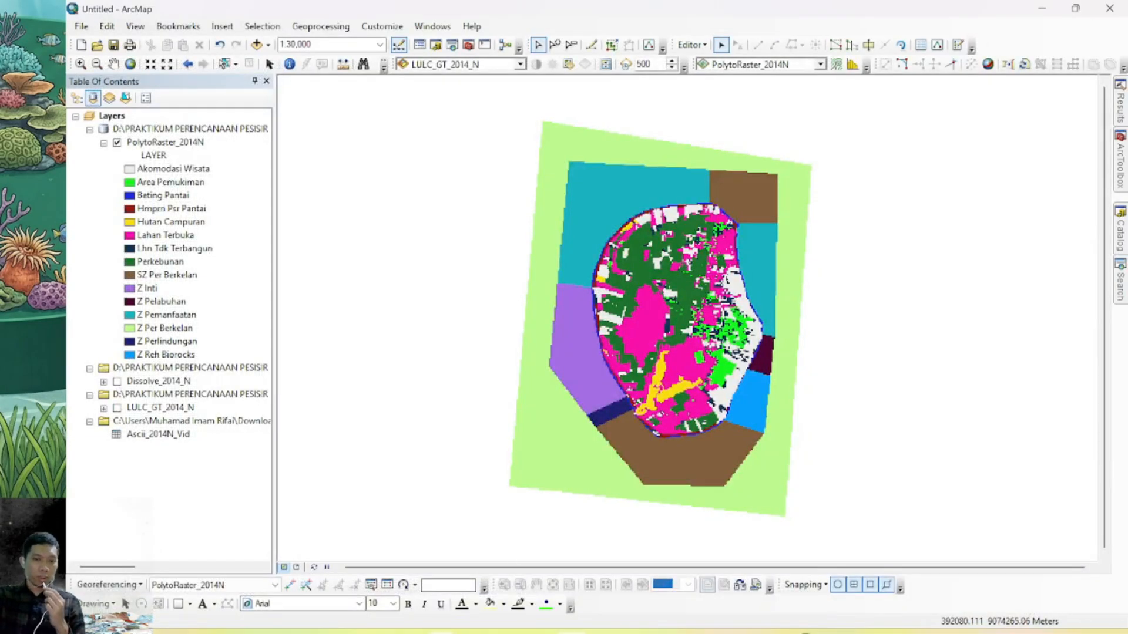
mouse_move(442, 632)
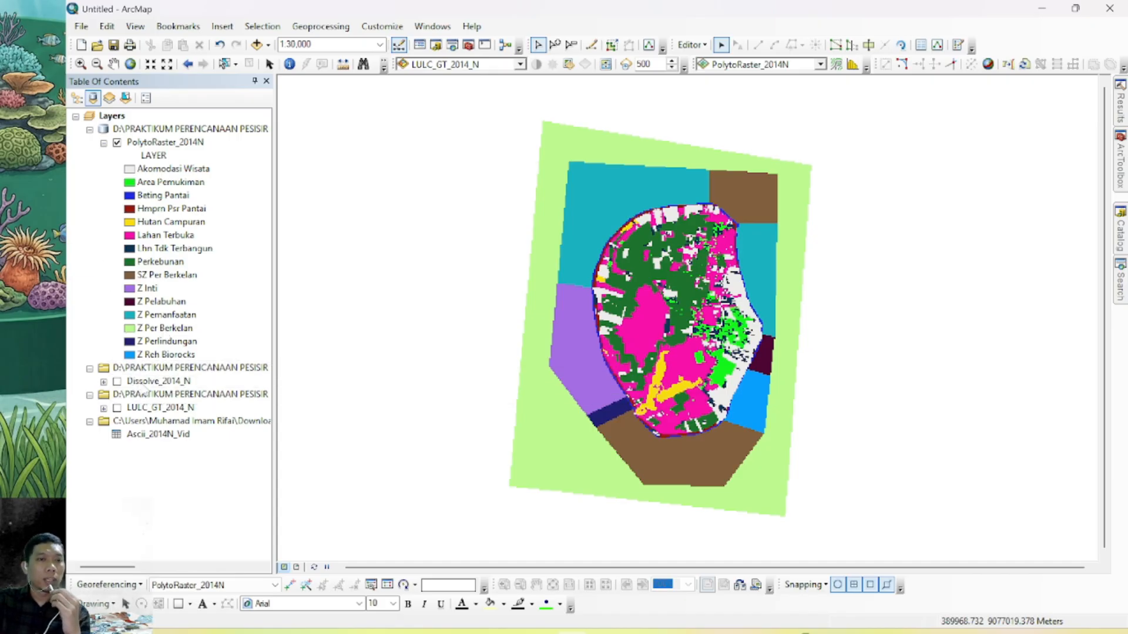
right_click(144, 381)
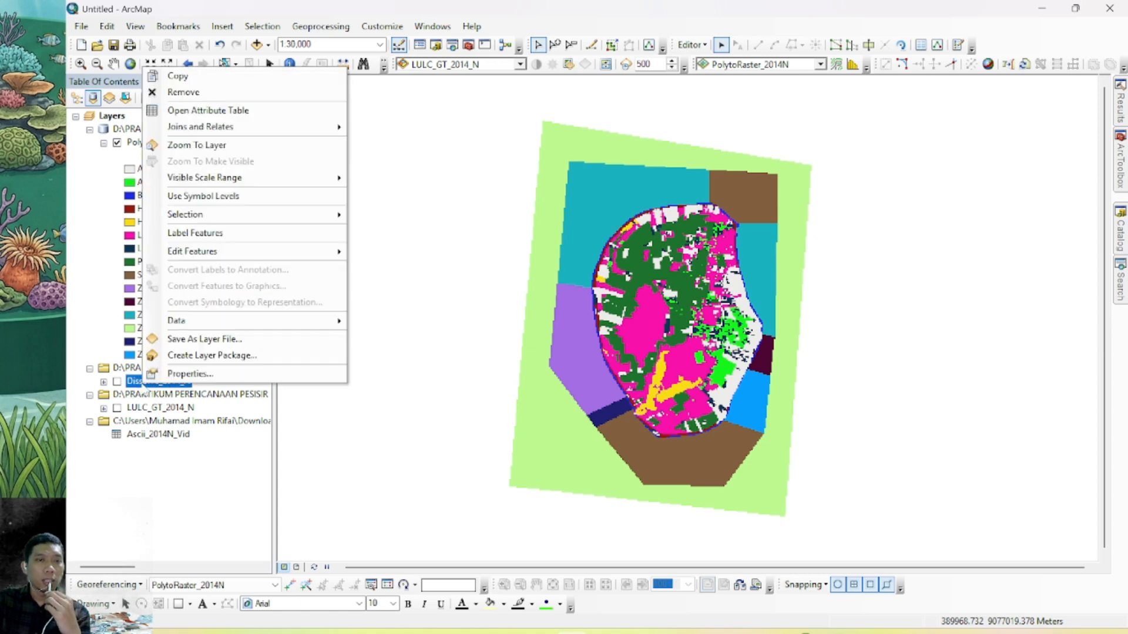
left_click(235, 111)
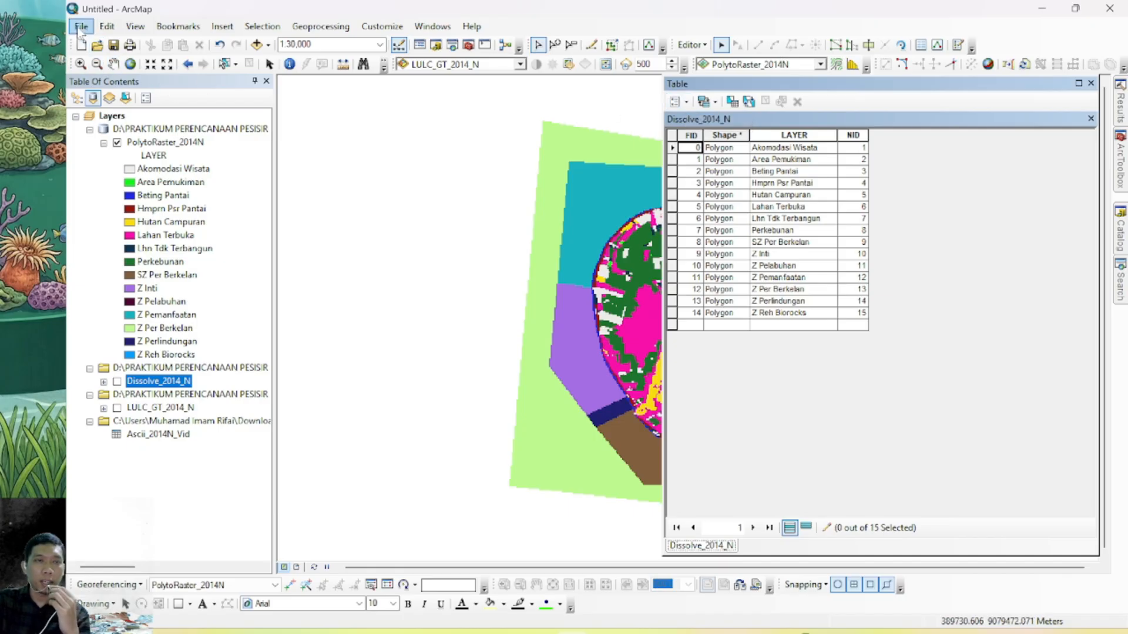
left_click(684, 102)
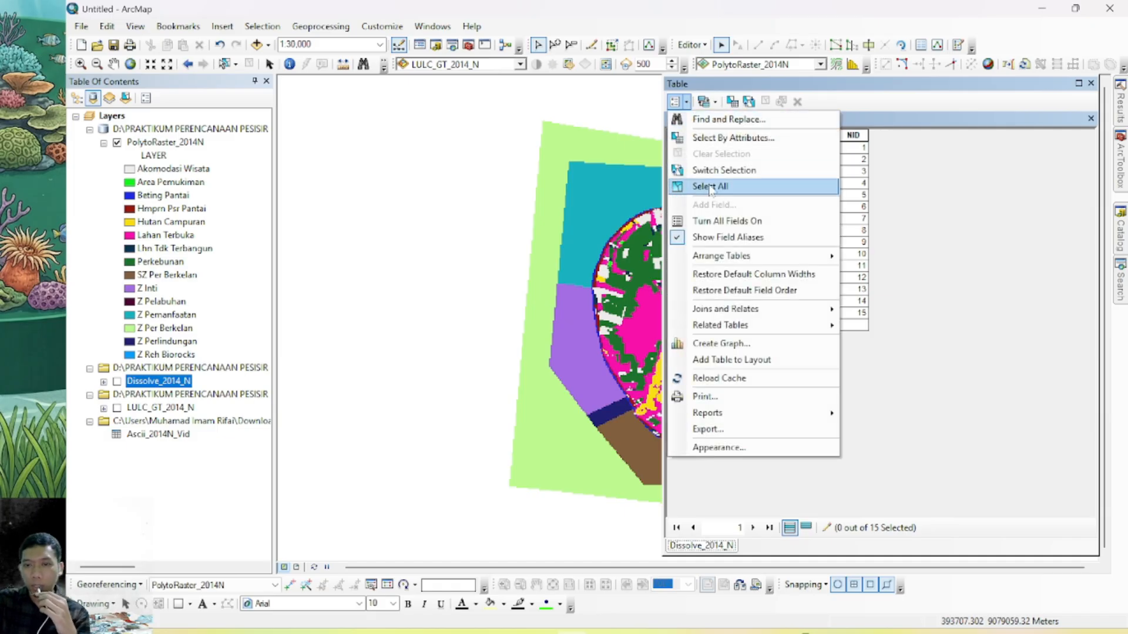
left_click(750, 429)
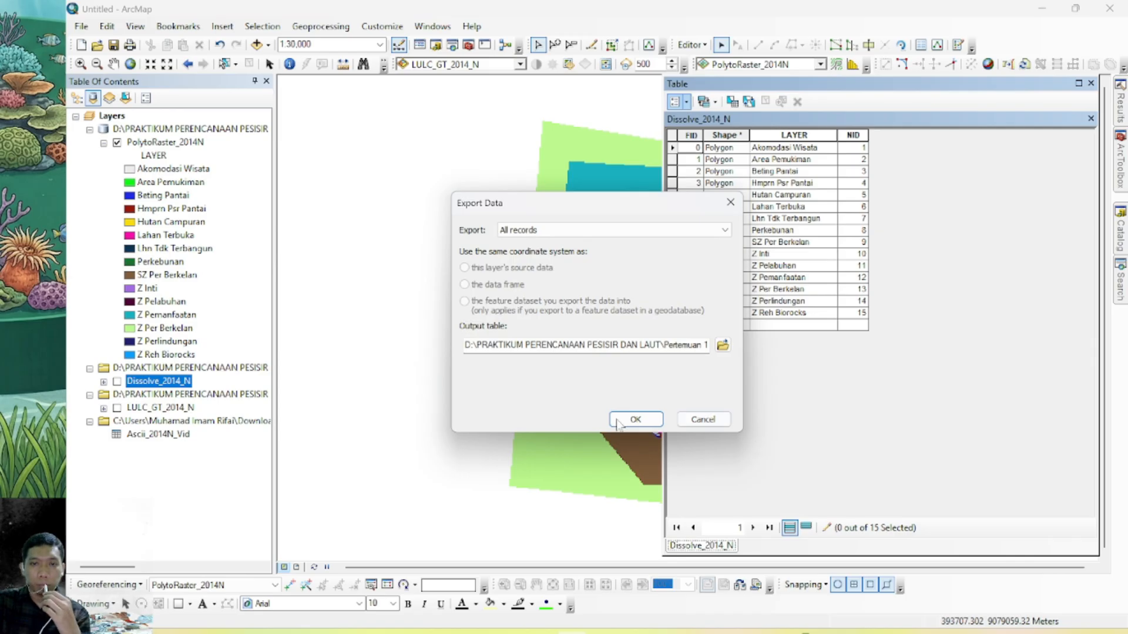
left_click(722, 345)
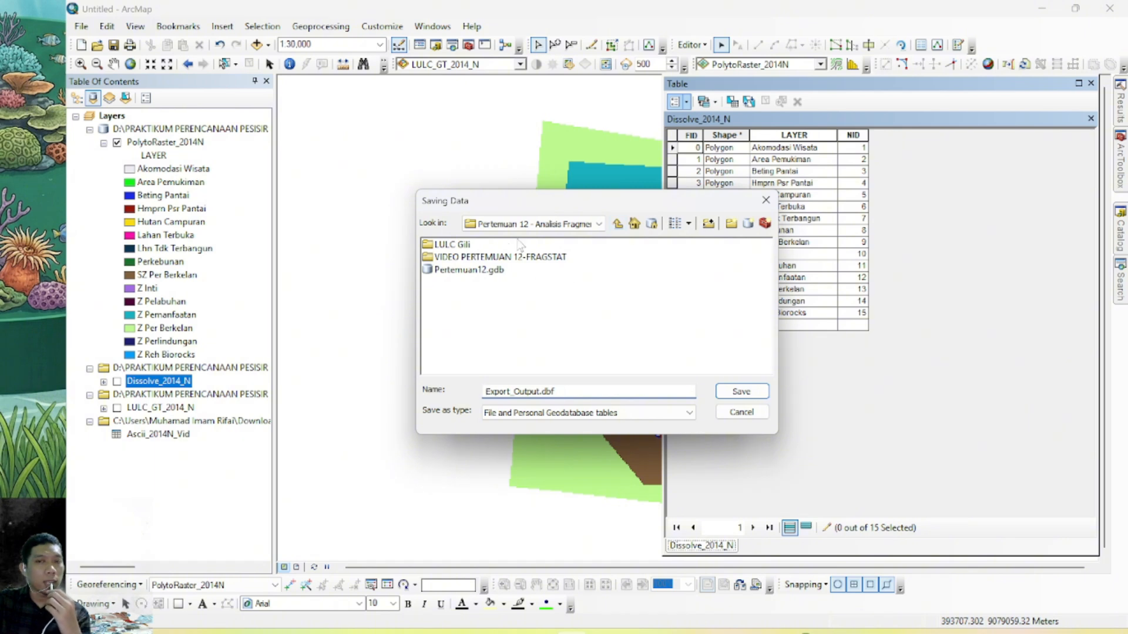
left_click(618, 225)
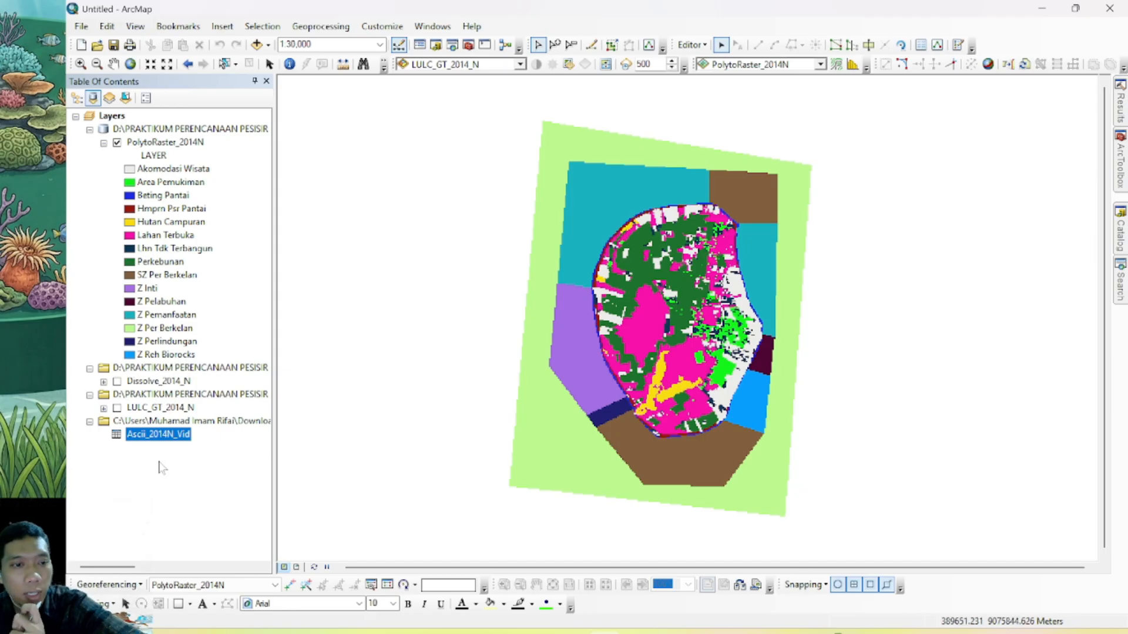
Open the attribute table of Dissolve_2014_N and start exporting all records, browsing for the output table's location
right_click(178, 383)
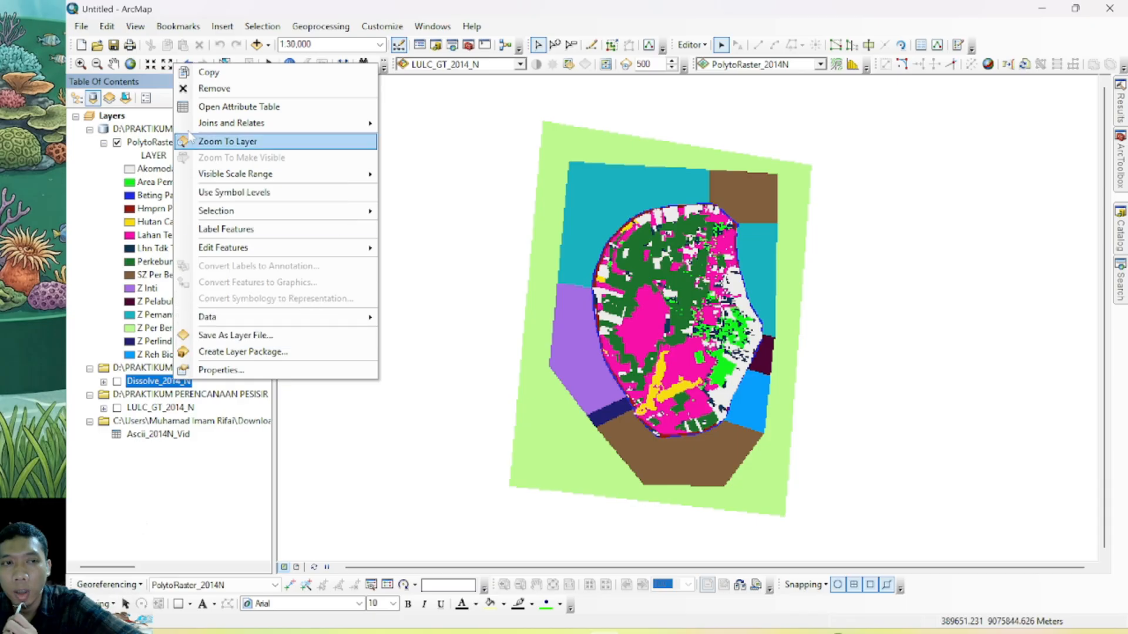
left_click(234, 106)
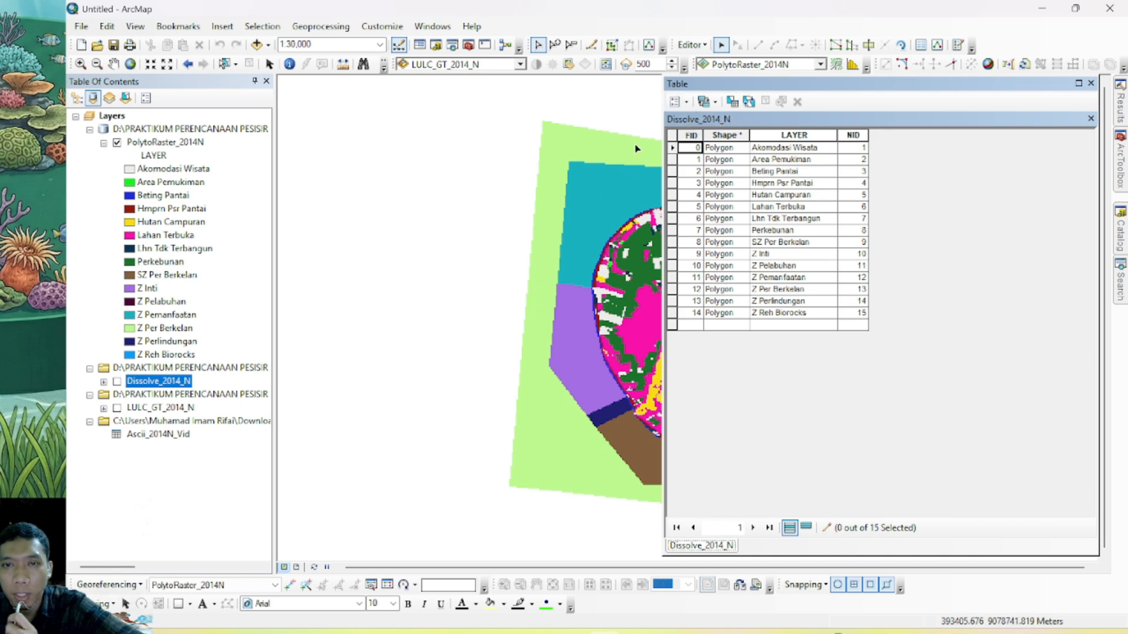
left_click(686, 102)
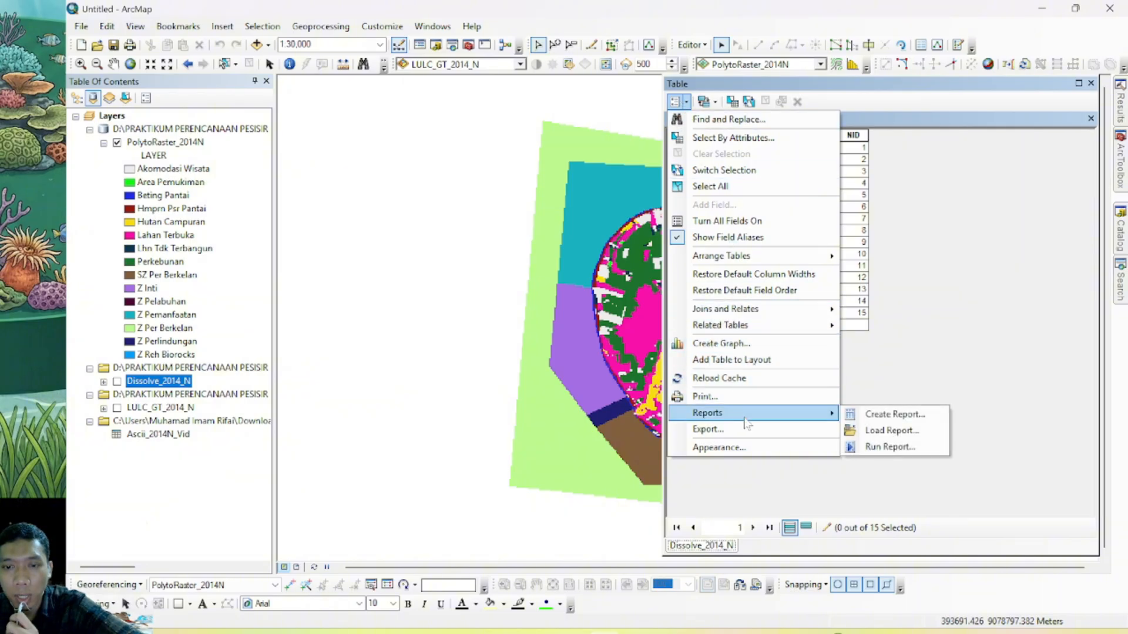
left_click(789, 438)
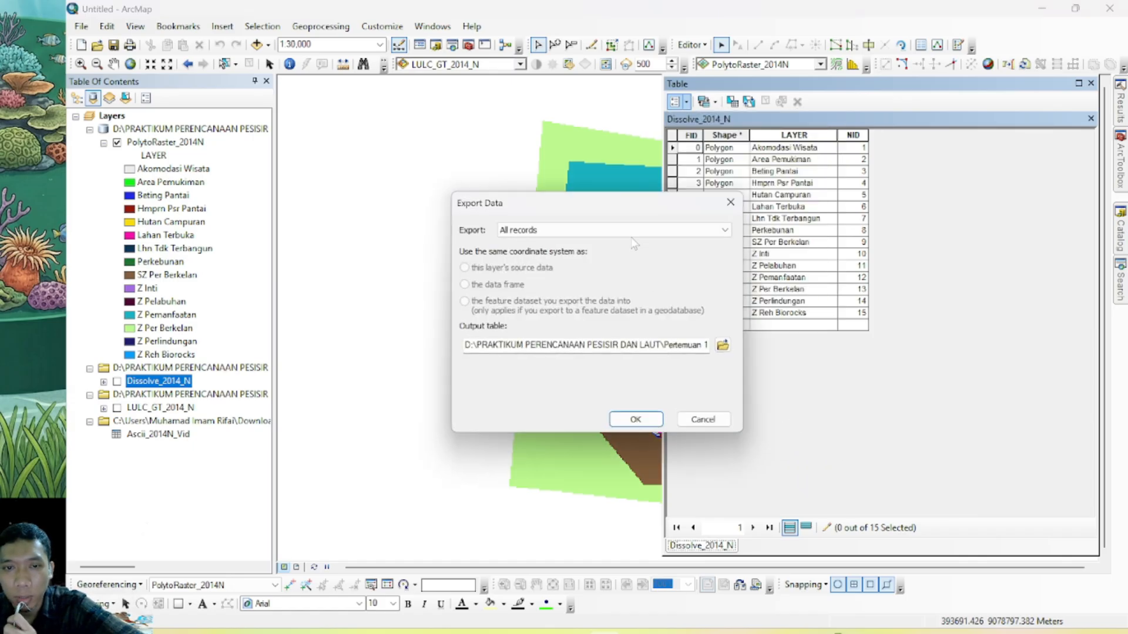
left_click_drag(604, 199, 488, 146)
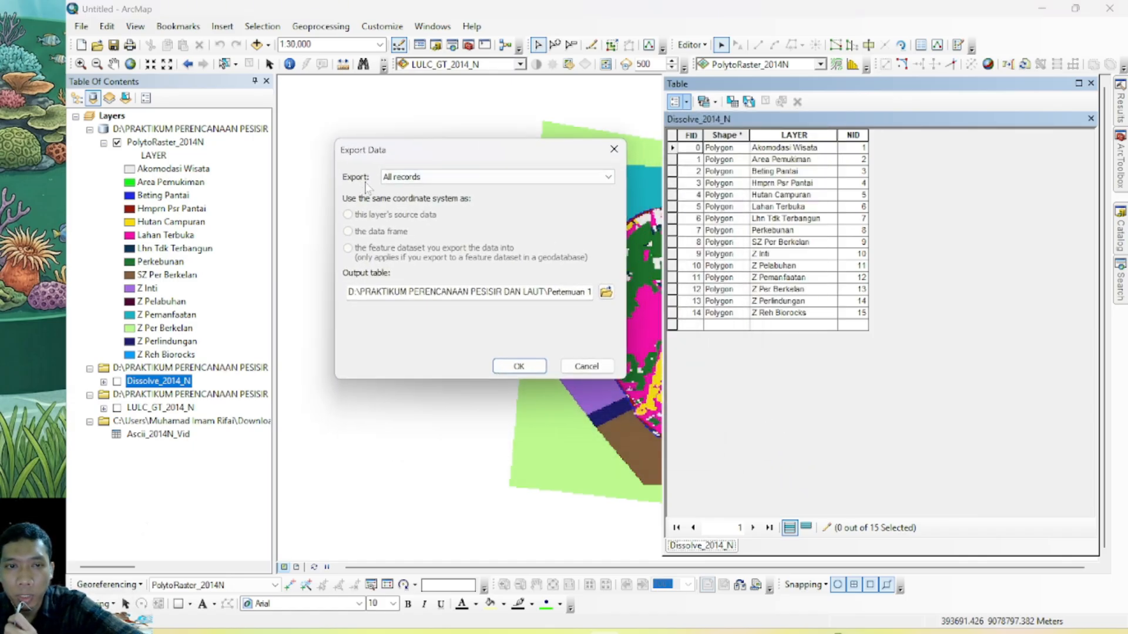
left_click(606, 292)
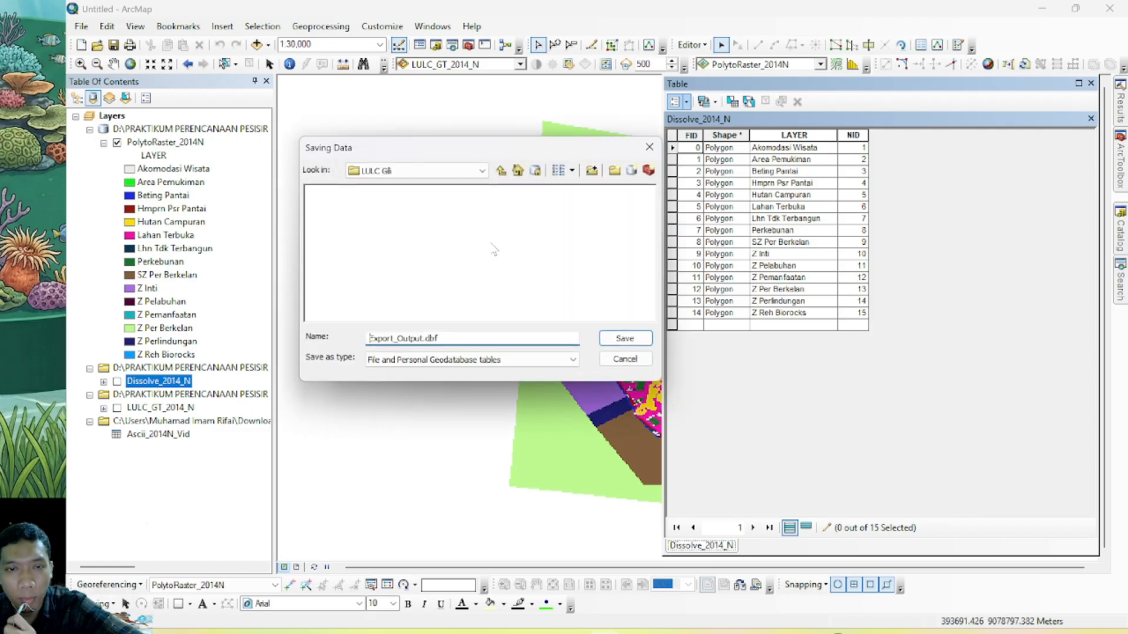
Go up to the top-level locations and add a folder connection to Downloads for saving the exported table
left_click(501, 170)
left_click(500, 170)
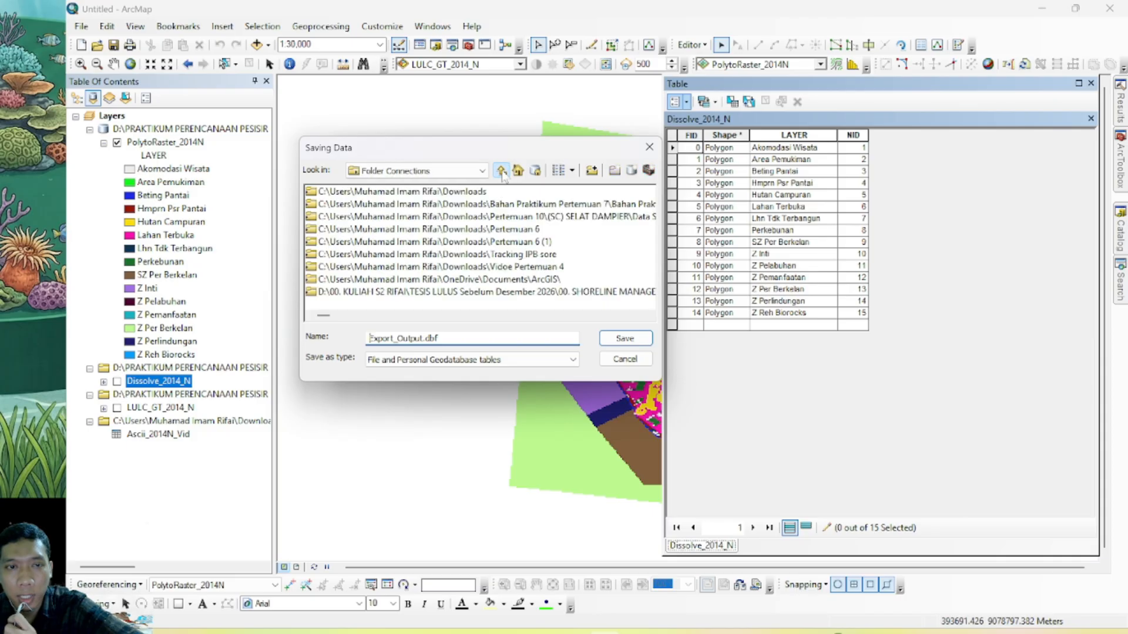
left_click(501, 170)
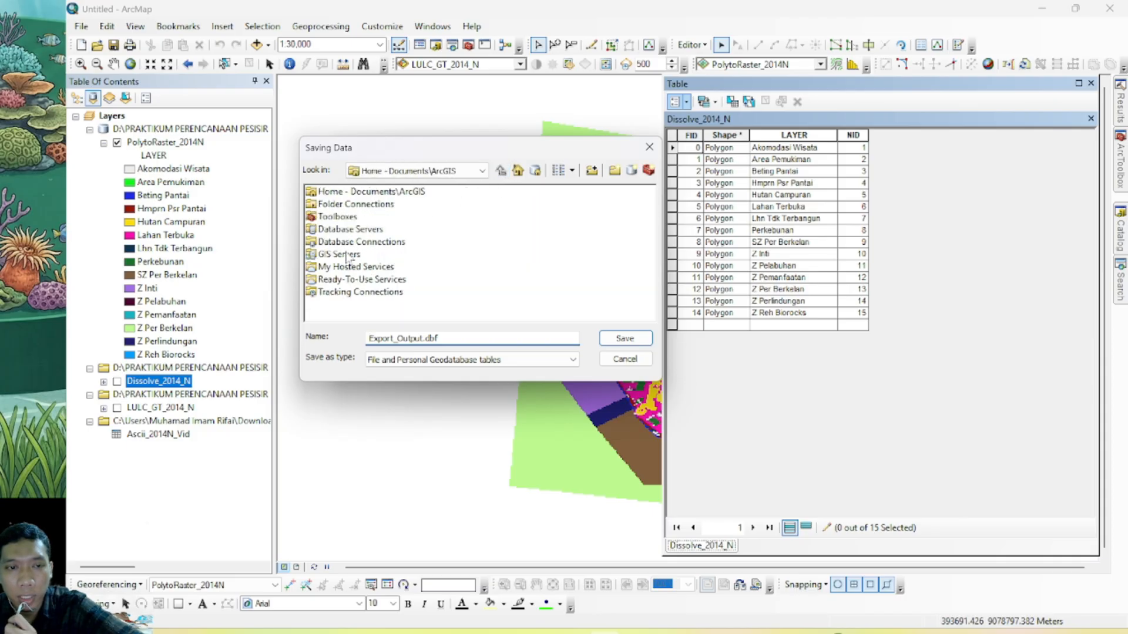
left_click(592, 170)
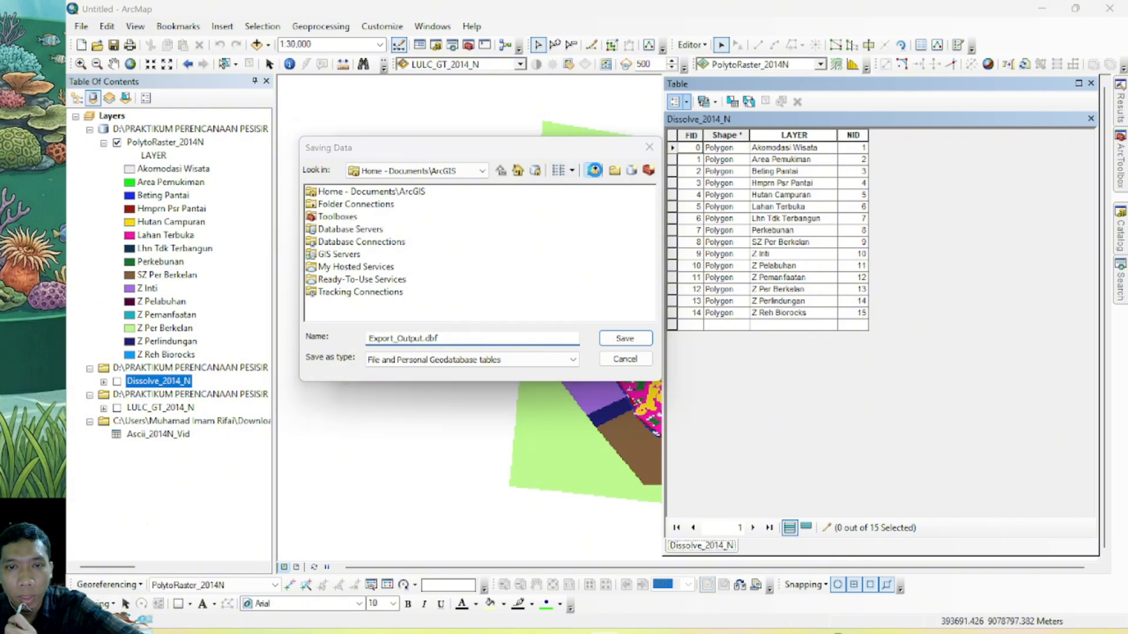
left_click(542, 310)
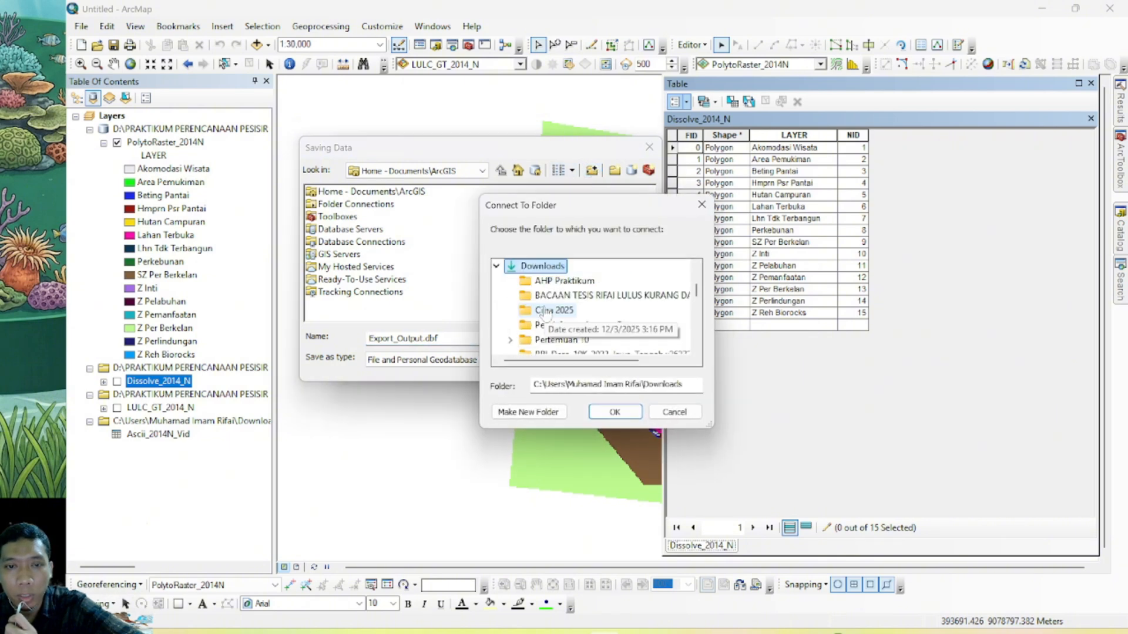
left_click(614, 412)
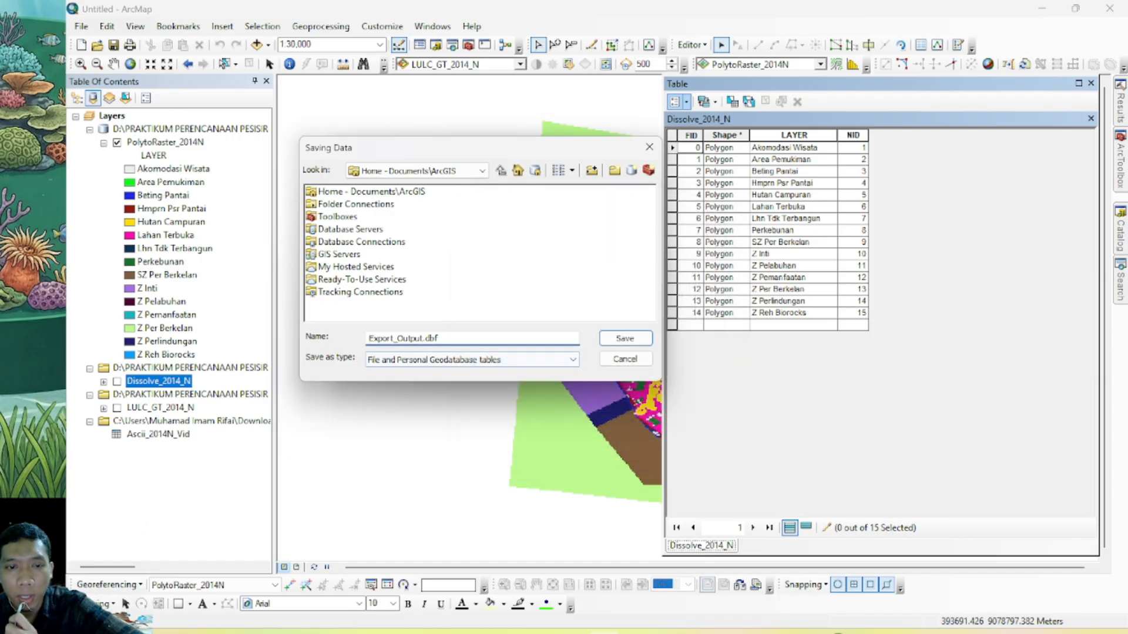
Name the exported table Ekxport_2014N and set its output type to Text File
left_click_drag(368, 339, 421, 338)
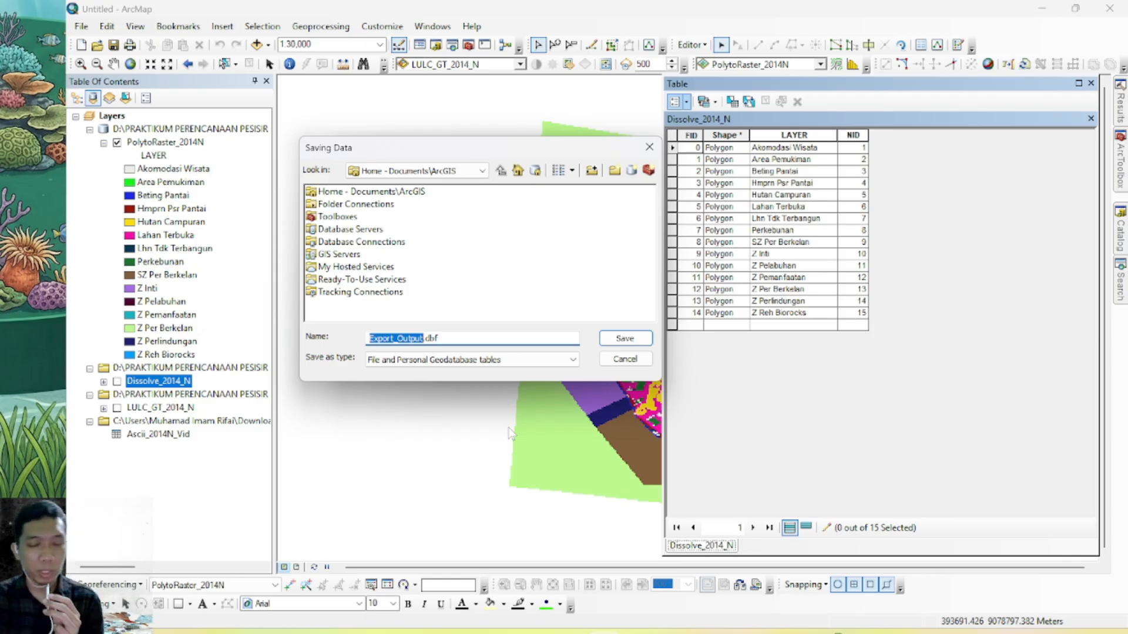
type("E")
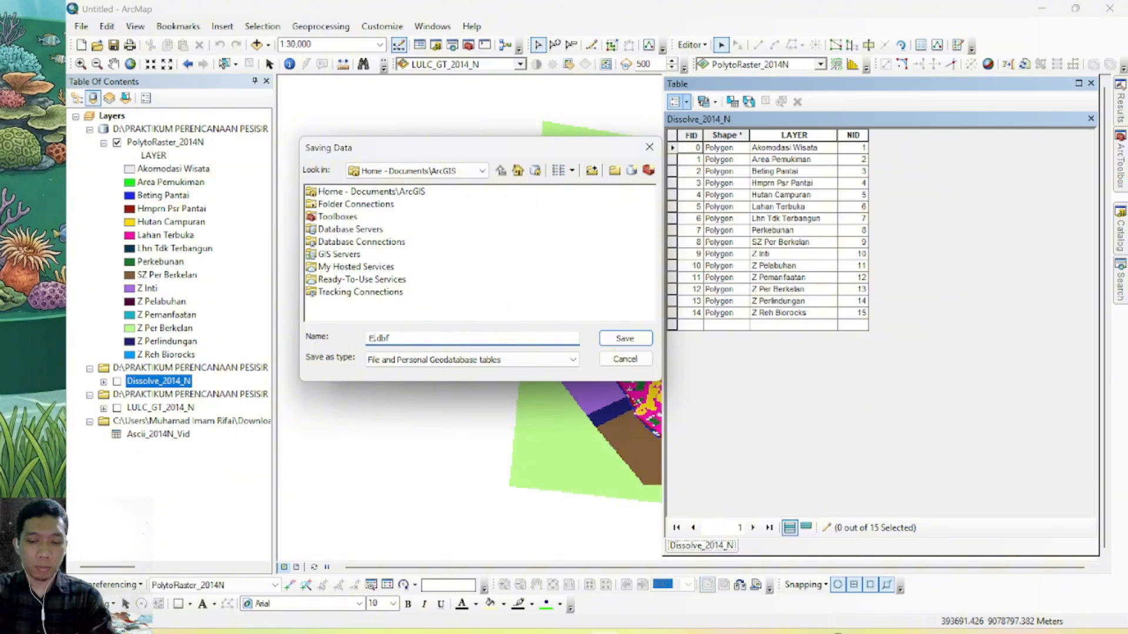
type("kxport")
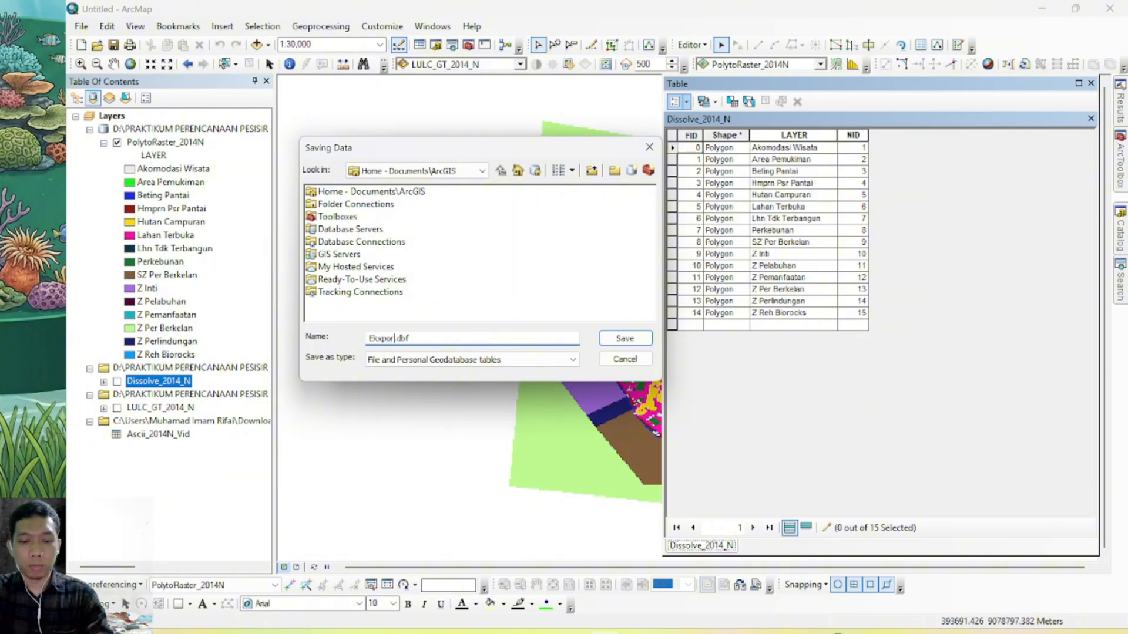
type("_2014N")
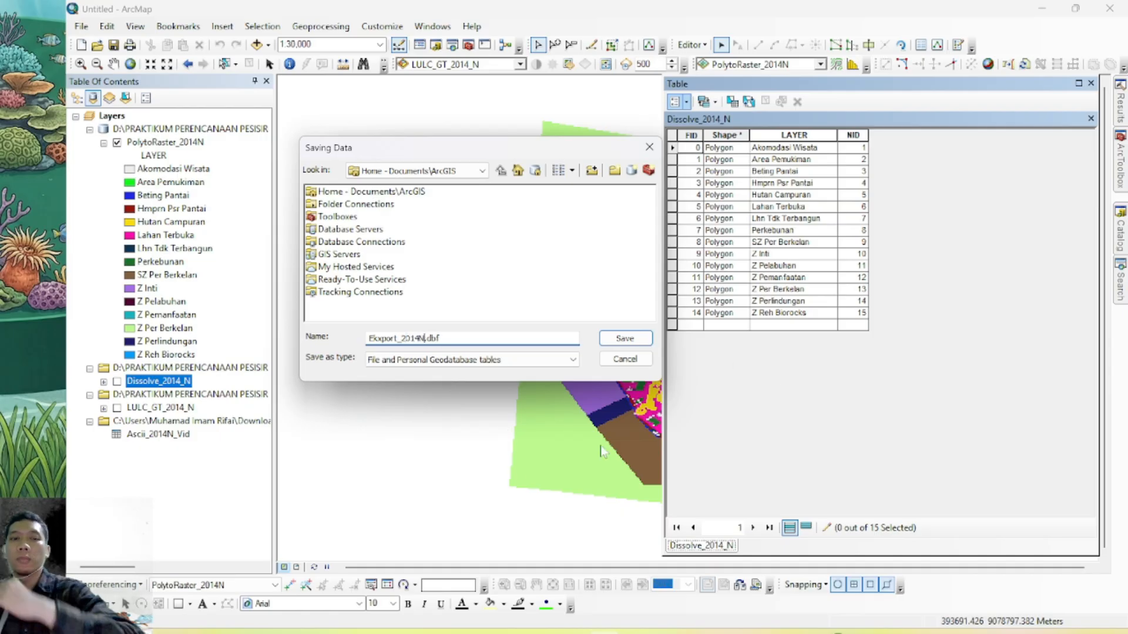
left_click(570, 360)
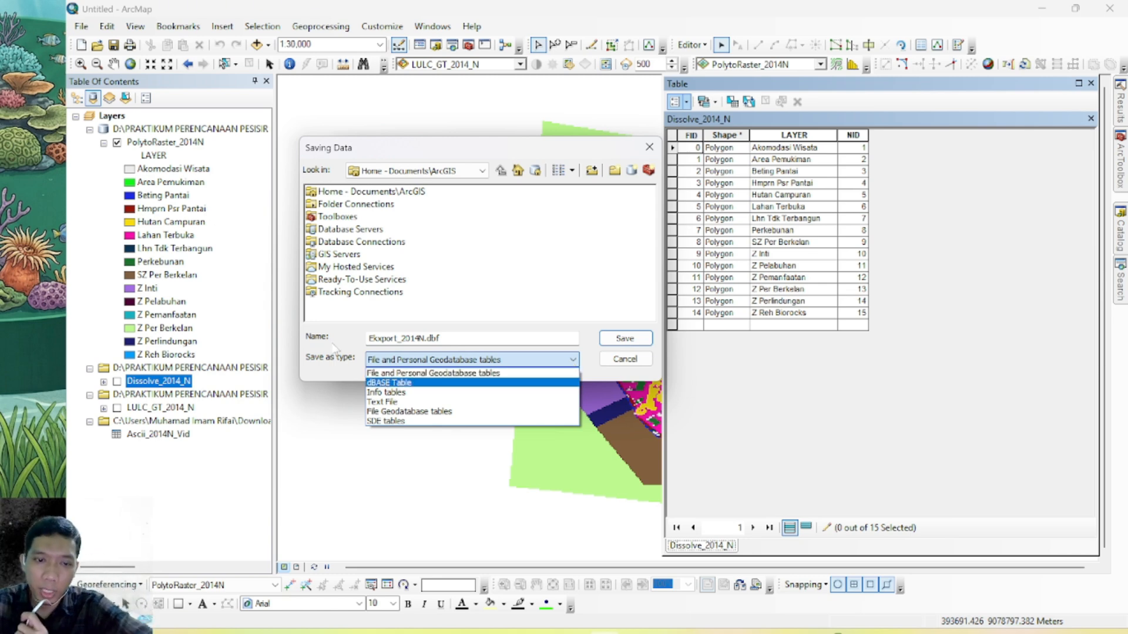
left_click(385, 402)
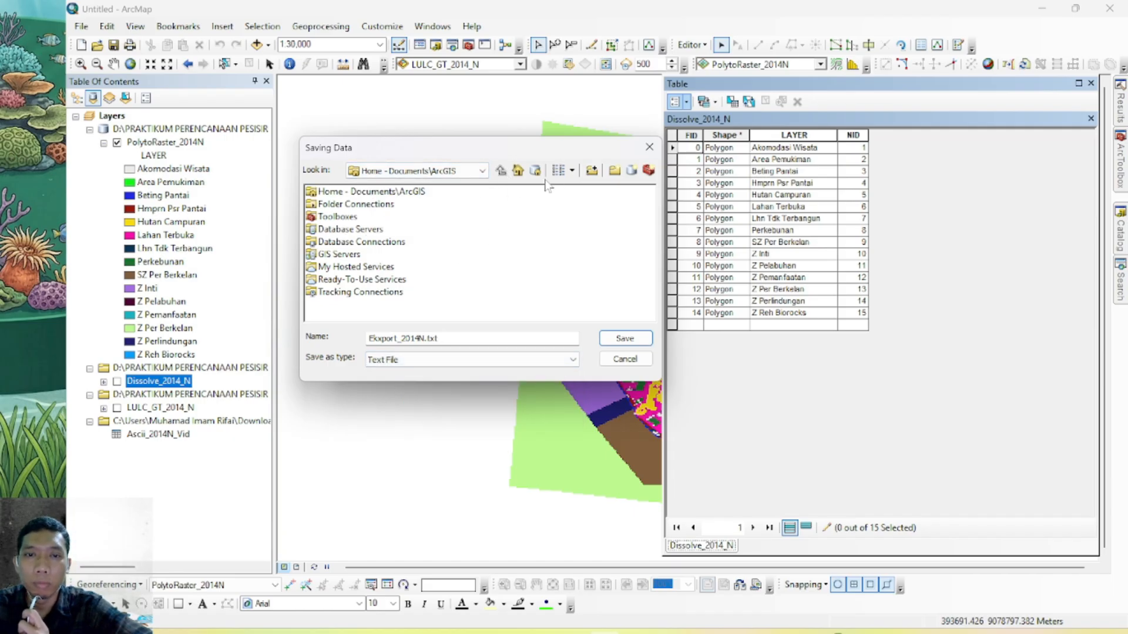
Try to connect to the Downloads folder again and save Ekxport_2014N.txt from the top-level location
left_click(591, 171)
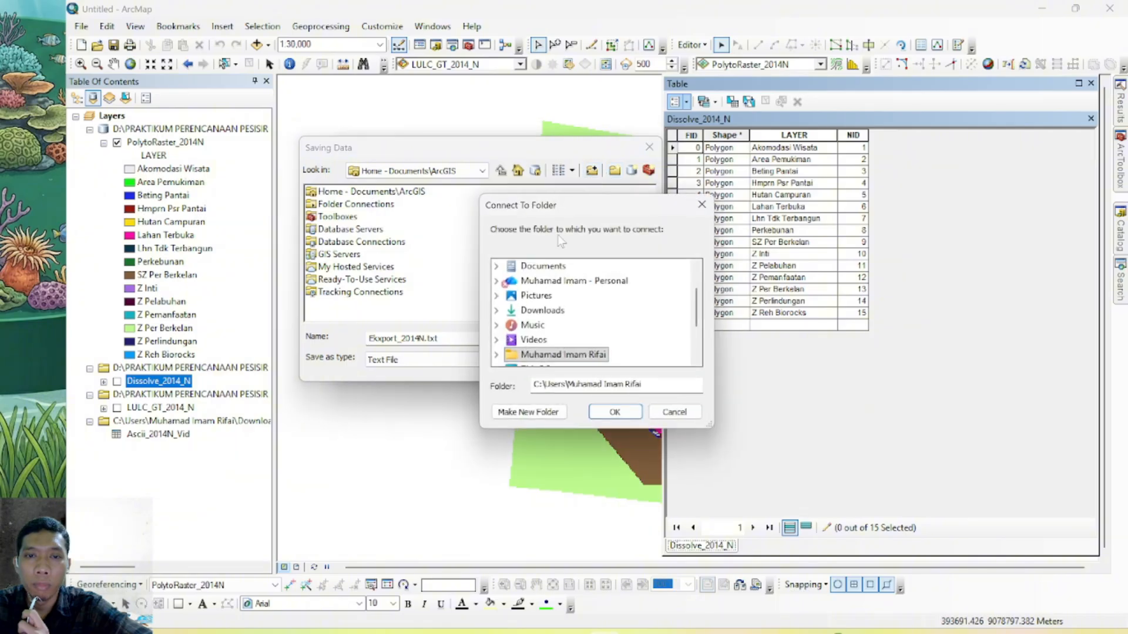
double_click(548, 311)
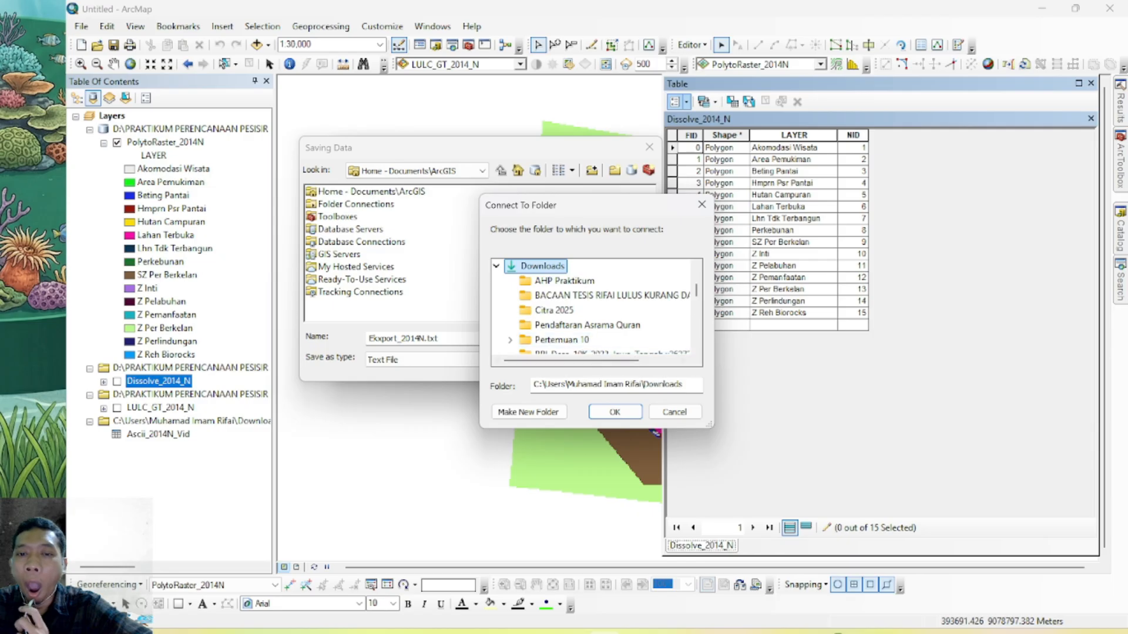
left_click(618, 412)
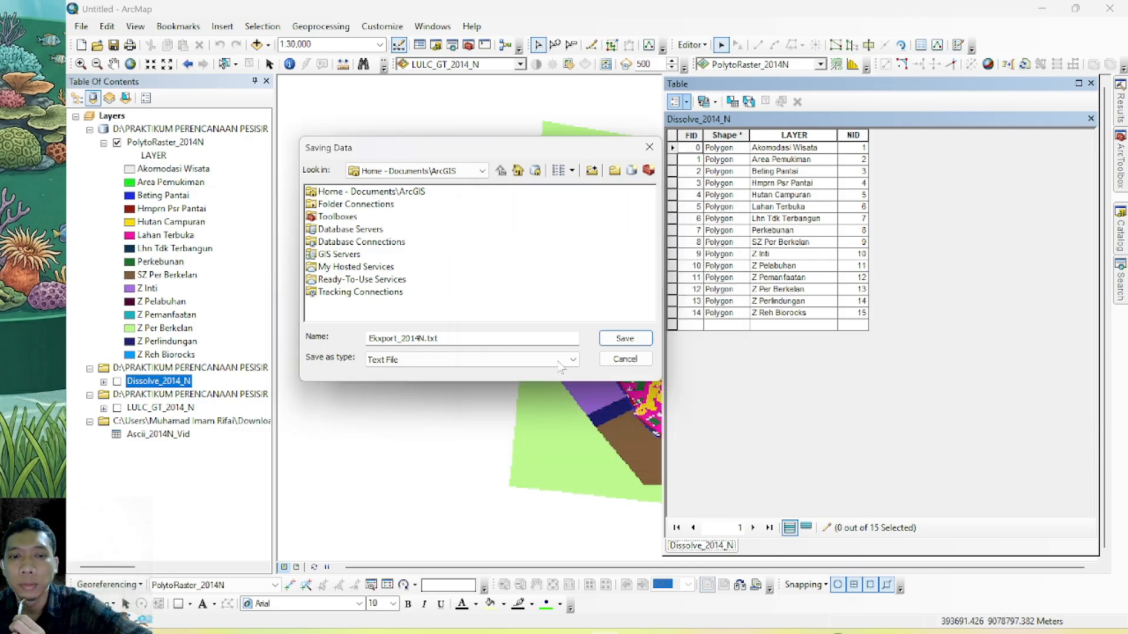
left_click(624, 338)
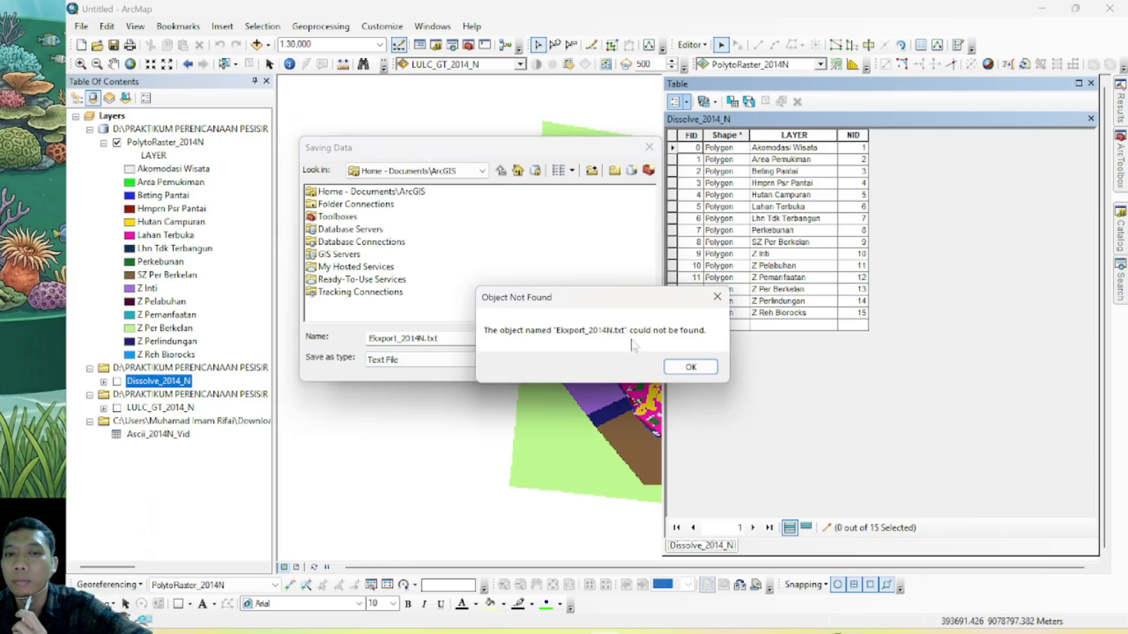
left_click(686, 367)
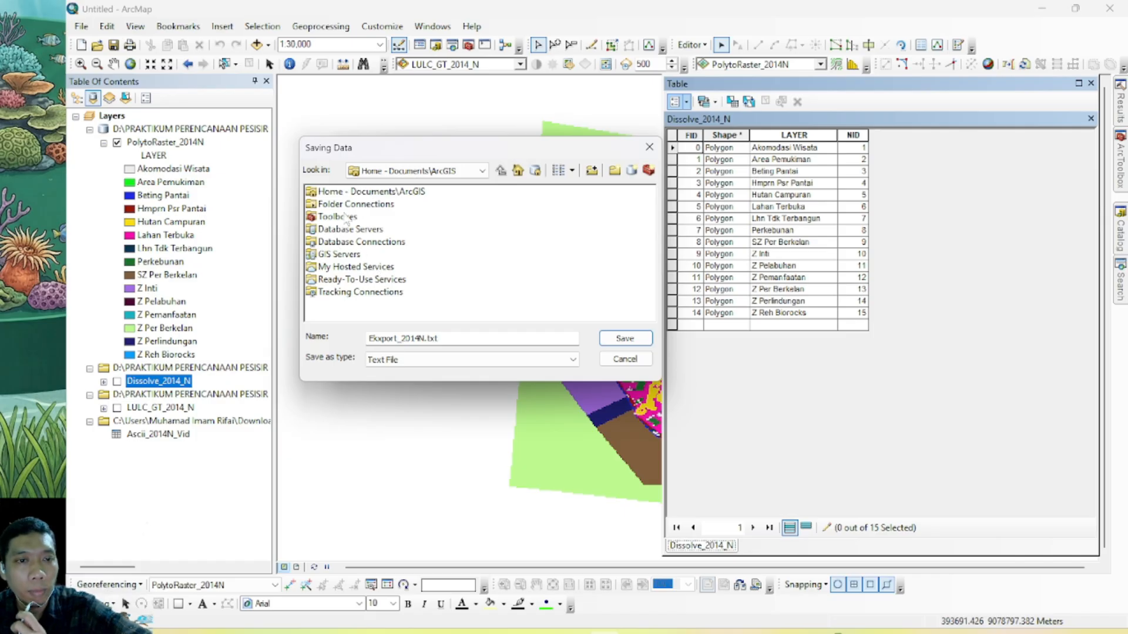
Save Ekxport_2014N.txt in the Downloads folder, export all records, and add the new table to the current map
left_click(481, 171)
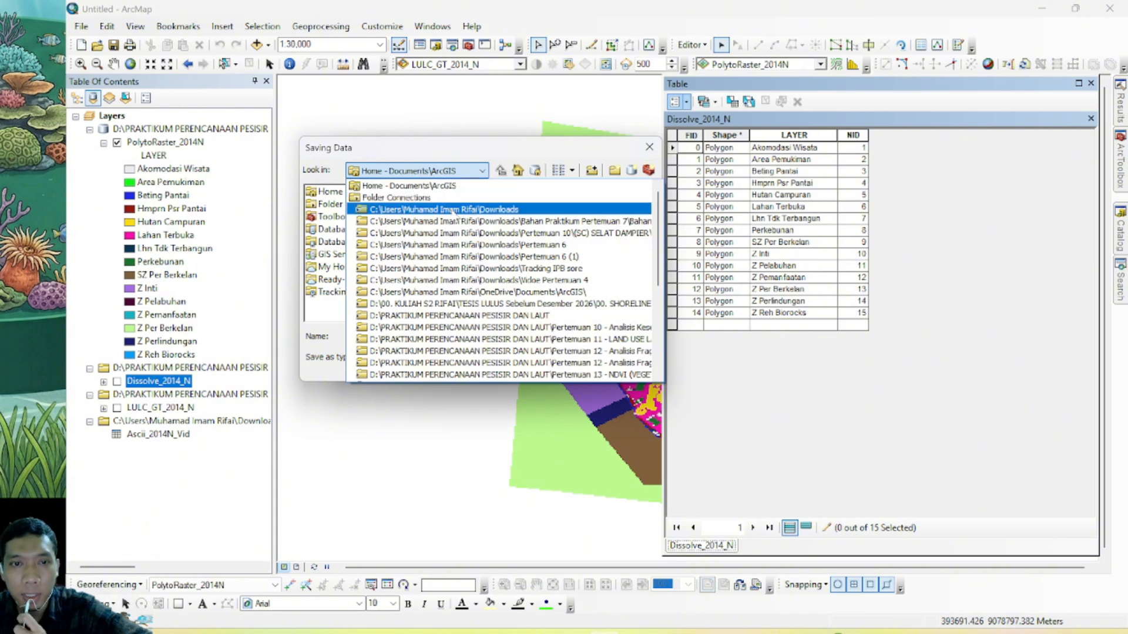
left_click(454, 210)
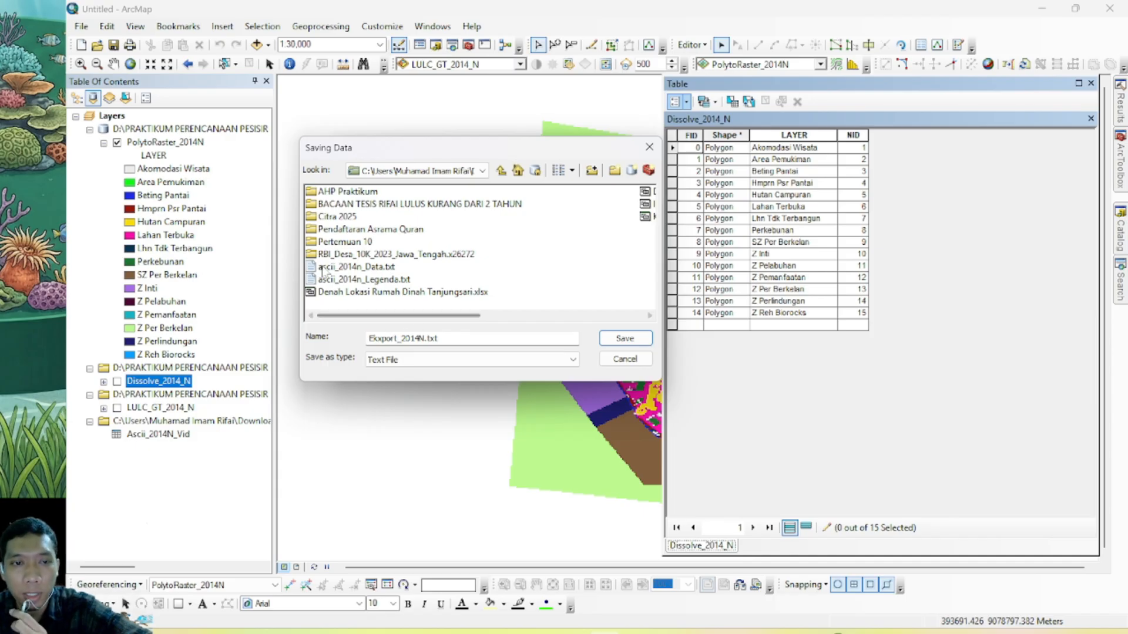
scroll(347, 256, "down", 2)
scroll(347, 257, "up", 2)
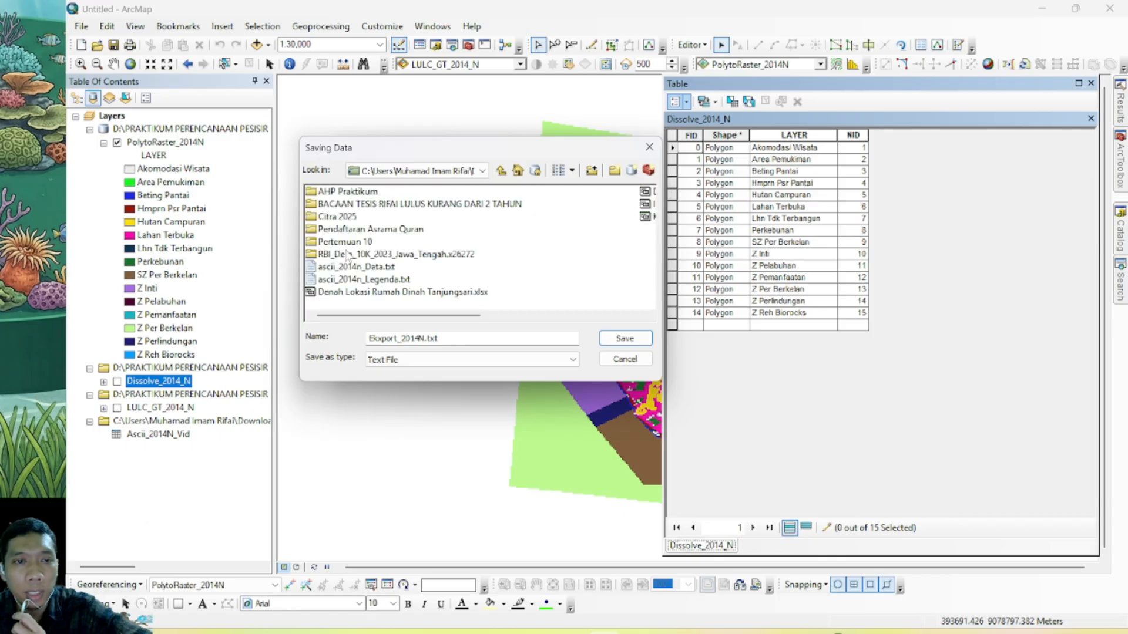
scroll(457, 271, "down", 2)
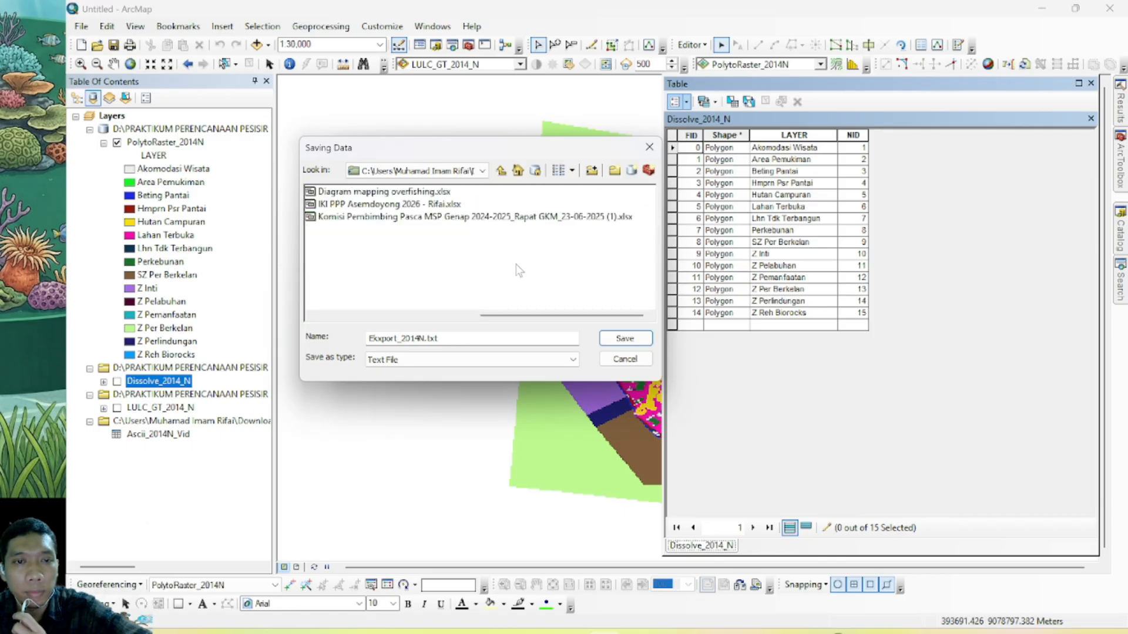
scroll(417, 255, "up", 2)
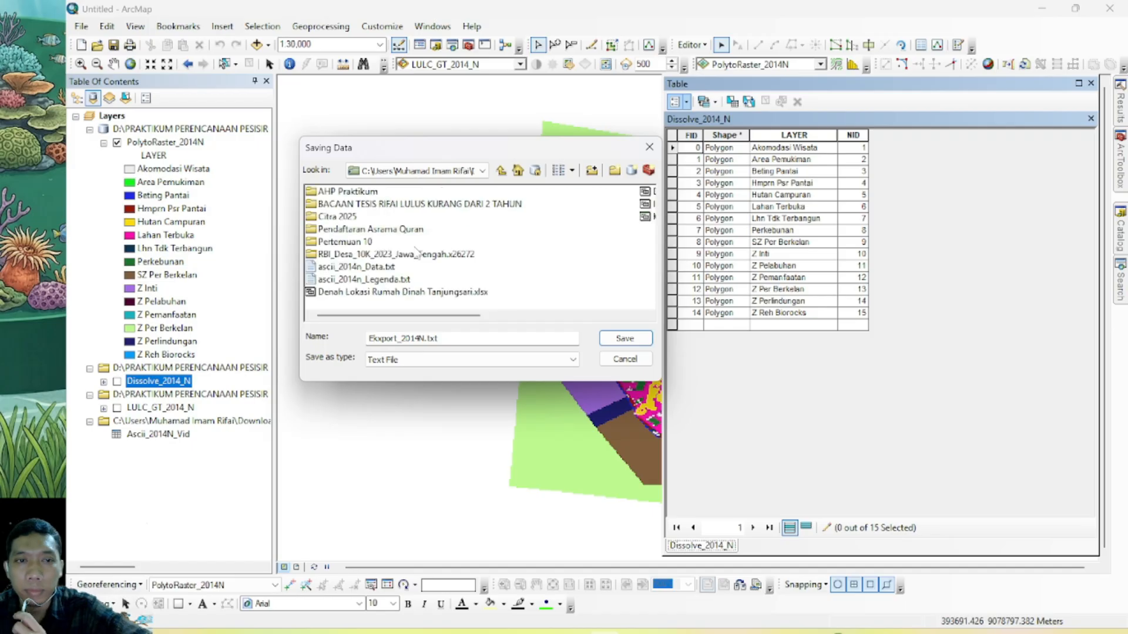
left_click(640, 338)
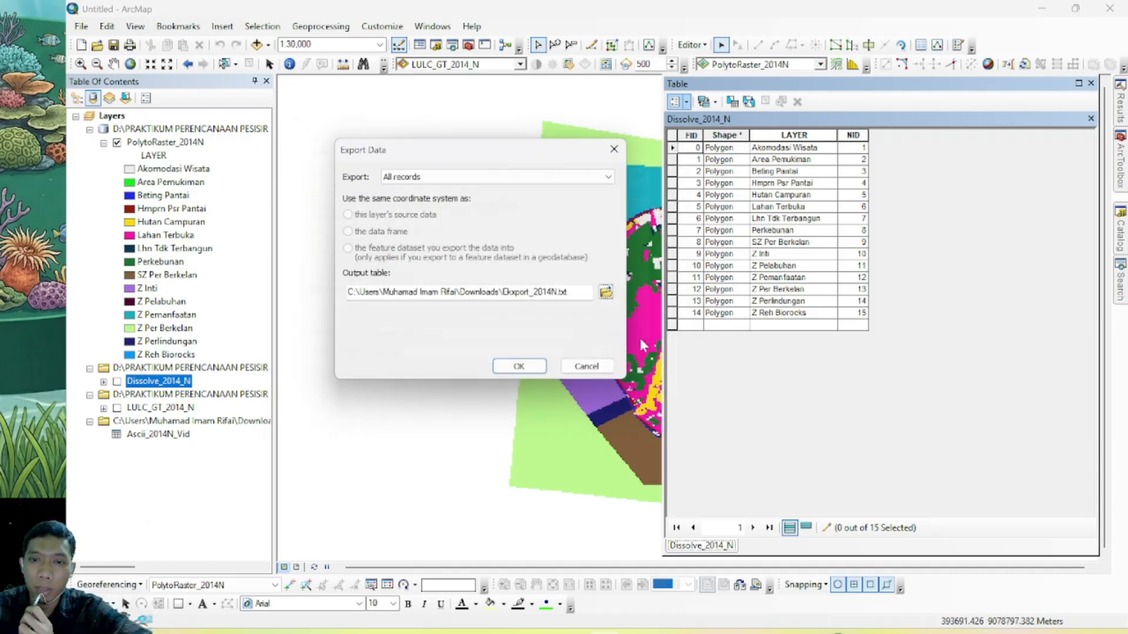
left_click(518, 366)
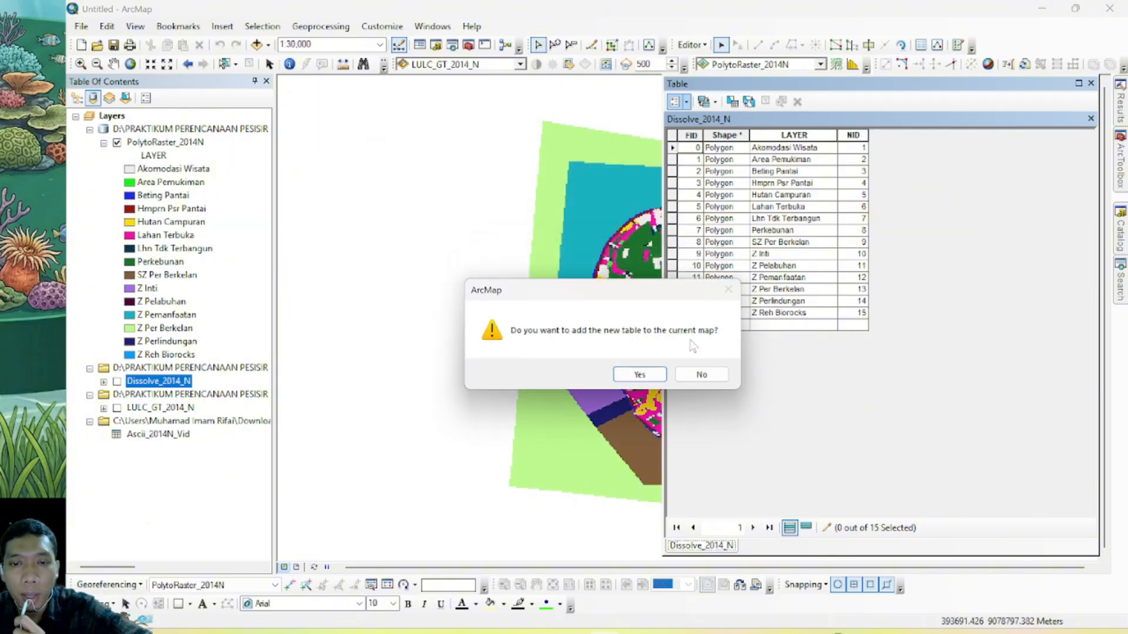
left_click(655, 376)
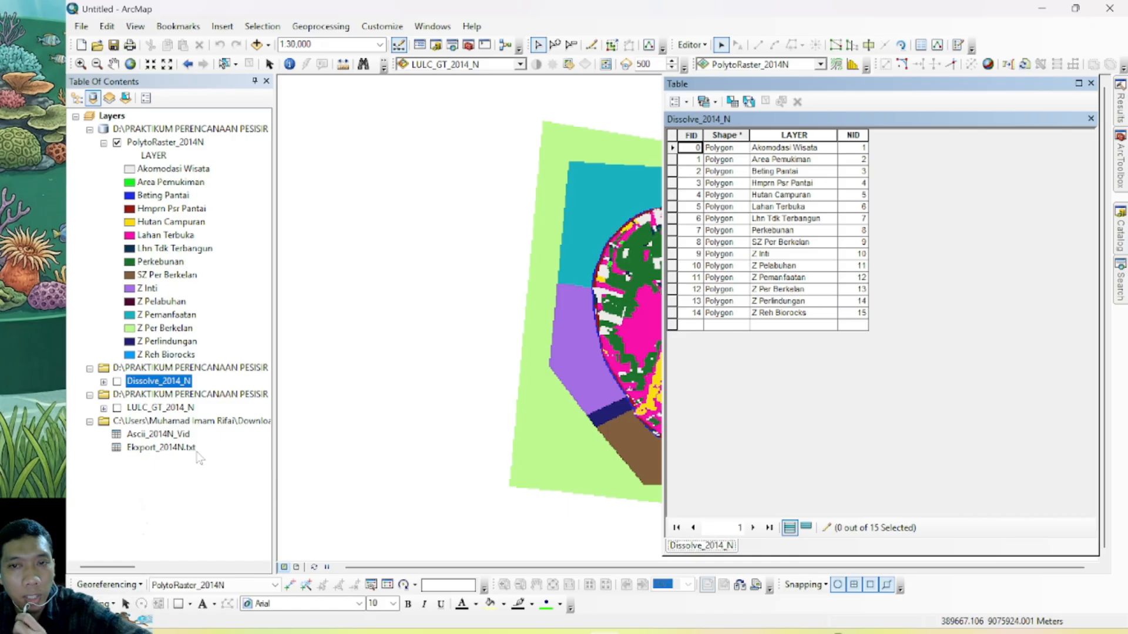
Switch to File Explorer and open Ekxport_2014N.txt from Downloads in a maximized Notepad window
mouse_move(472, 633)
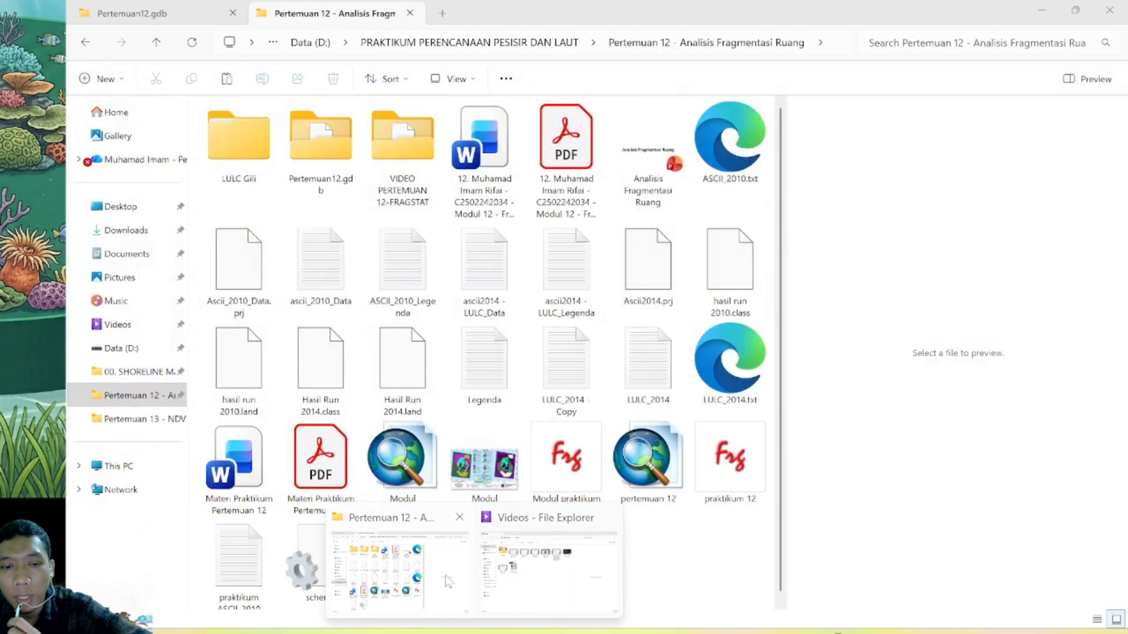
left_click(446, 582)
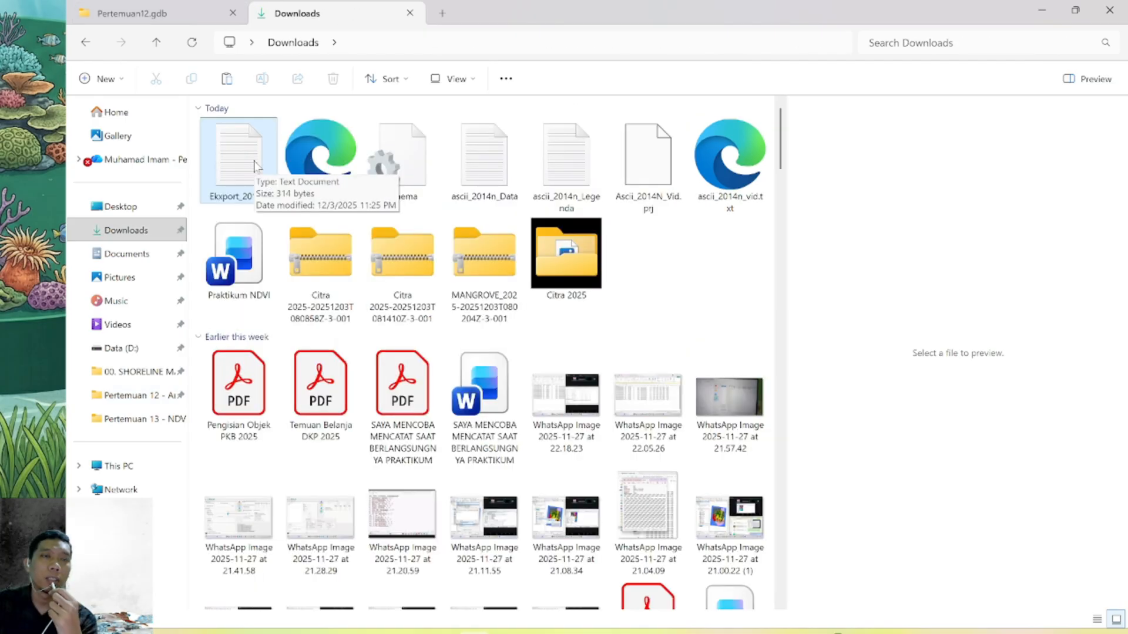
double_click(254, 165)
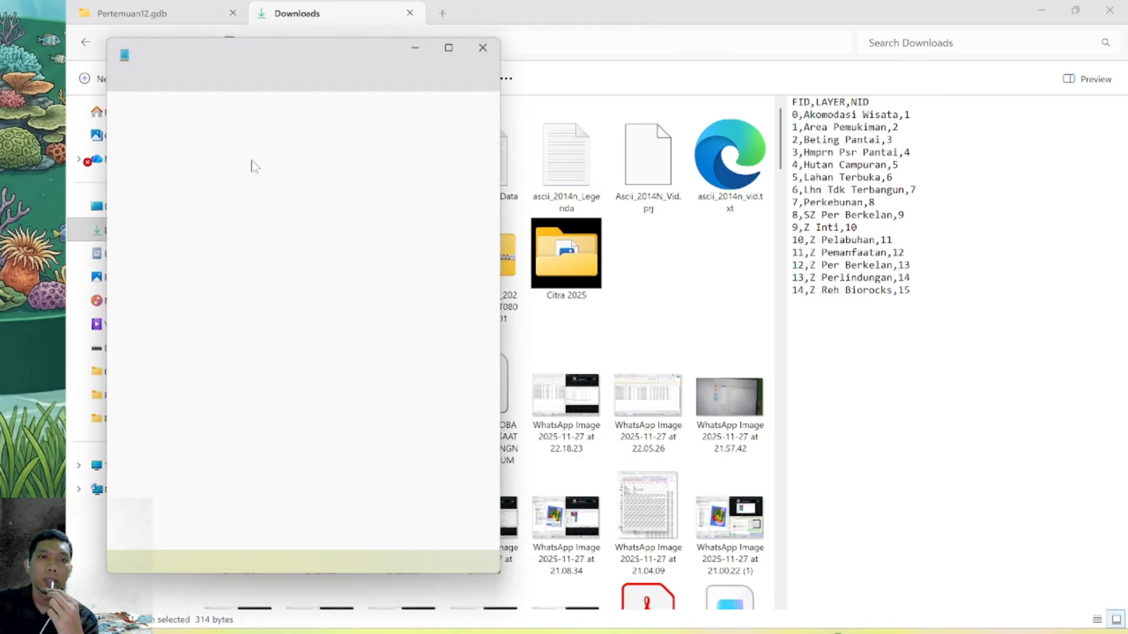
left_click(450, 46)
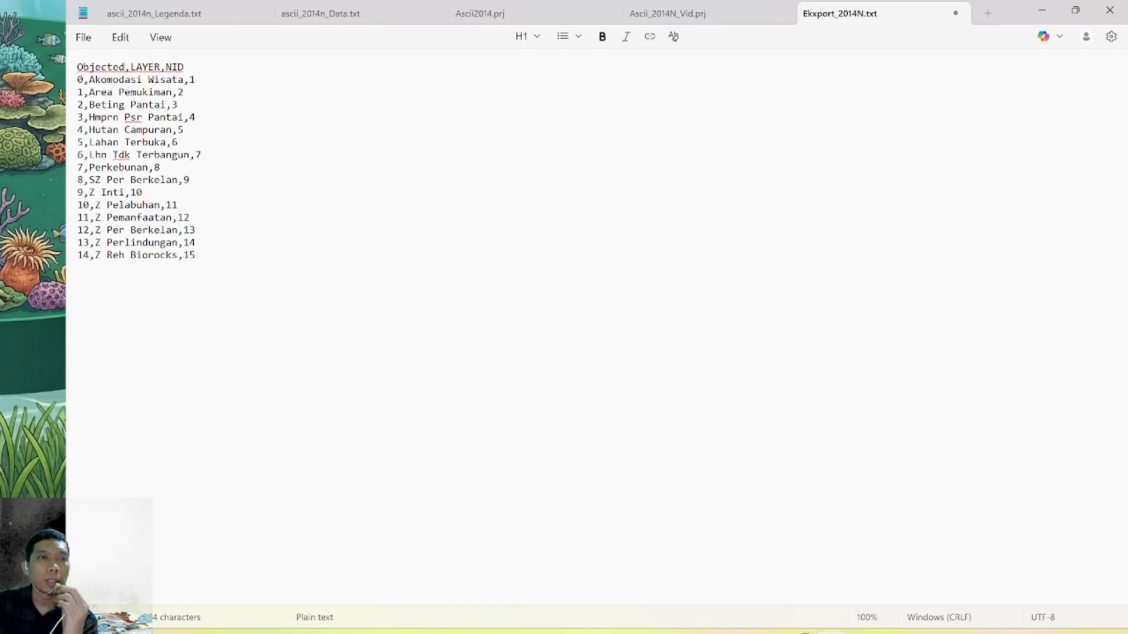
Rename the FID header to Objected and replace the NID values of Akomodasi Wisata and Area Pemukiman with "t, f"
left_click_drag(78, 66, 124, 67)
double_click(194, 80)
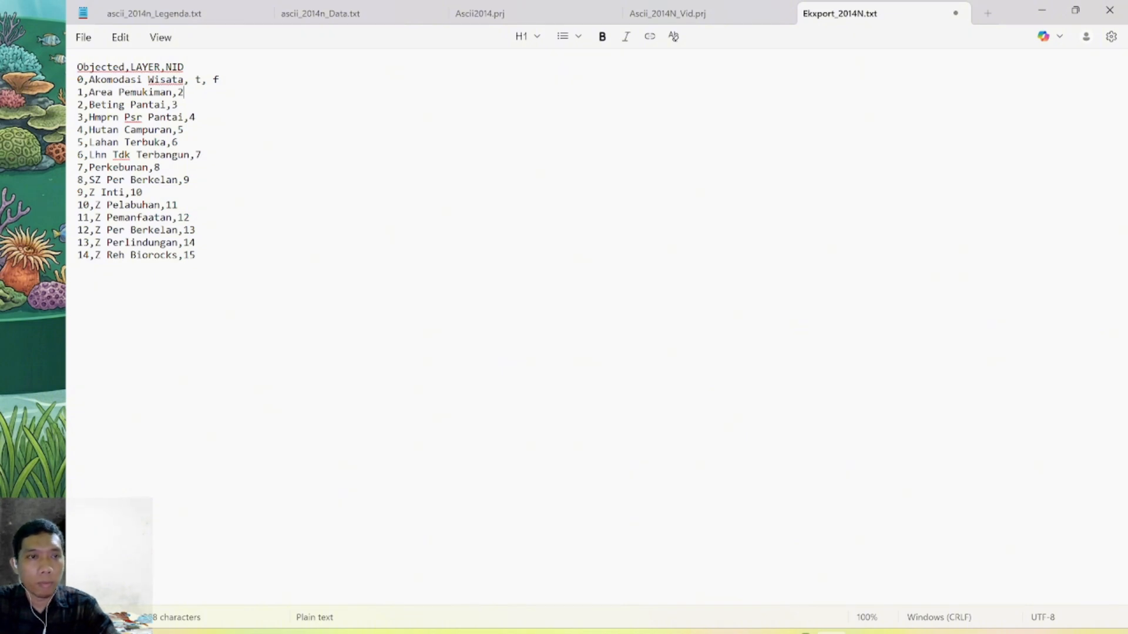
key("BackSpace")
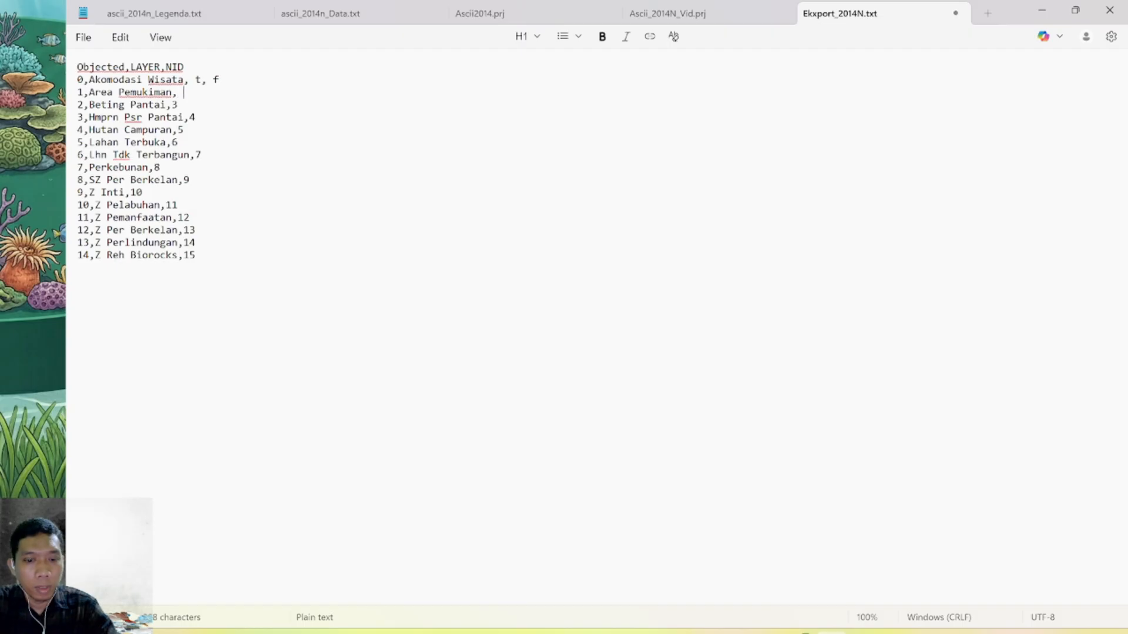
type("t, ")
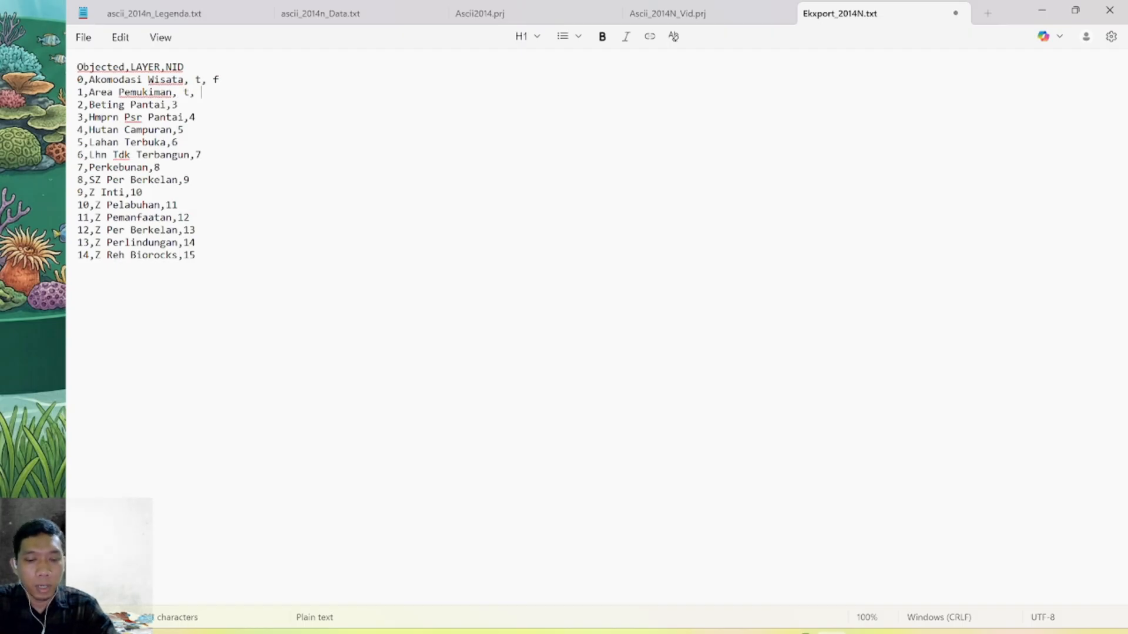
type("f")
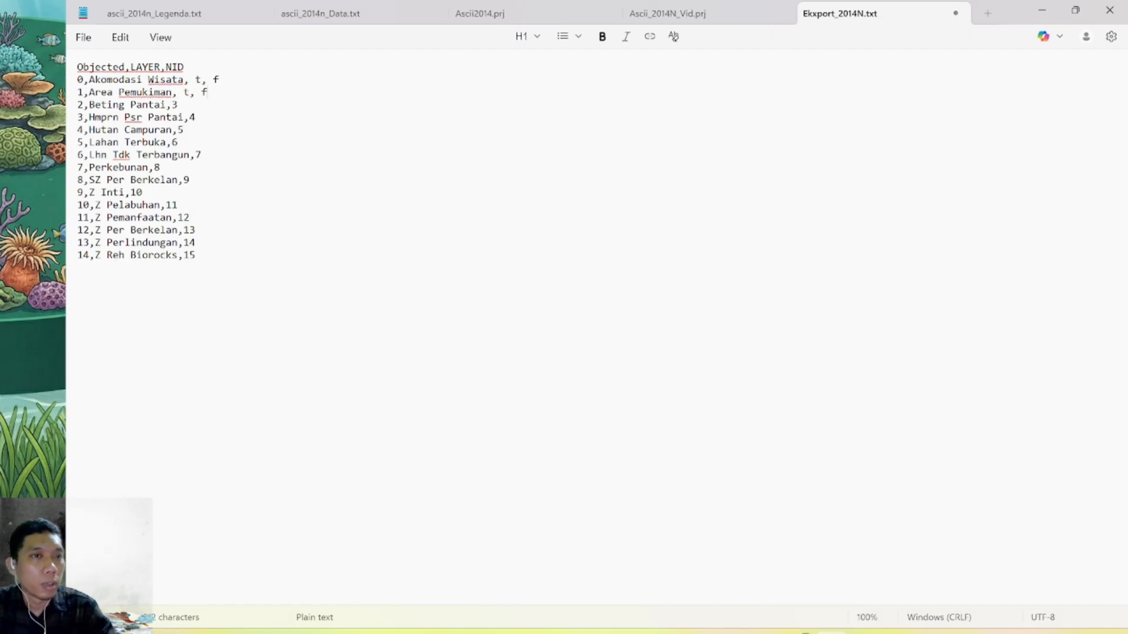
Replace the NID values in the remaining class rows with "t, f", renumber the rows 1 to 15, and save the file
key("BackSpace")
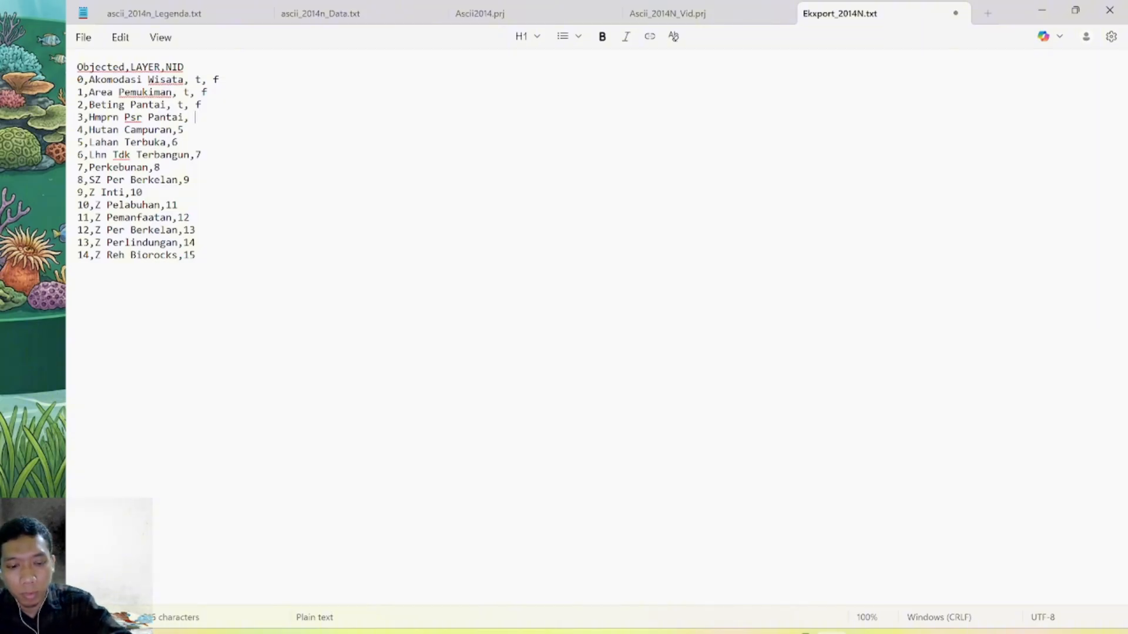
type("t")
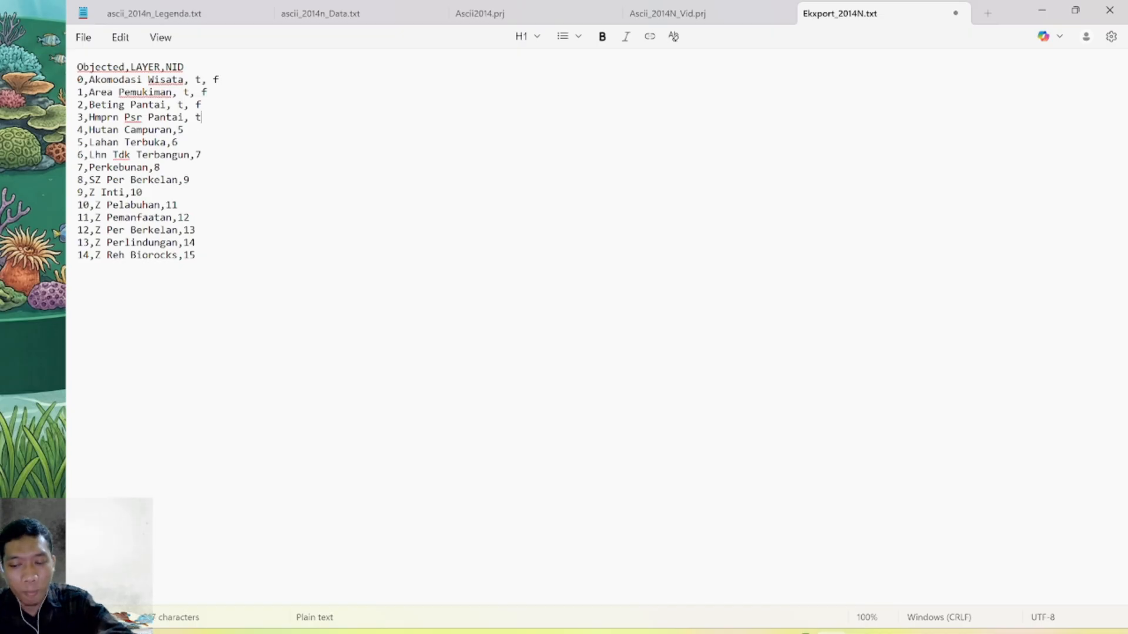
type(", f")
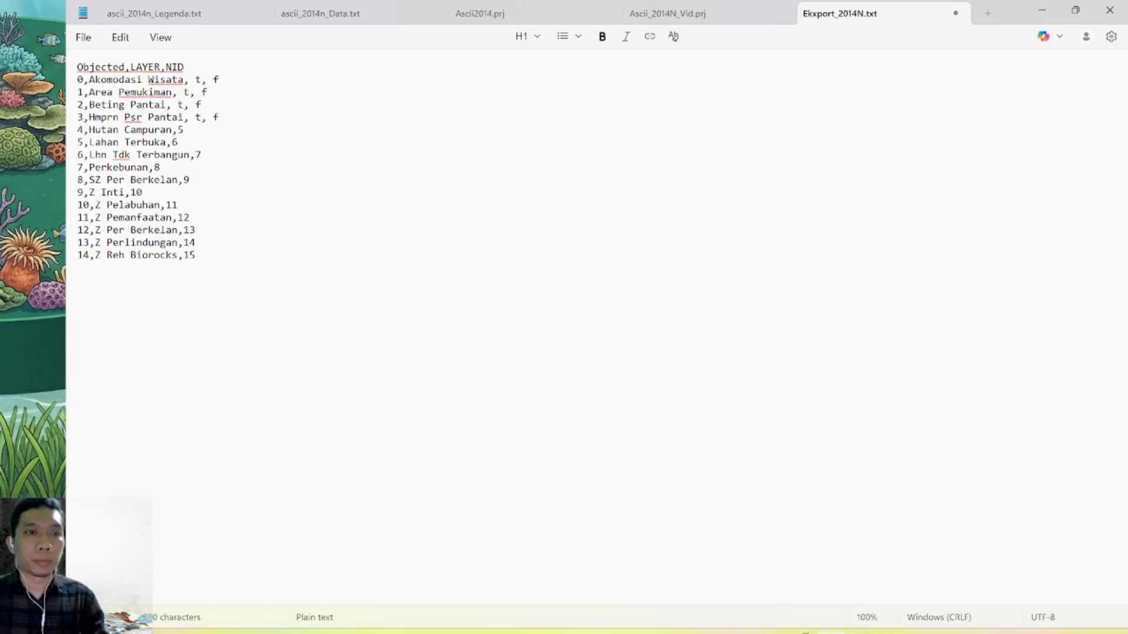
type(", t, f, t, f")
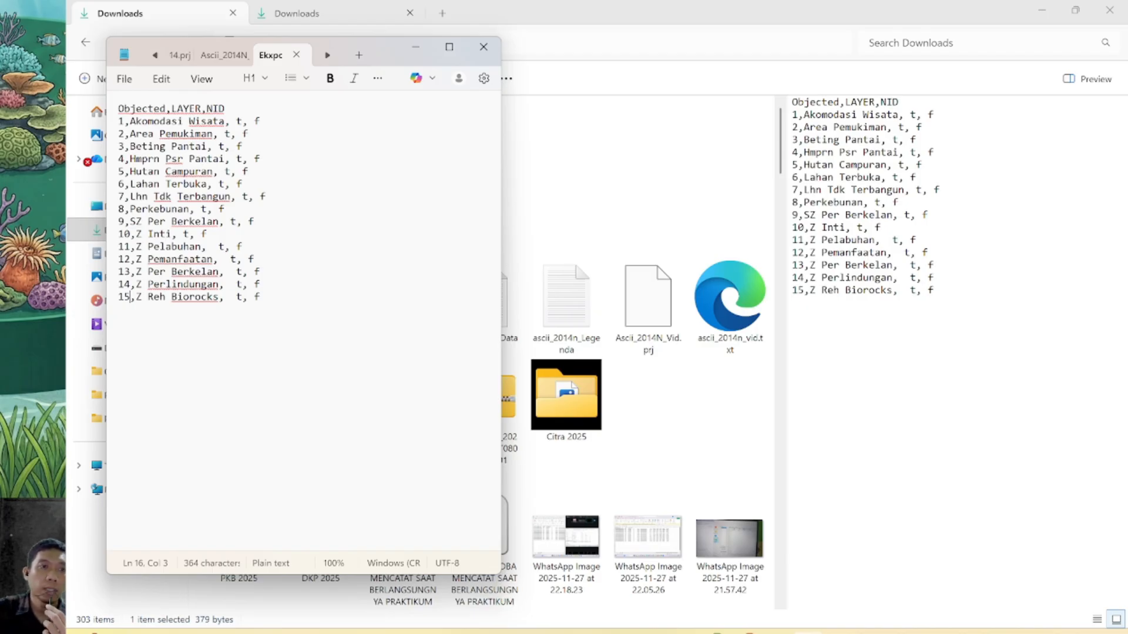
left_click(188, 297)
left_click(249, 134)
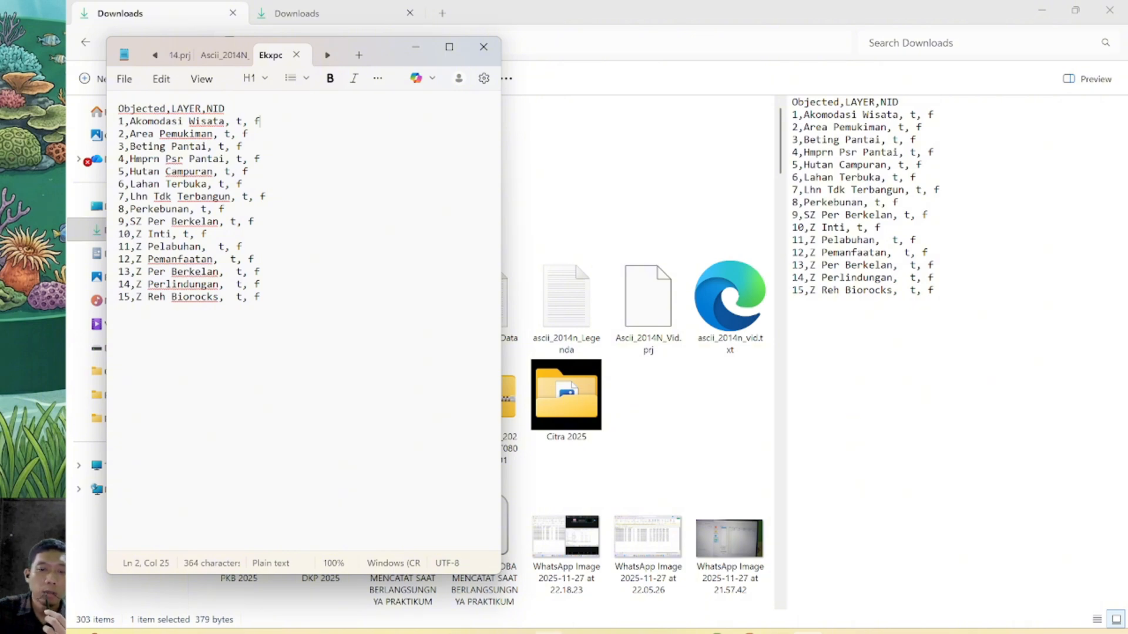
Switch to Fragstats, start a new analysis session, and widen the input layers pane to show its full options
left_click(548, 633)
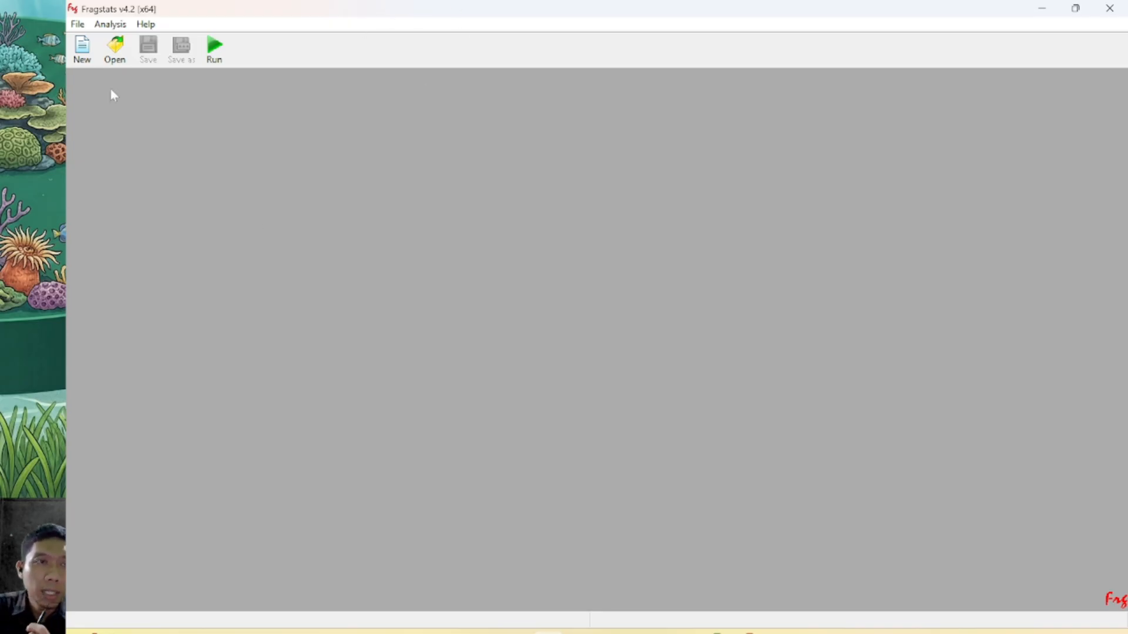
left_click(82, 48)
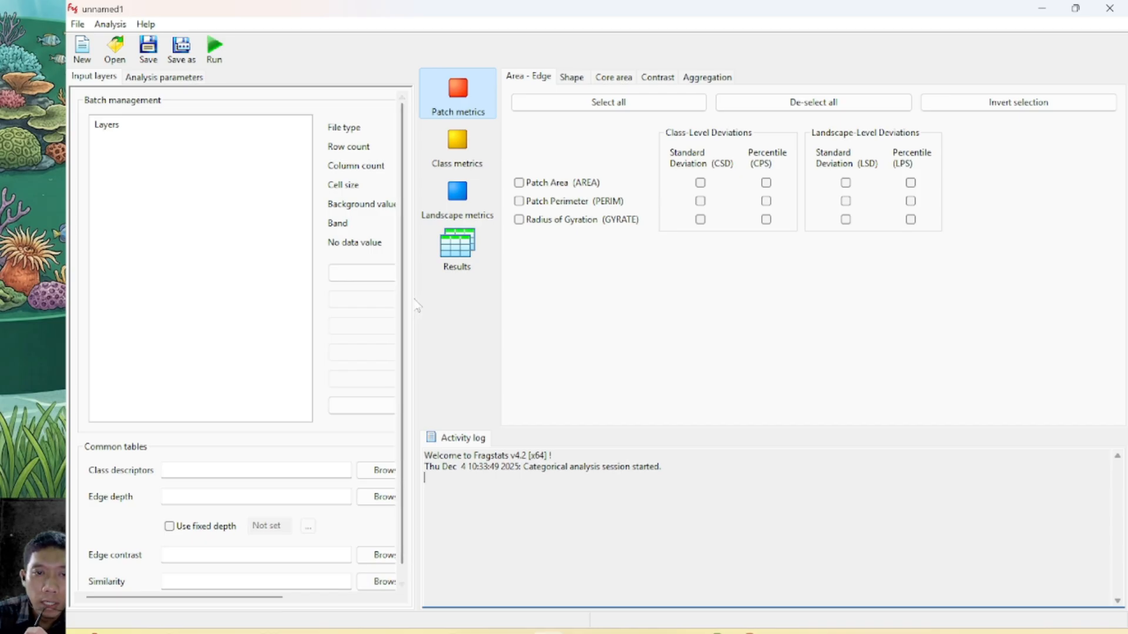
left_click_drag(418, 299, 672, 297)
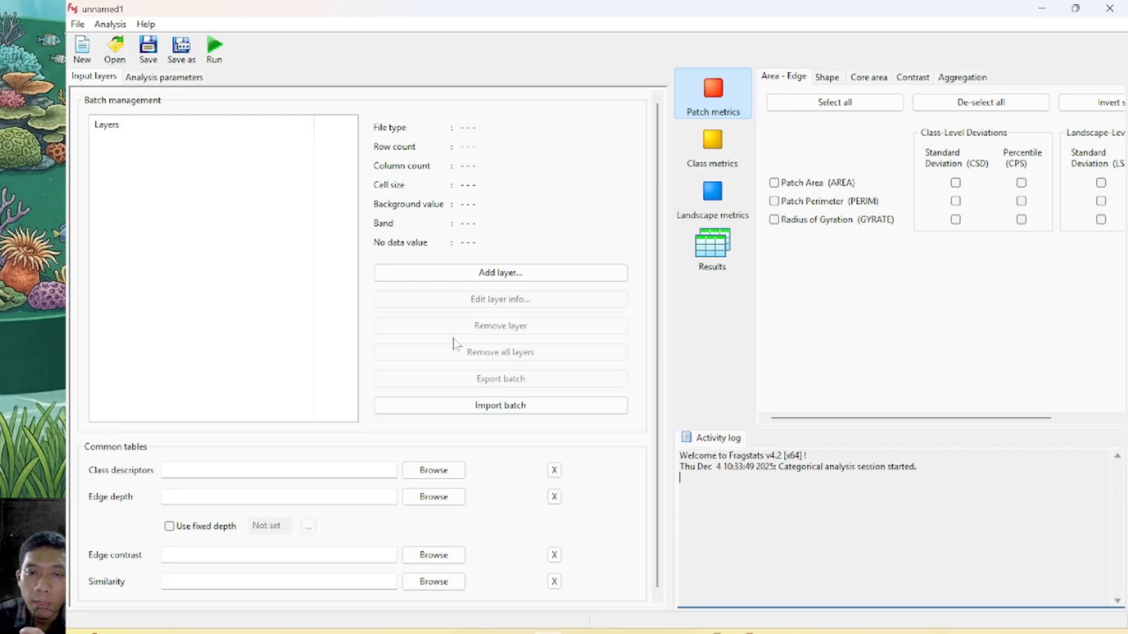
Start adding a Raw ASCII grid layer and pick ascii_2014n_Data from Downloads, with all file types shown, as its dataset
left_click(518, 281)
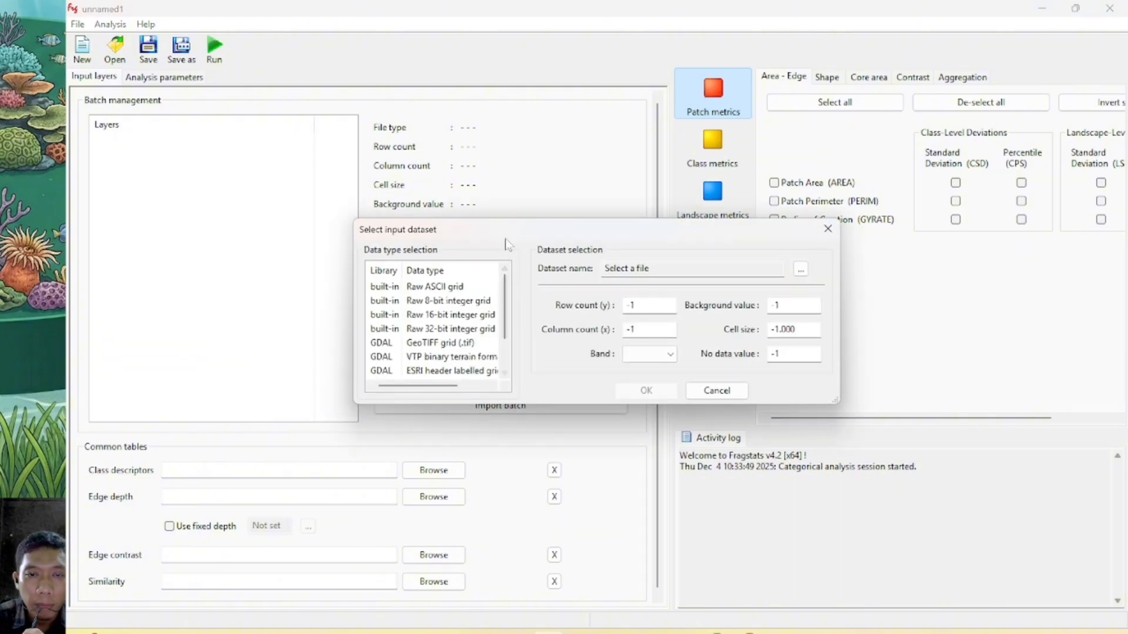
left_click(442, 288)
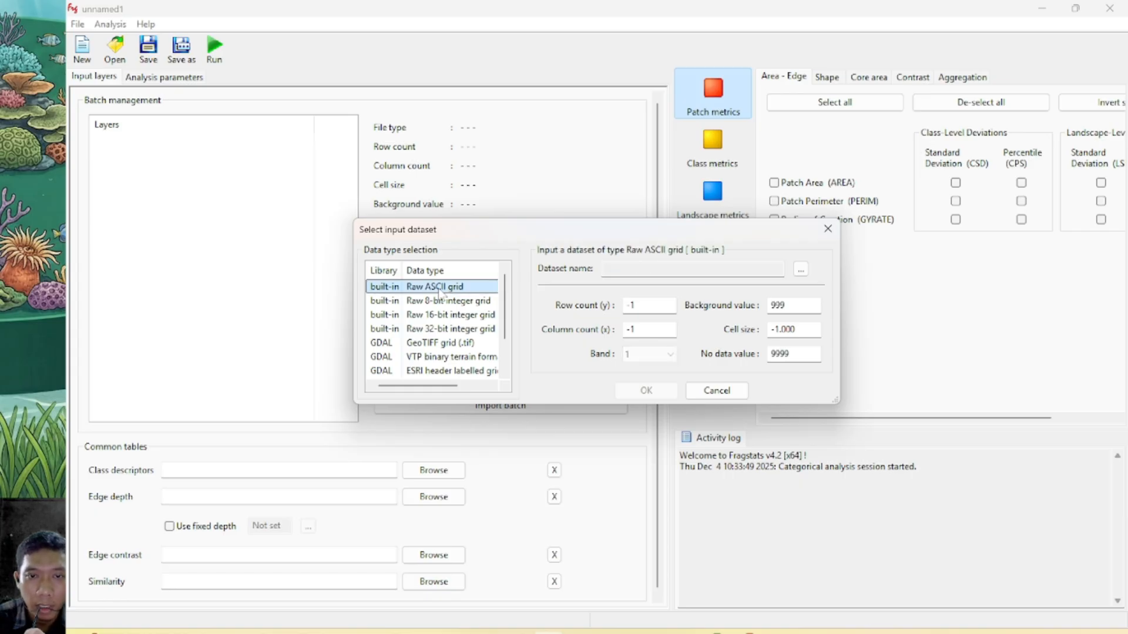
left_click(801, 270)
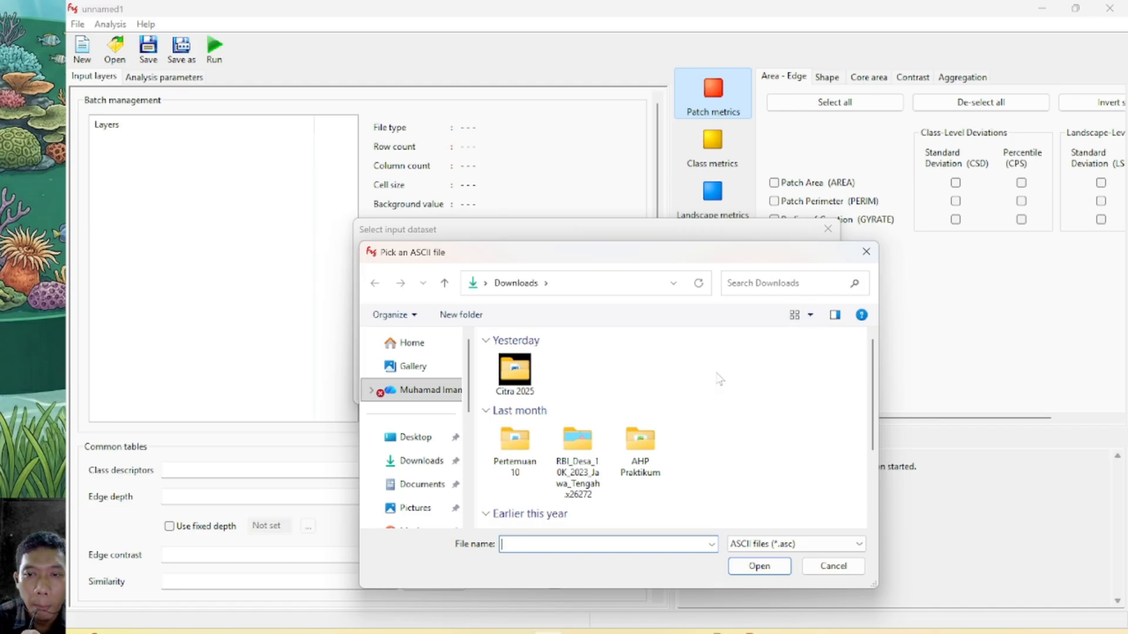
scroll(874, 374, "down", 1)
mouse_move(873, 374)
left_mouse_down()
mouse_move(875, 441)
mouse_move(875, 355)
left_mouse_up()
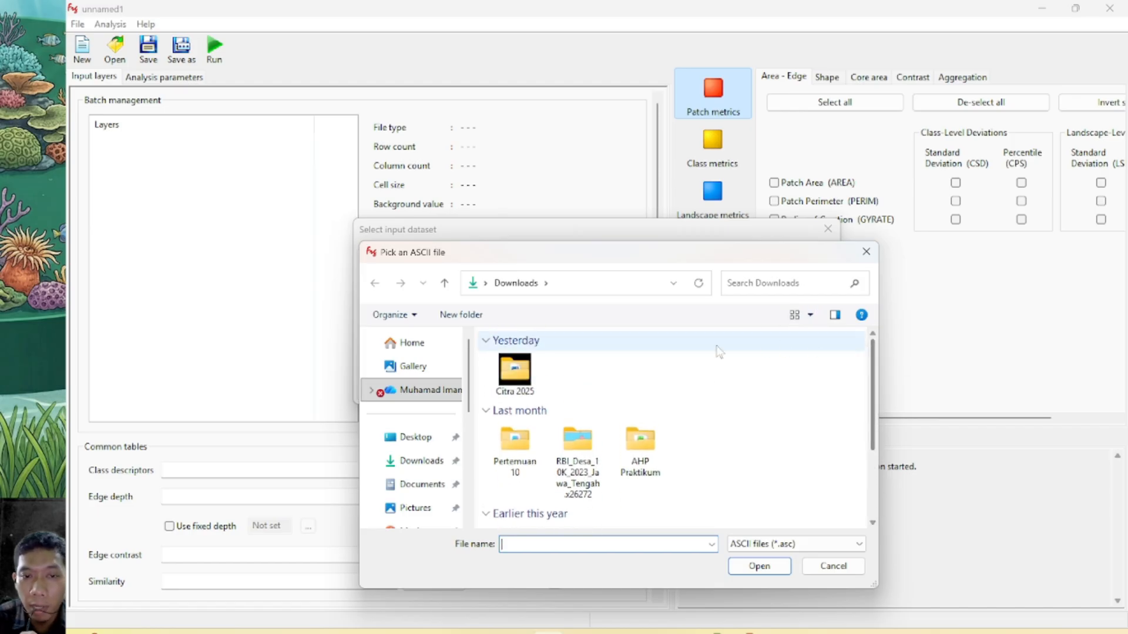
left_click(420, 461)
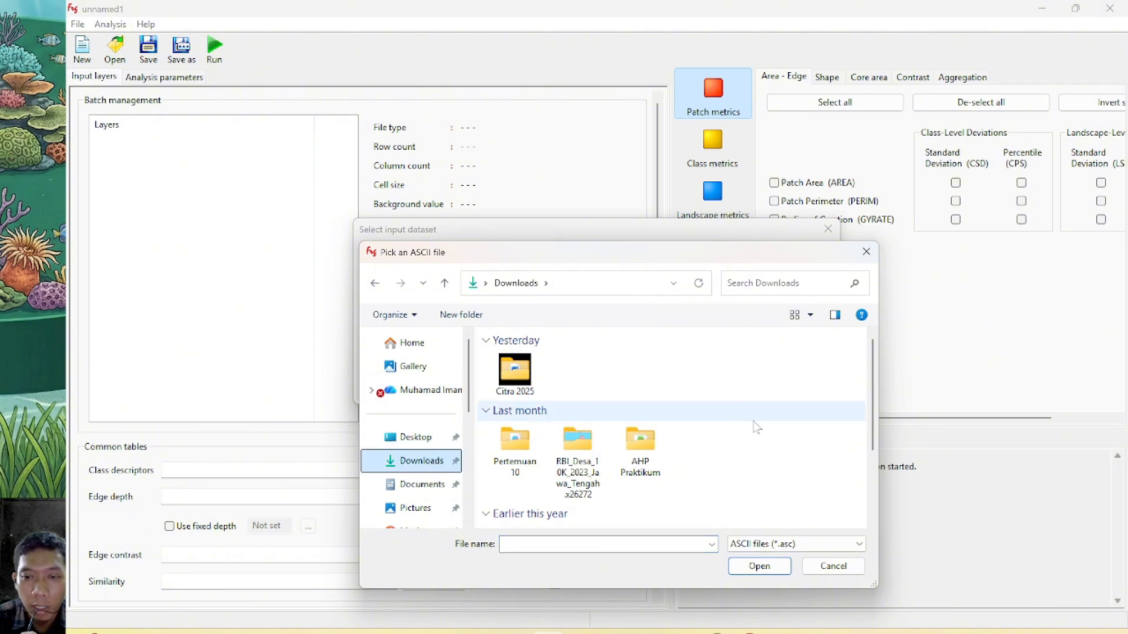
left_click(840, 550)
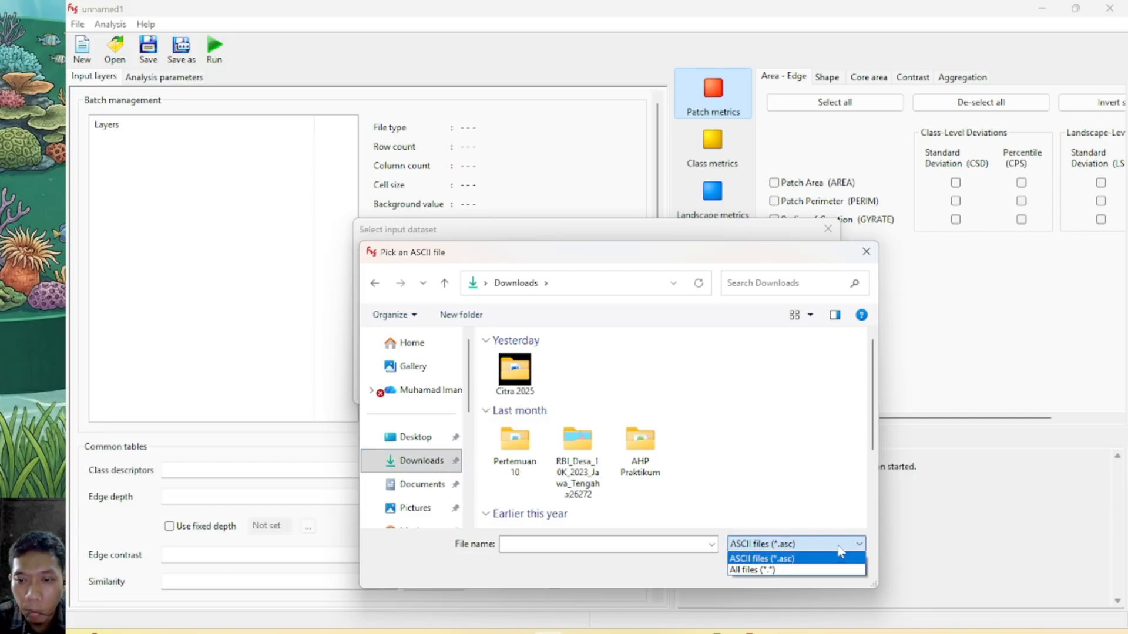
left_click(753, 570)
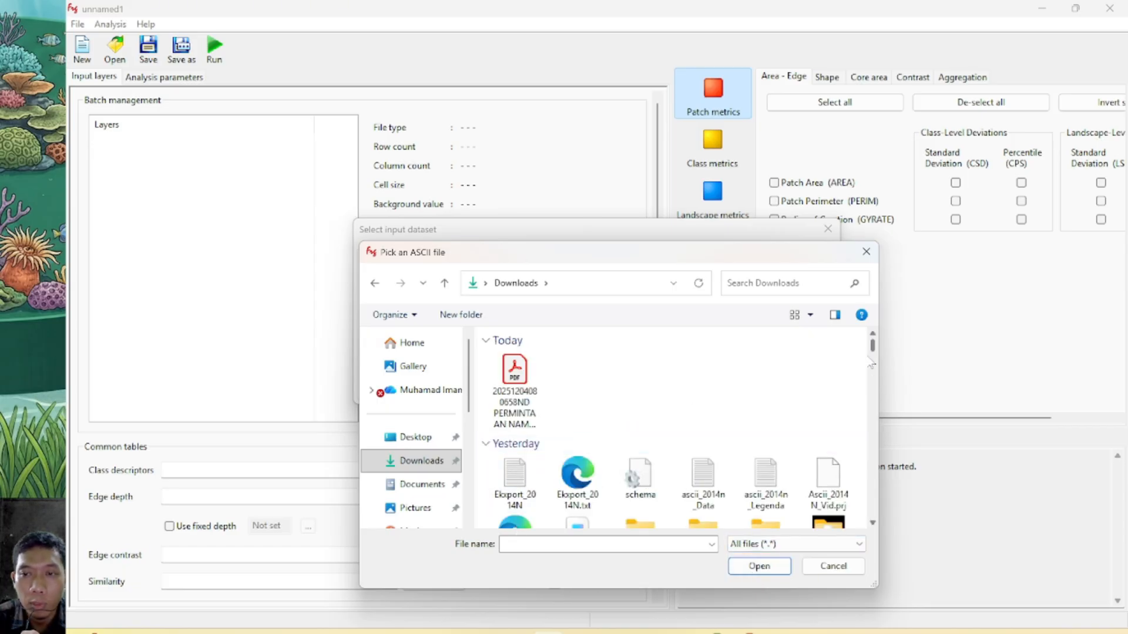
left_click(704, 482)
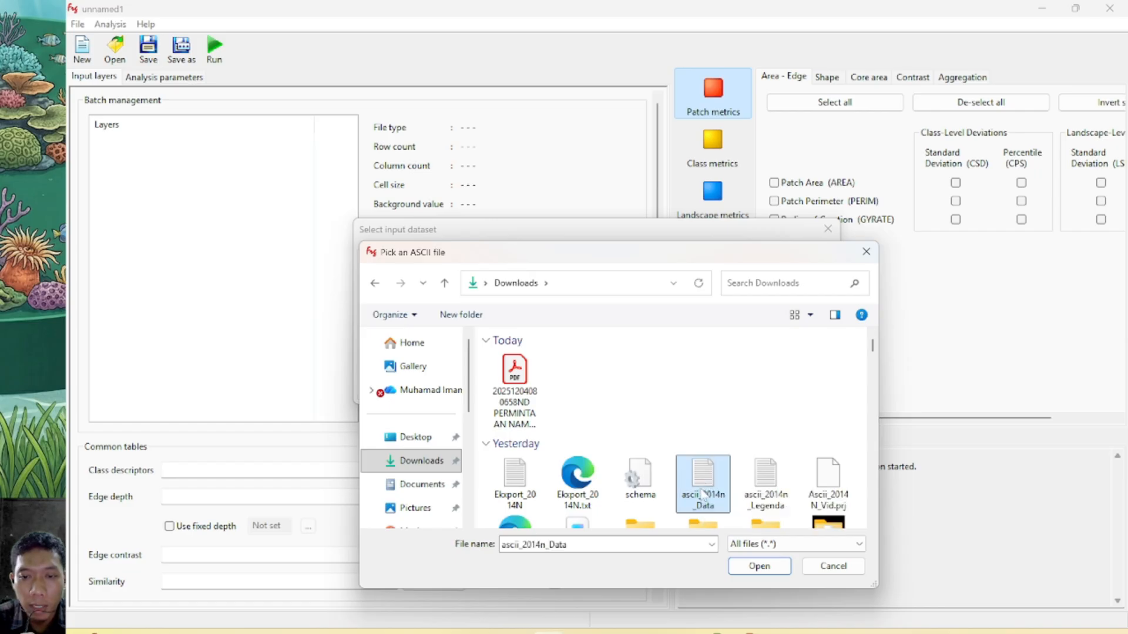
left_click(761, 567)
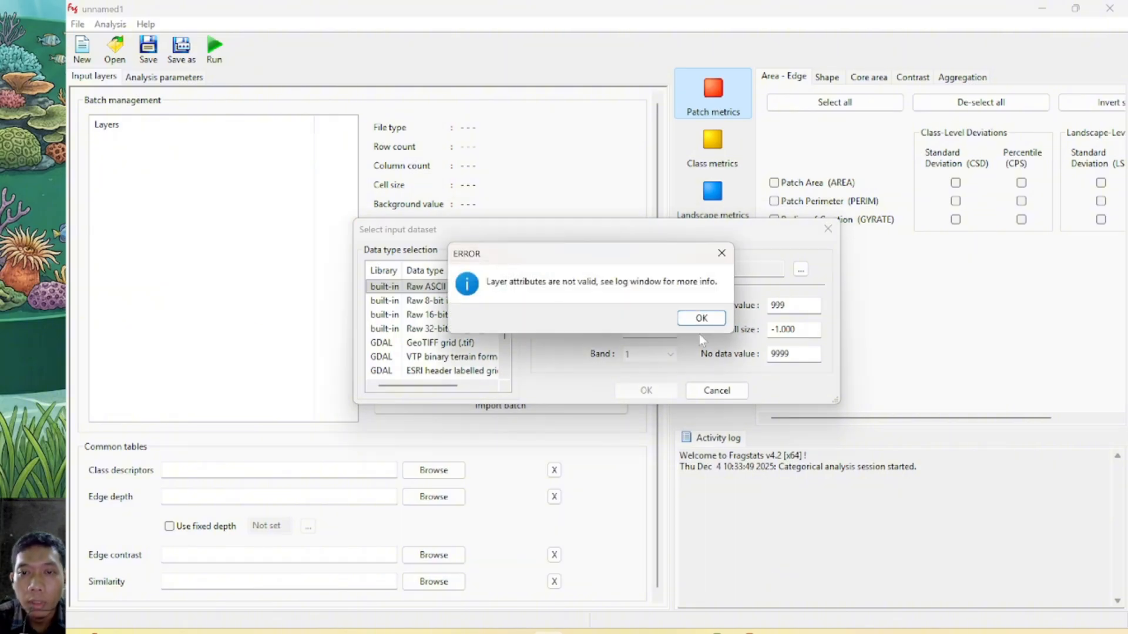
left_click(697, 318)
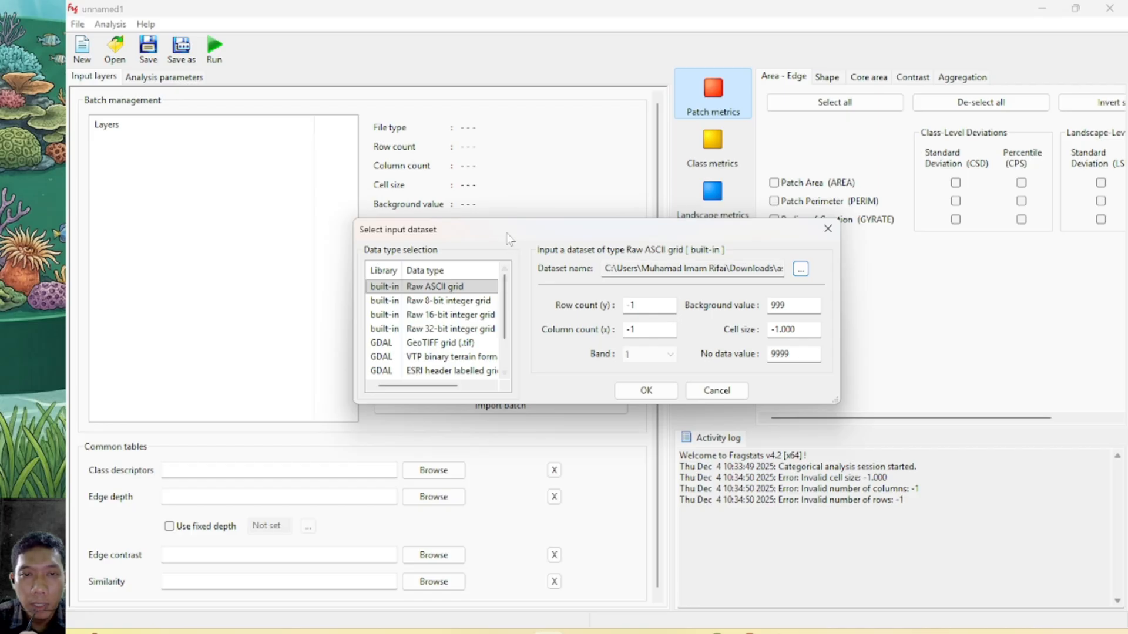
Open ascii_2014n_Legenda from Downloads in Notepad and show its header values beside the Fragstats input dataset dialog
left_click_drag(498, 228, 705, 230)
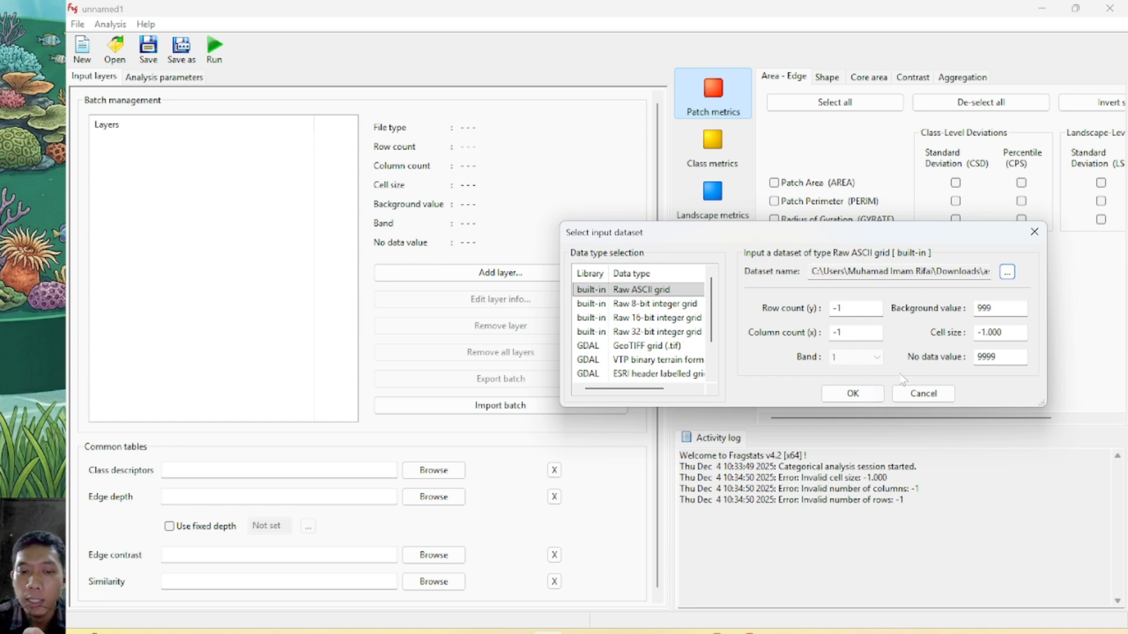
left_click(355, 633)
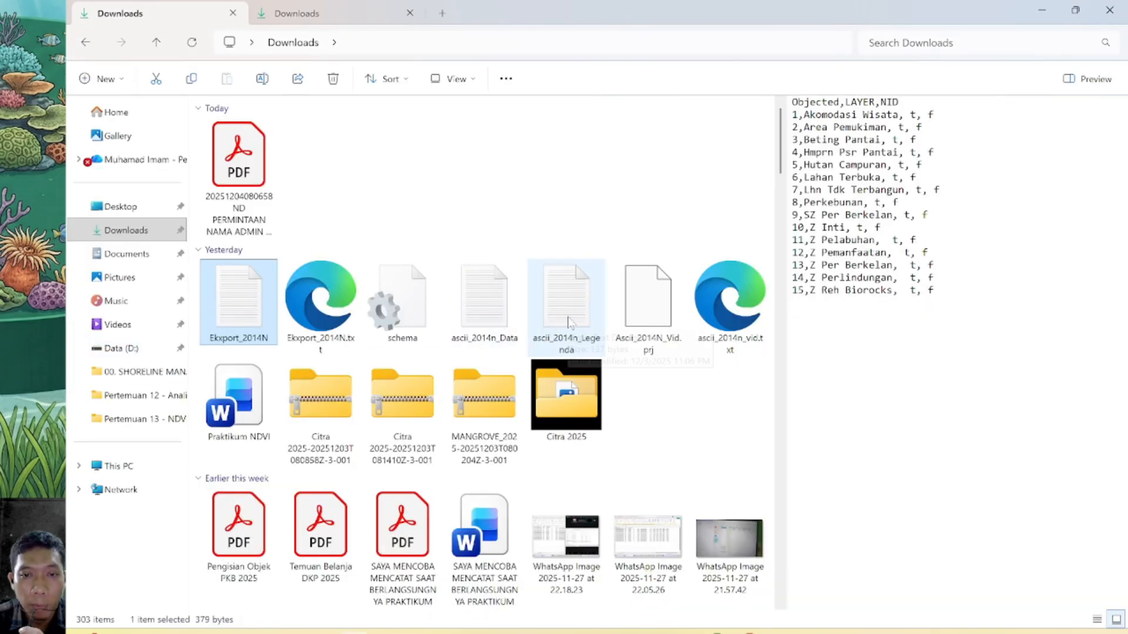
double_click(568, 321)
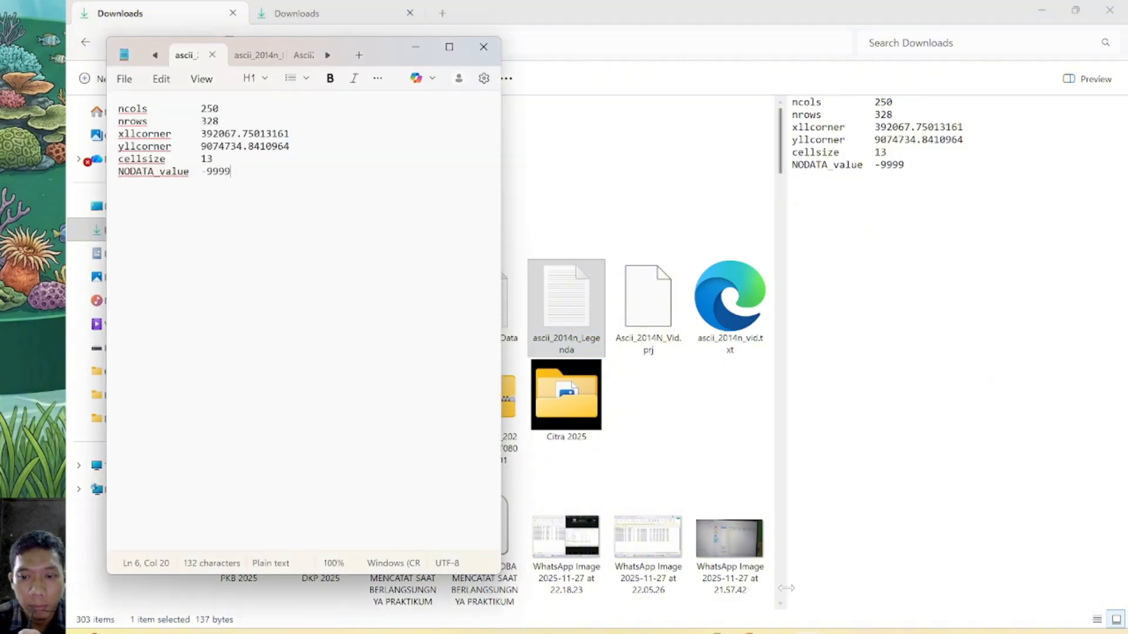
mouse_move(807, 632)
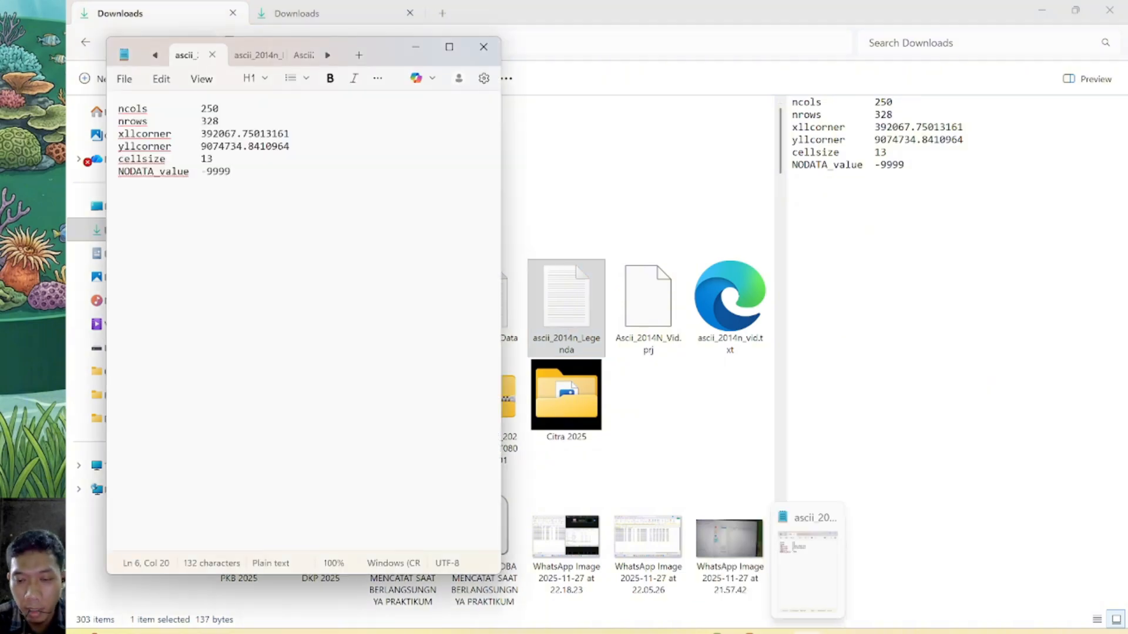
left_click(548, 632)
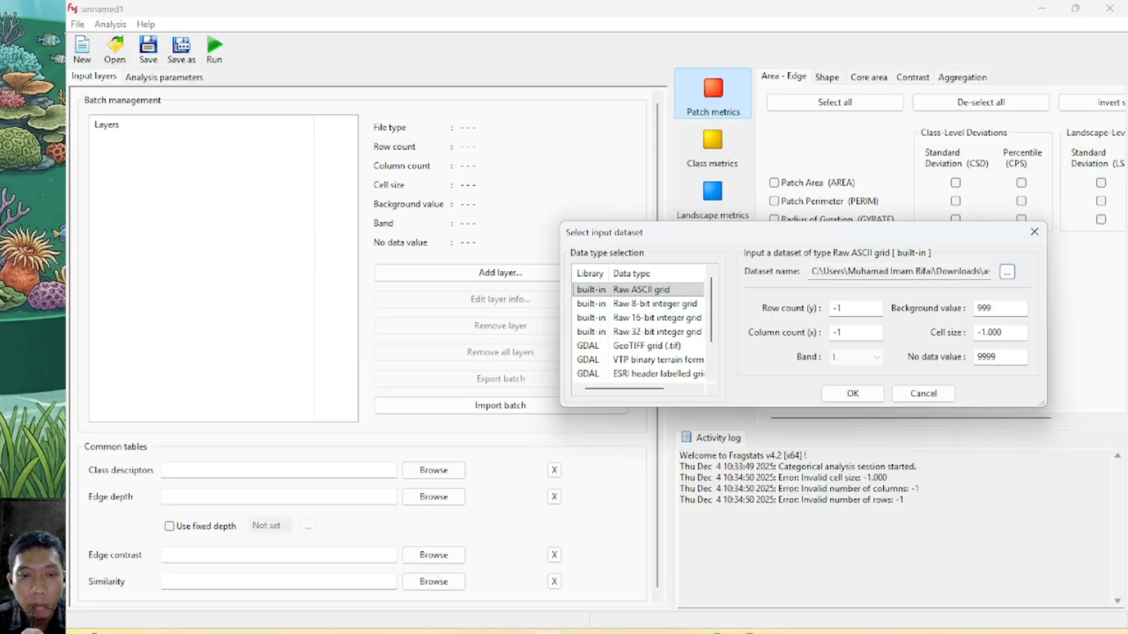
left_click(807, 632)
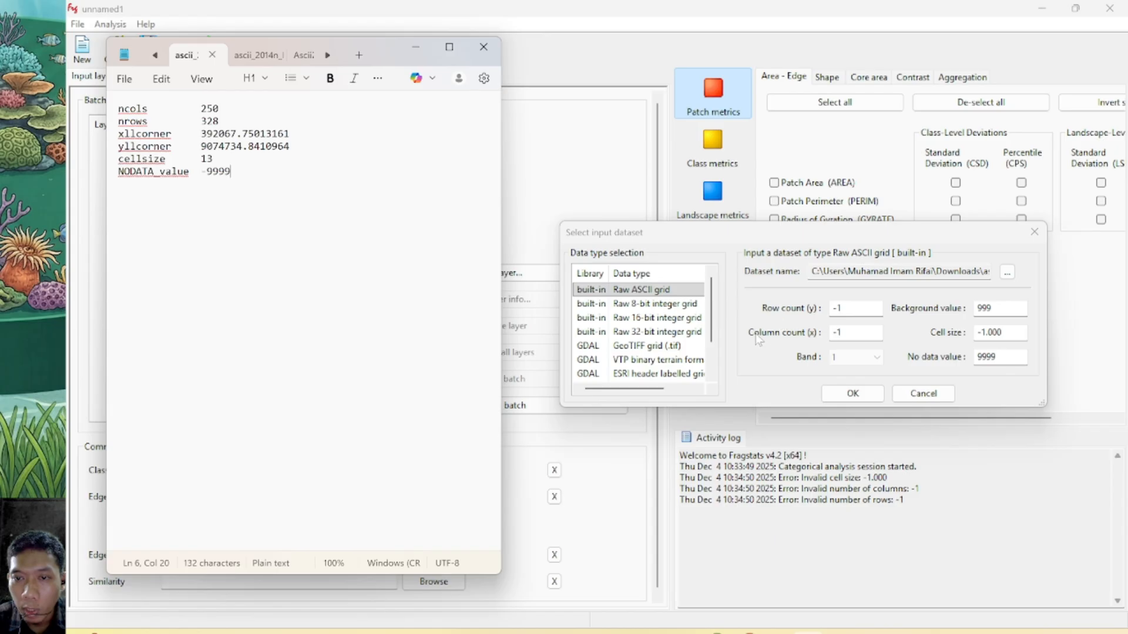
Set the dataset's column count to 250 and row count to 328, consulting the legend file
left_click(855, 332)
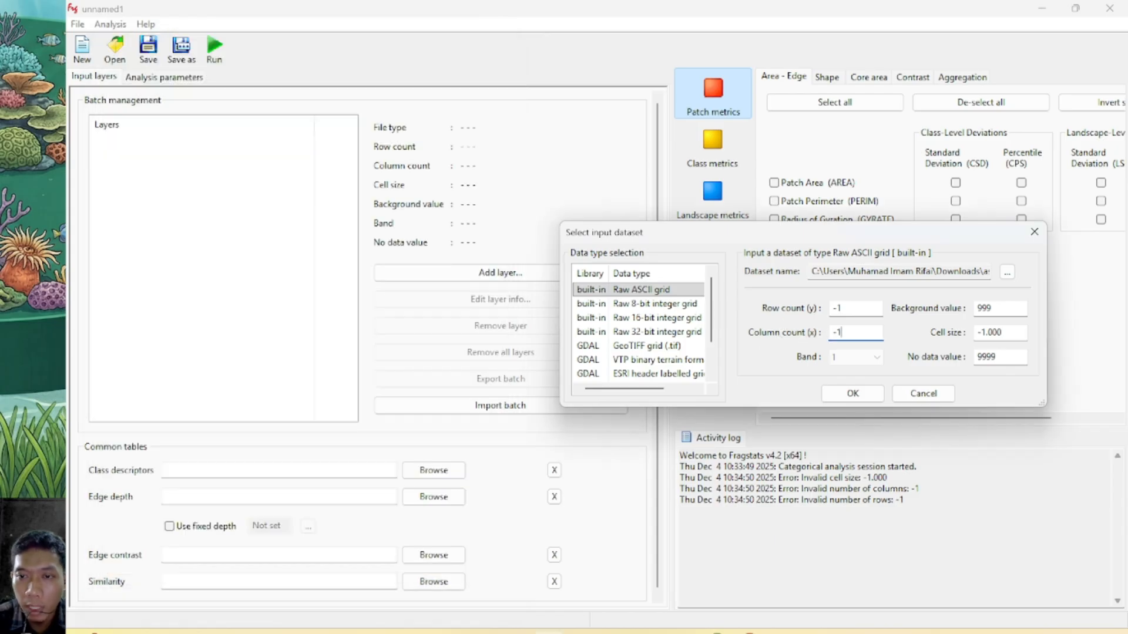
key("BackSpace")
key("BackSpace")
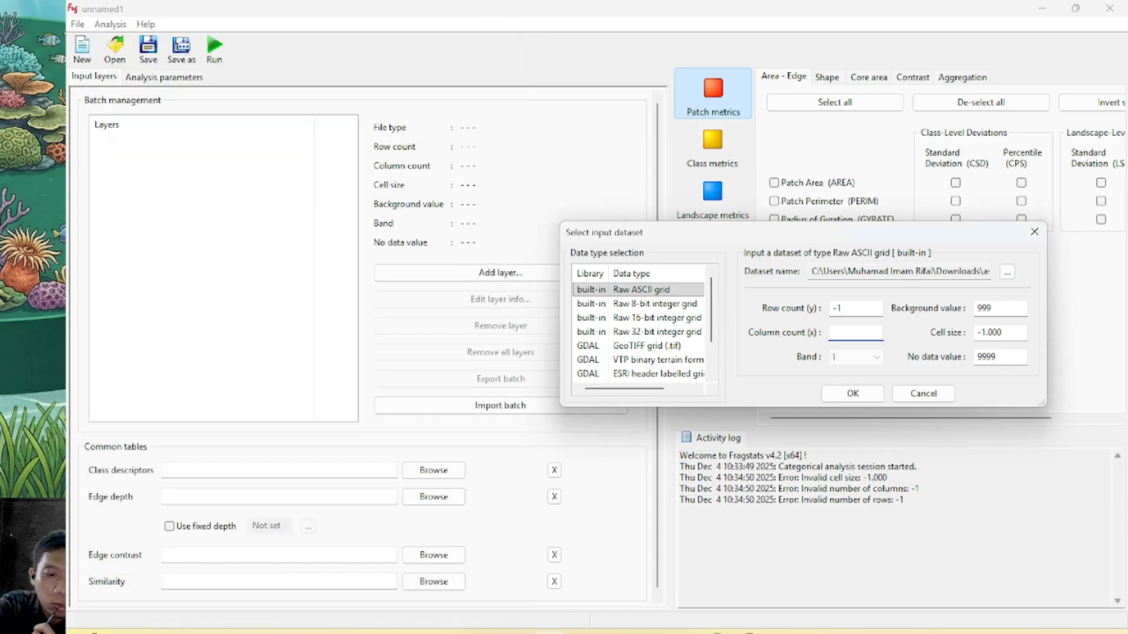
type("250")
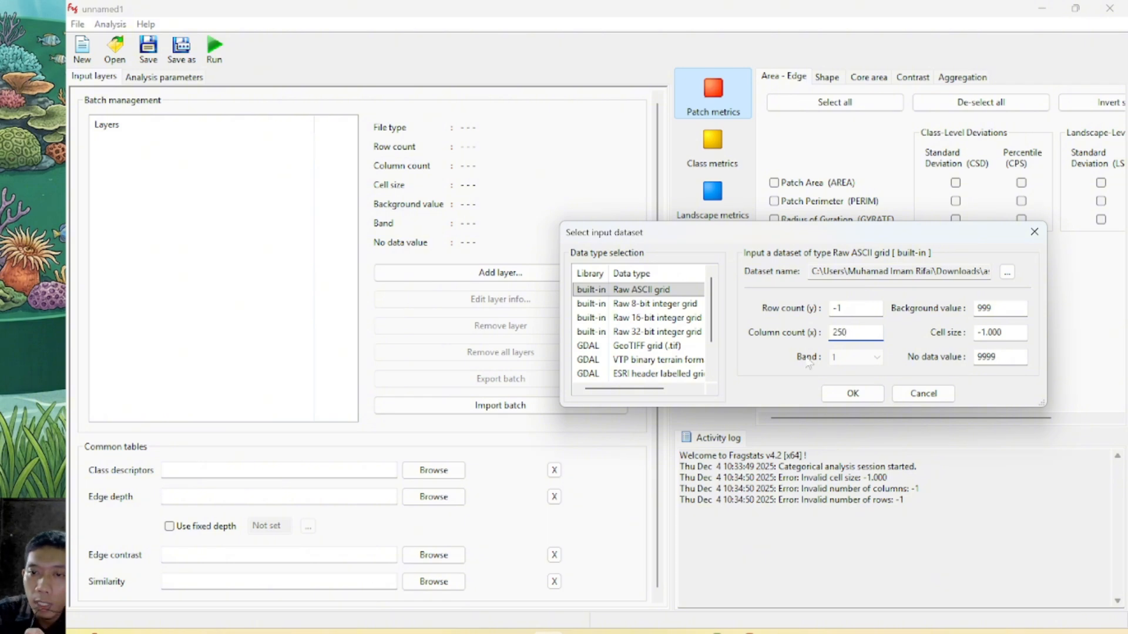
key("alt+Tab")
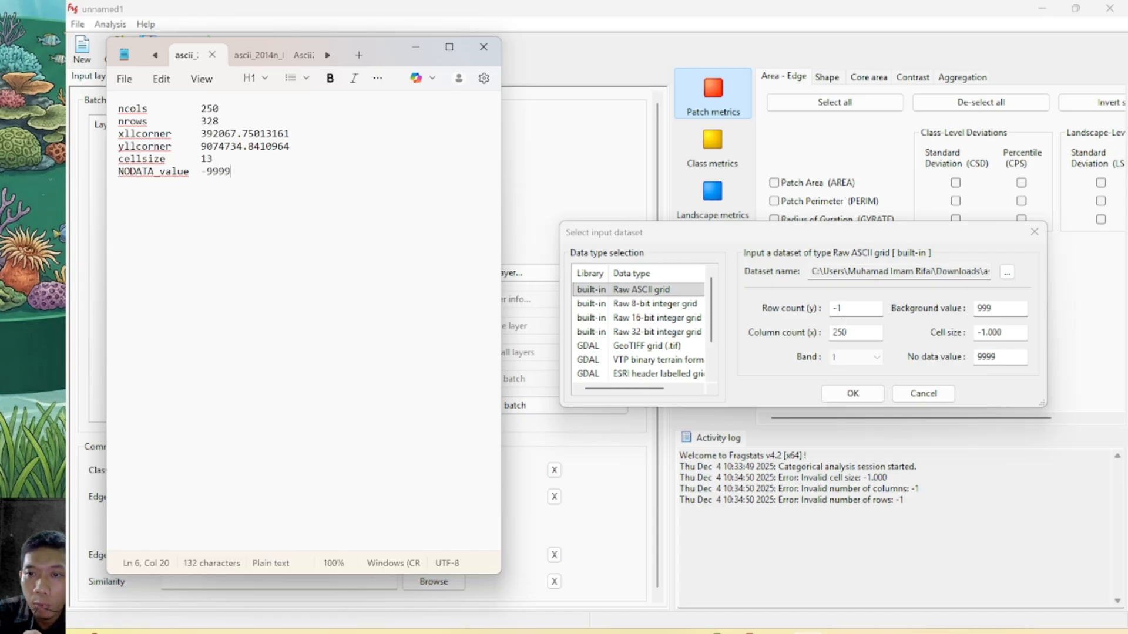
key("alt+Tab")
key("BackSpace")
key("BackSpace")
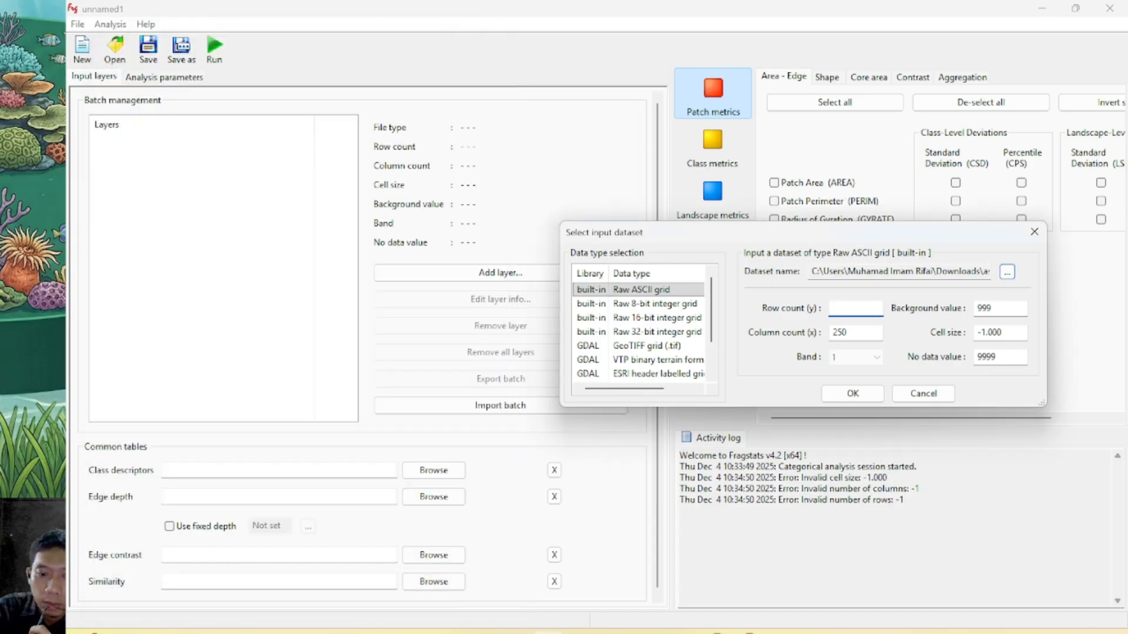
type("328")
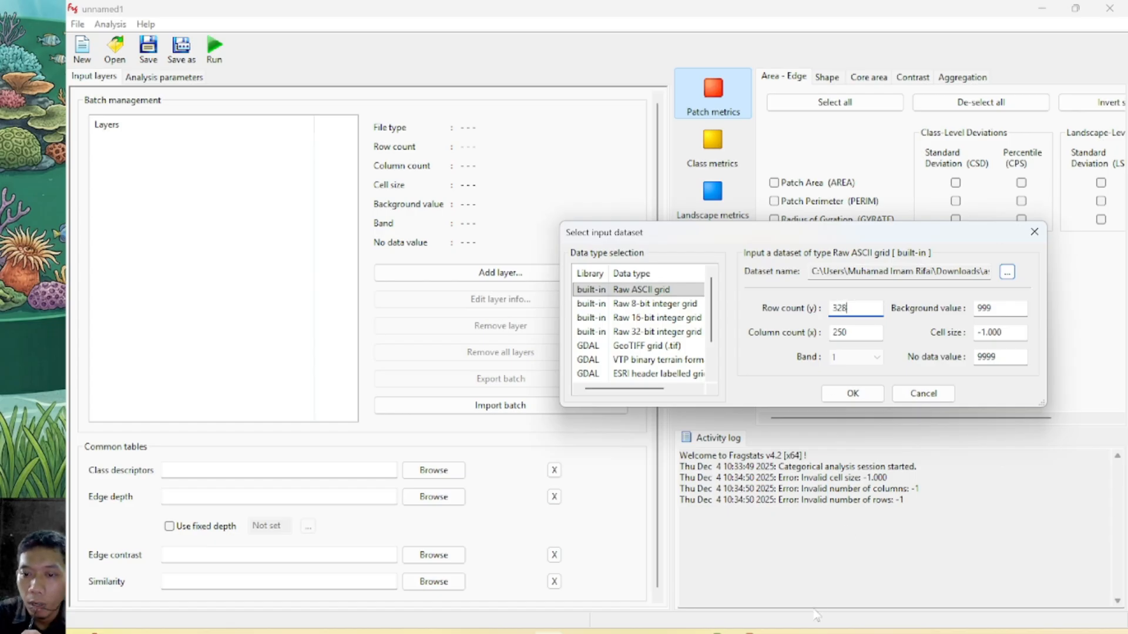
Check the cellsize entry in the legend file and set the dataset's cell size to 13
left_click(809, 631)
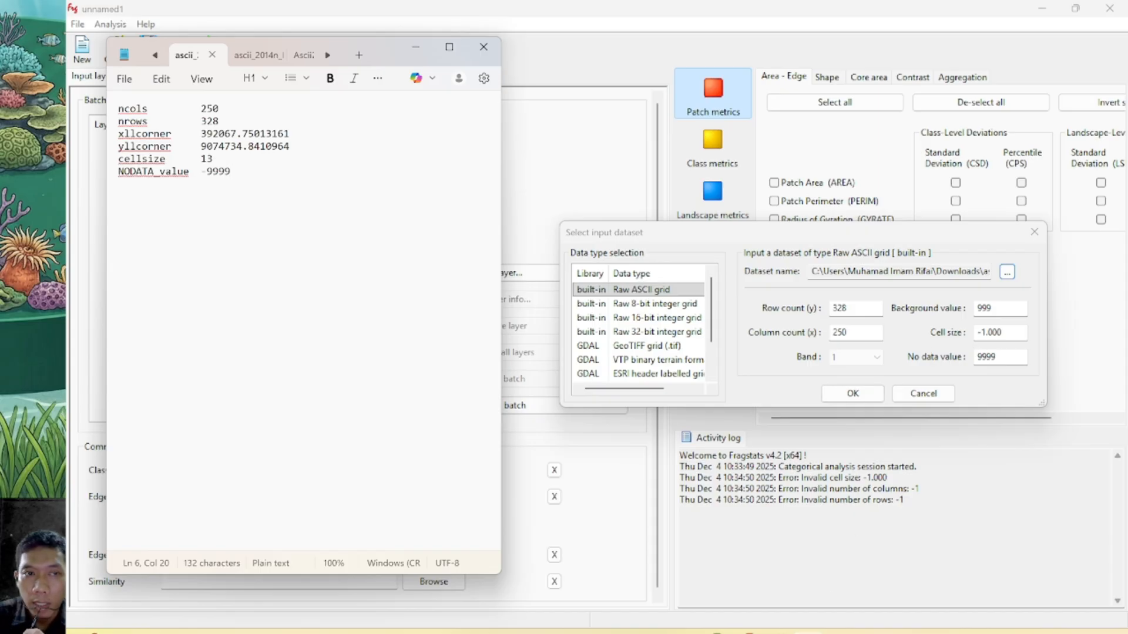
left_click(1006, 333)
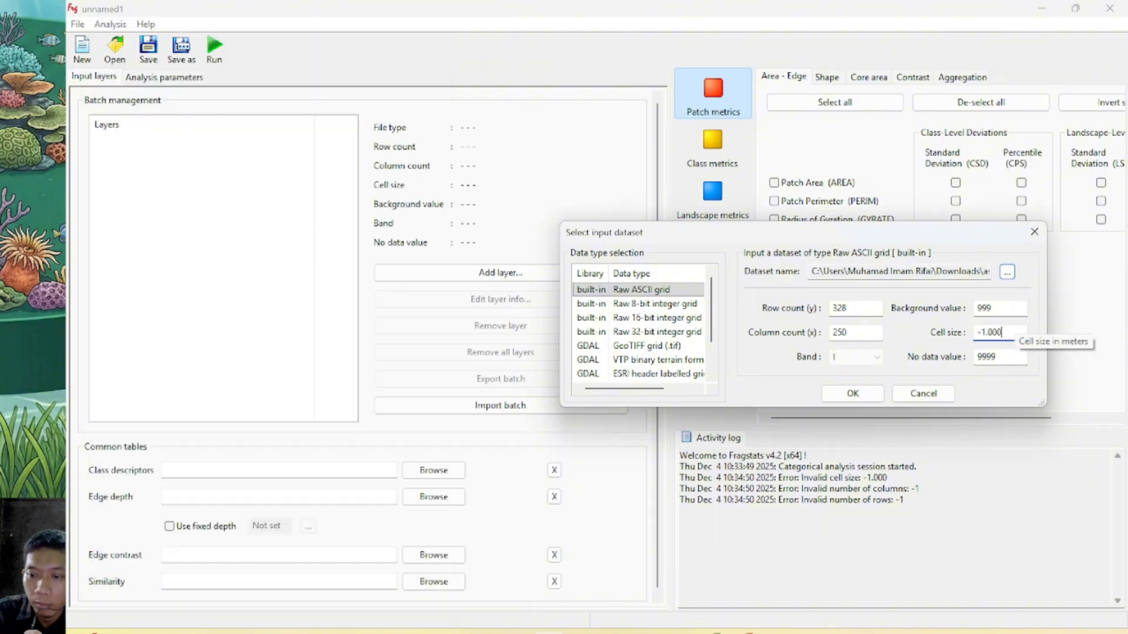
key("BackSpace")
key("BackSpace")
key("BackSpace")
key("BackSpace")
key("BackSpace")
key("BackSpace")
type("13")
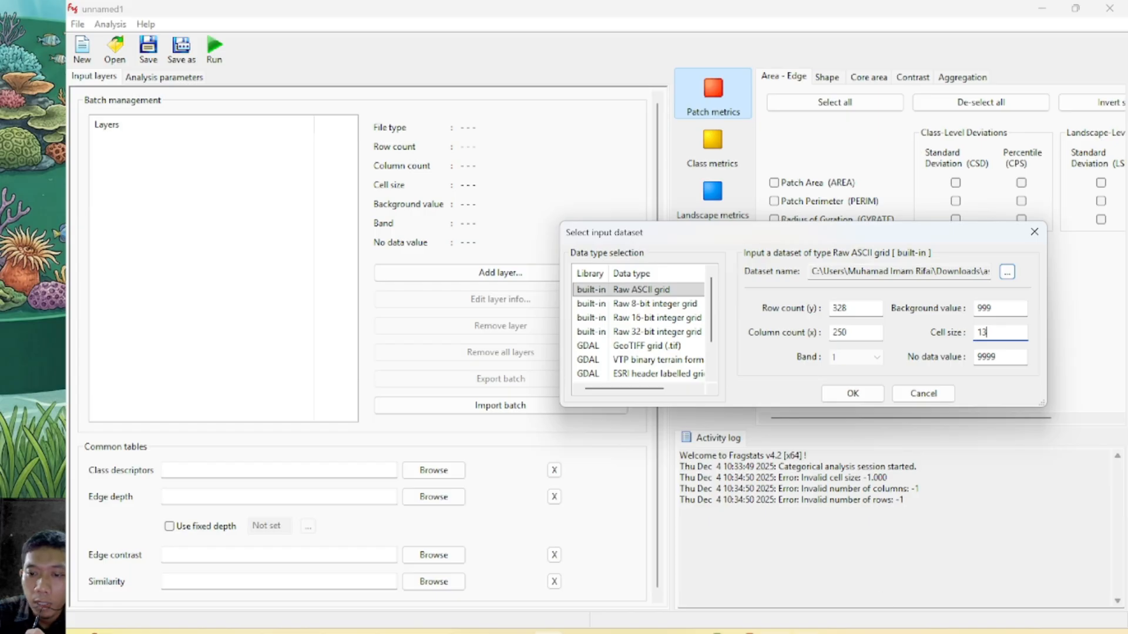
Set the dataset's no data value to -9999 as in the legend file, and add the layer to the batch
left_click(823, 632)
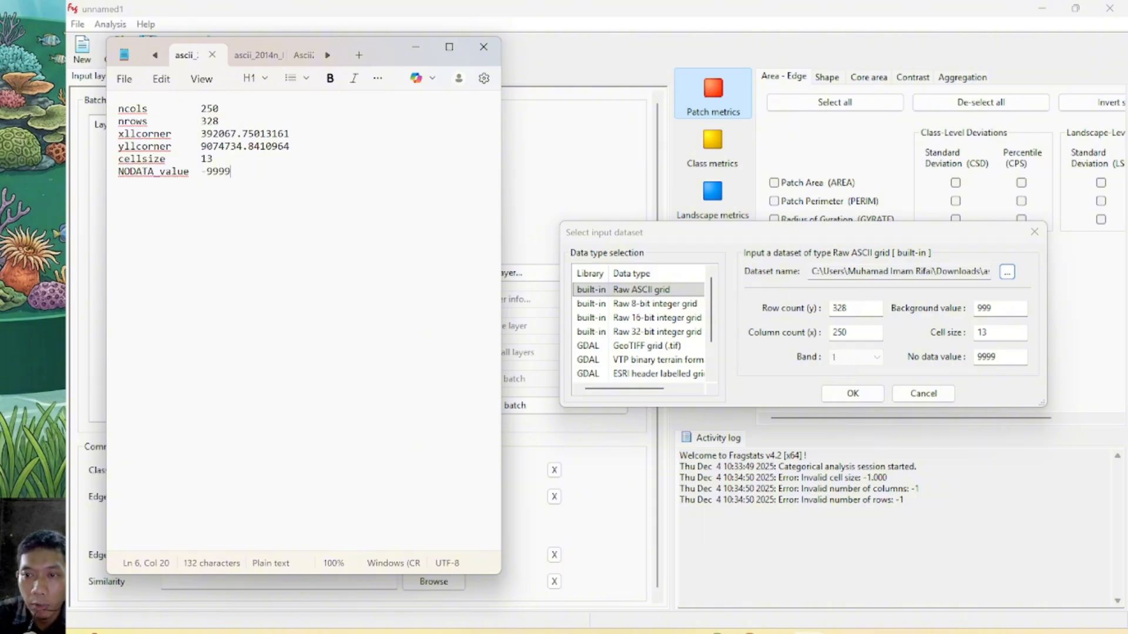
left_click(976, 358)
type("-")
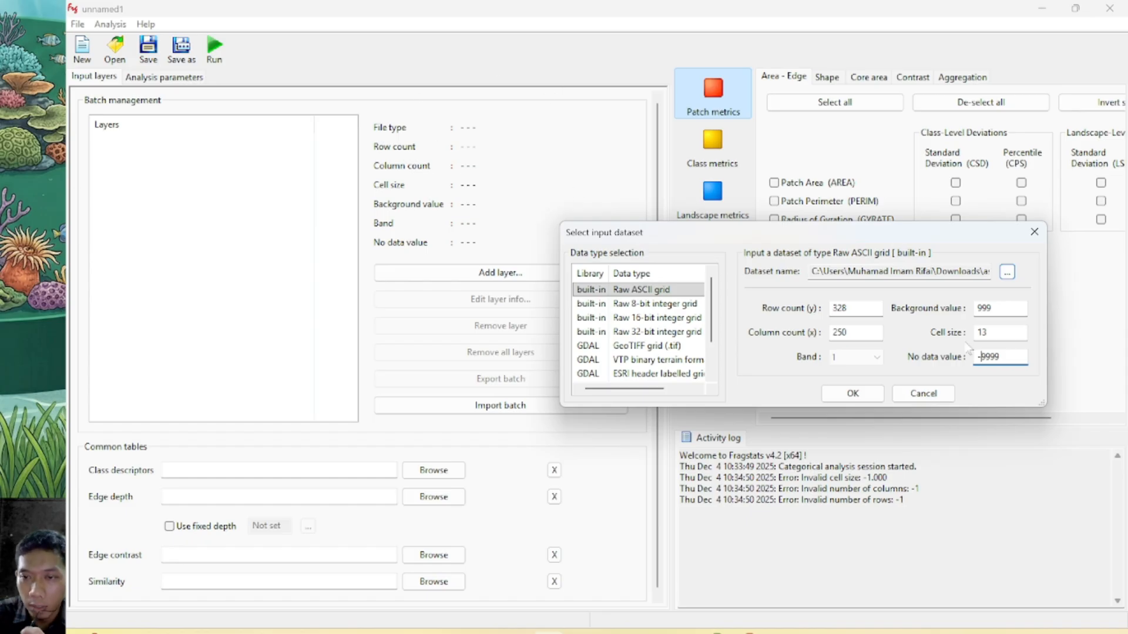
left_click(853, 394)
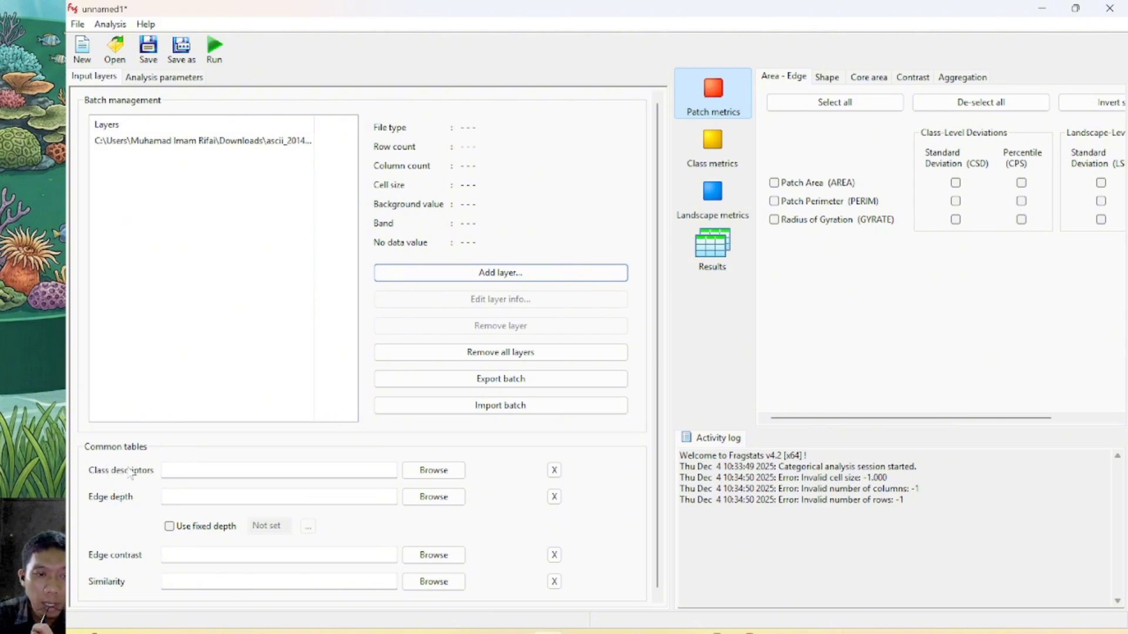
Load ascii_2014n_Legenda from Downloads as the class descriptors table, showing all file types, and narrow the input layers pane
left_click(427, 474)
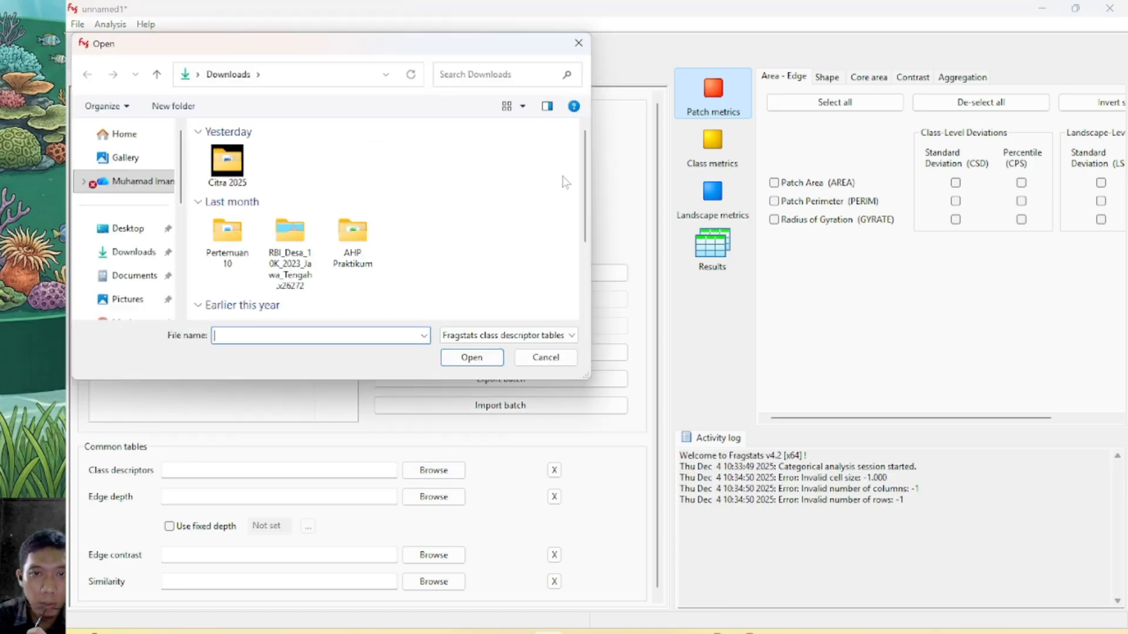
left_click_drag(585, 184, 592, 242)
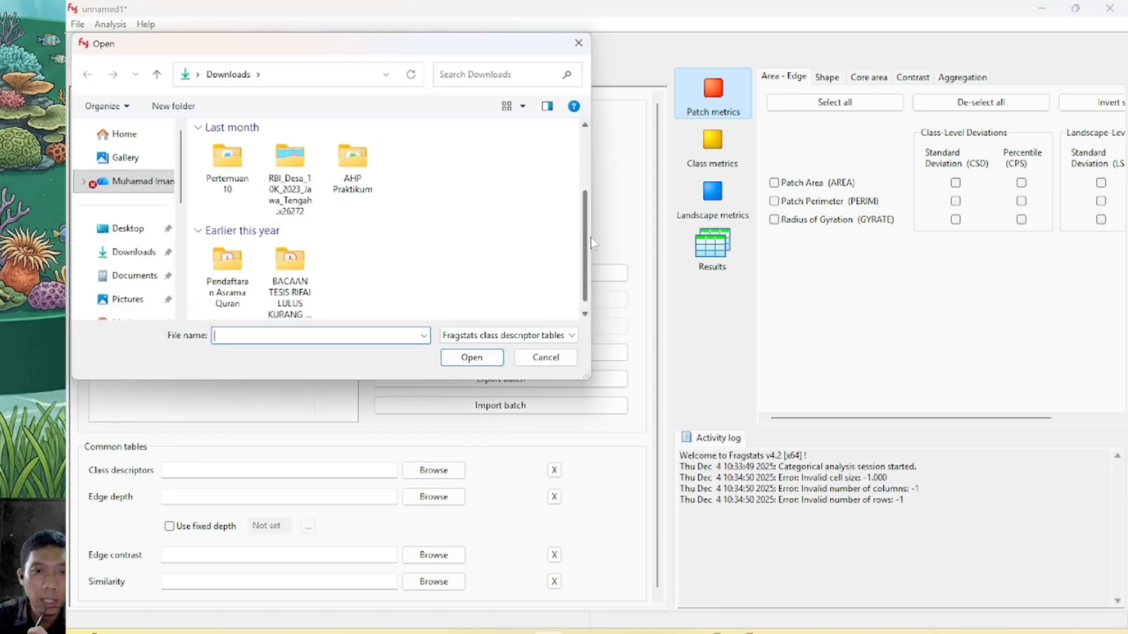
left_click(523, 336)
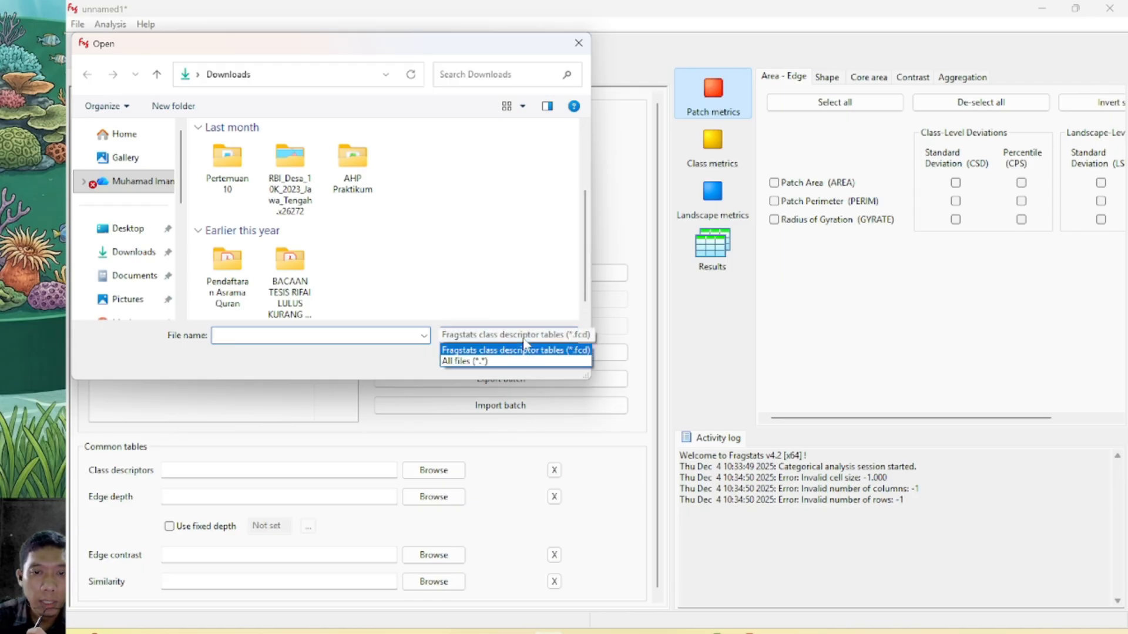
left_click(461, 362)
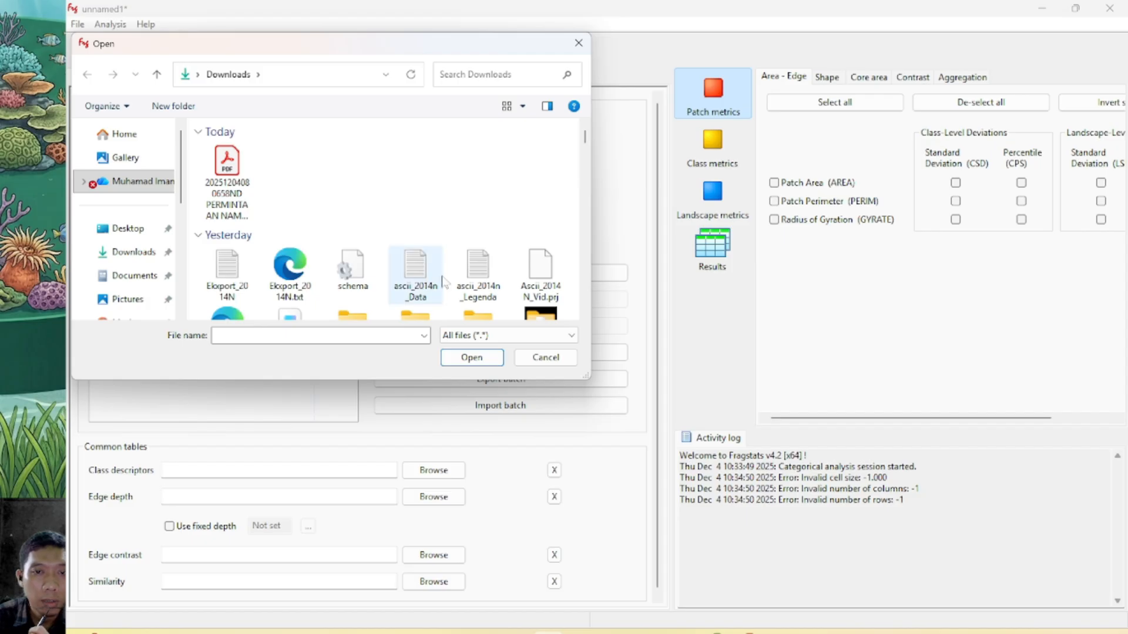
left_click(485, 279)
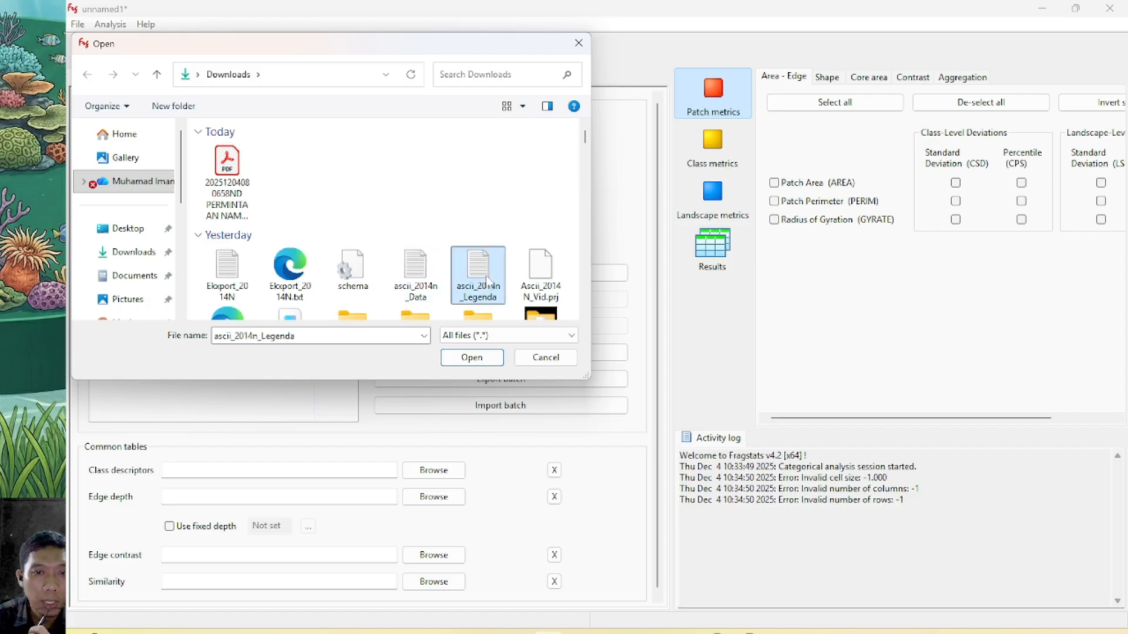
left_click(483, 363)
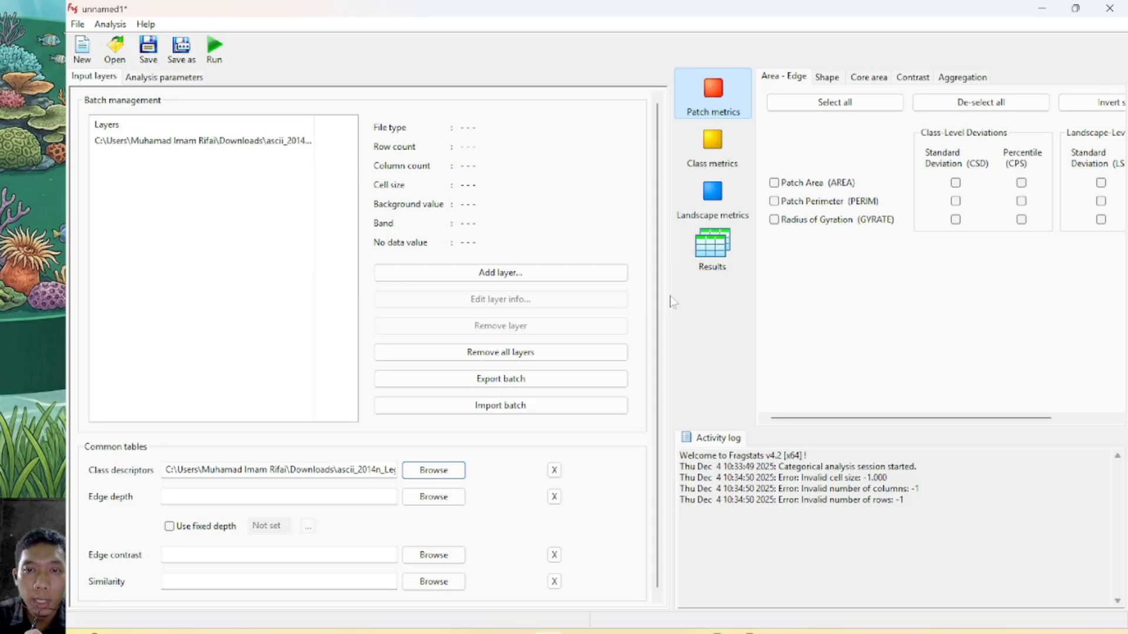
left_click_drag(673, 295, 624, 308)
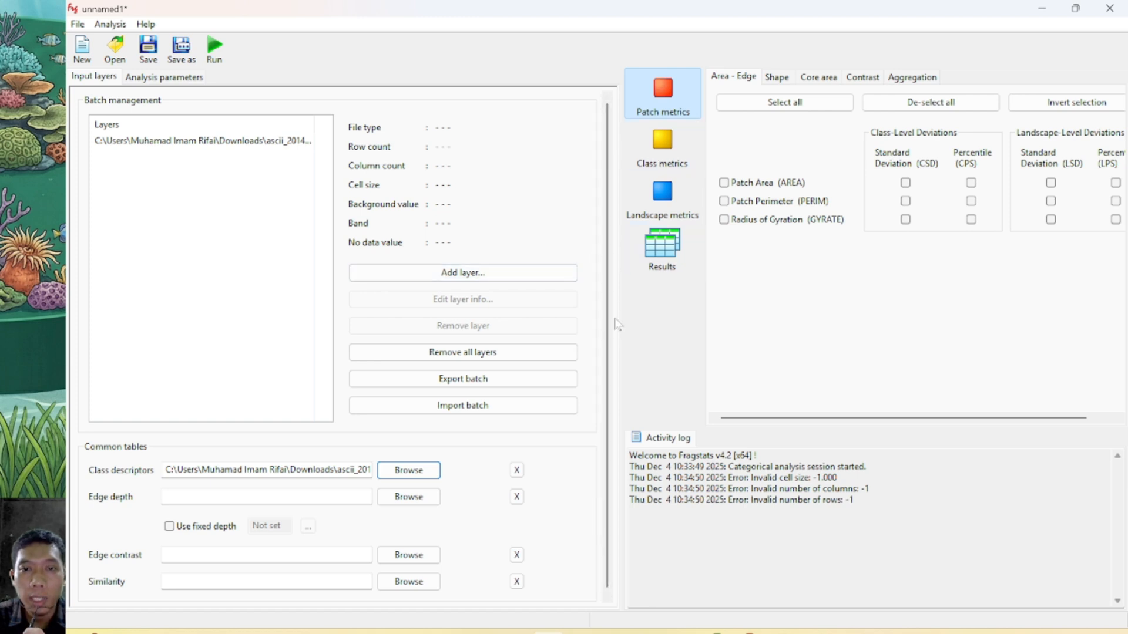
Enable class metrics and landscape metrics under the no-sampling strategy in the analysis parameters
left_click_drag(621, 316, 546, 317)
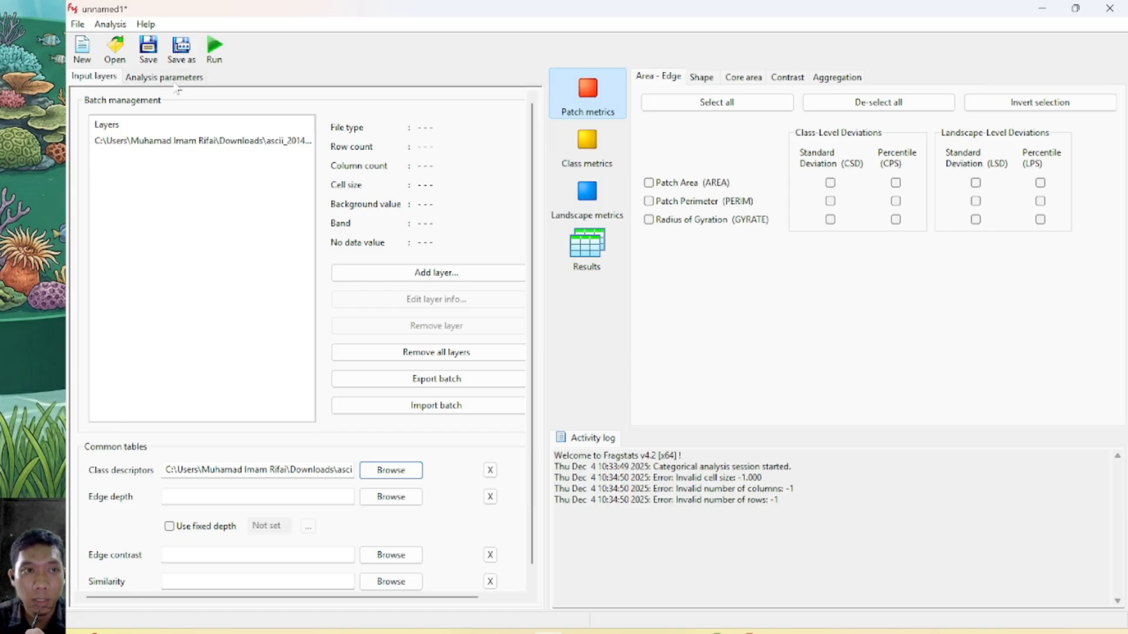
left_click(155, 78)
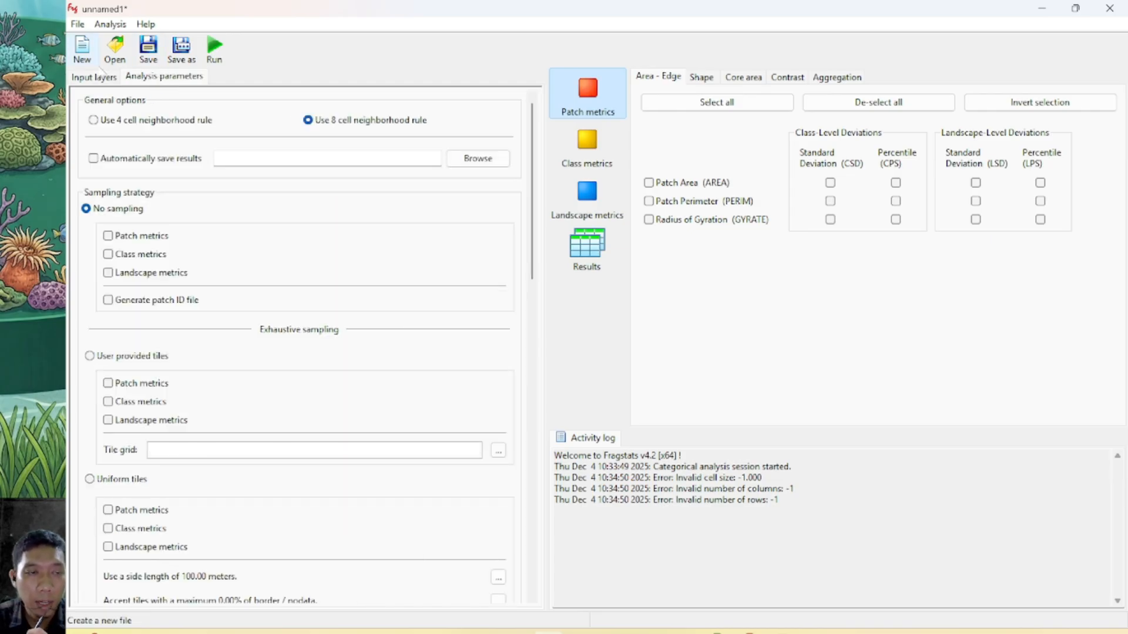
left_click(108, 256)
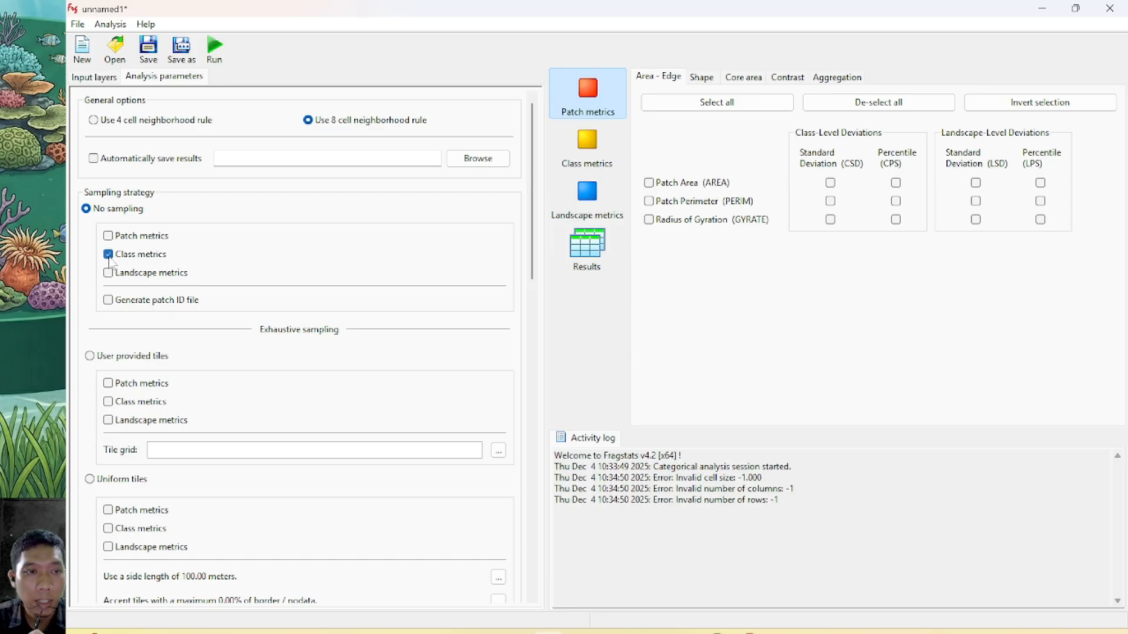
left_click(111, 274)
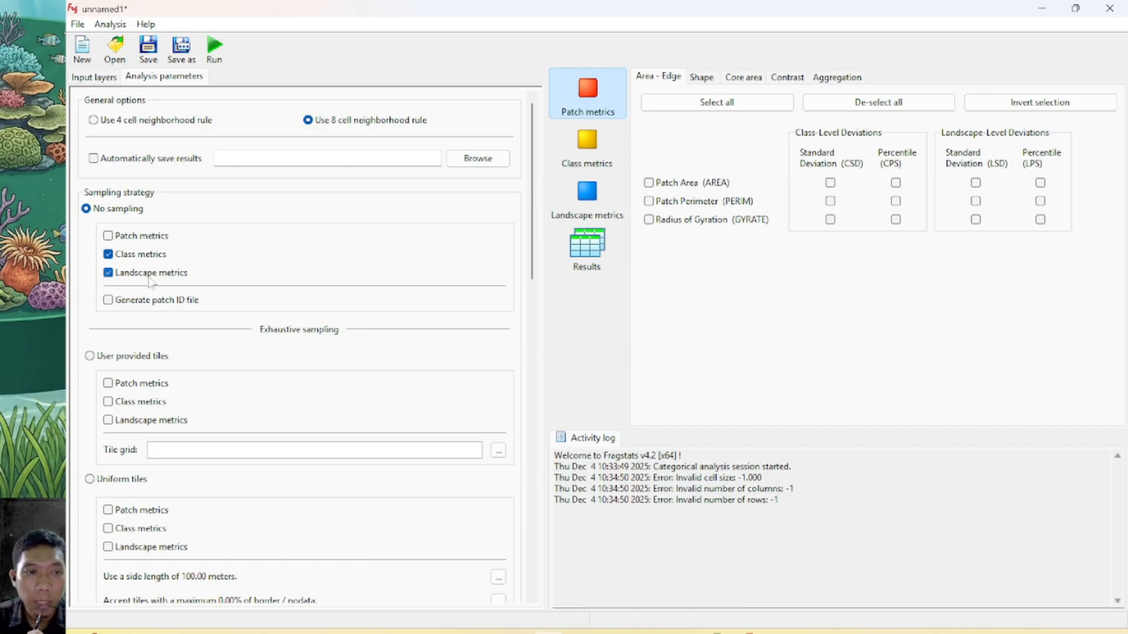
Select Percentage of Landscape (PLAND), Largest Patch Index (LPI) and Edge Density (ED) as class-level area-edge metrics
left_click(594, 149)
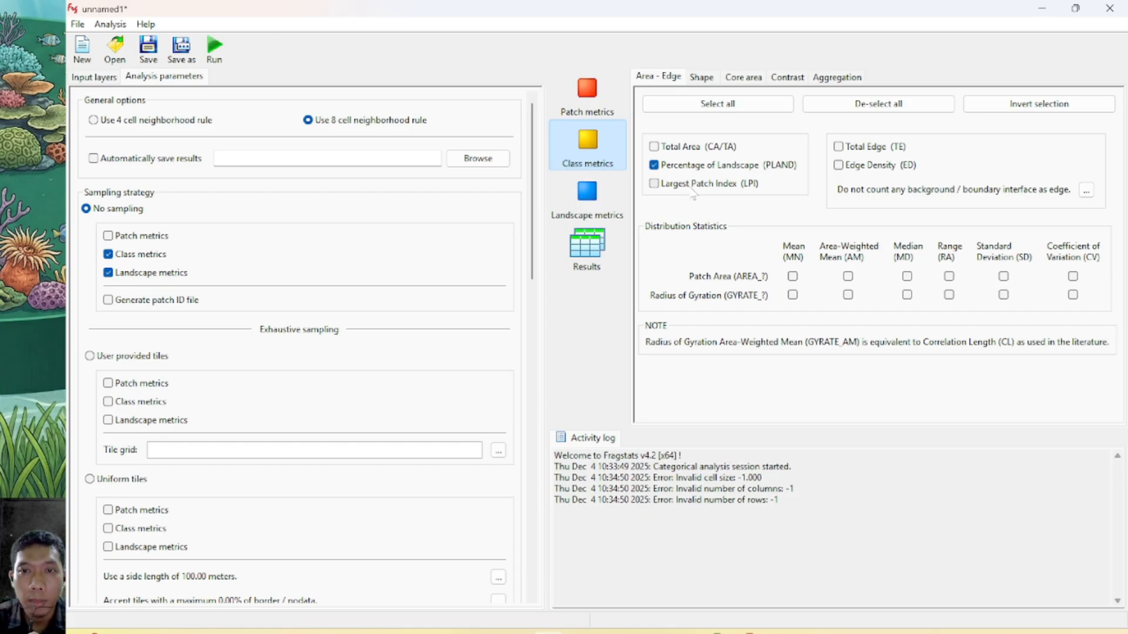
left_click(653, 185)
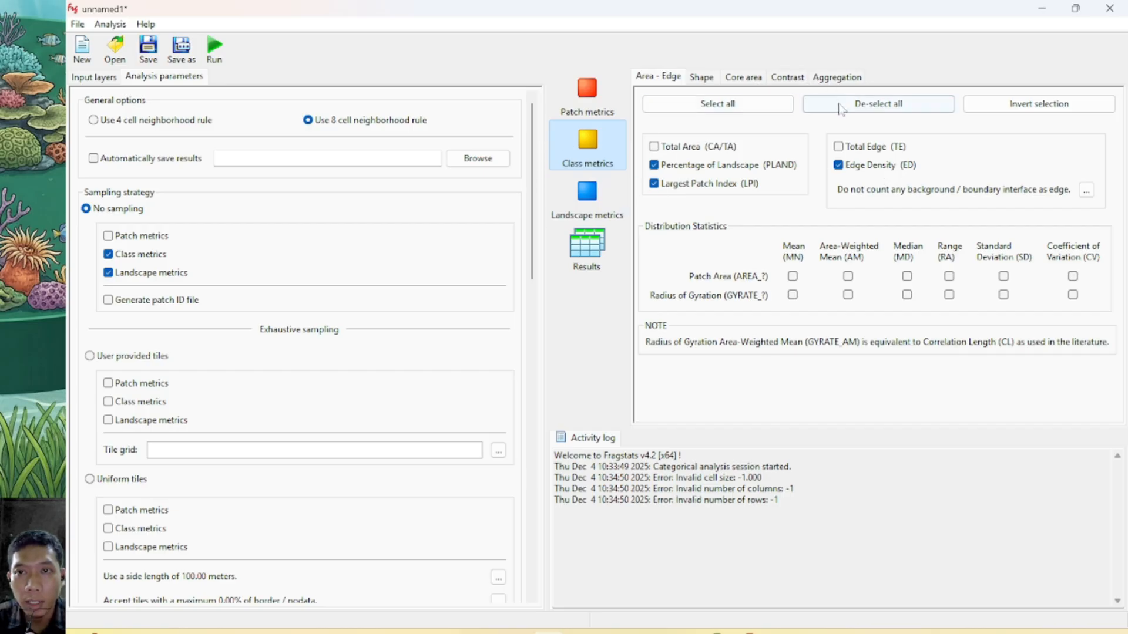
Select the class-level Connectance Index (CONNECT) and Patch Cohesion Index (COHESION) aggregation metrics, with a connectance threshold distance of 500
left_click(840, 79)
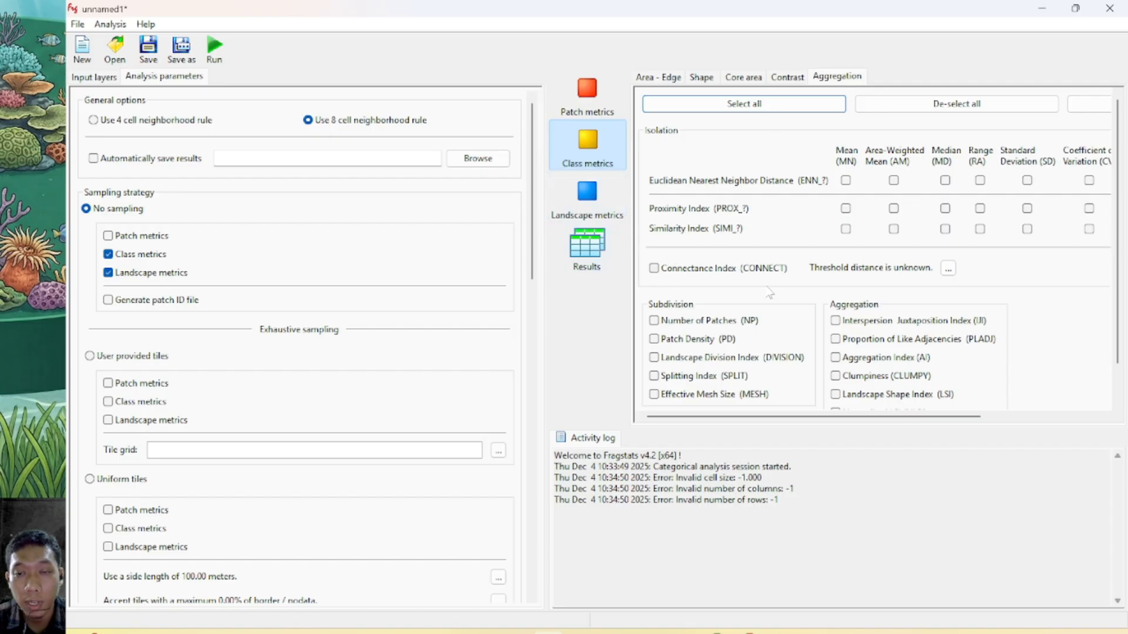
left_click(653, 268)
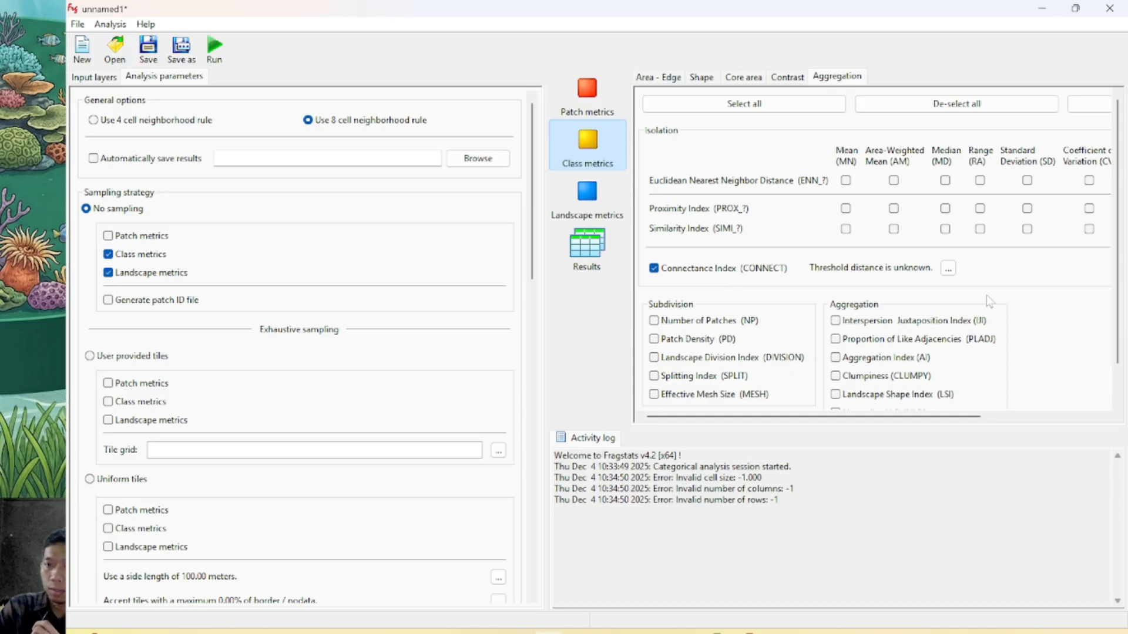
scroll(950, 328, "down", 3)
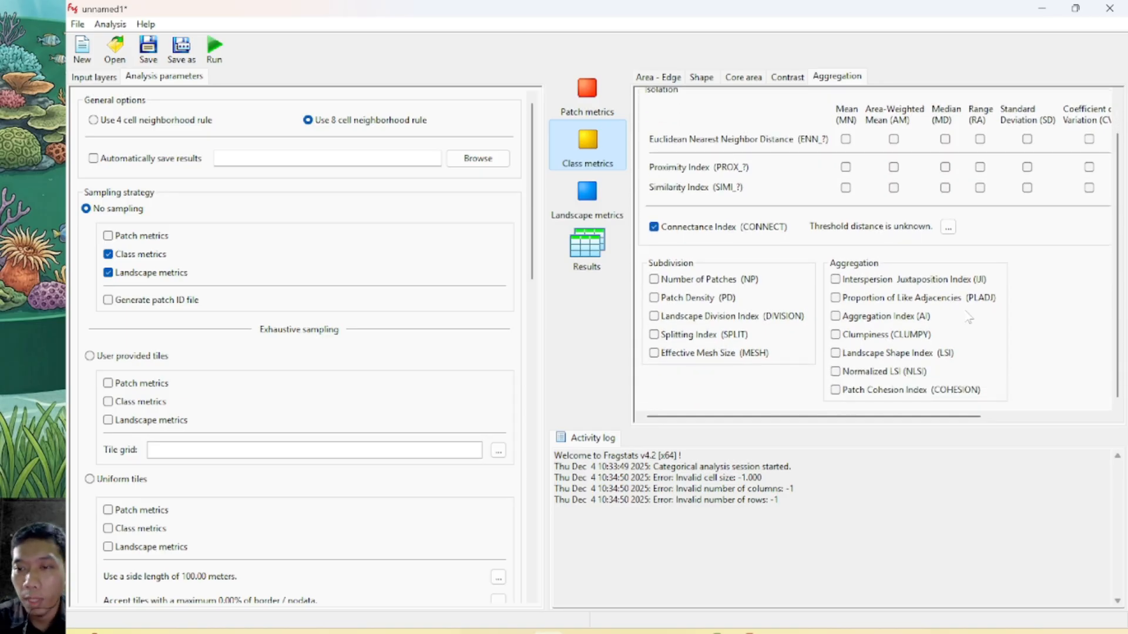
left_click(836, 389)
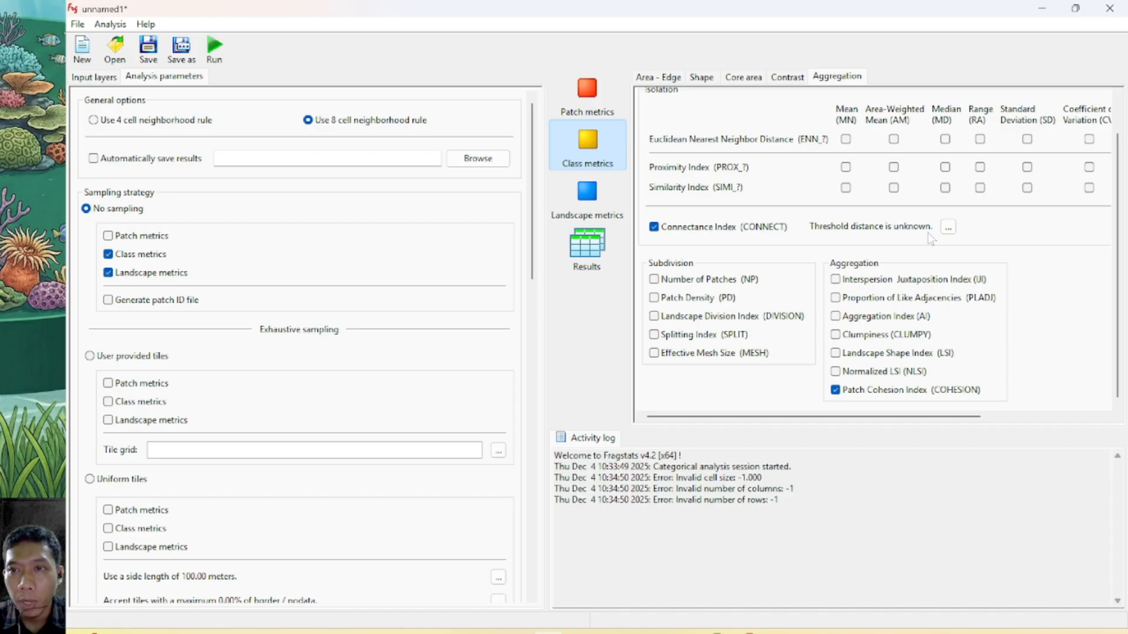
left_click(948, 227)
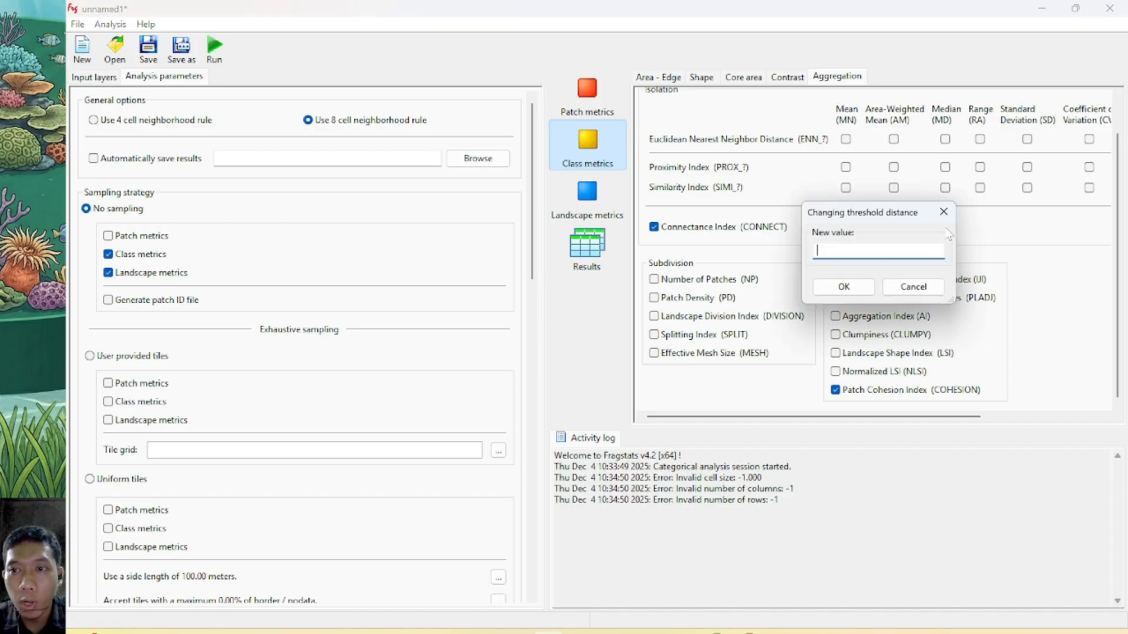
left_click(857, 289)
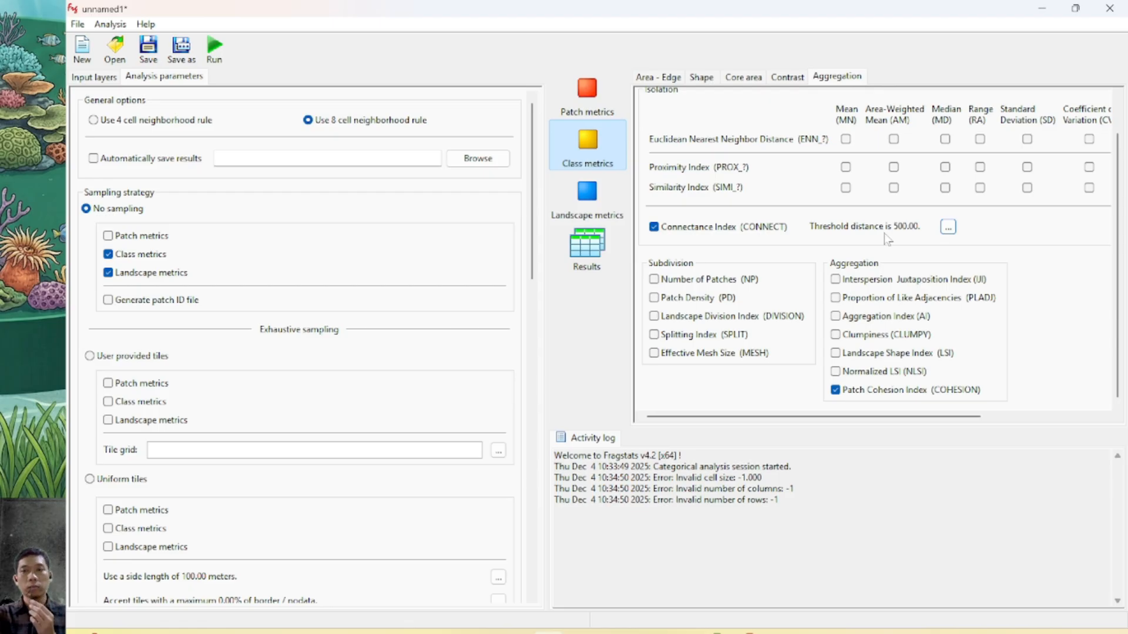
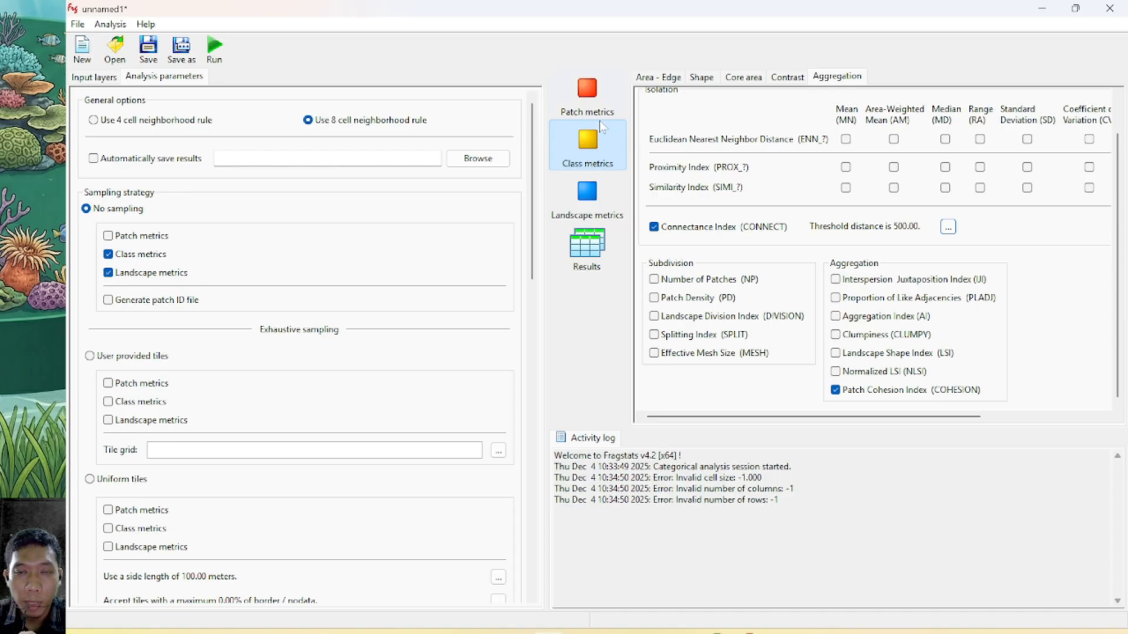
Select Largest Patch Index (LPI) and Edge Density (ED) as landscape-level area-edge metrics
left_click(590, 203)
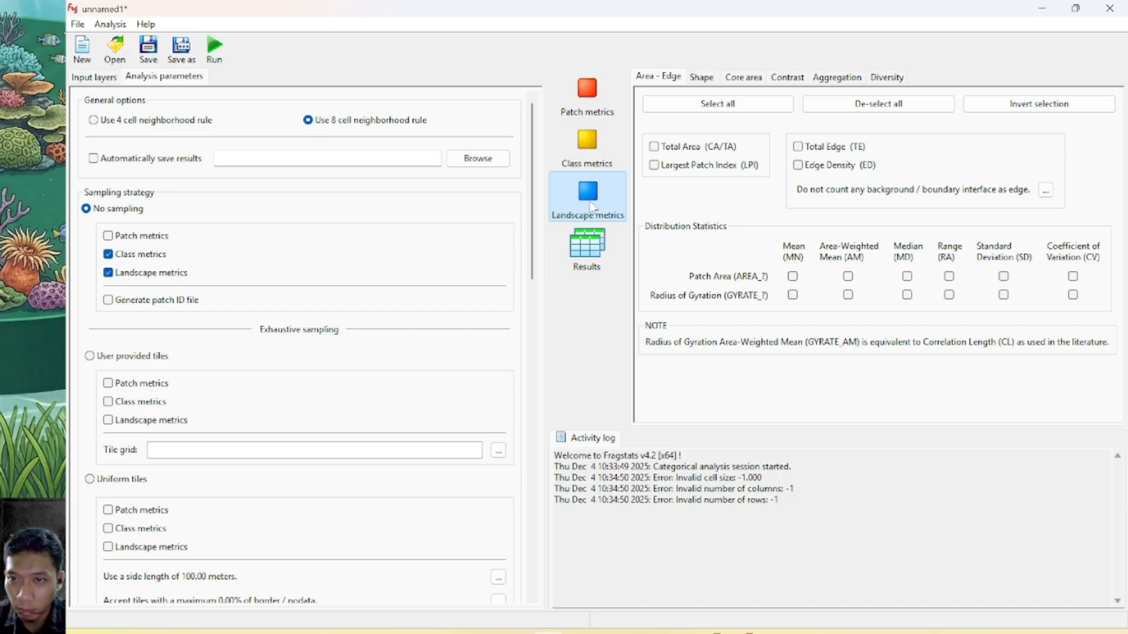
left_click(653, 166)
left_click(798, 166)
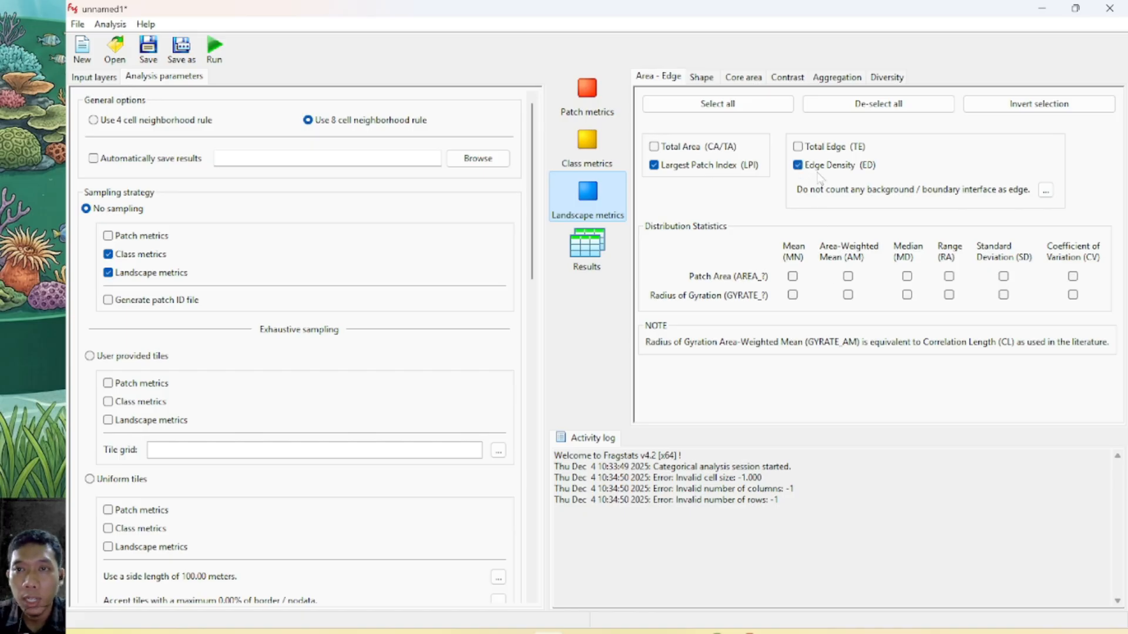
Select the landscape-level Connectance Index (CONNECT) and Patch Cohesion Index (COHESION) aggregation metrics
left_click(838, 80)
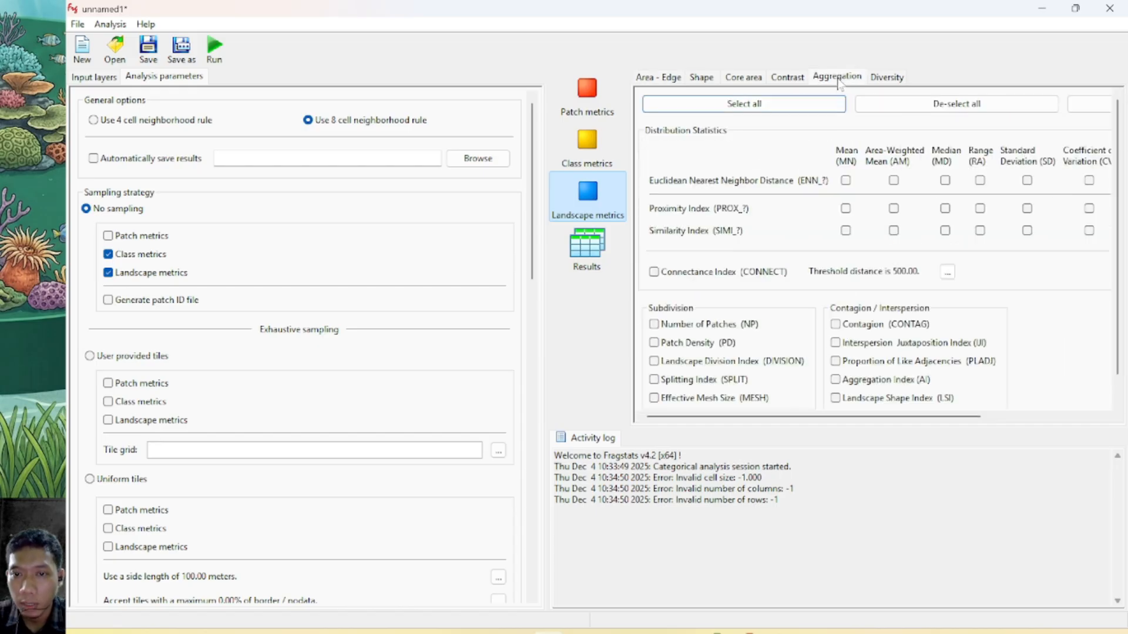
left_click(654, 273)
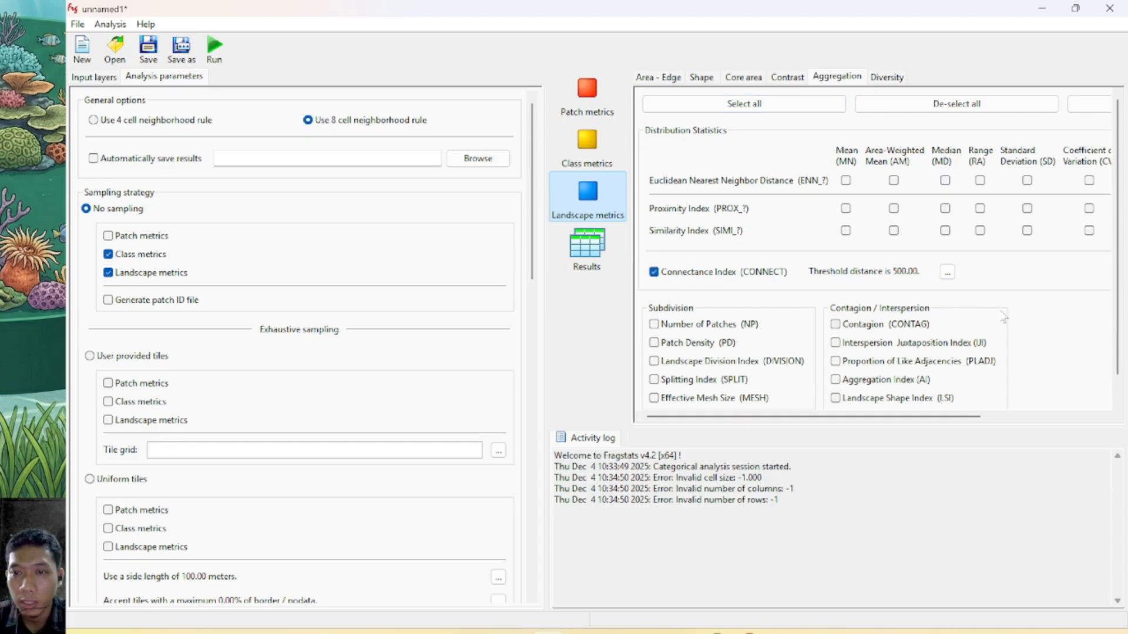
scroll(1000, 317, "down", 2)
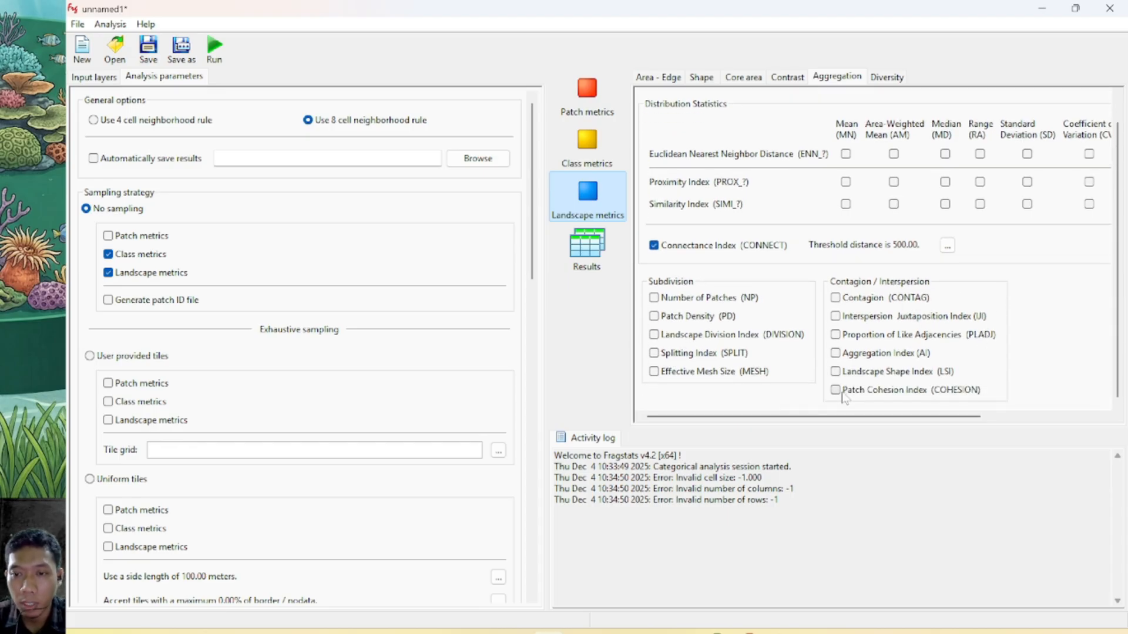
left_click(835, 390)
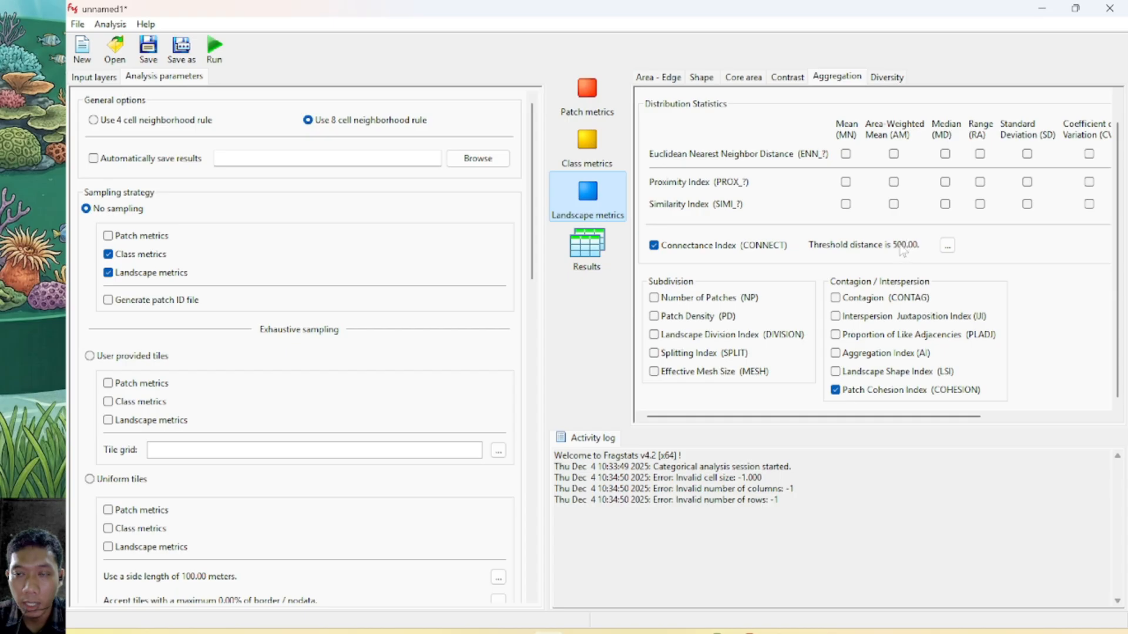
scroll(1115, 214, "up", 1)
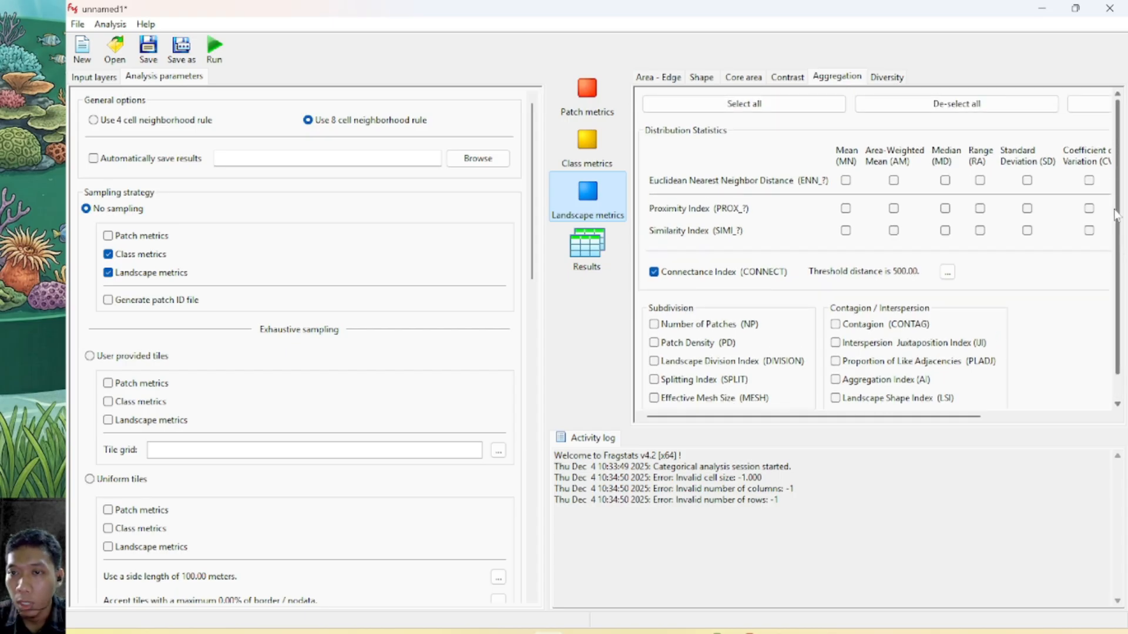
Select the landscape-level Shannon's and Simpson's diversity indices (SHDI, SIDI) and Shannon's and Simpson's evenness indices (SHEI, SIEI)
left_click(884, 79)
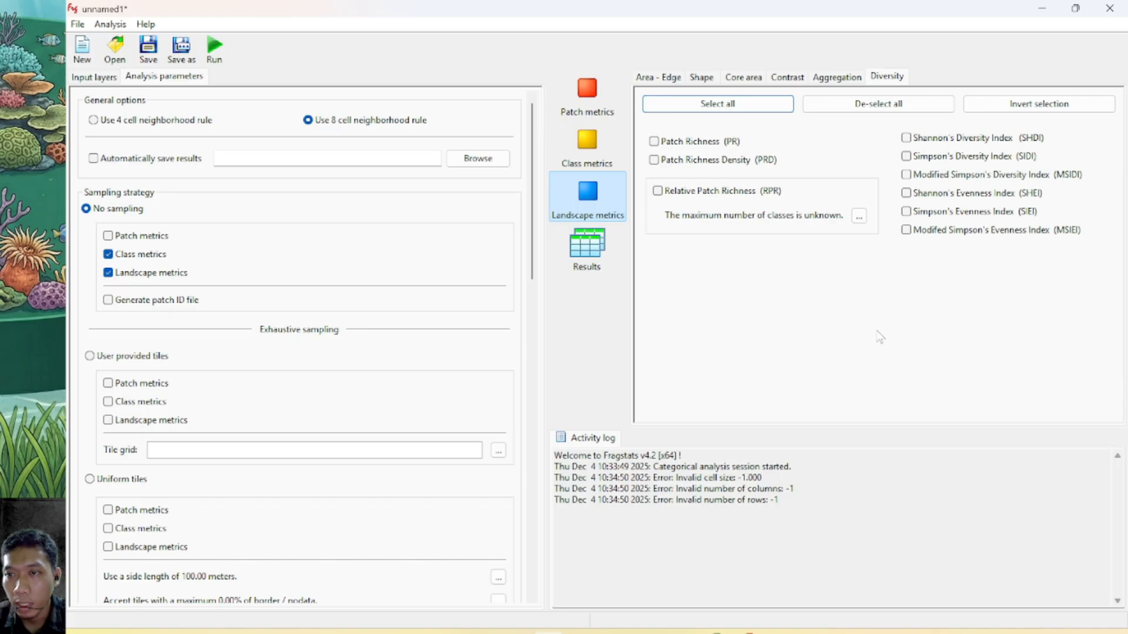
left_click(906, 139)
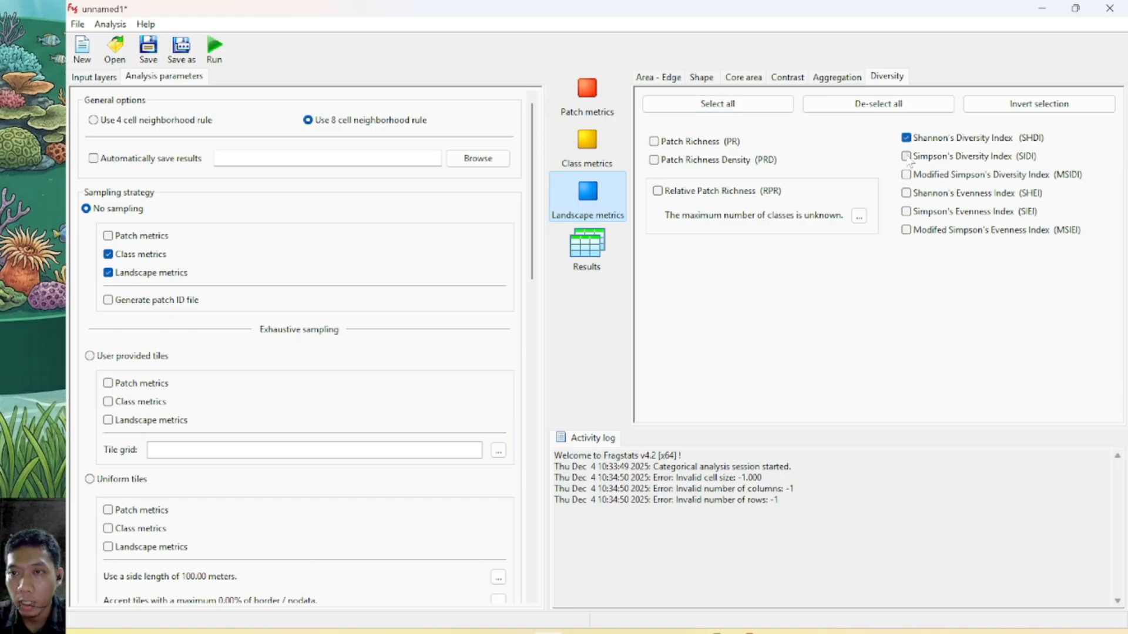
left_click(906, 157)
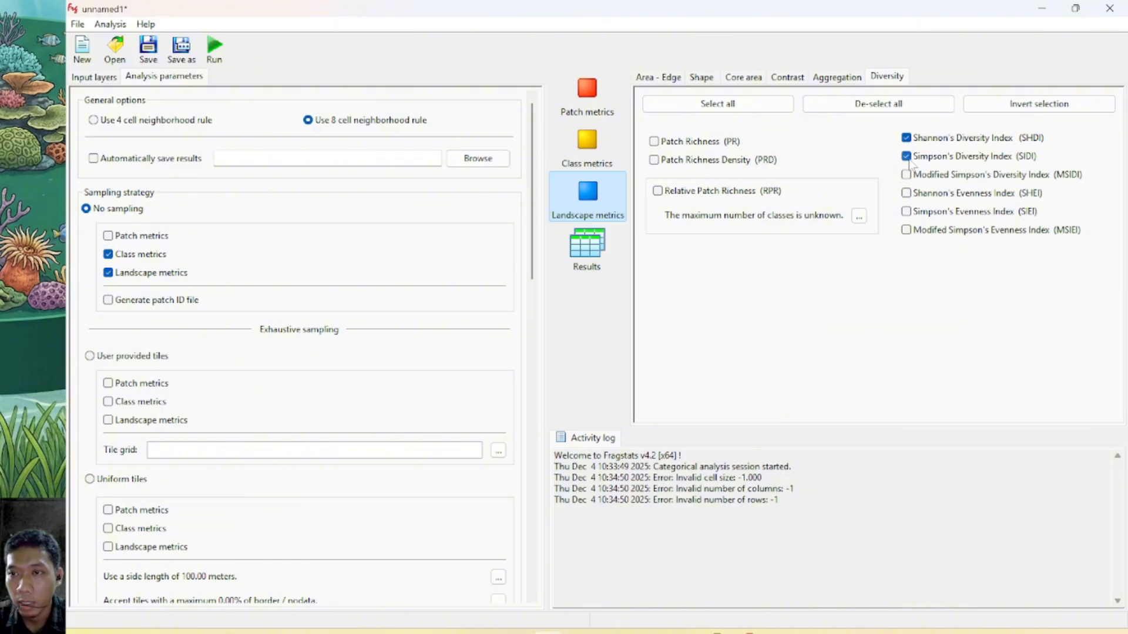
left_click(907, 194)
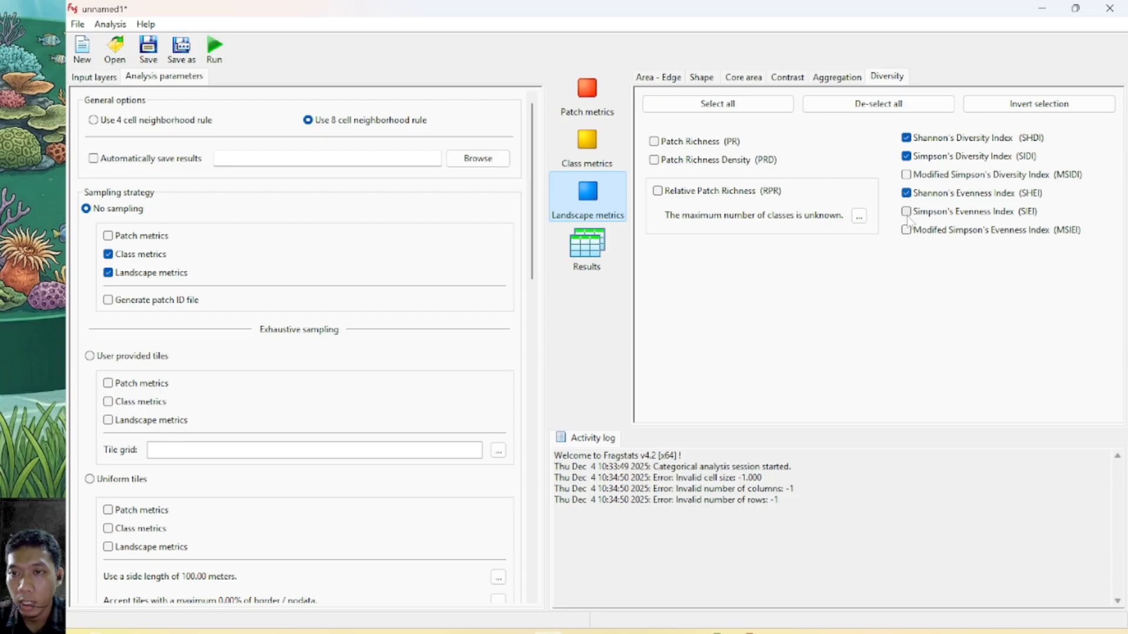
left_click(908, 218)
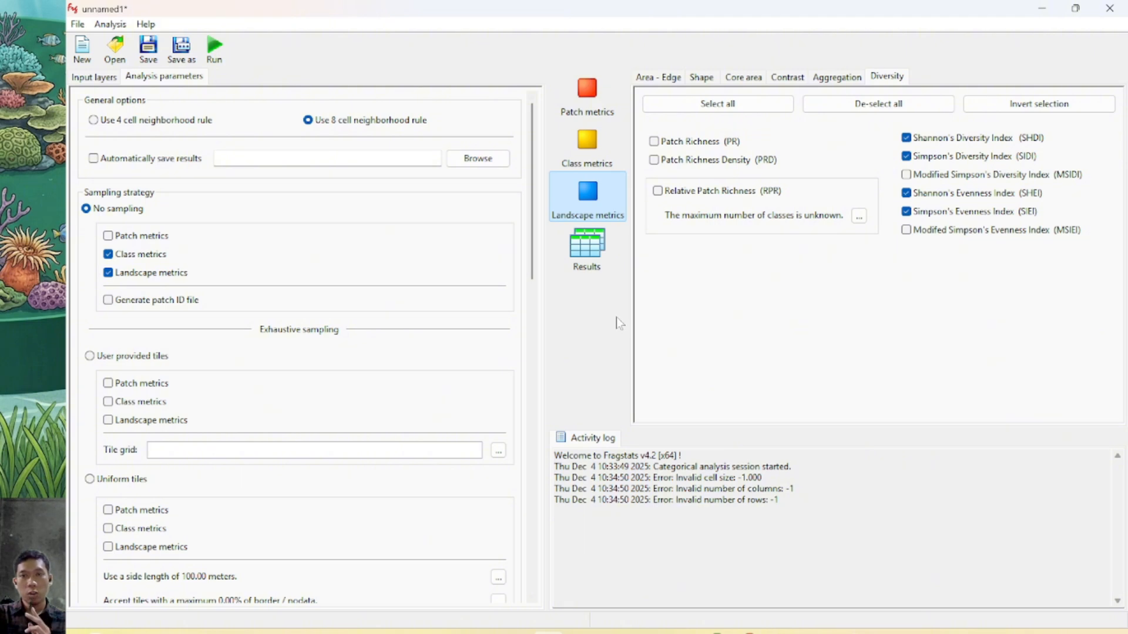
Run the analysis with the selected class and landscape metrics and open the run results
left_click(664, 82)
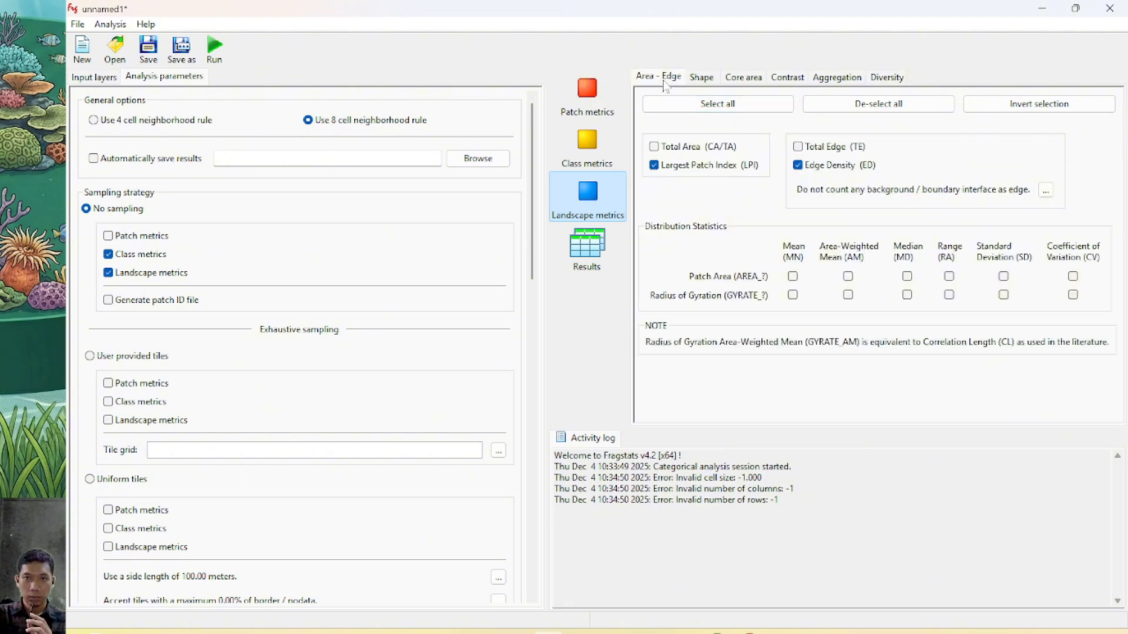
left_click(215, 54)
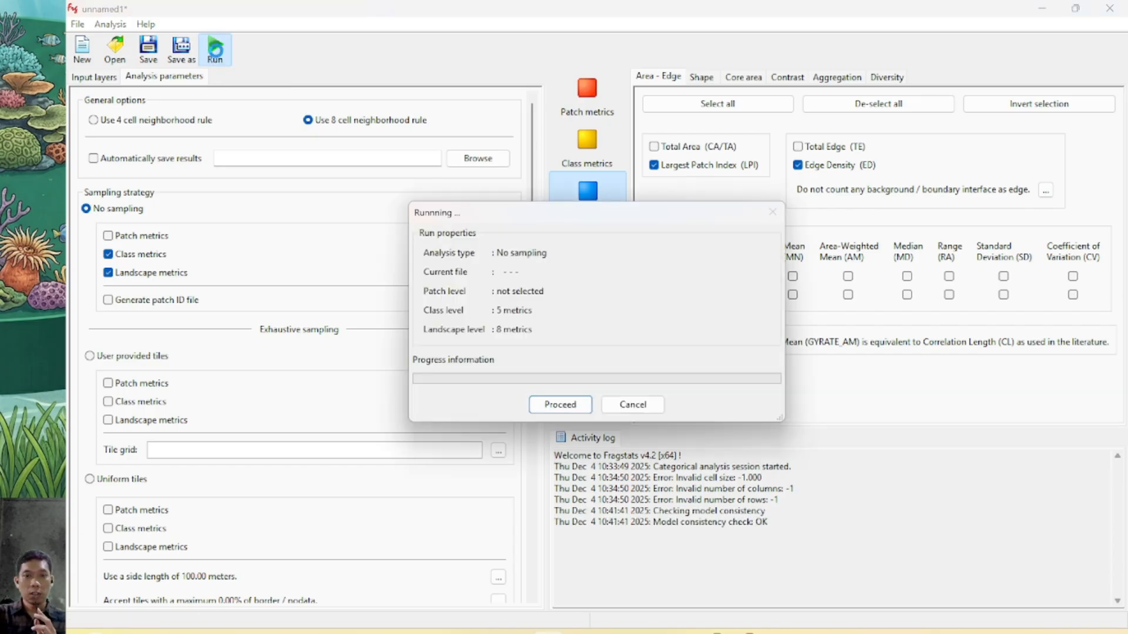
left_click(579, 408)
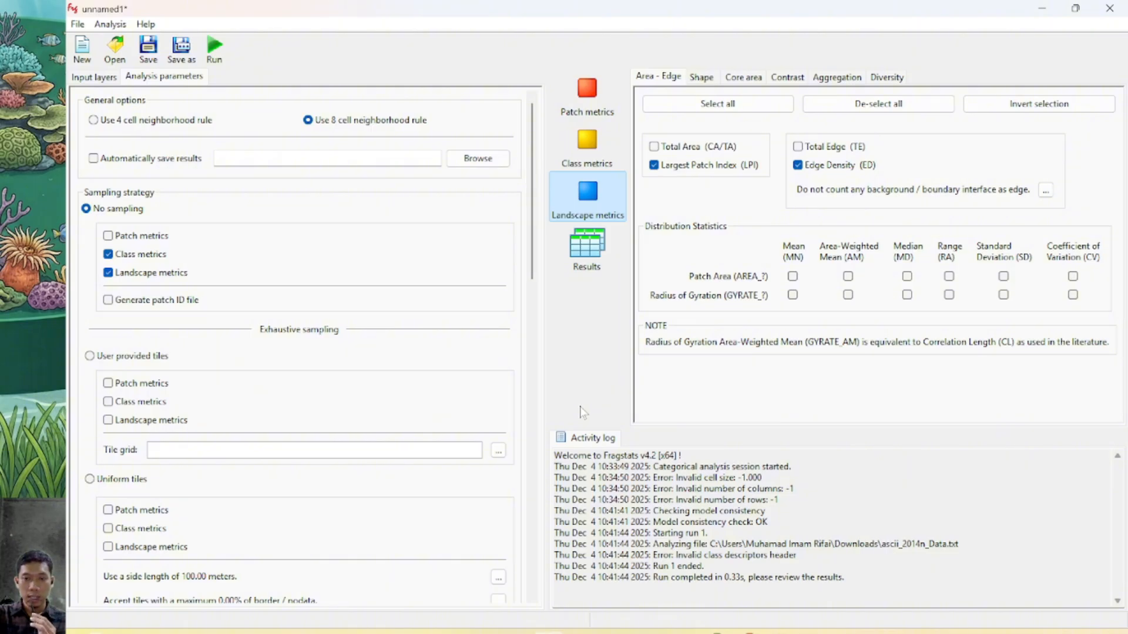
left_click(592, 262)
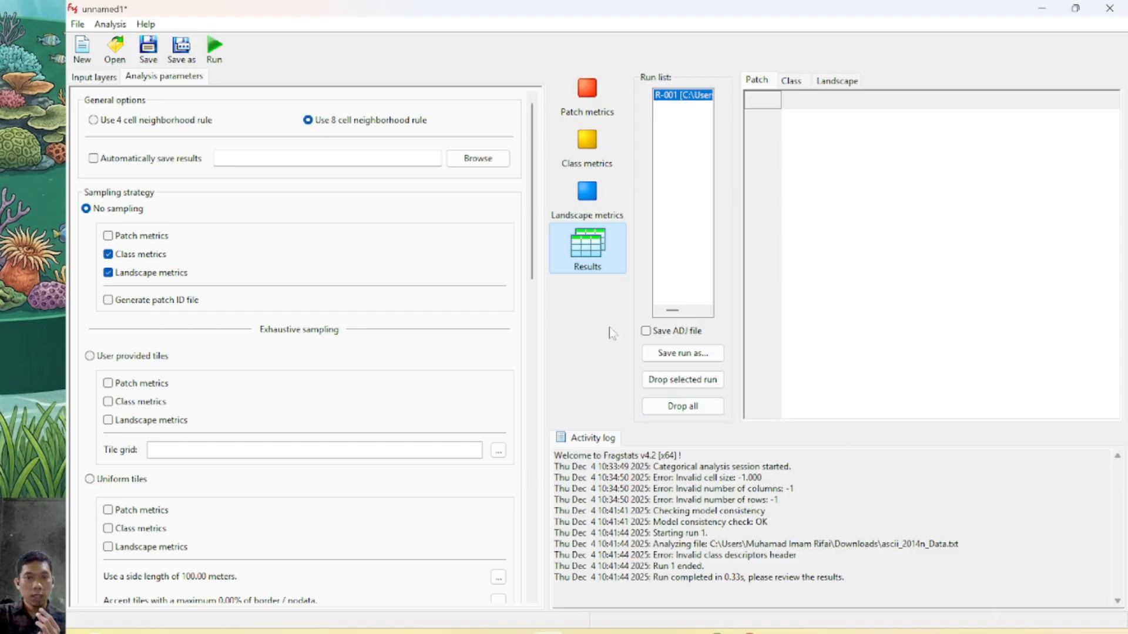
Start saving run R-001 and browse to the VIDEO PERTEMUAN 12-FRAGSTAT folder inside Pertemuan 12 - Analisis Fragmentasi Ruang
left_click(682, 357)
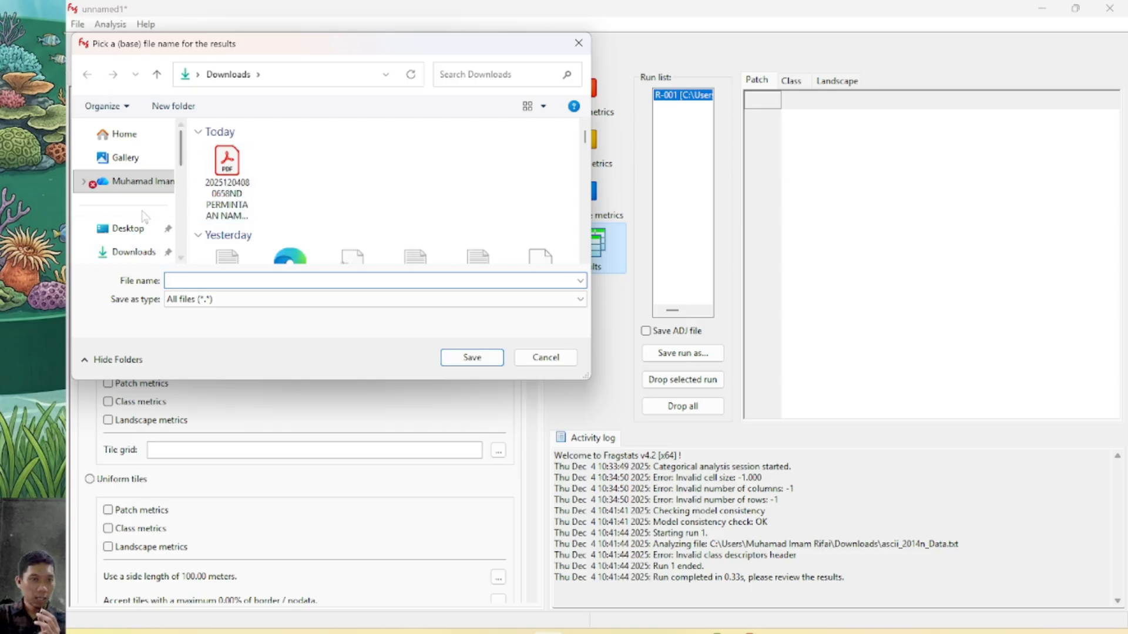
left_click(133, 251)
scroll(129, 247, "down", 1)
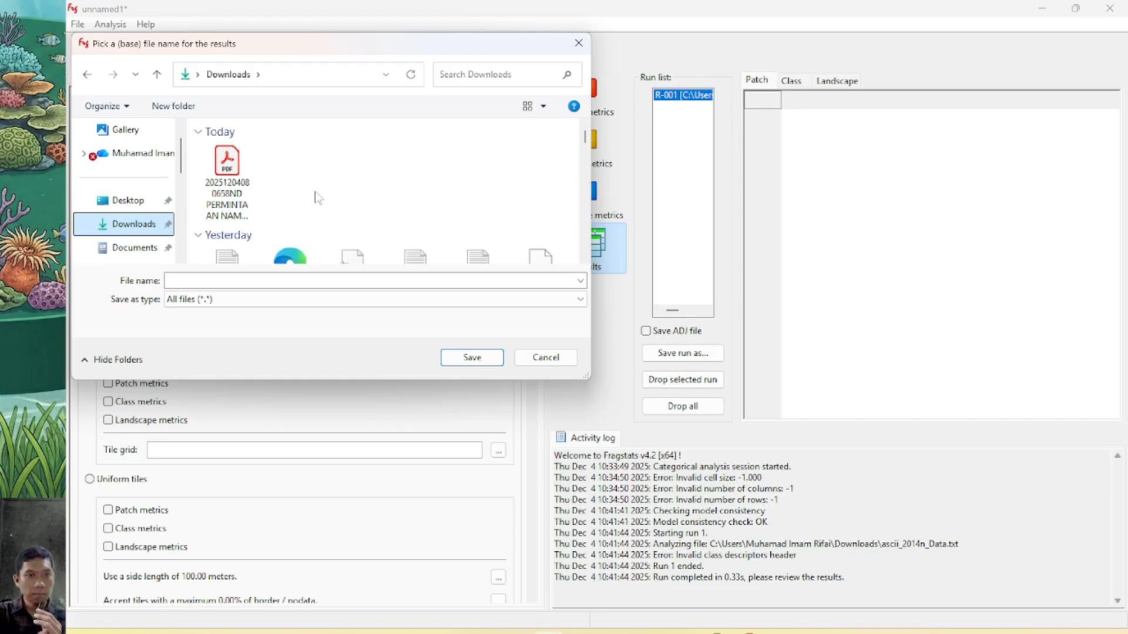
scroll(331, 197, "down", 2)
scroll(360, 207, "up", 2)
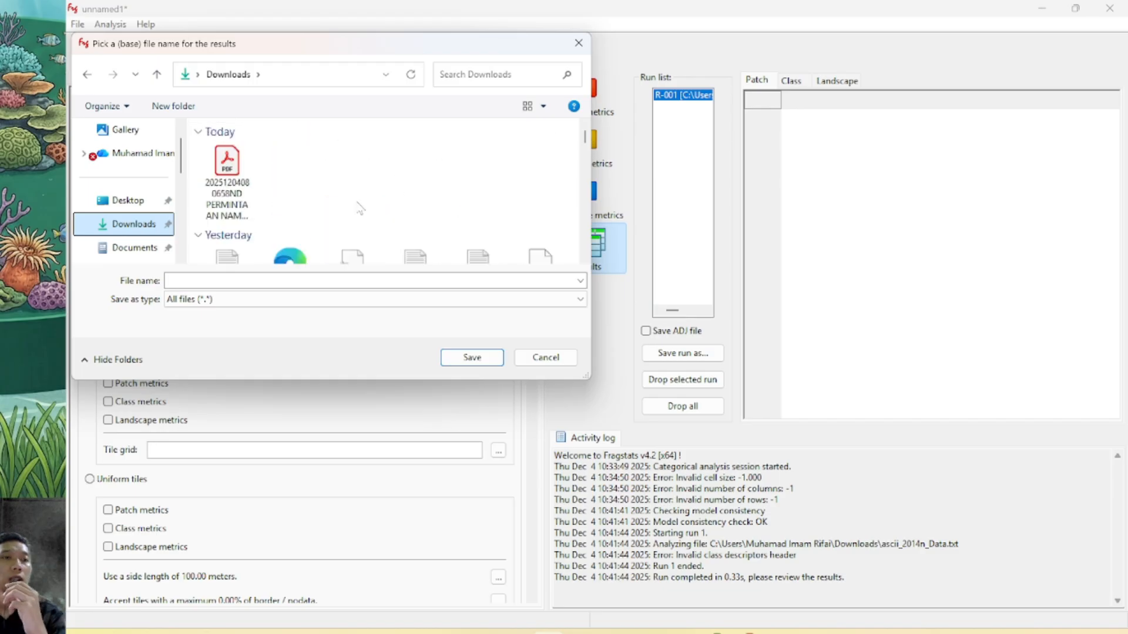
scroll(164, 223, "down", 5)
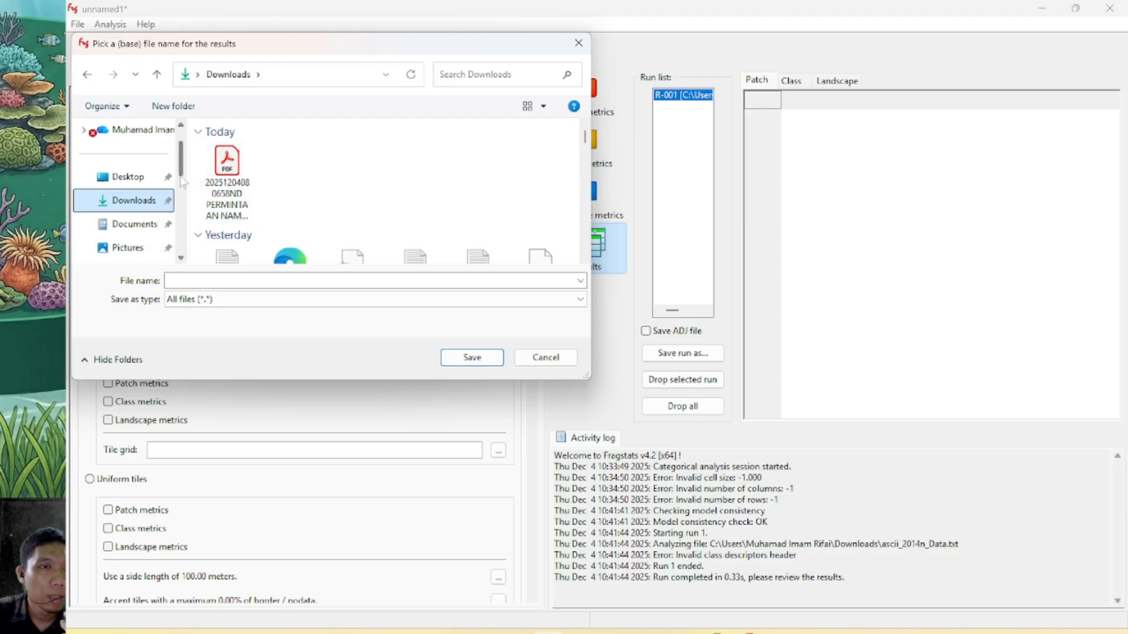
left_click(165, 200)
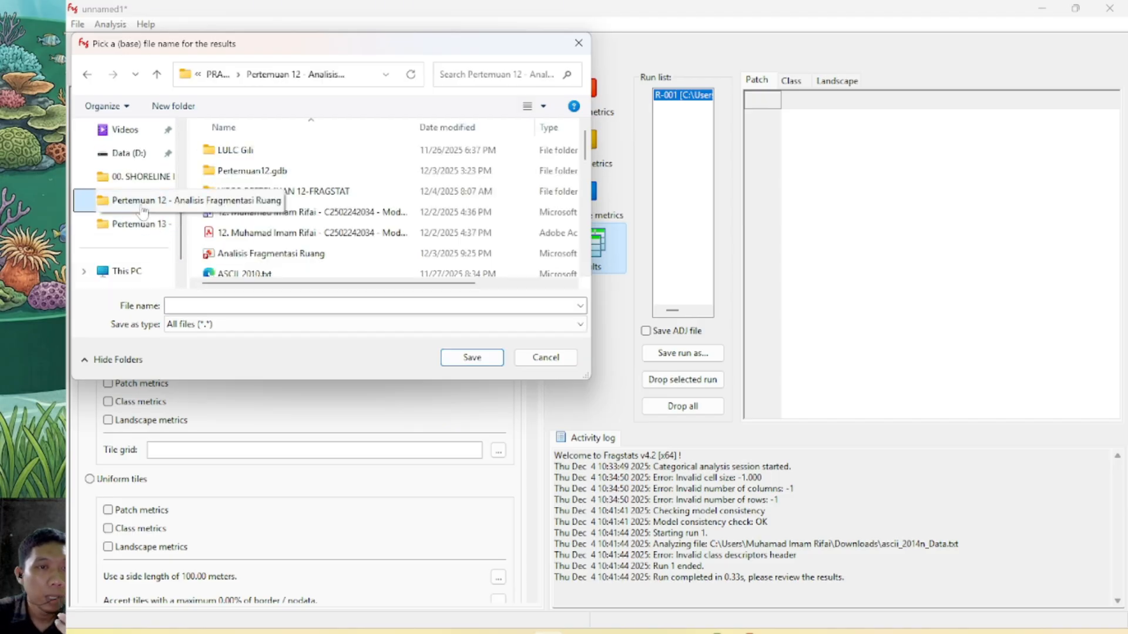
double_click(236, 193)
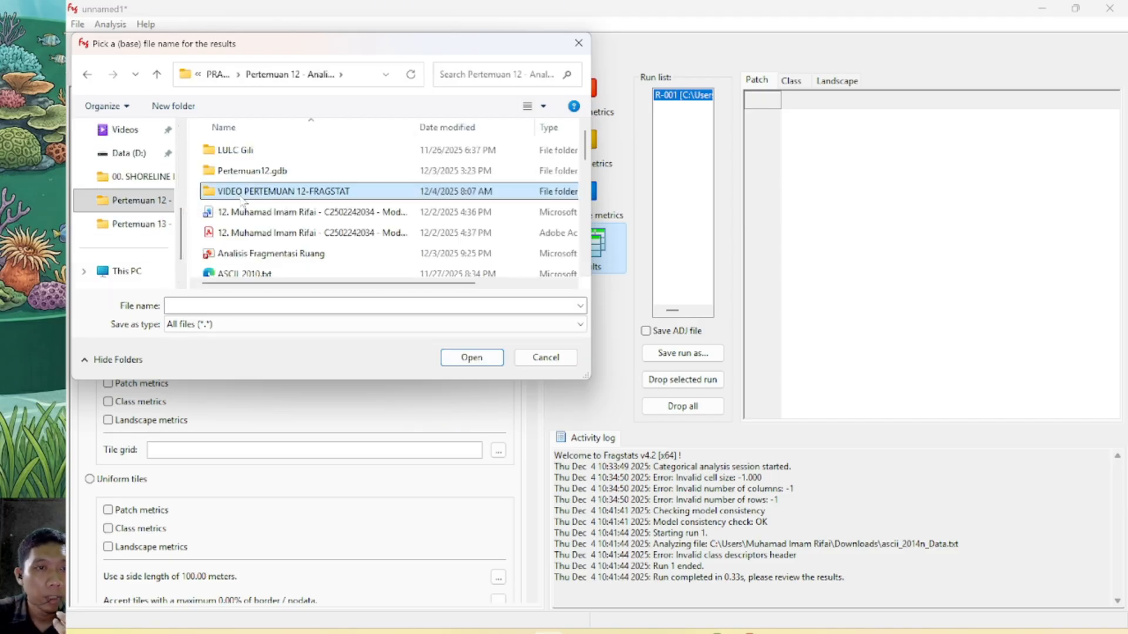
Save the run results under the base file name HasilRunVideoPertemuan12
left_click(169, 306)
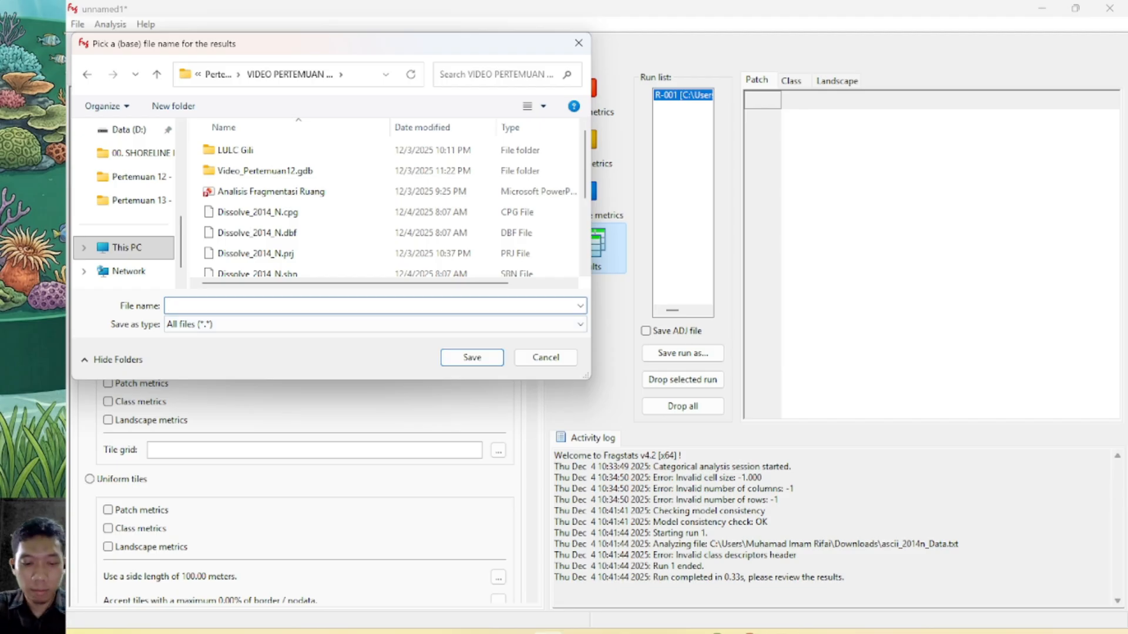
type("Hasil")
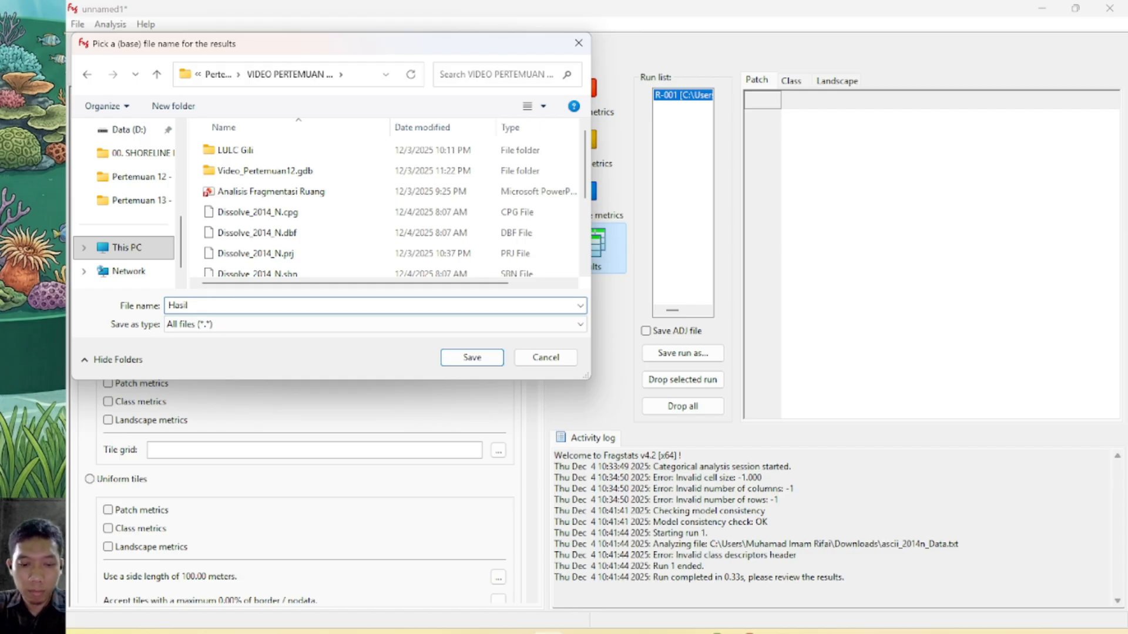
type("RunVi")
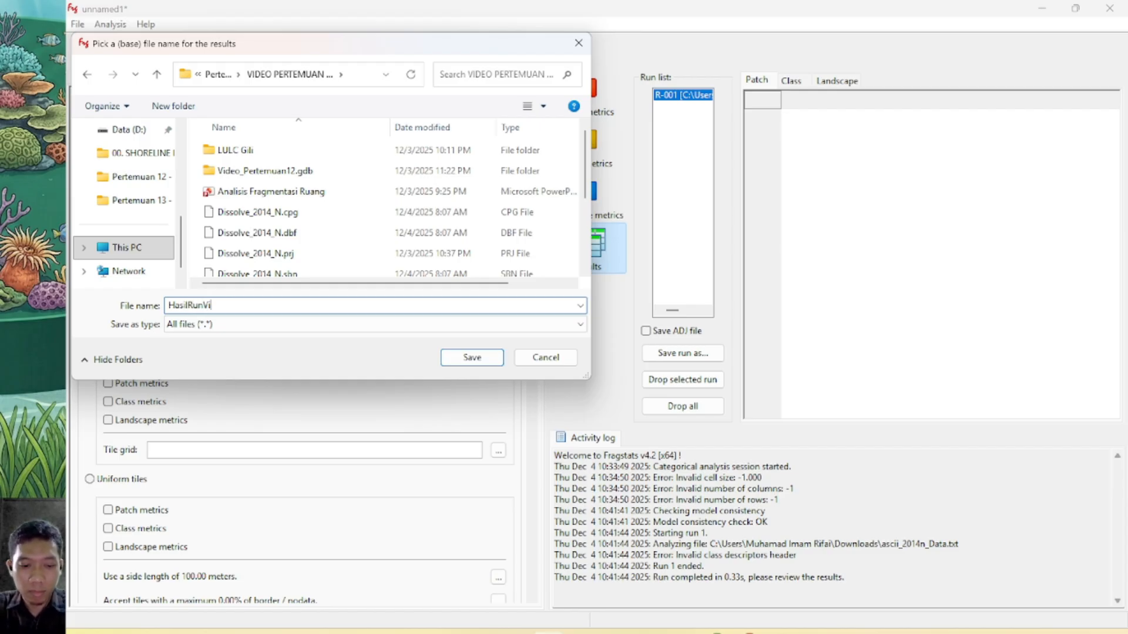
type("deoPer")
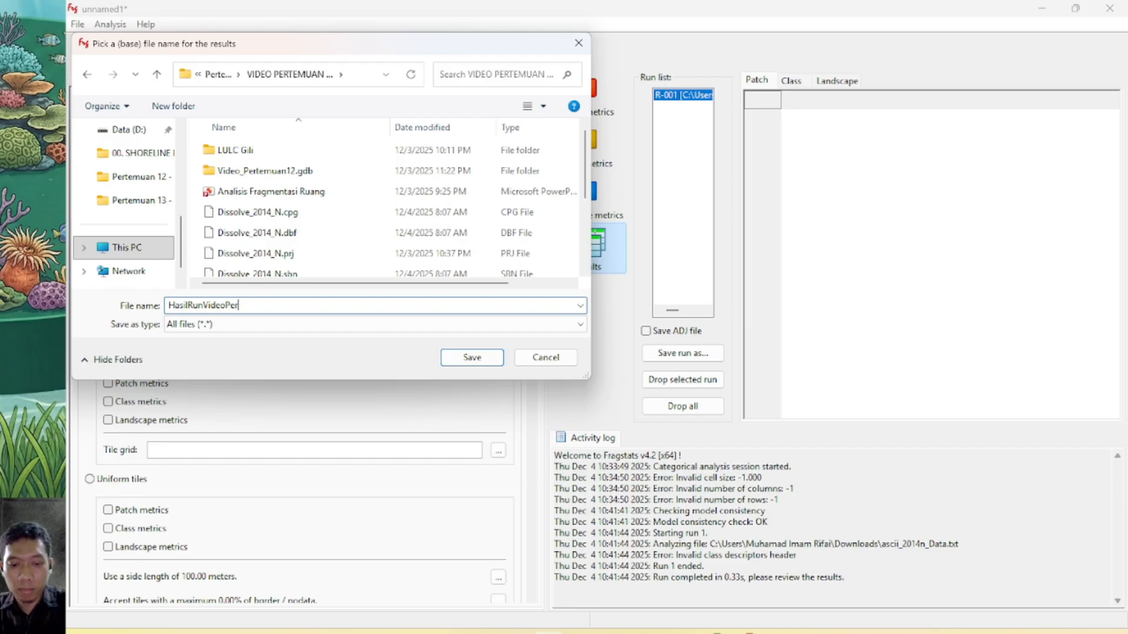
type("temuan12")
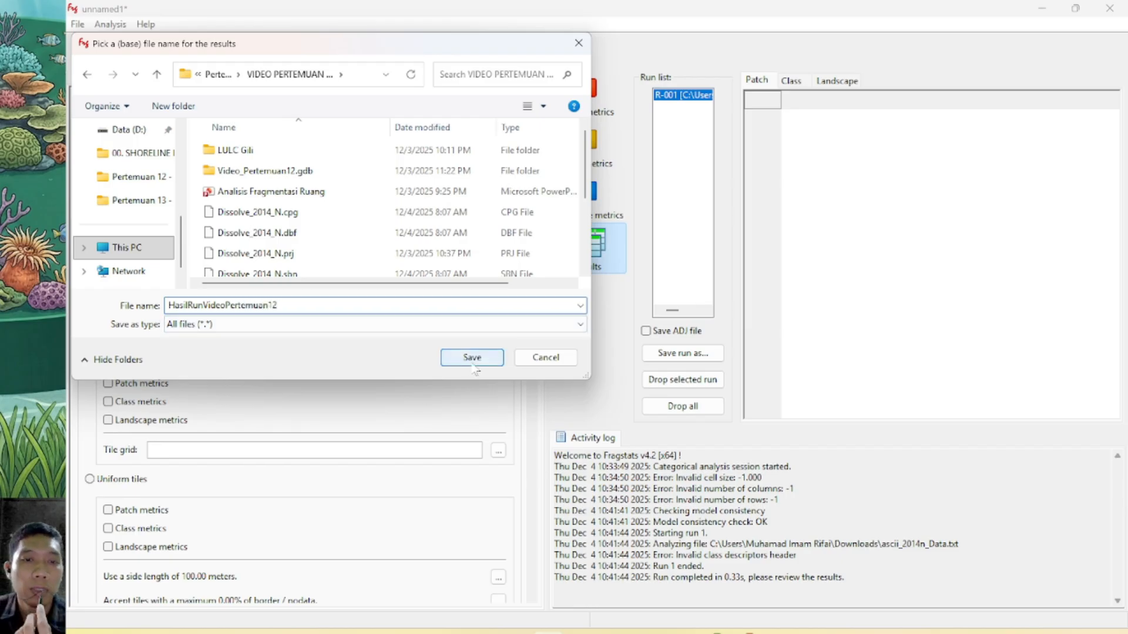
left_click(433, 329)
left_click(432, 335)
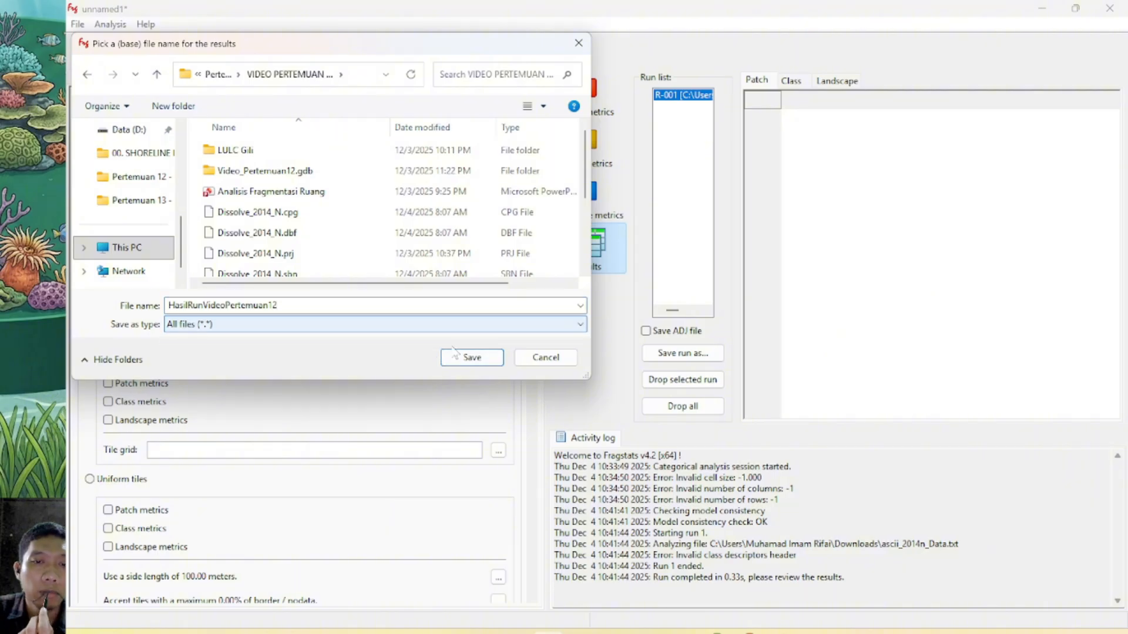
left_click(469, 357)
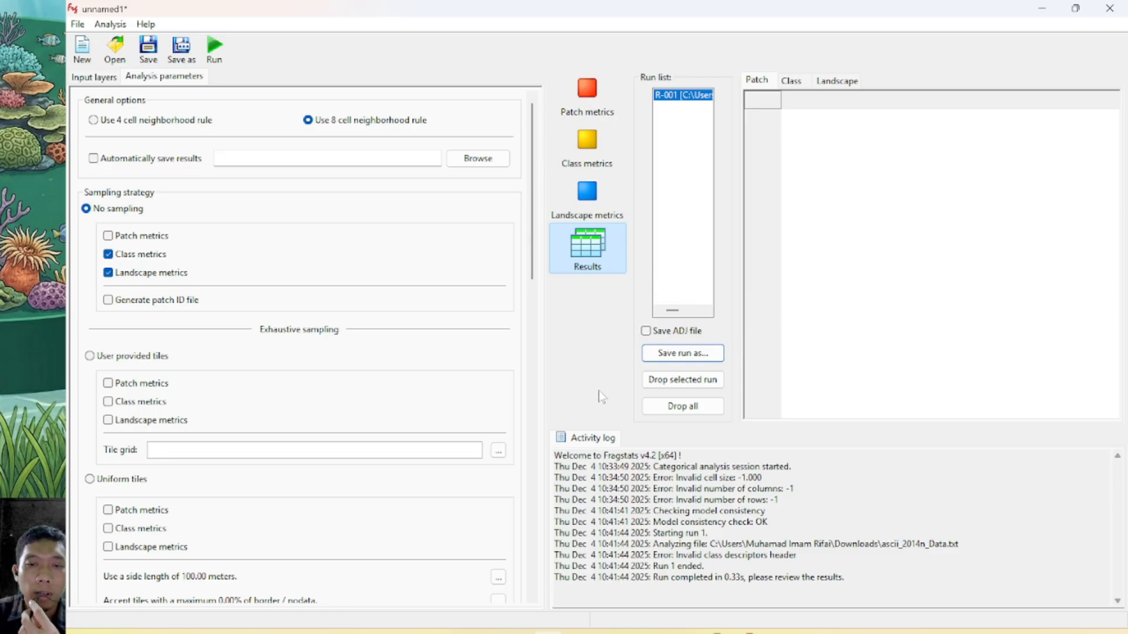
Switch to File Explorer and open the VIDEO PERTEMUAN 12-FRAGSTAT folder under Pertemuan 12 to check for the saved result files
left_click(353, 631)
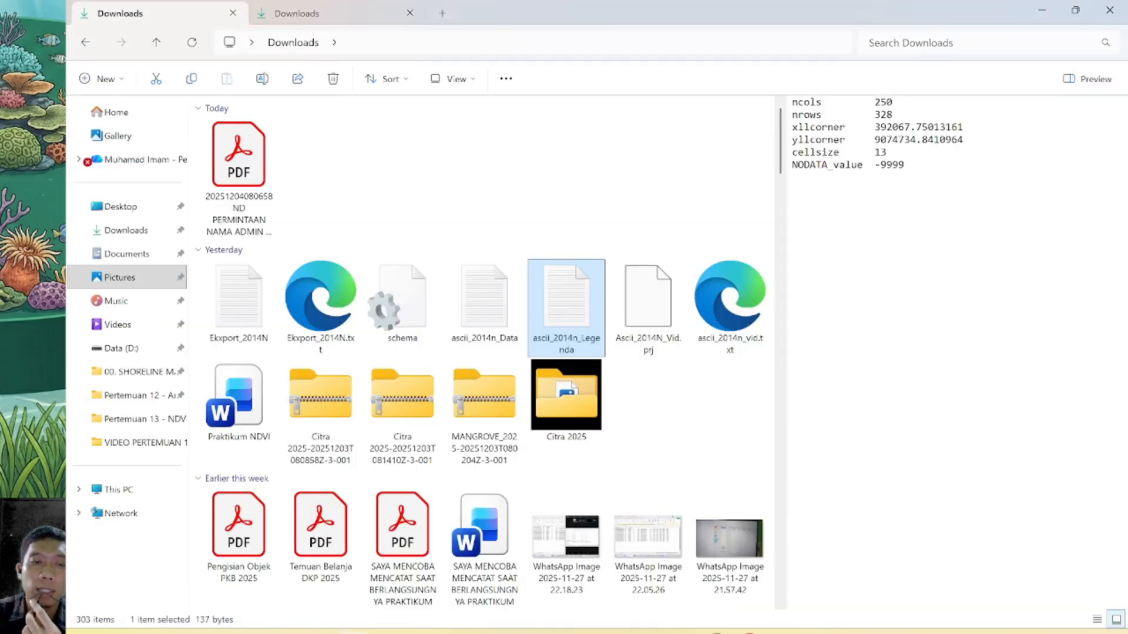
left_click(135, 399)
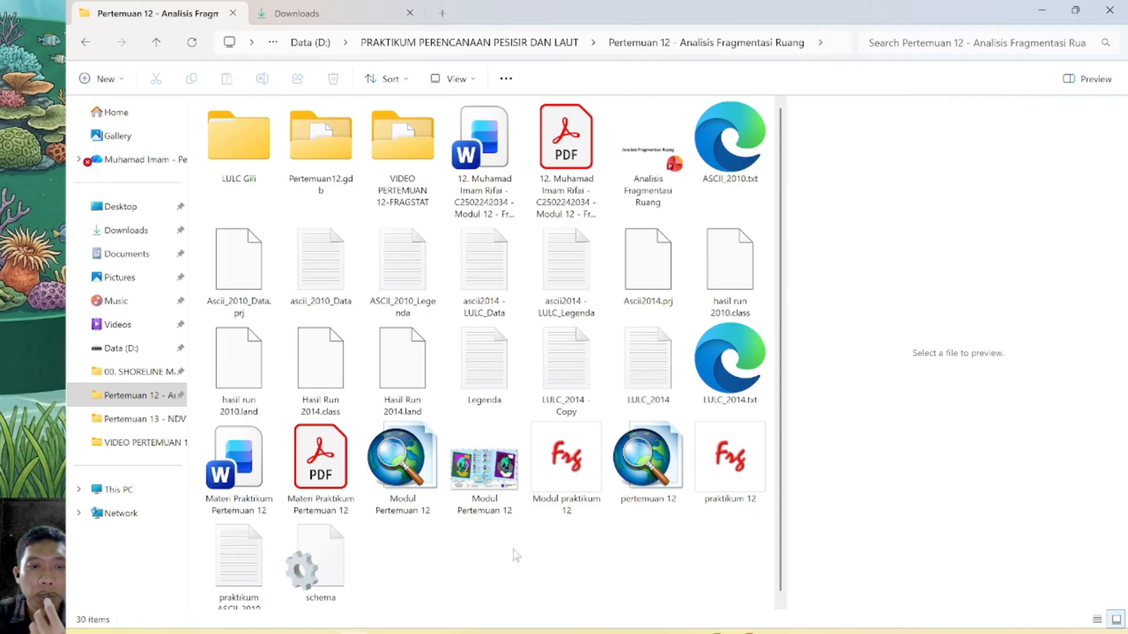
scroll(531, 549, "down", 1)
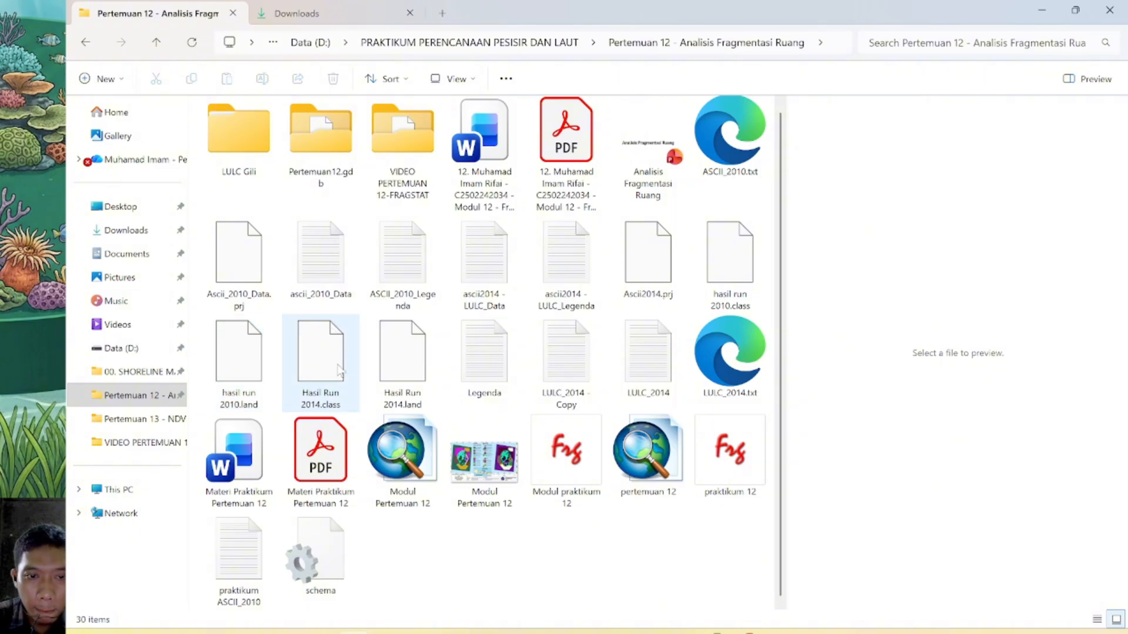
double_click(390, 161)
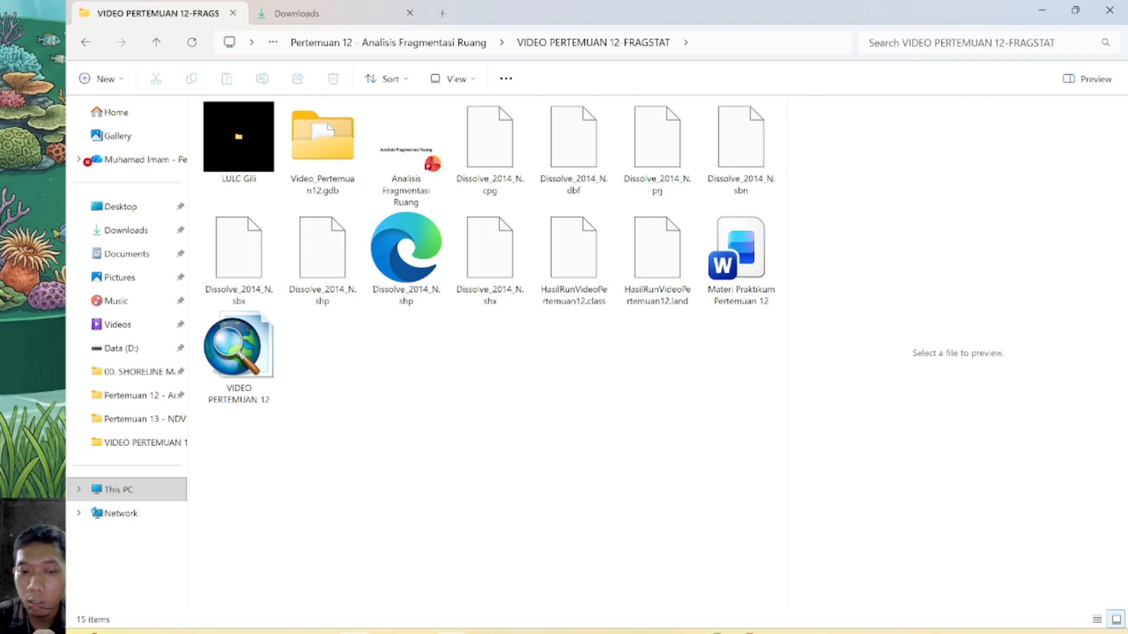
Switch to Excel and browse for a file to open in VIDEO PERTEMUAN 12-FRAGSTAT inside the Pertemuan 12 folder
left_click(451, 633)
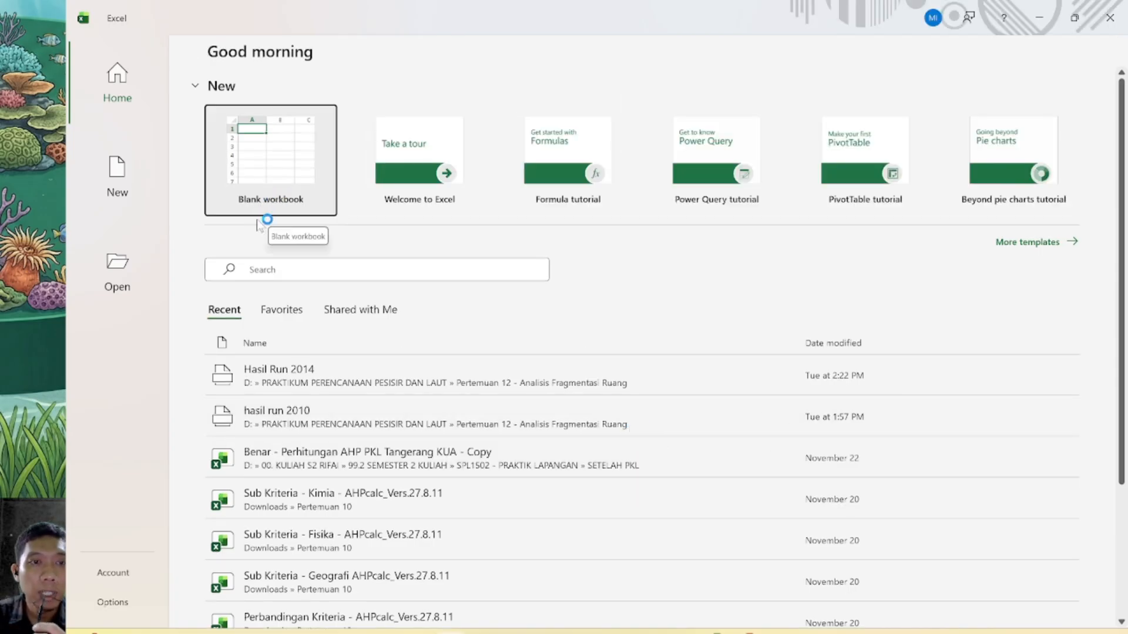
left_click(119, 276)
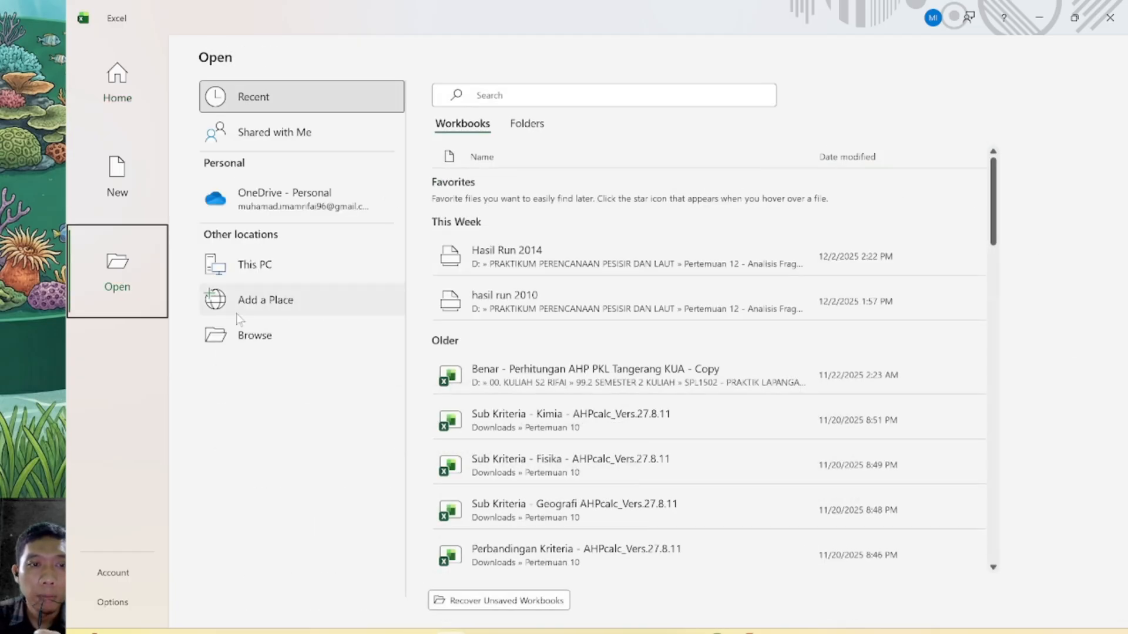
left_click(248, 339)
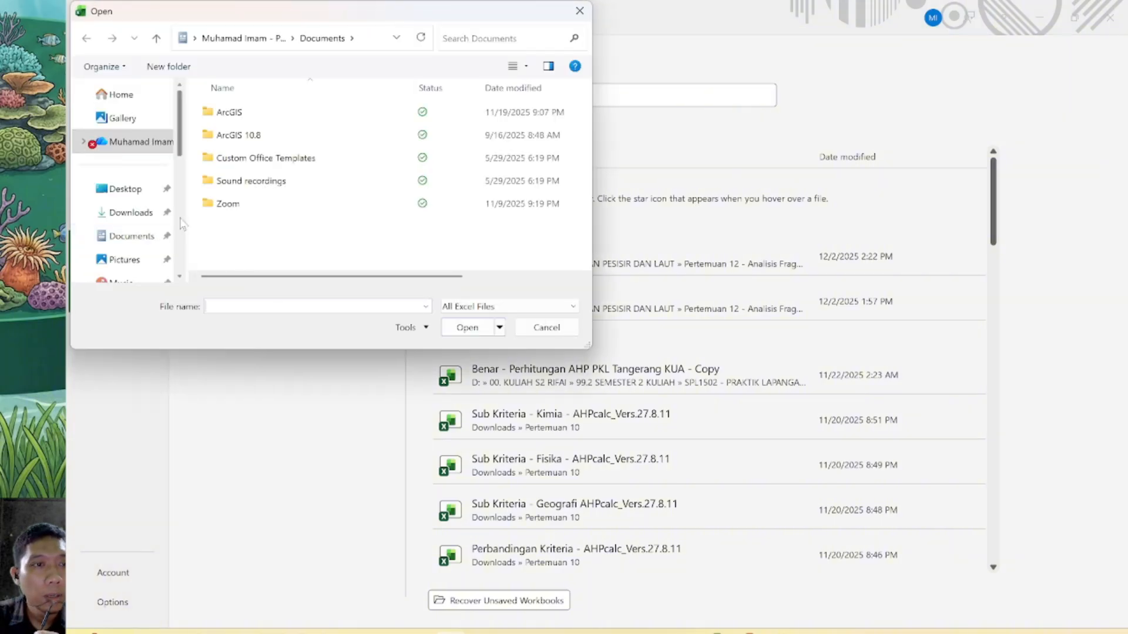
scroll(123, 194, "down", 5)
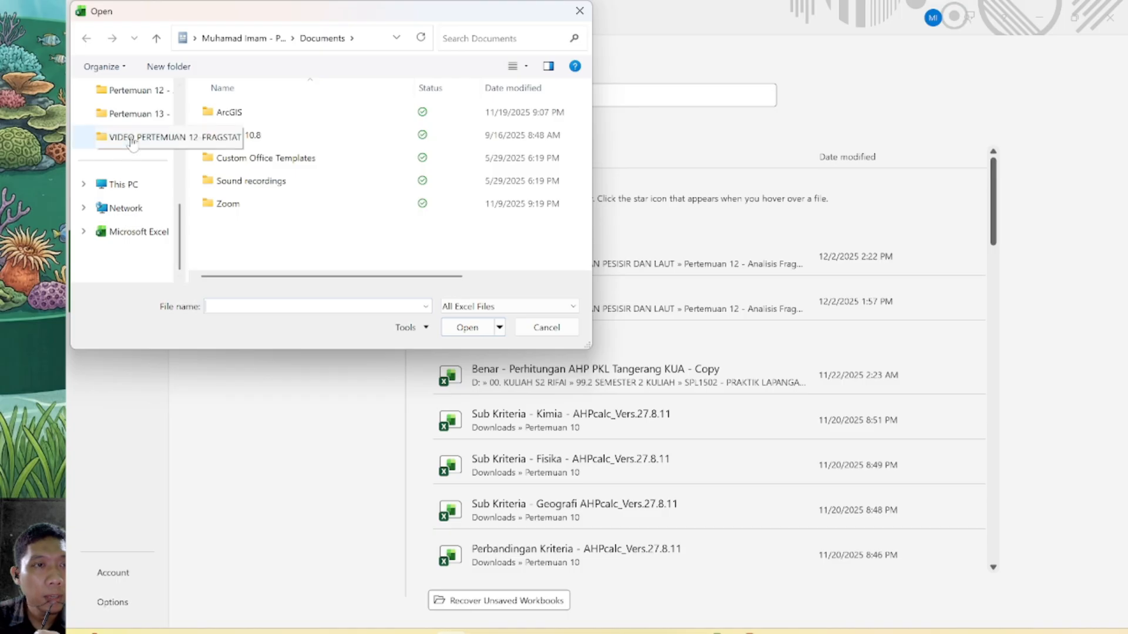
left_click(160, 95)
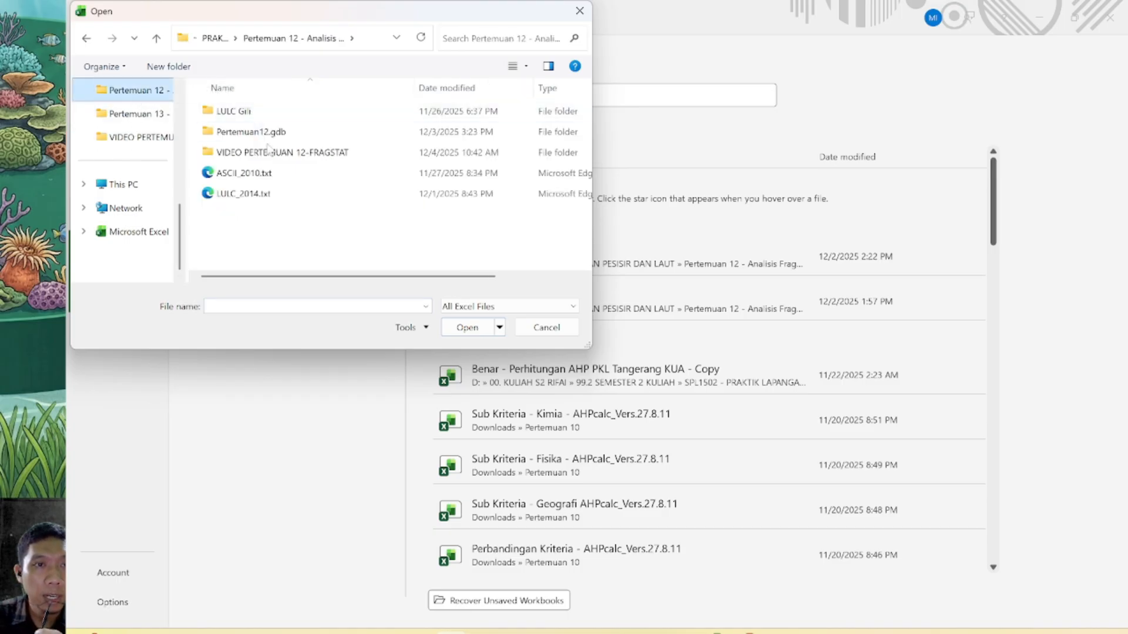
double_click(271, 154)
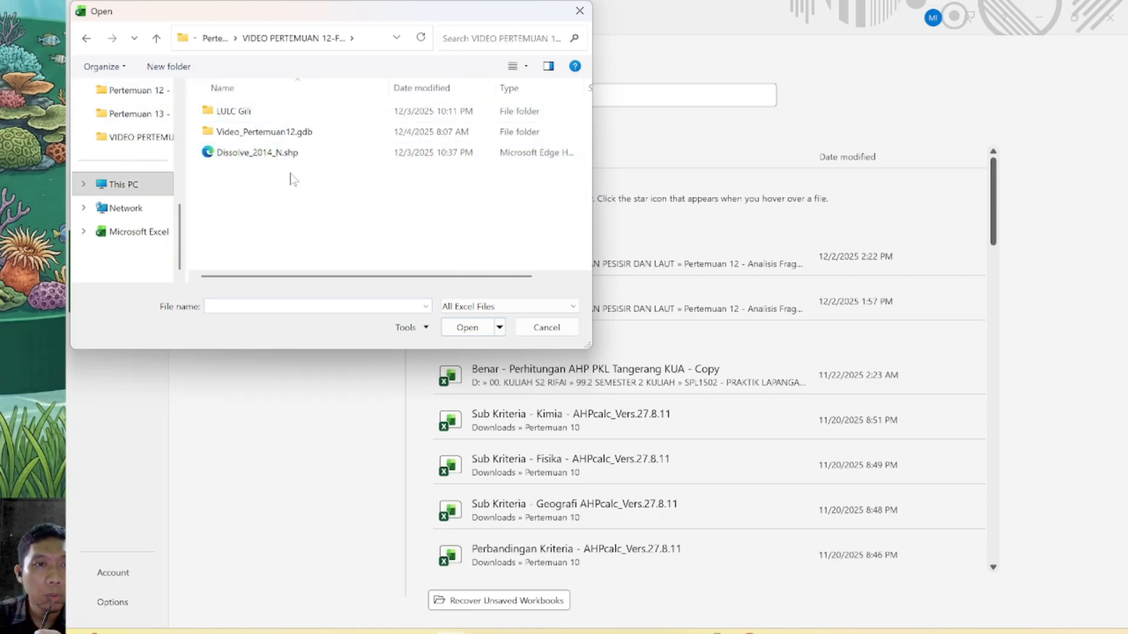
List all file types and open HasilRunVideoPertemuan12.class for text import
left_click(525, 307)
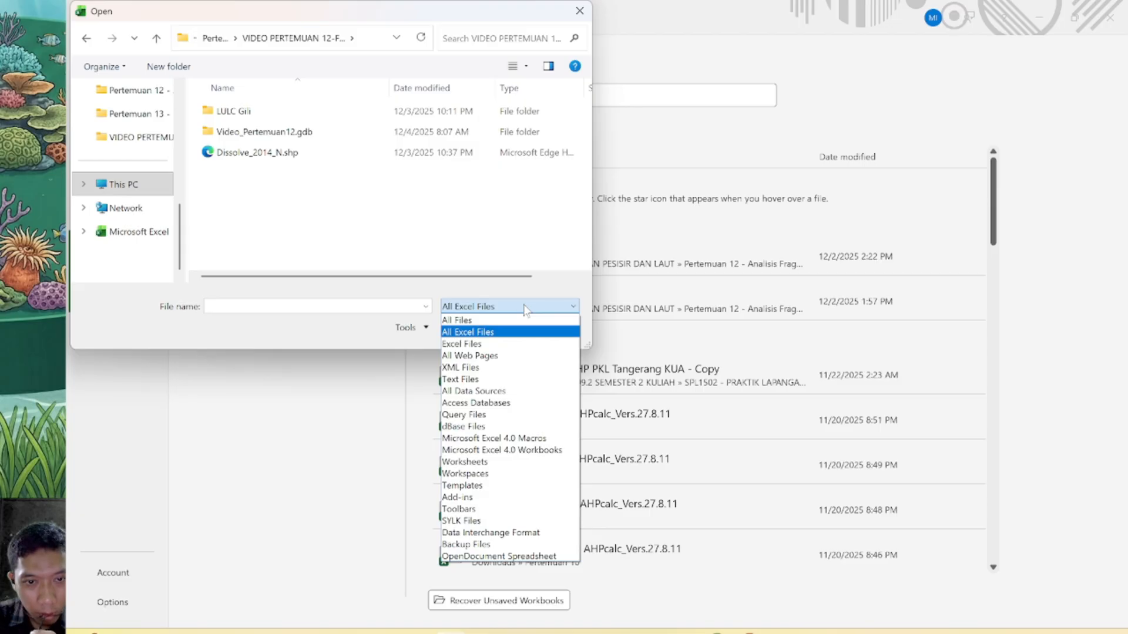
left_click(481, 322)
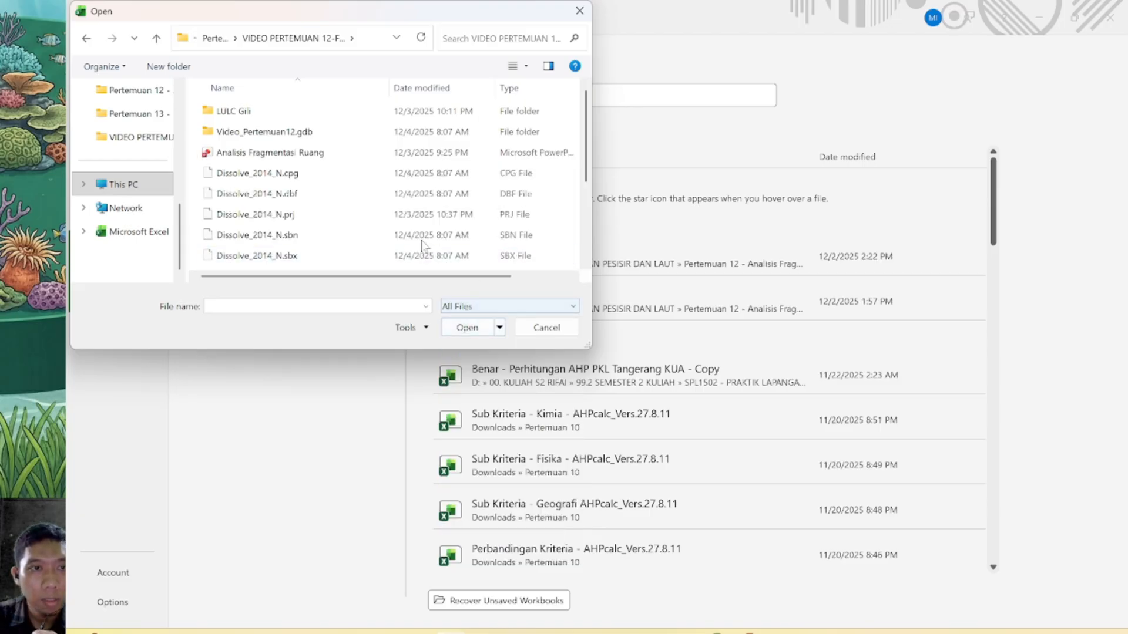
scroll(326, 185, "down", 3)
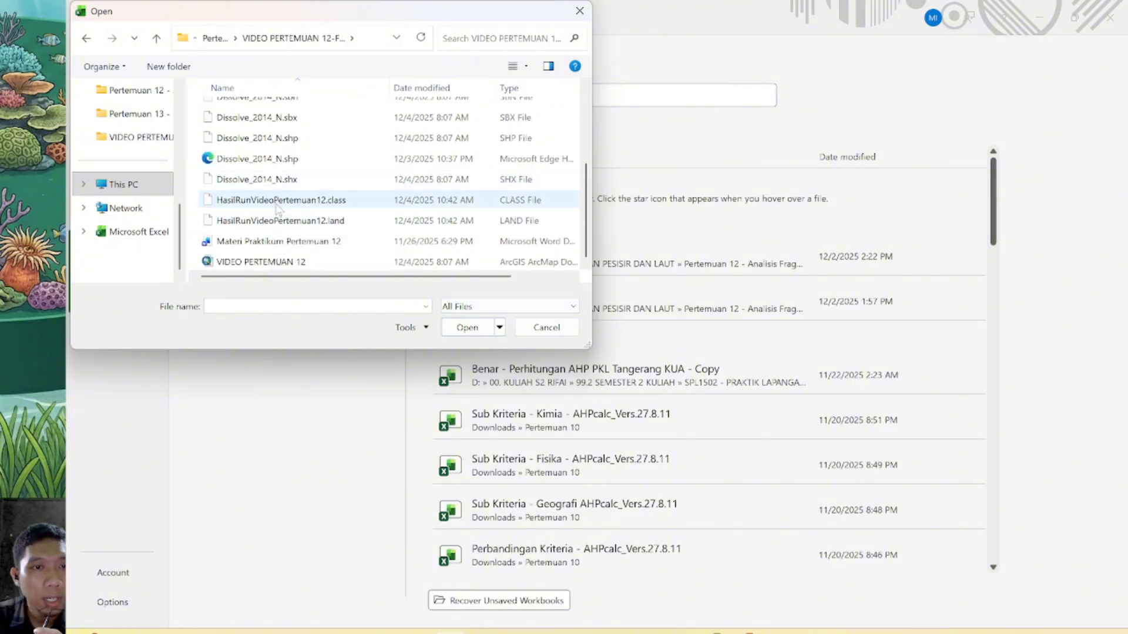
left_click(277, 206)
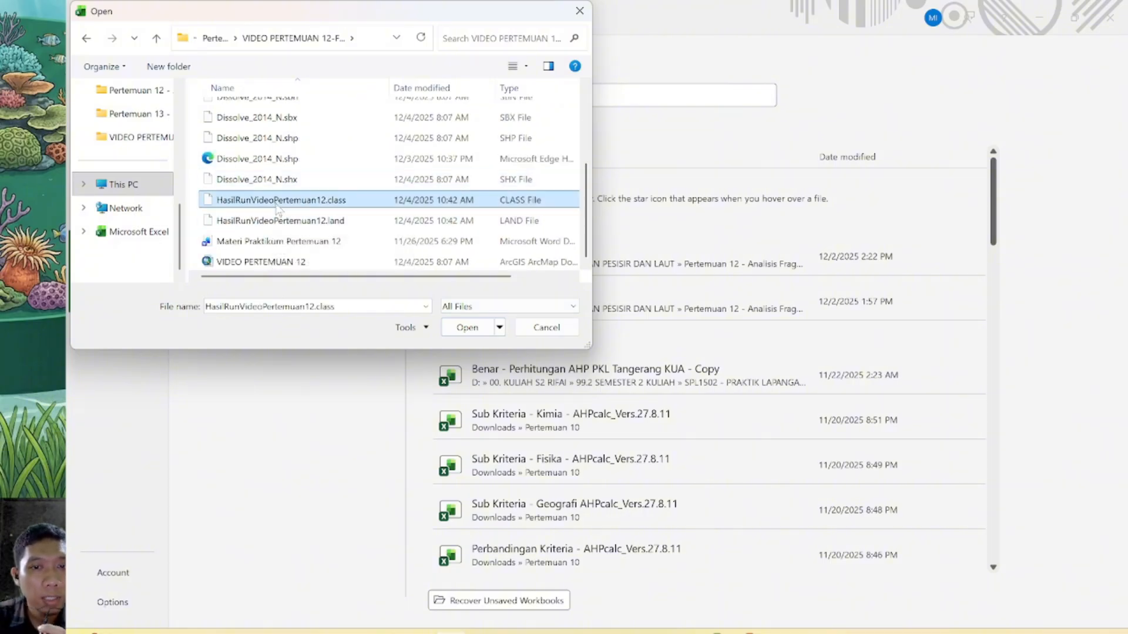
left_click(470, 327)
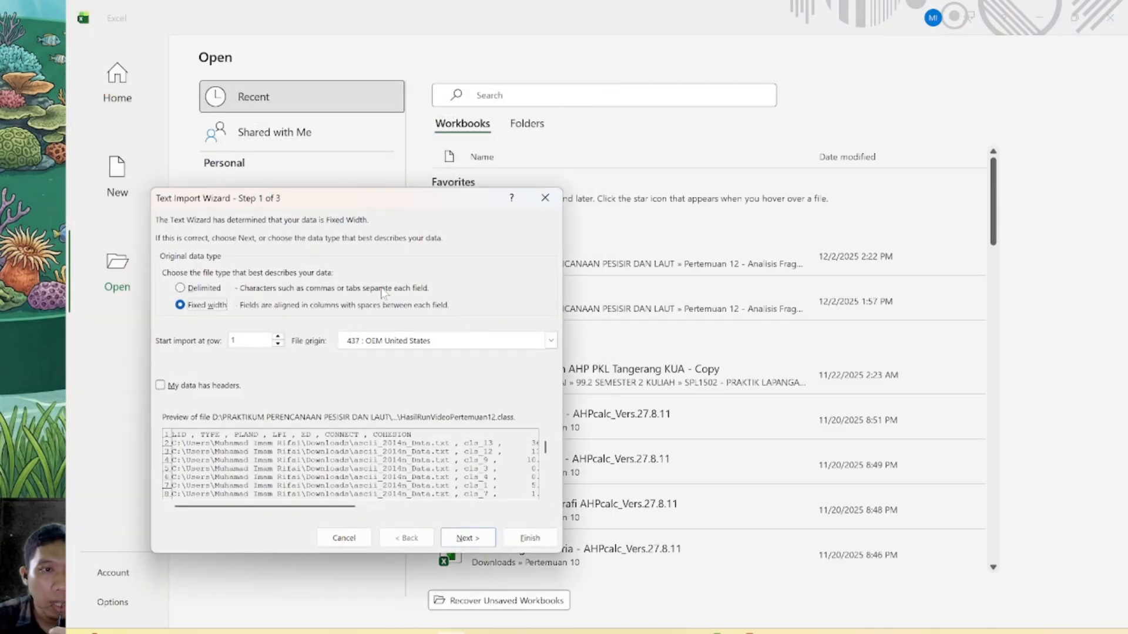
Import the class results as delimited text, adding comma as a delimiter alongside tab and keeping the General column format
left_click(180, 288)
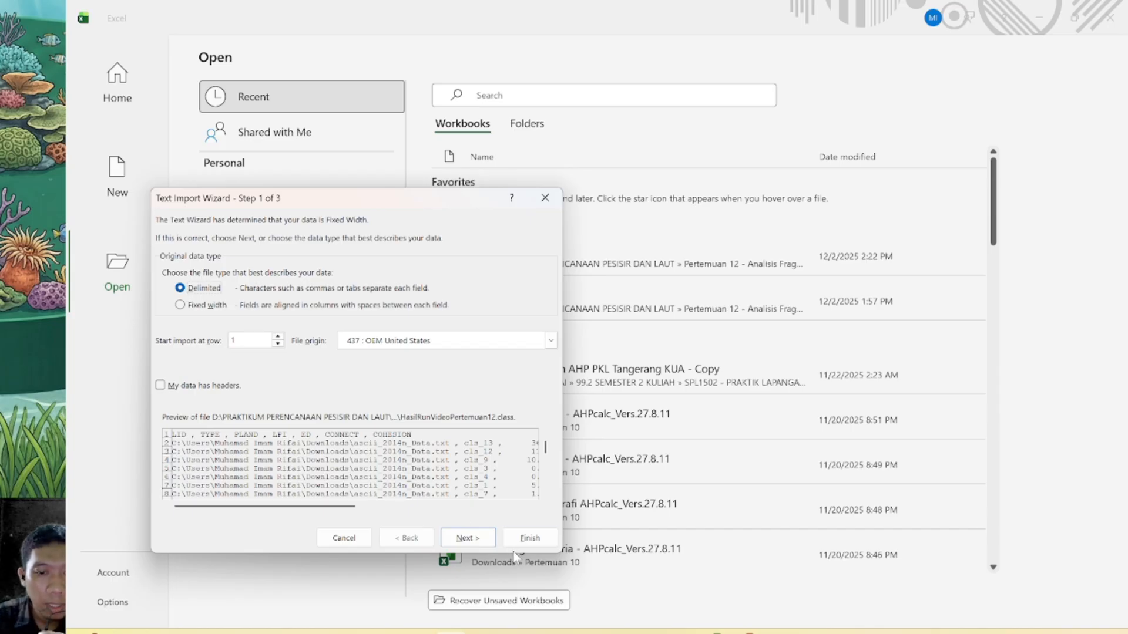
left_click(485, 542)
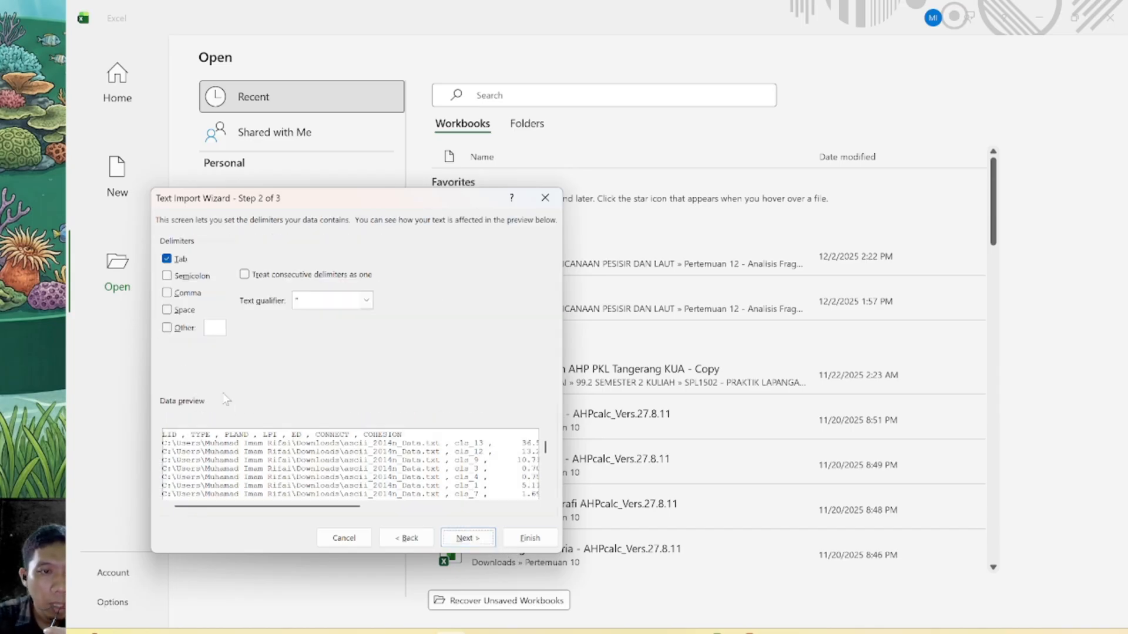
left_click(167, 293)
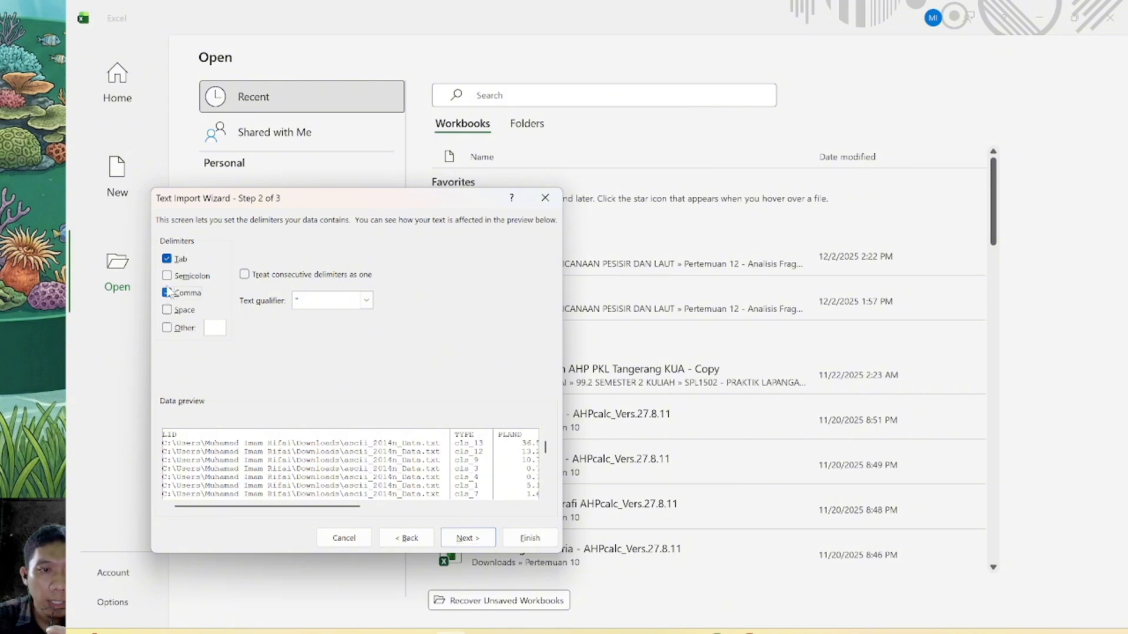
left_click(470, 539)
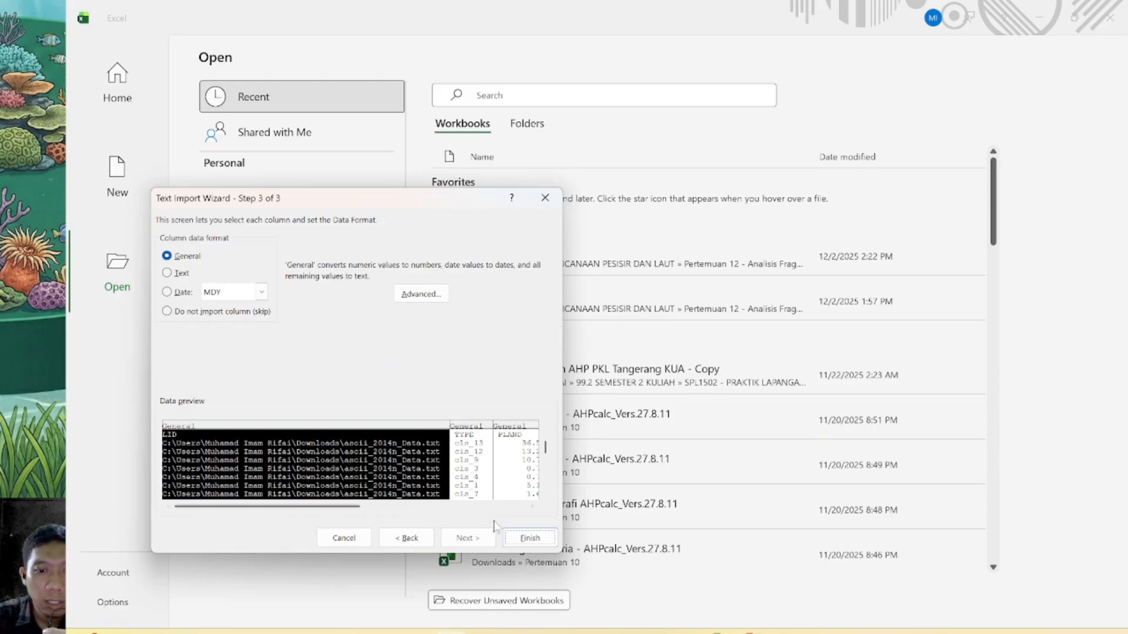
left_click(531, 538)
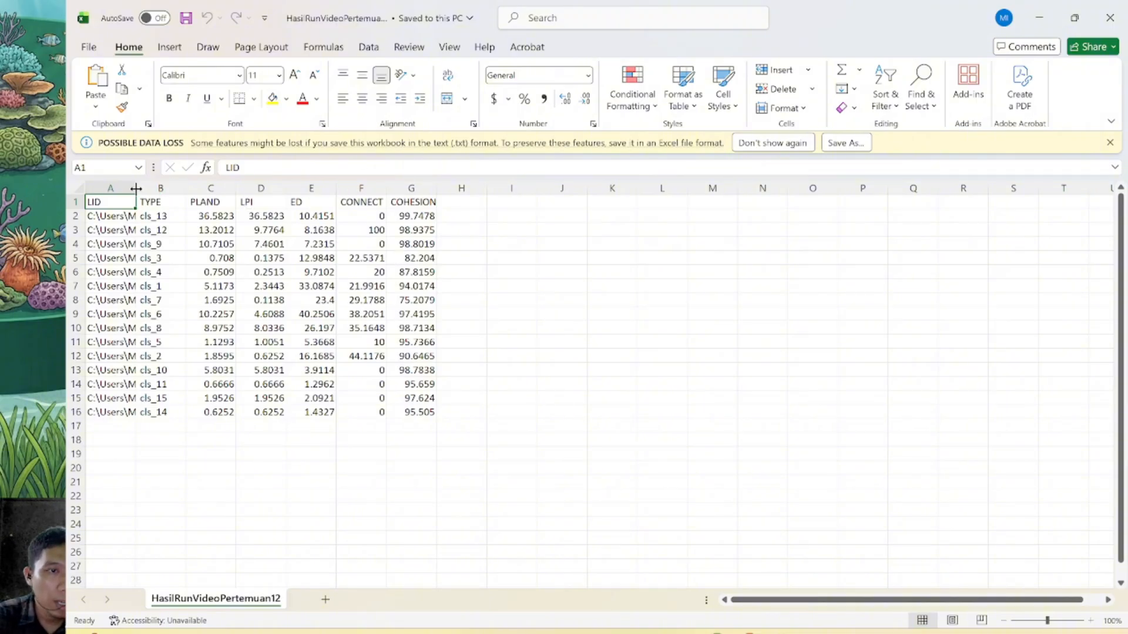
Widen columns A to D and the CONNECT column of the class metrics table, and dismiss the possible data loss notice
left_click_drag(136, 189, 348, 185)
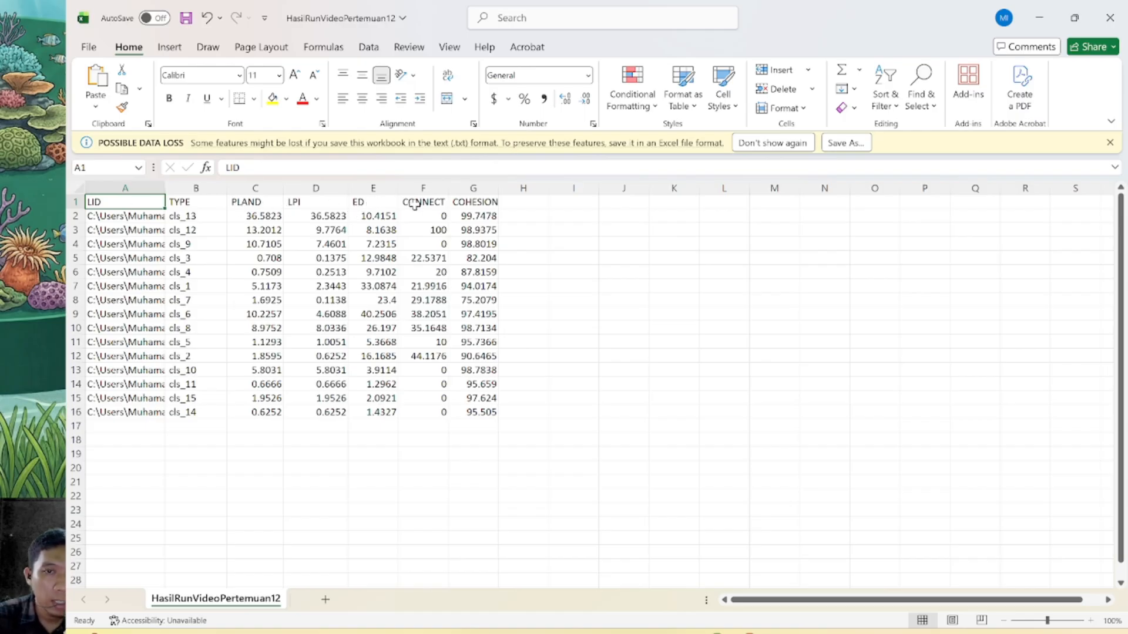
left_click_drag(448, 192, 521, 192)
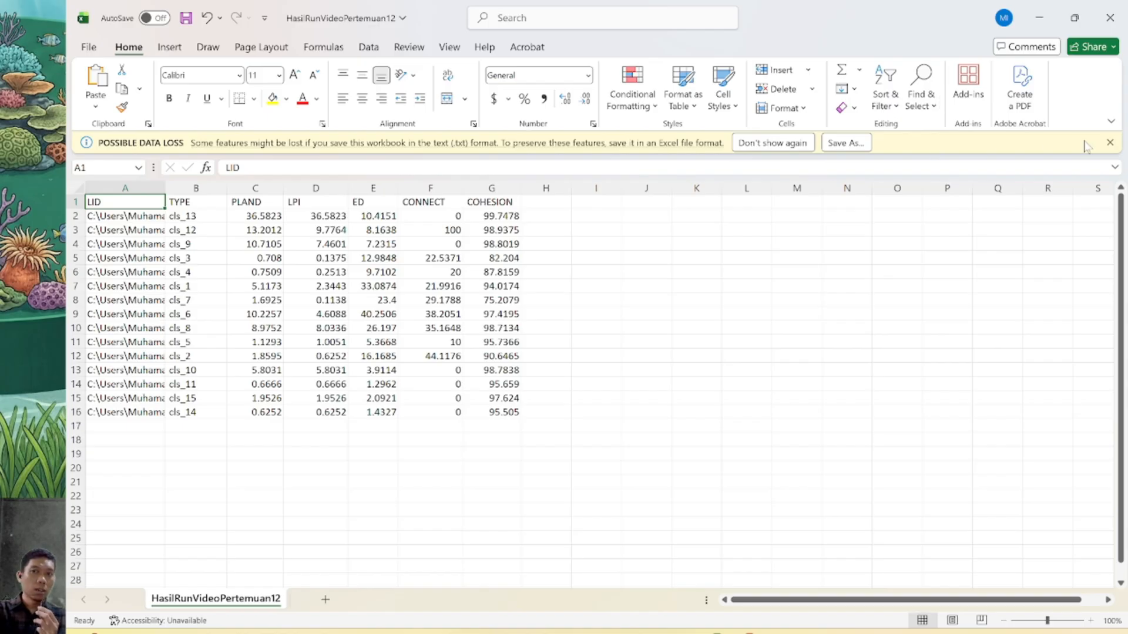
left_click(1109, 142)
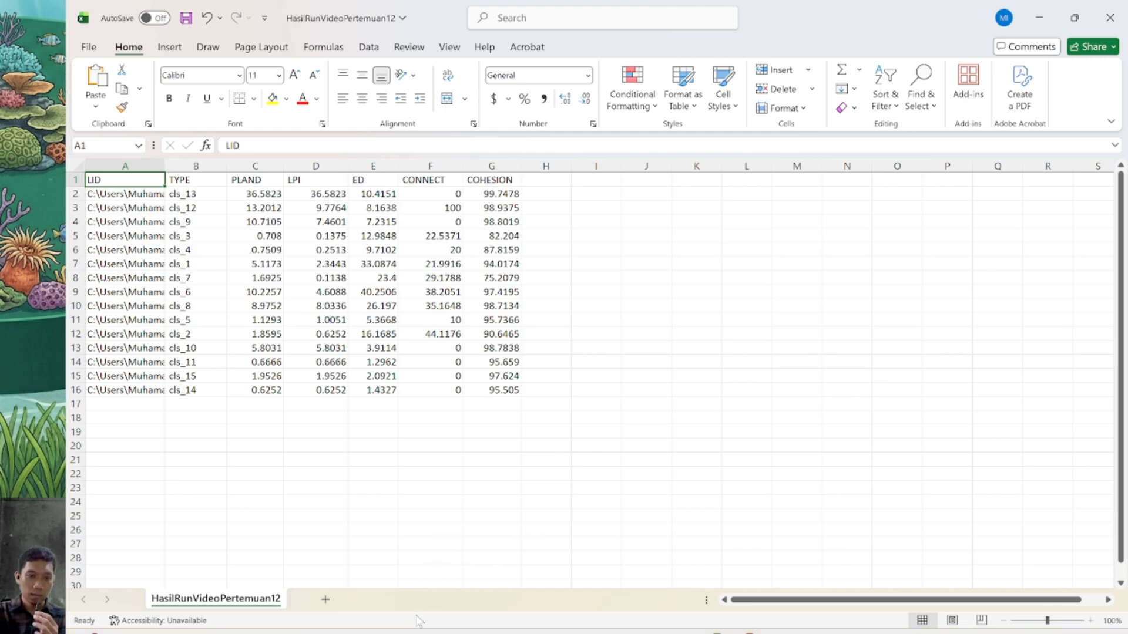
Switch to File Explorer and open the Modul Pertemuan 12 map image from the Pertemuan 12 folder to examine the fragmentation legends
left_click(353, 633)
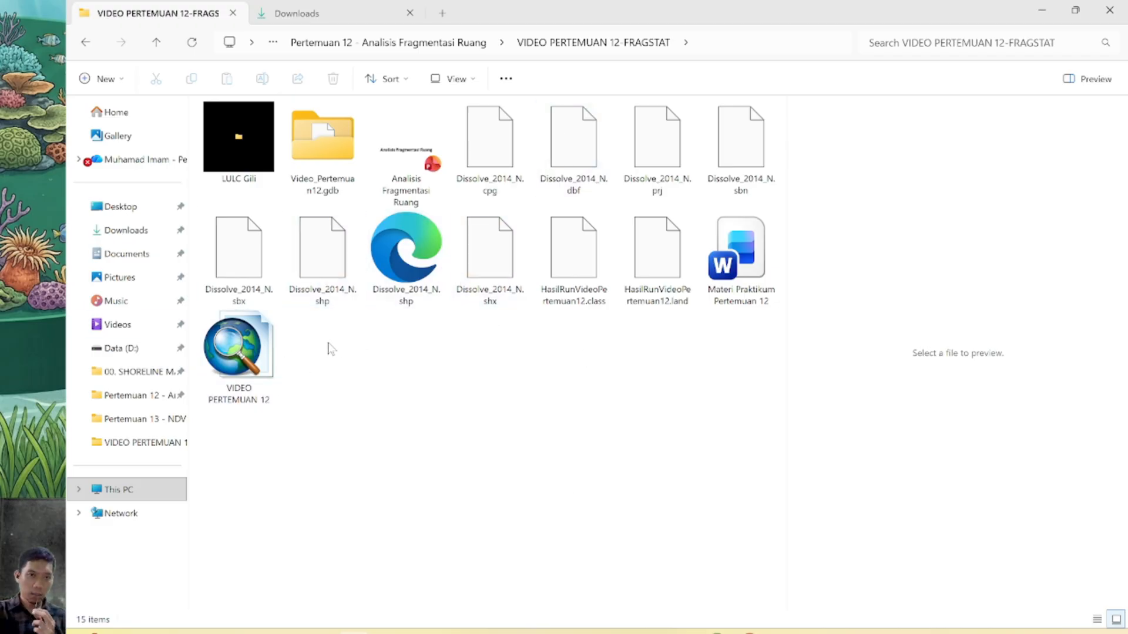
left_click(89, 47)
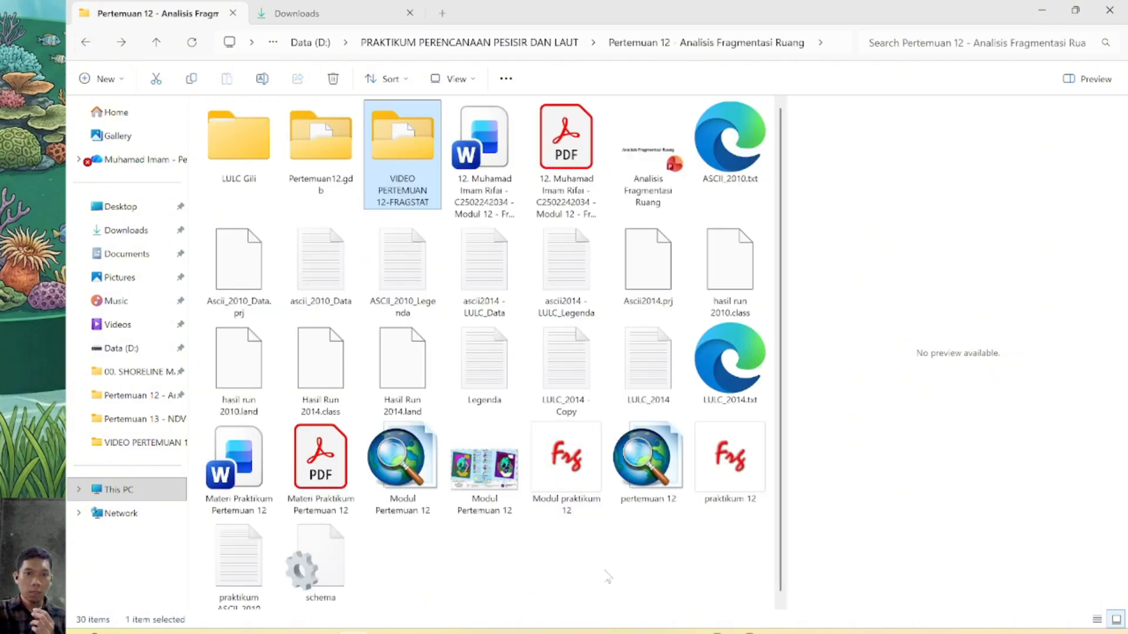
left_click(493, 464)
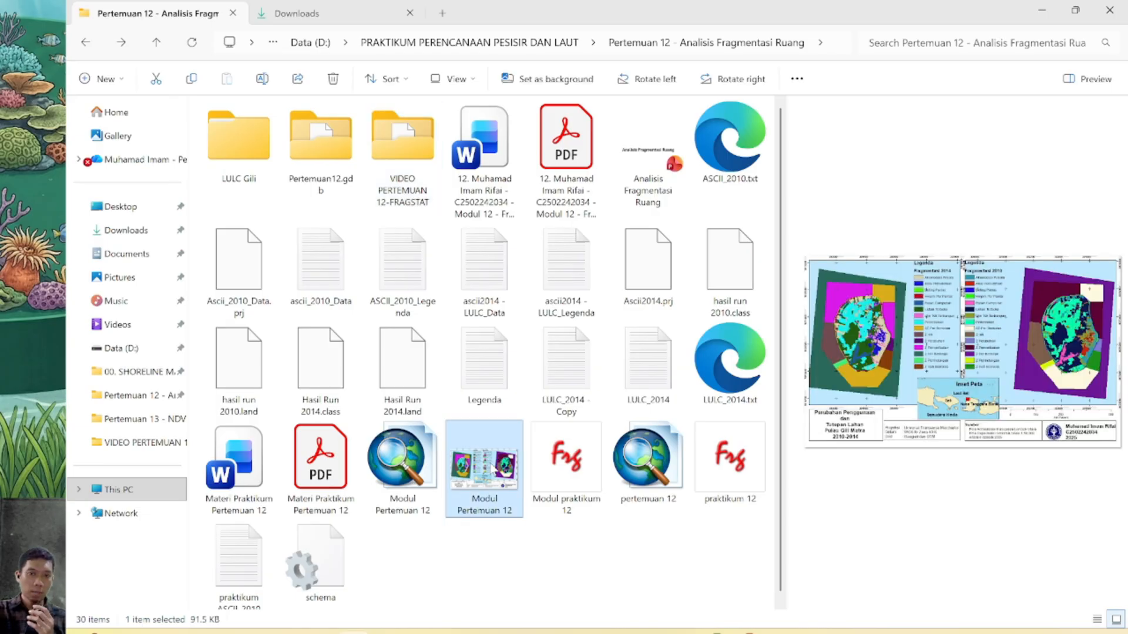
double_click(492, 466)
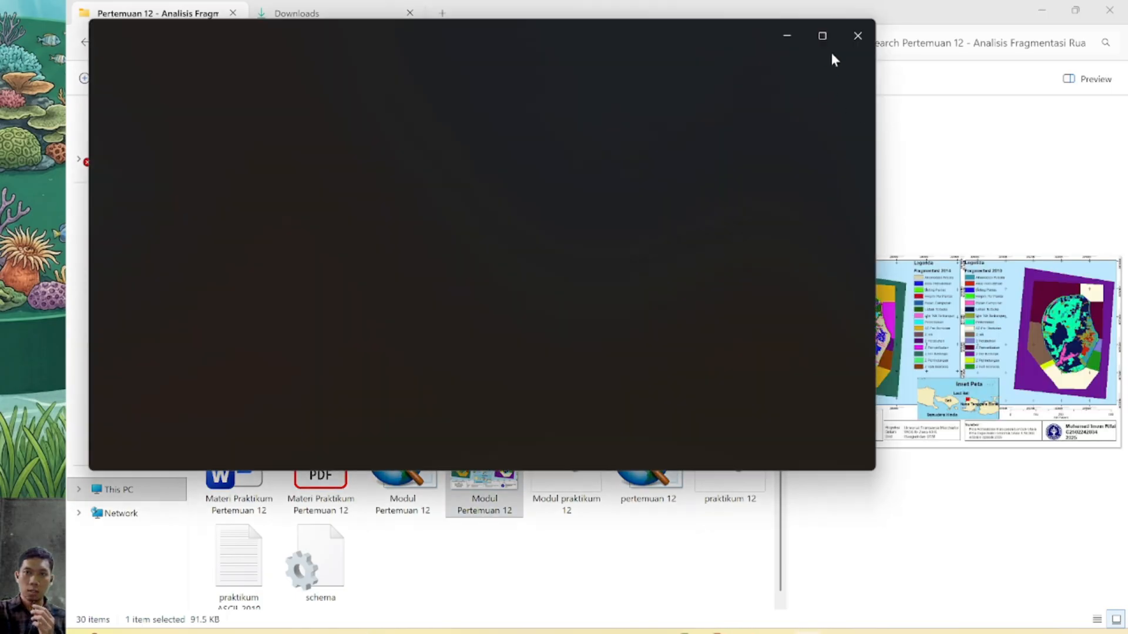
left_click(824, 36)
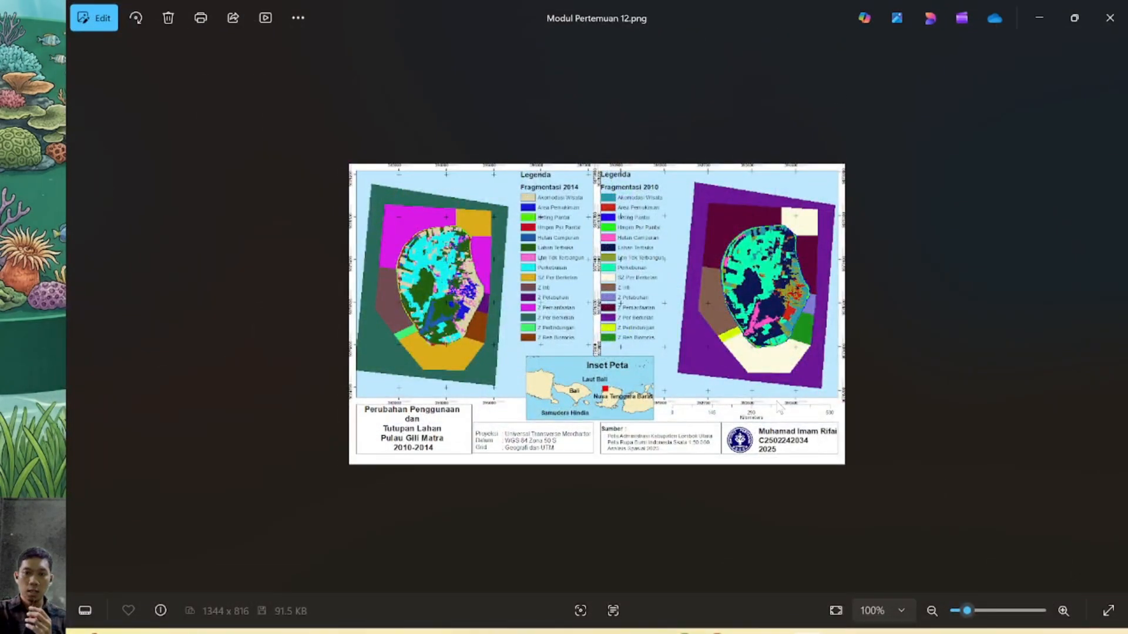
left_click_drag(966, 611, 975, 612)
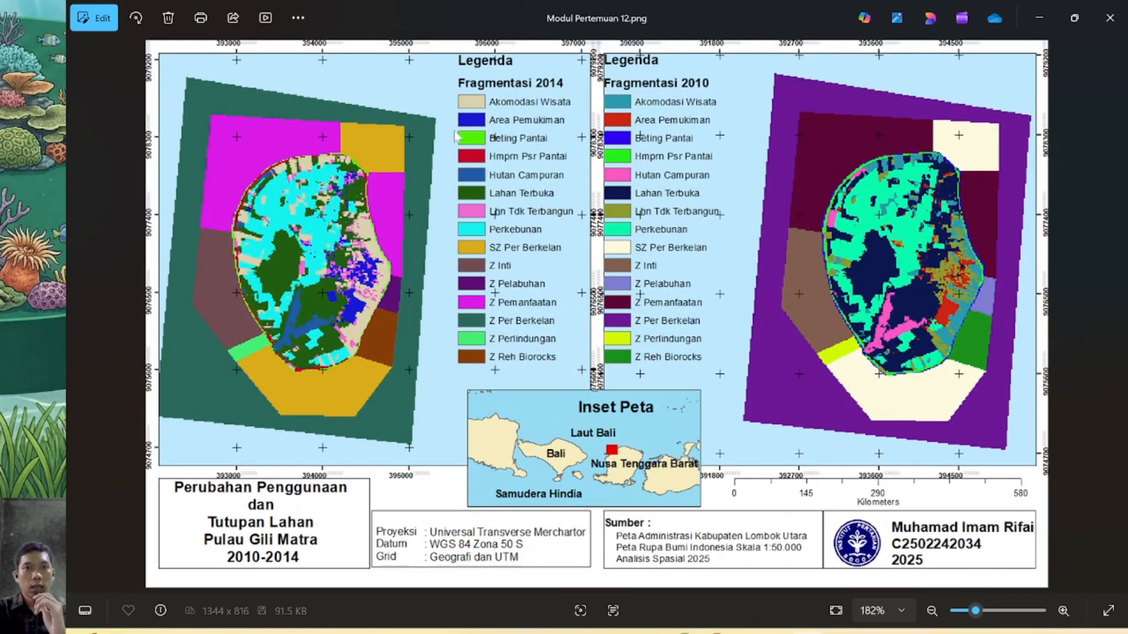